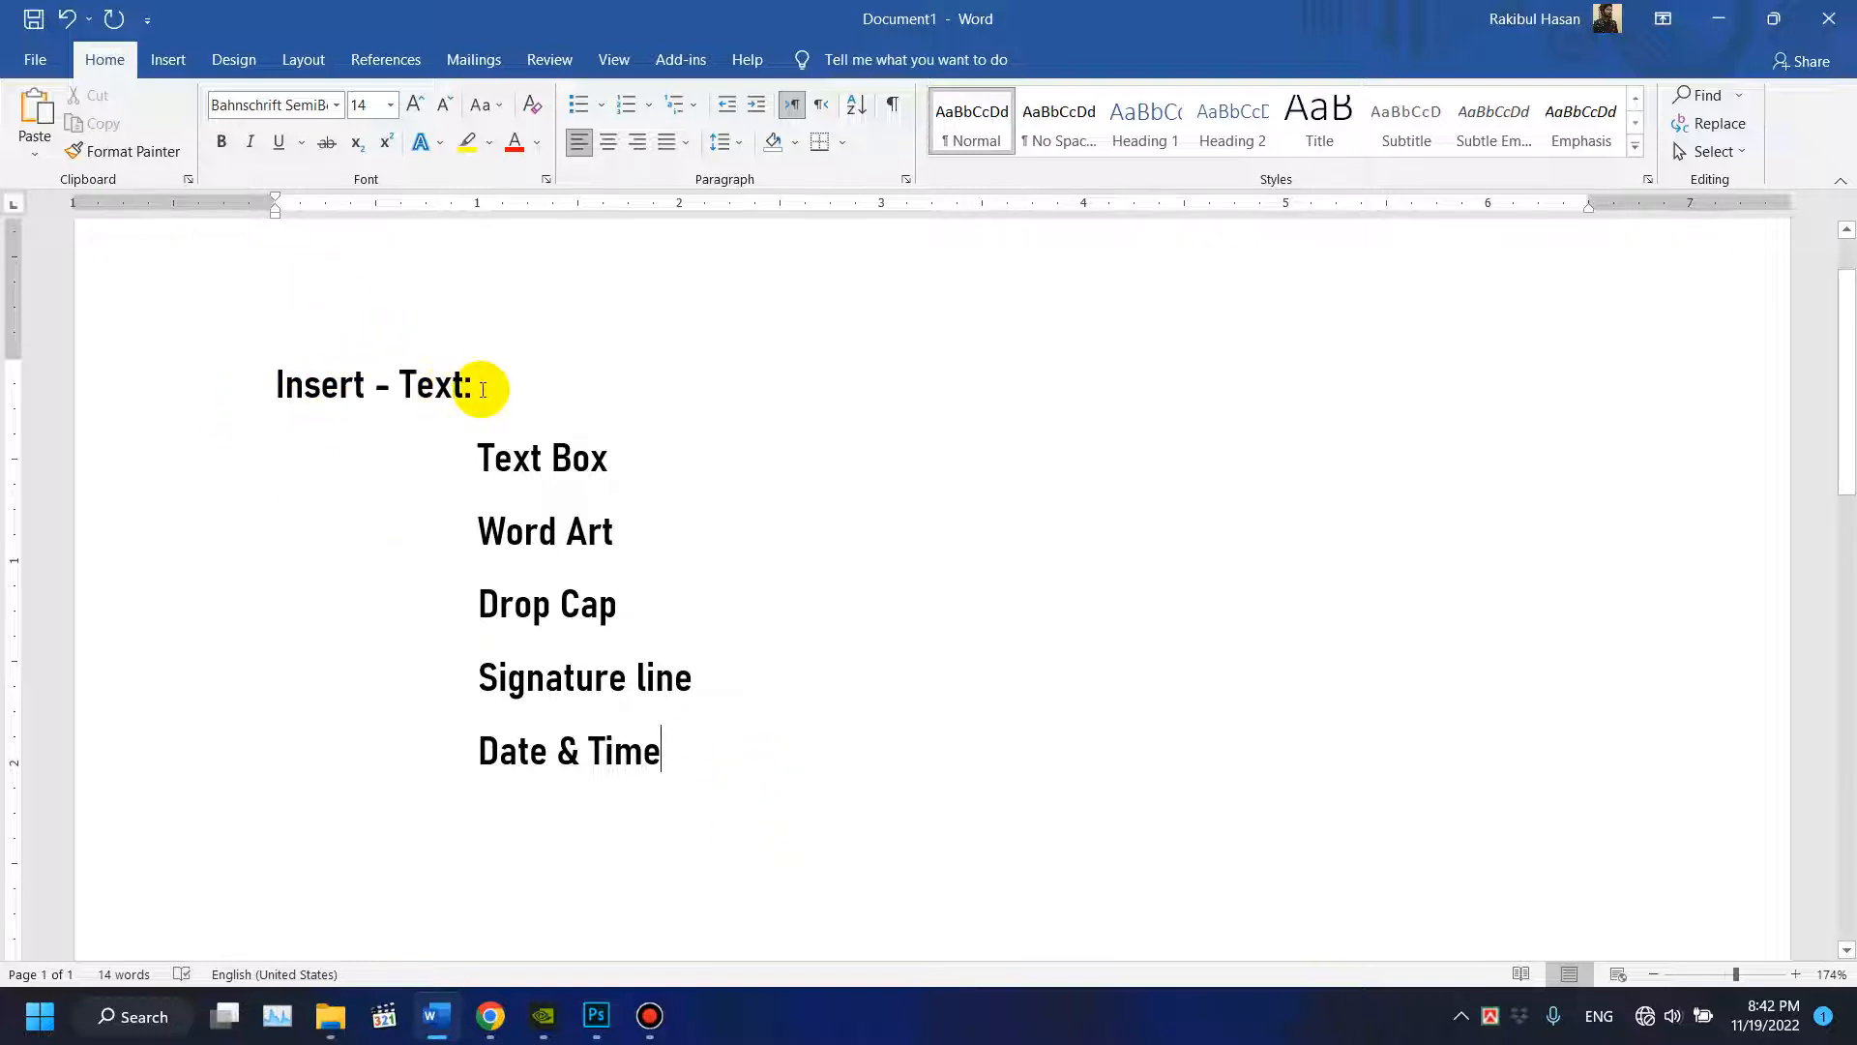
click(632, 457)
click(653, 525)
click(642, 612)
click(724, 691)
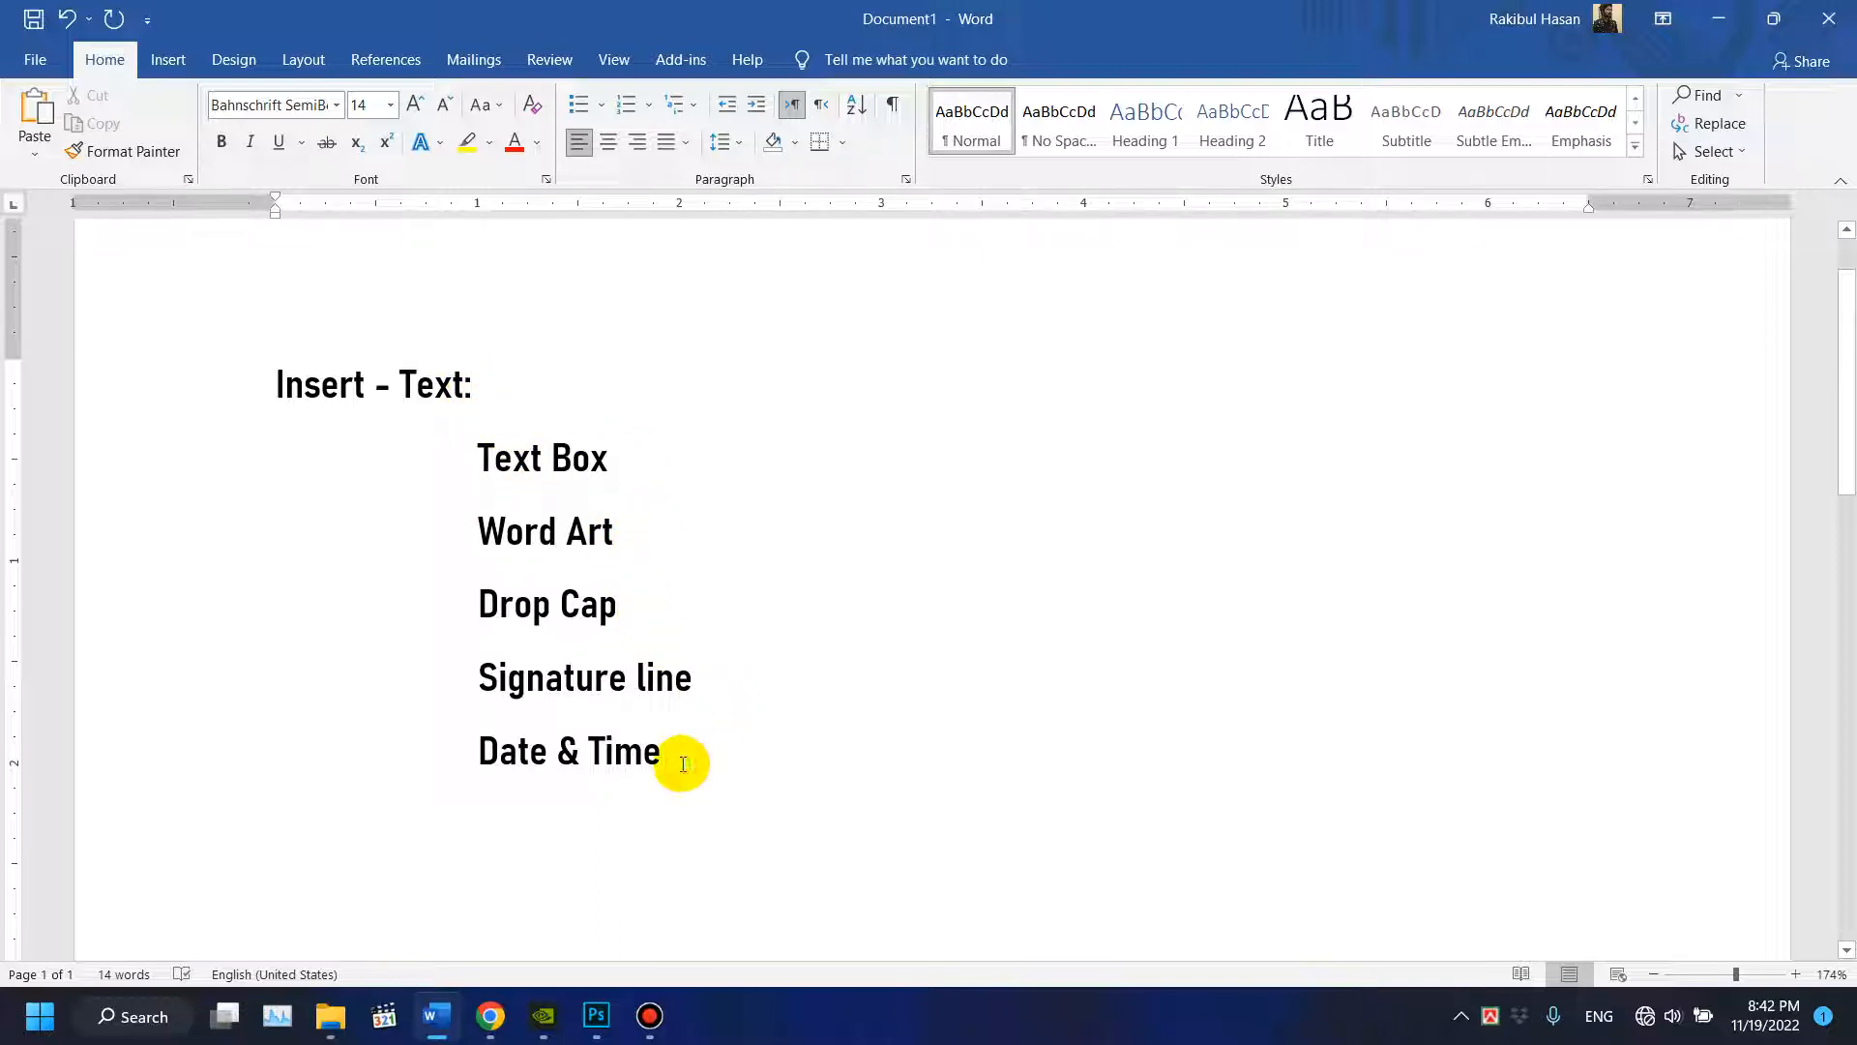
Draw a text box about 1.72" high and 3.3" wide in the blank area below the topic list.
click(168, 60)
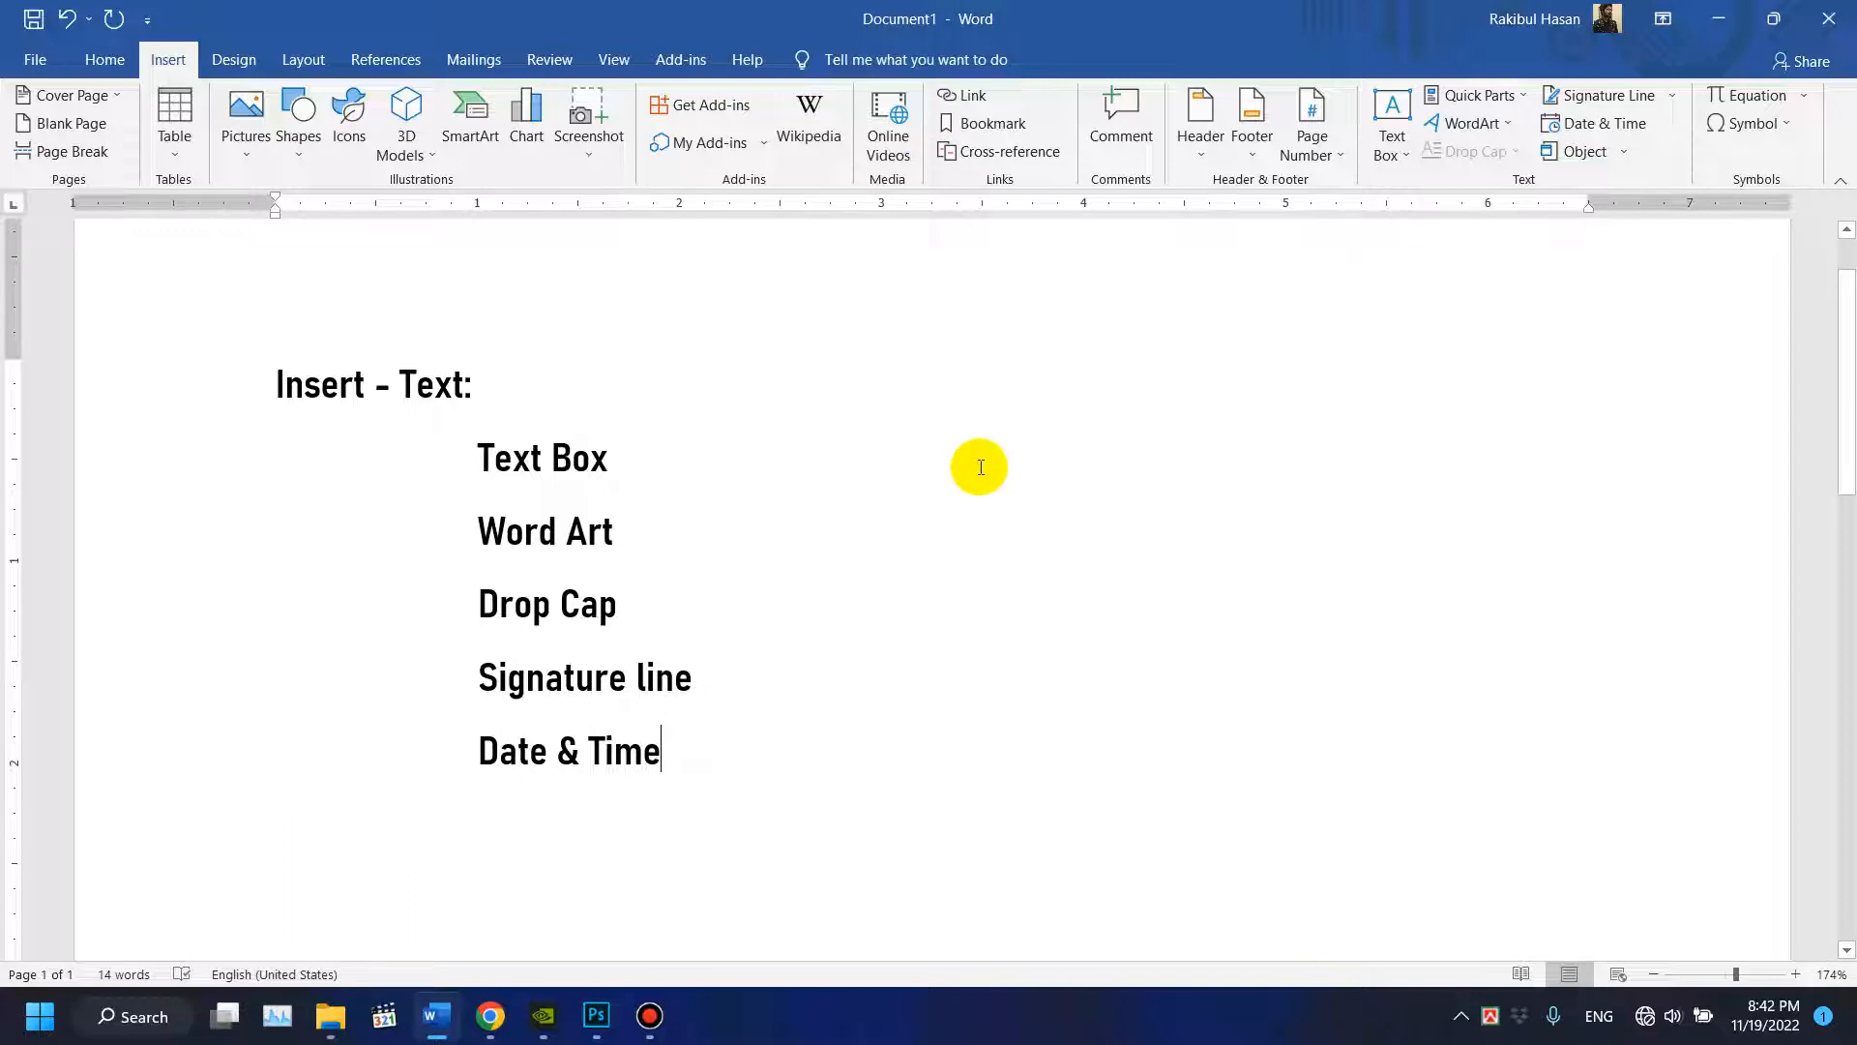
scroll(916, 561, down, 5)
scroll(916, 561, down, 2)
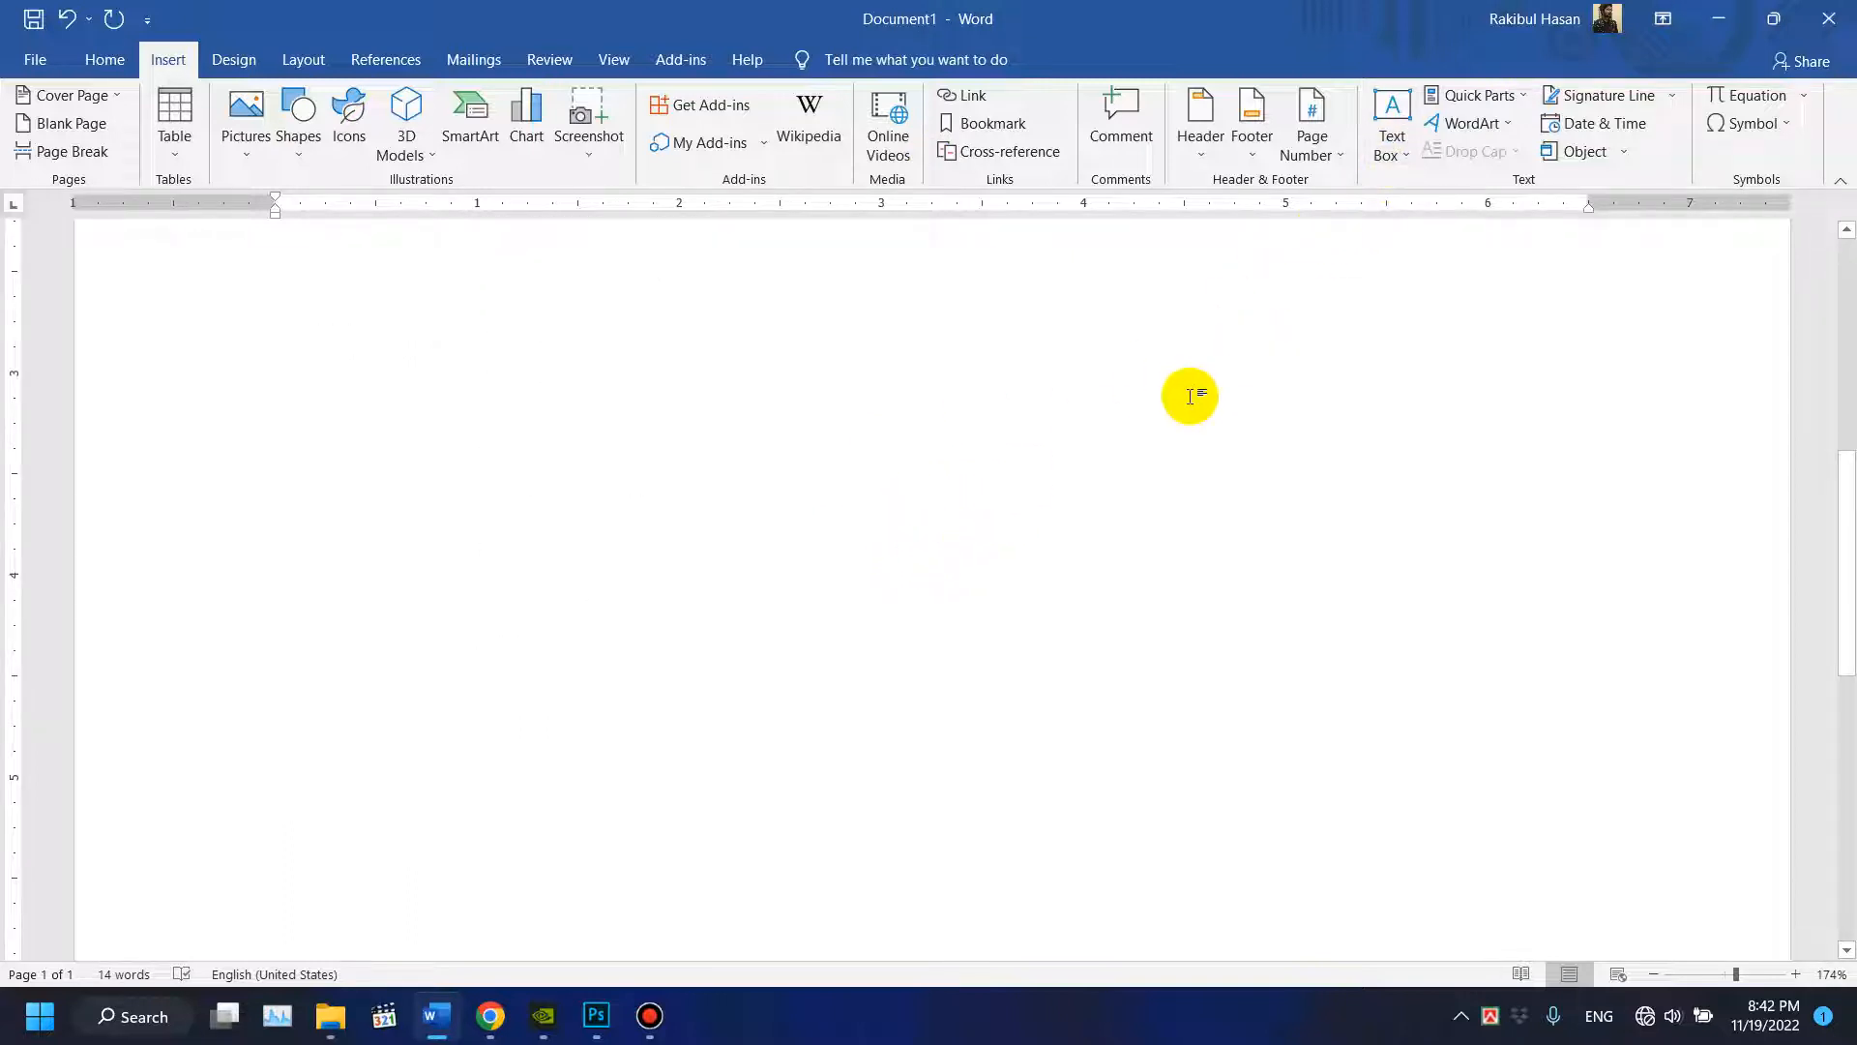
click(299, 149)
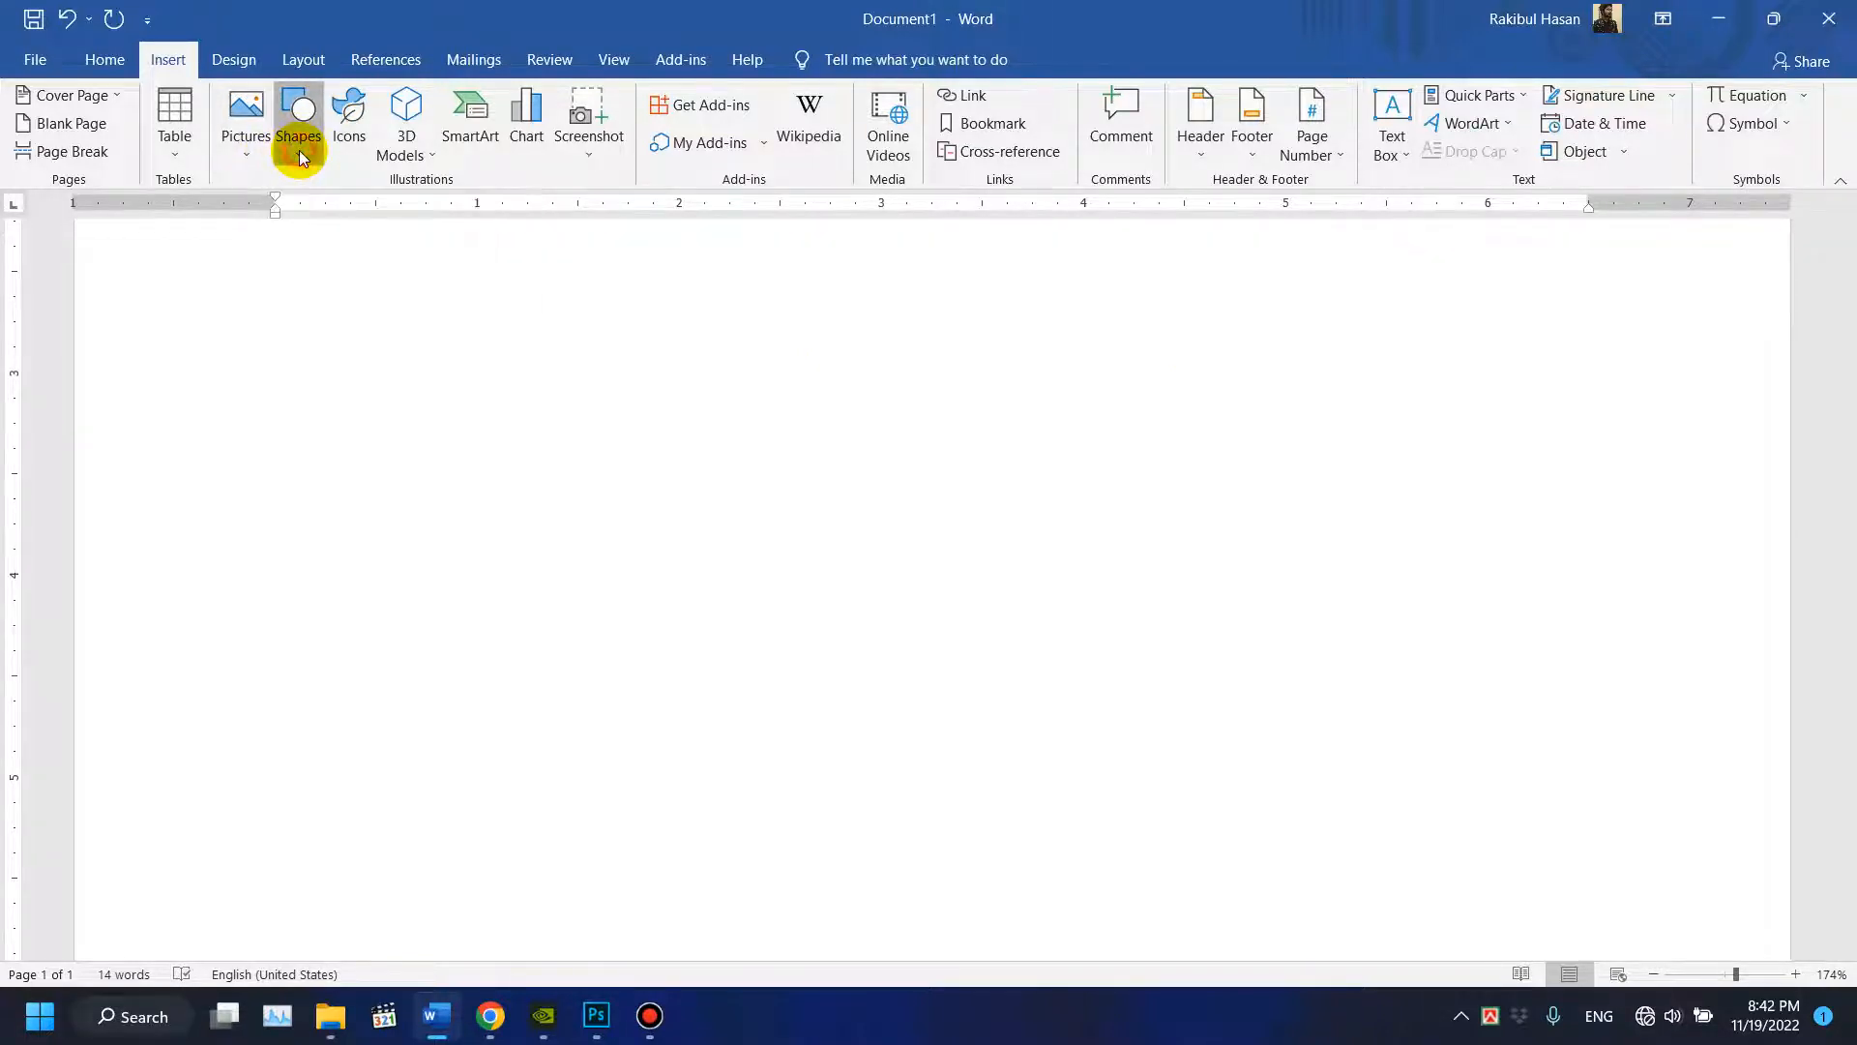
click(513, 8)
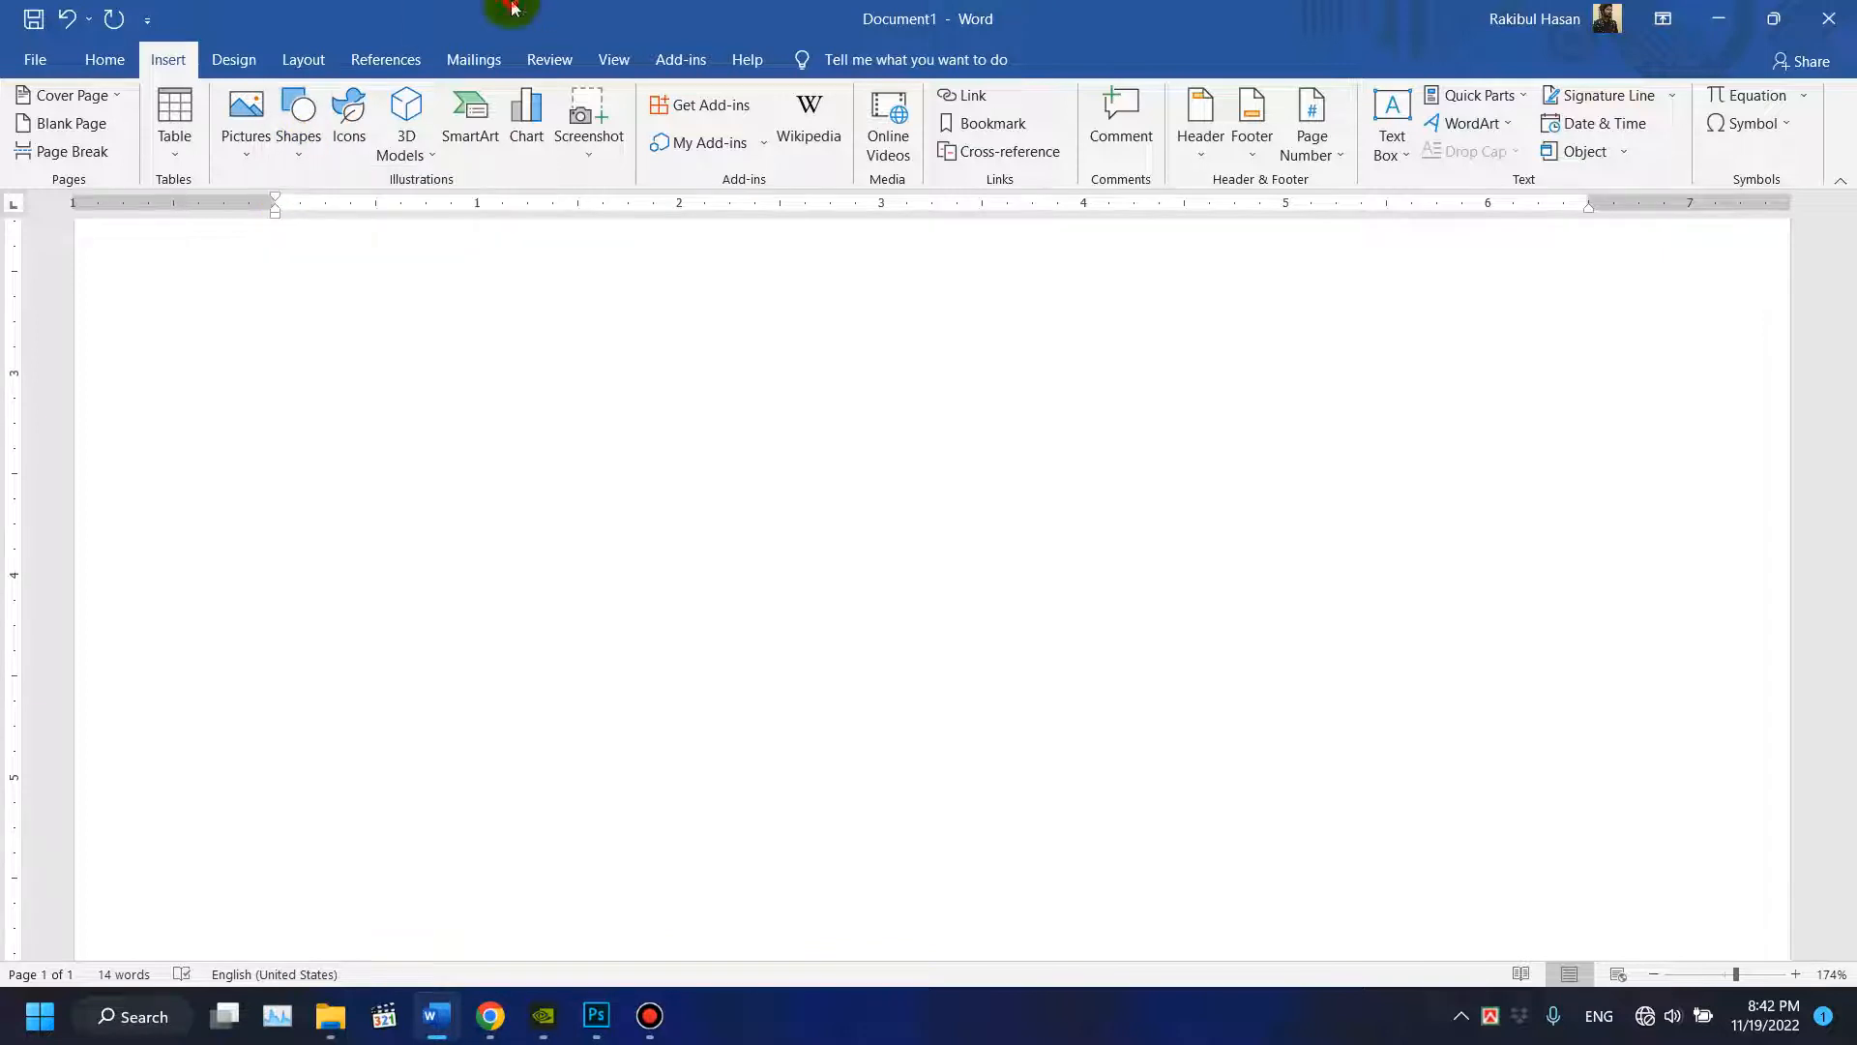
click(1402, 153)
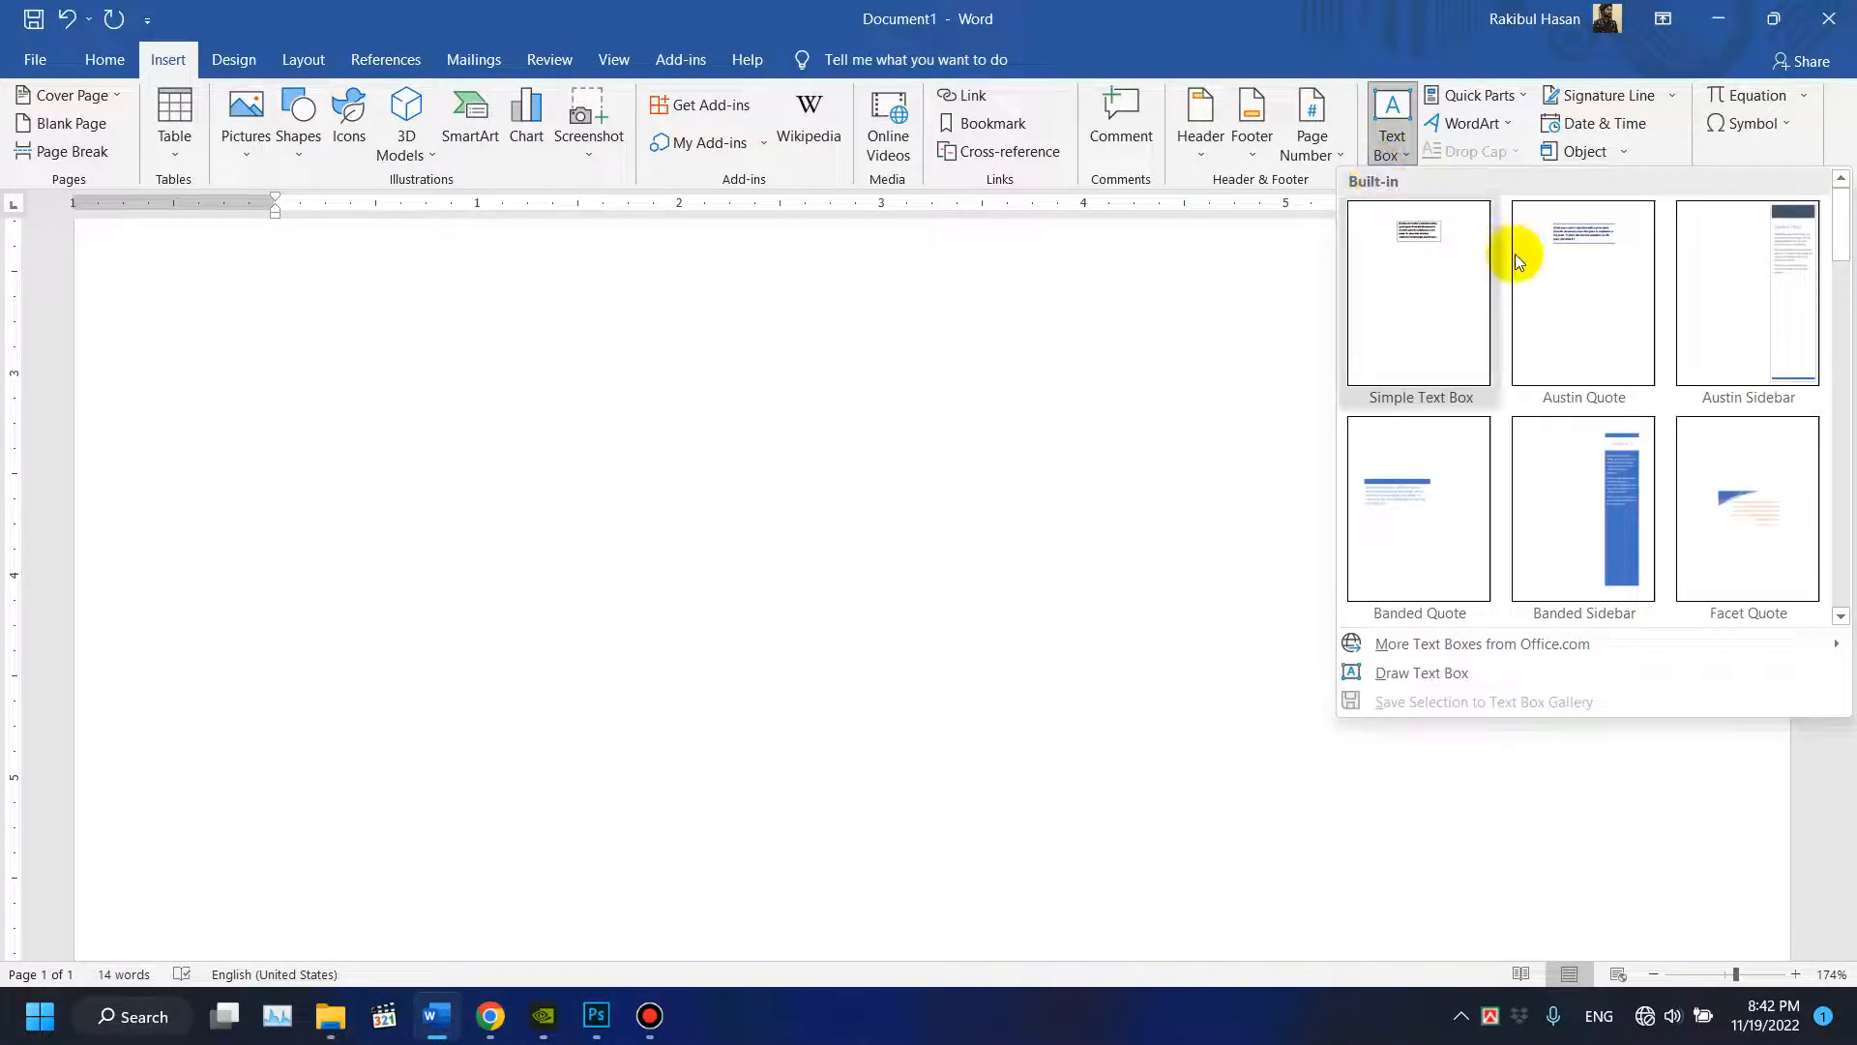
drag(1837, 247, 1834, 600)
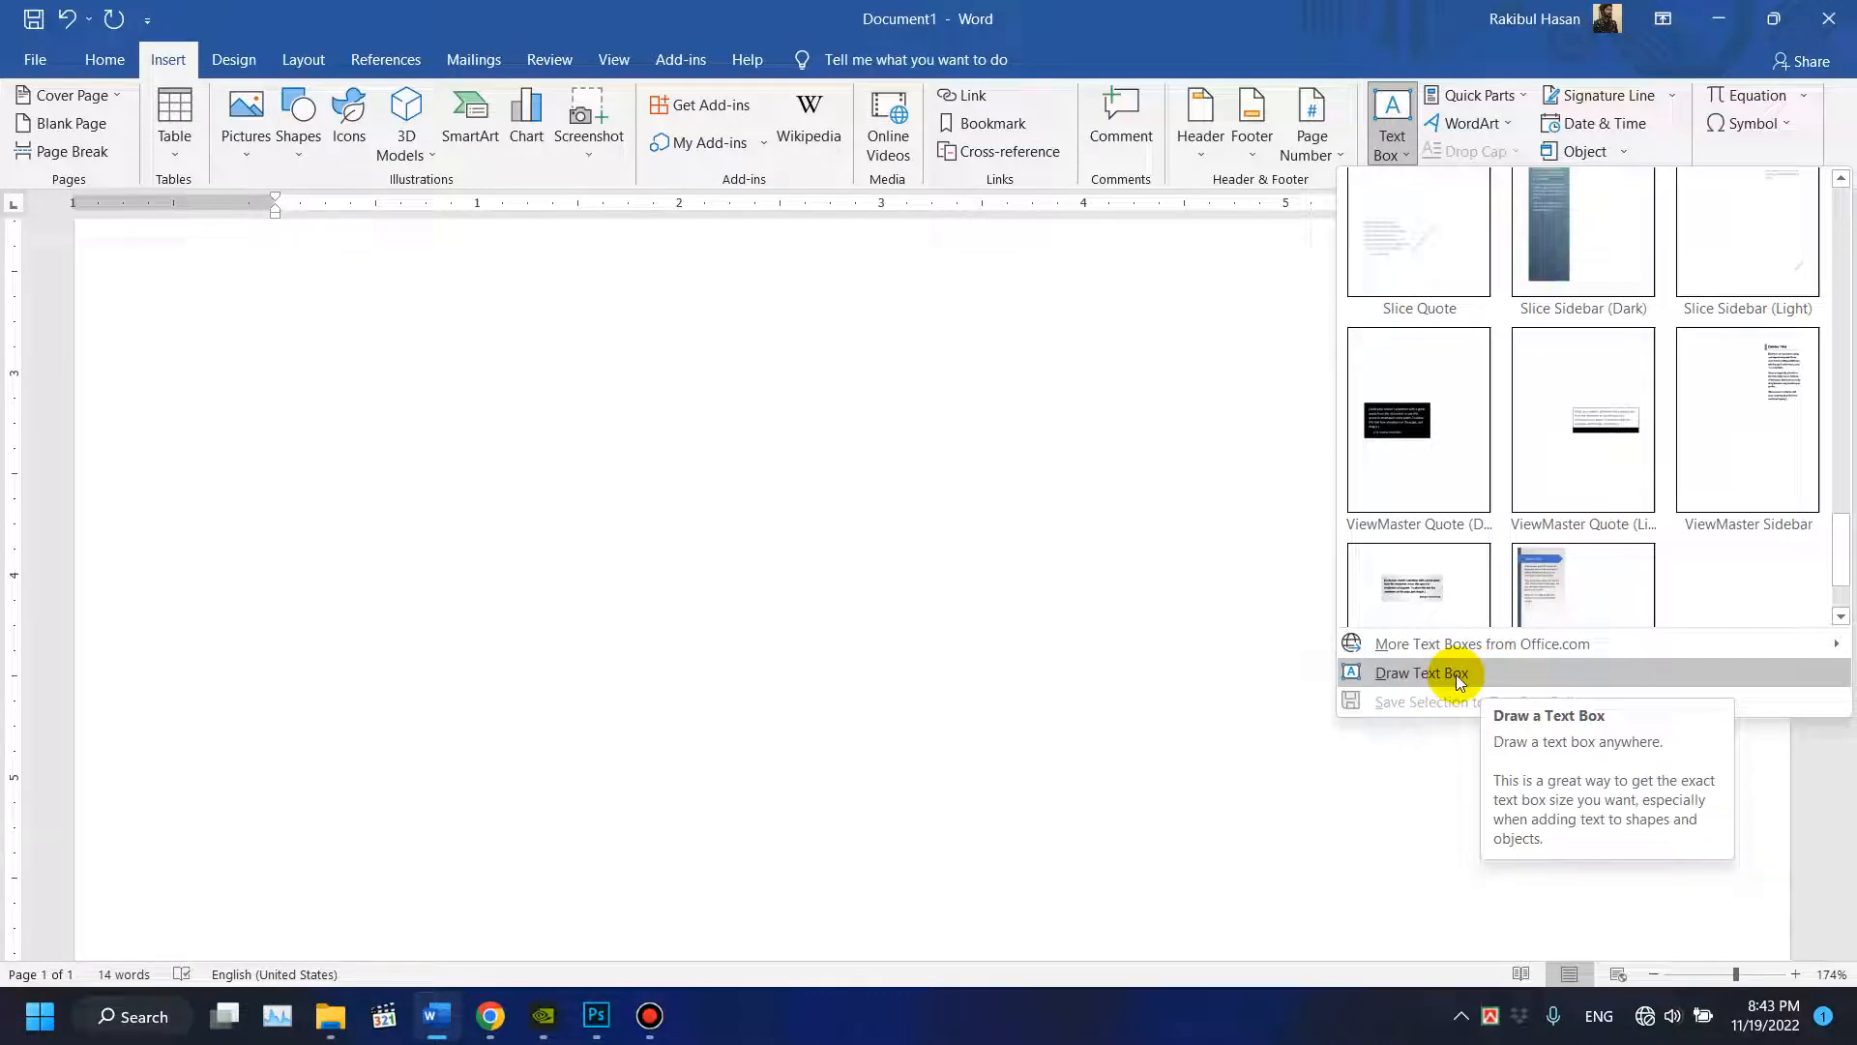
click(1455, 676)
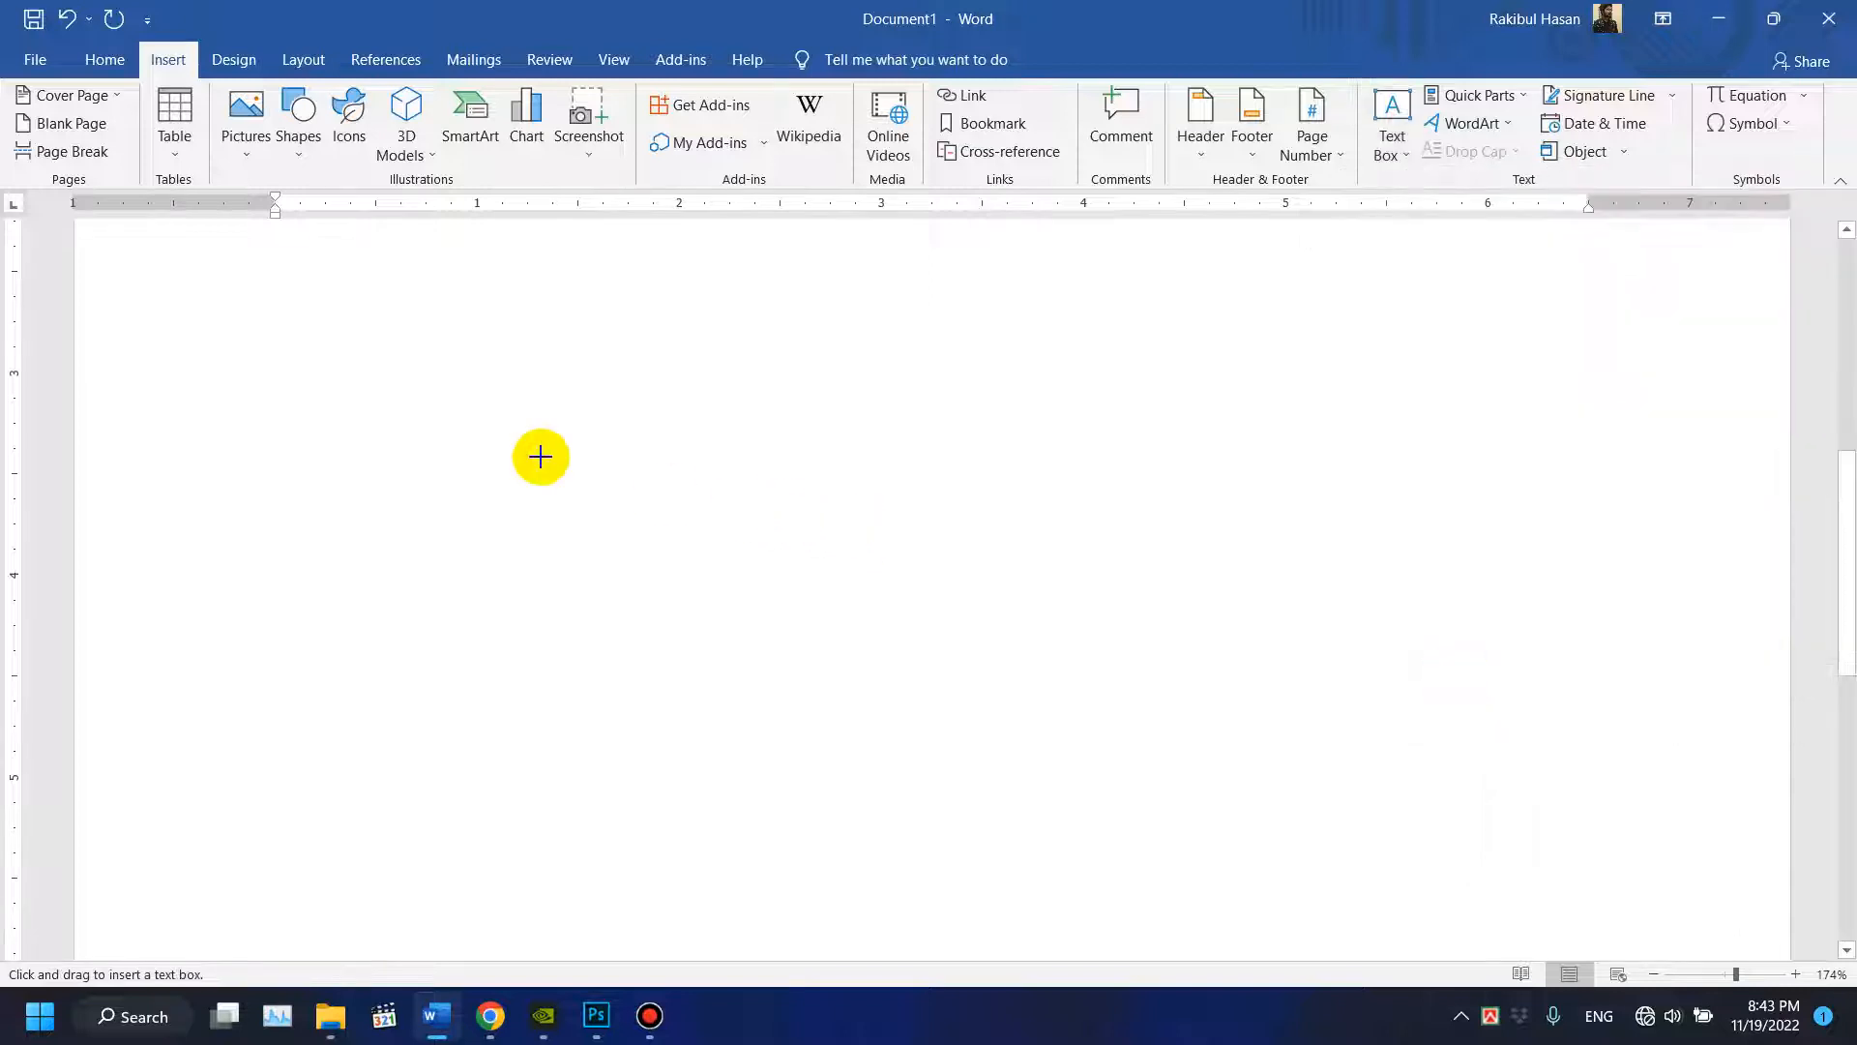
drag(296, 373, 968, 720)
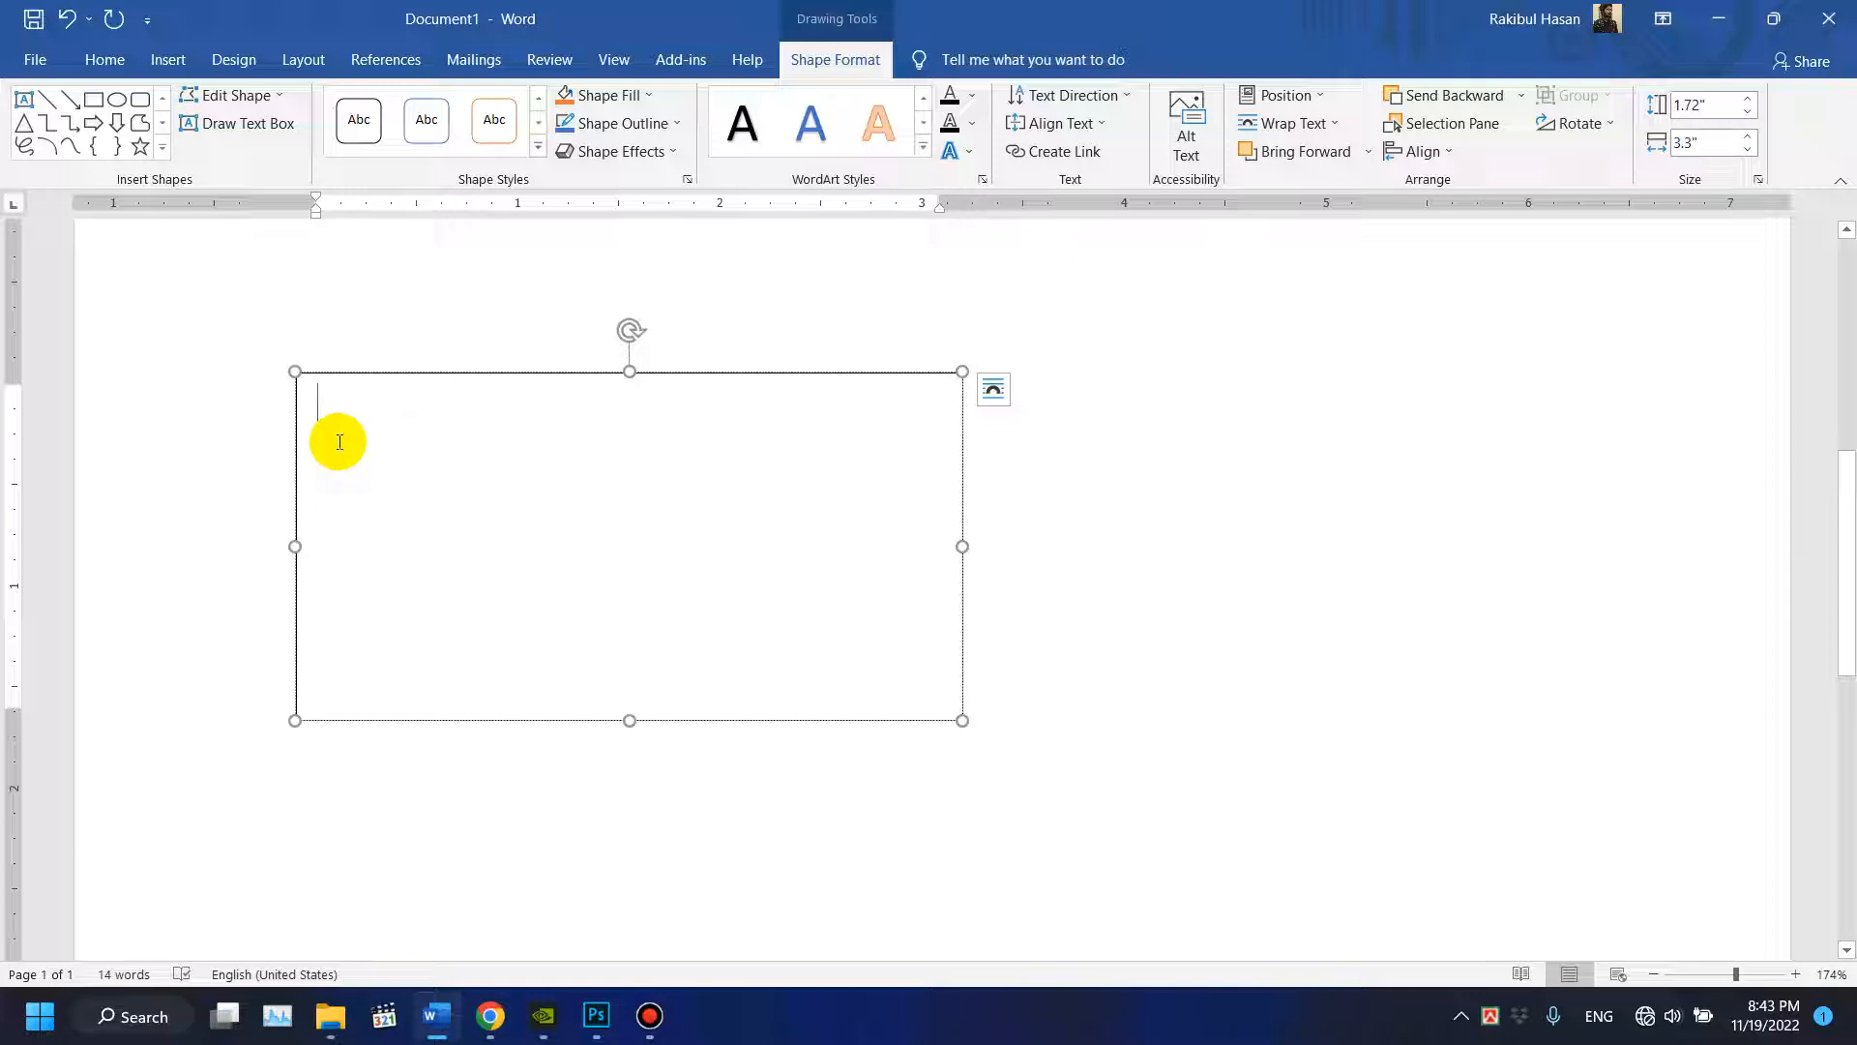
Enter "A Quick Brown Fox Jumped Over The Lazy Dogs." in the text box.
text(A)
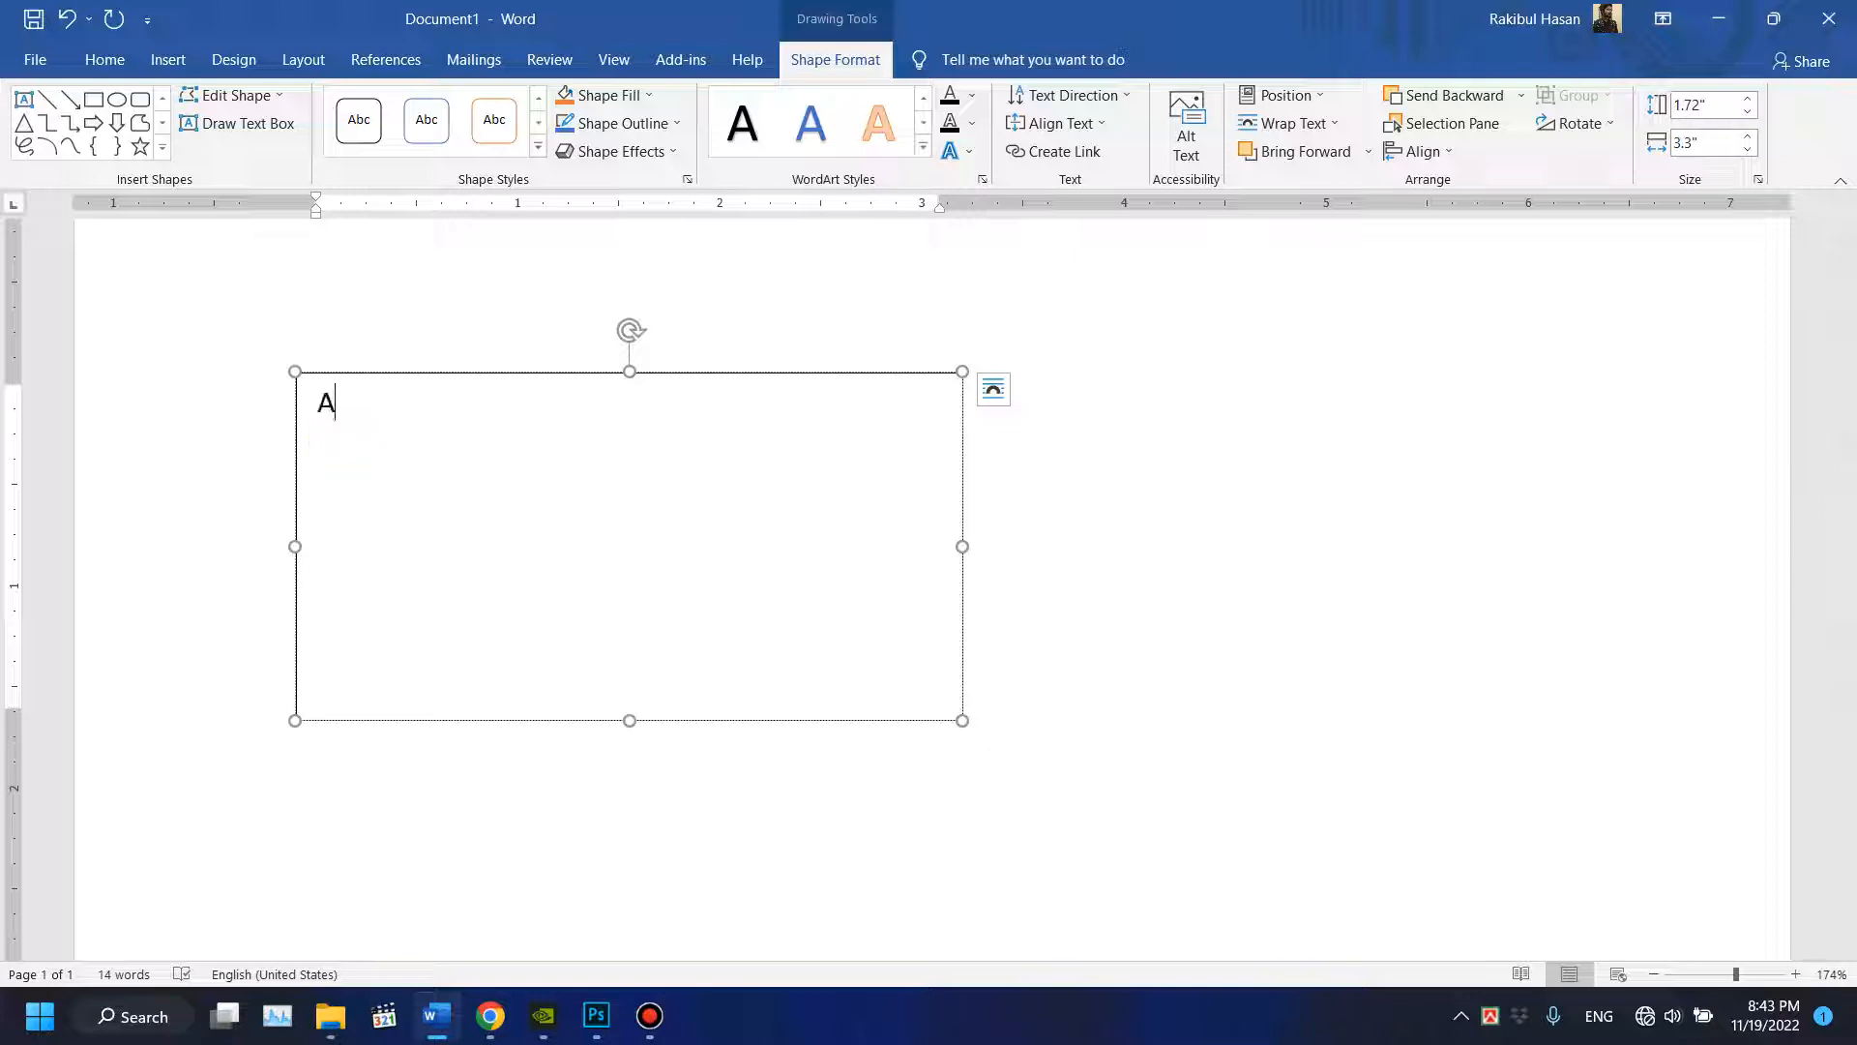
text( Q)
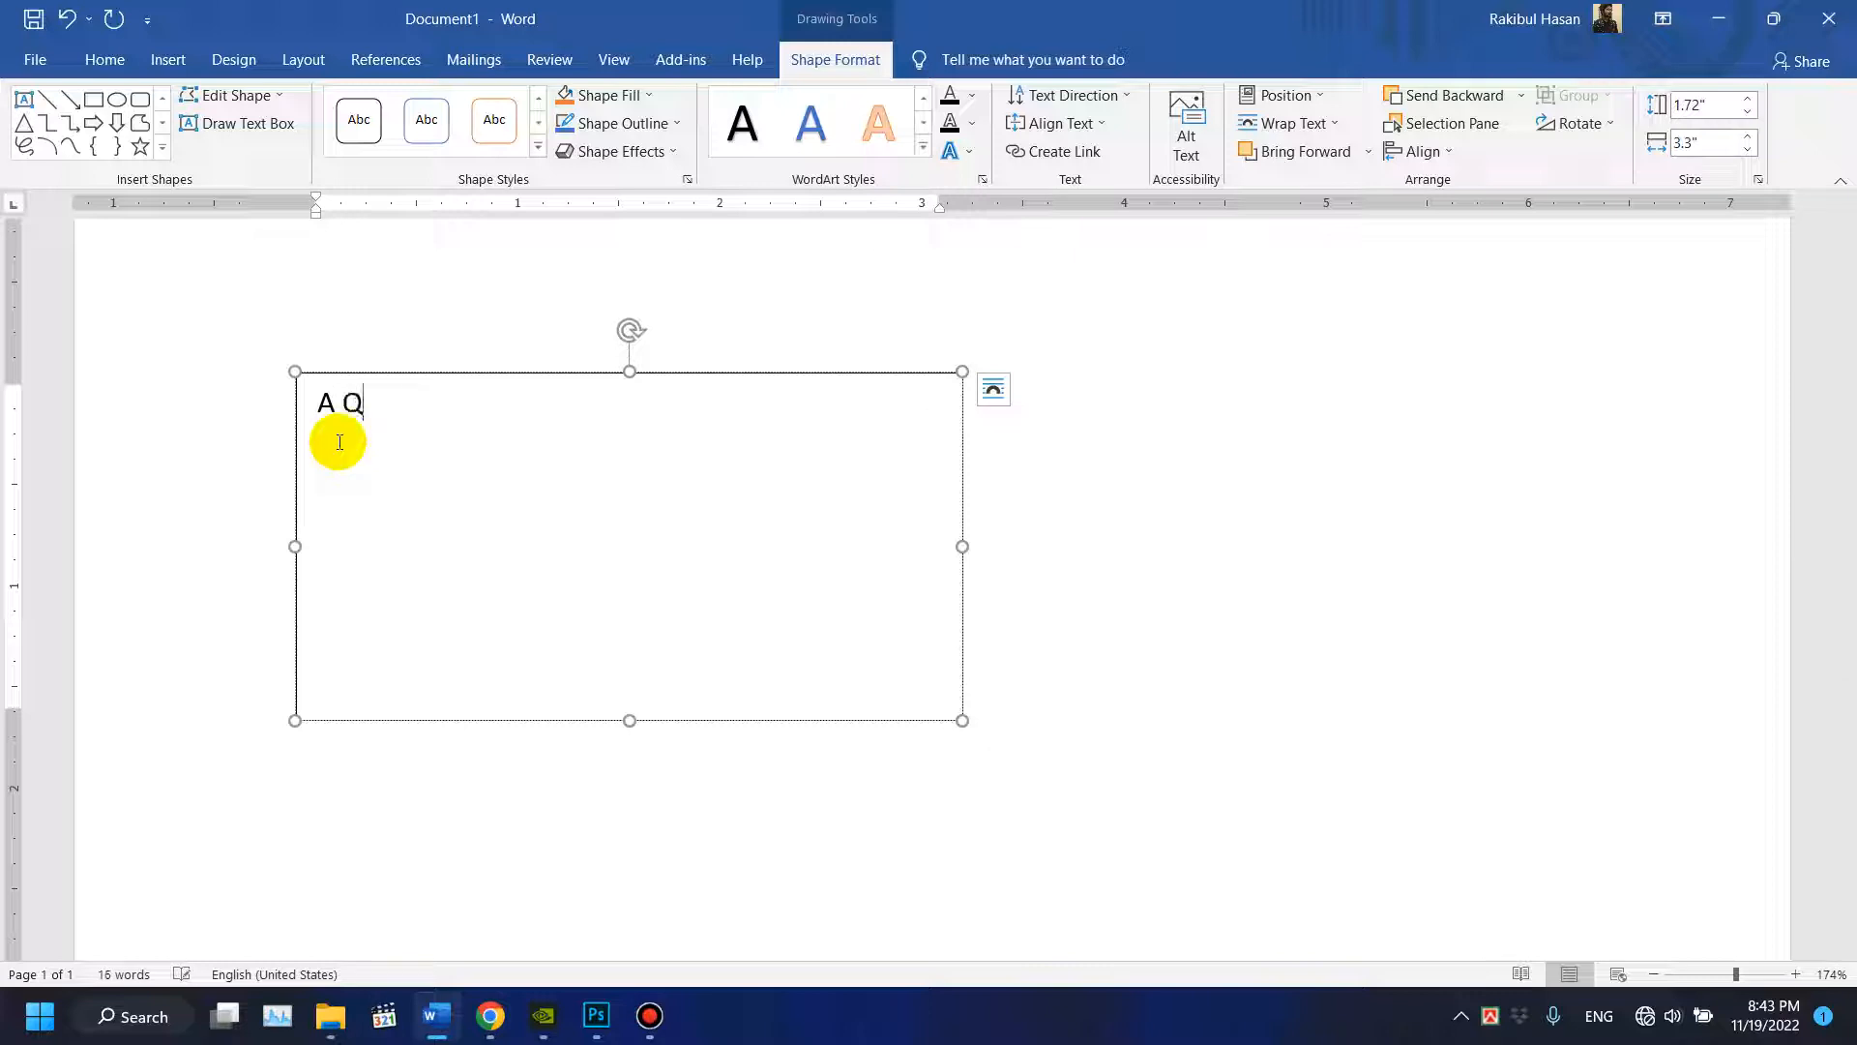
text(uick Brown Fox Ju)
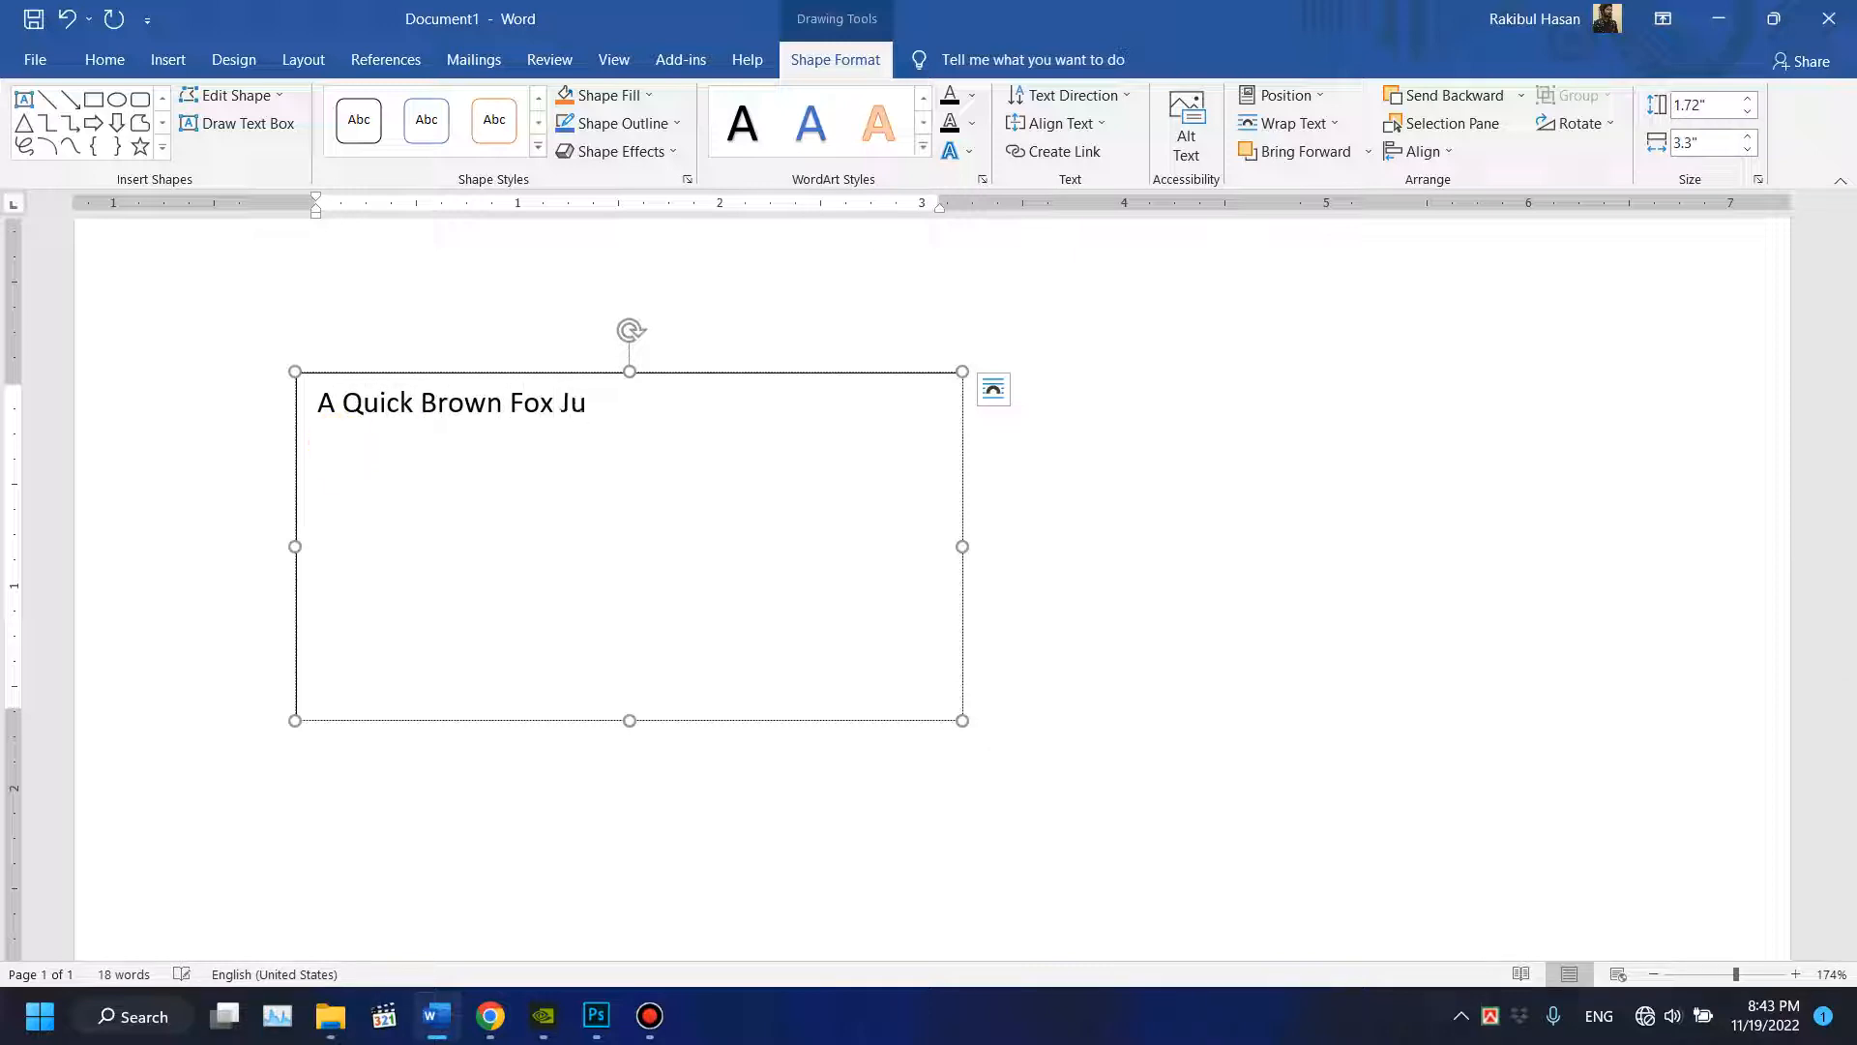
text(mped Over The Lazy Dogs.)
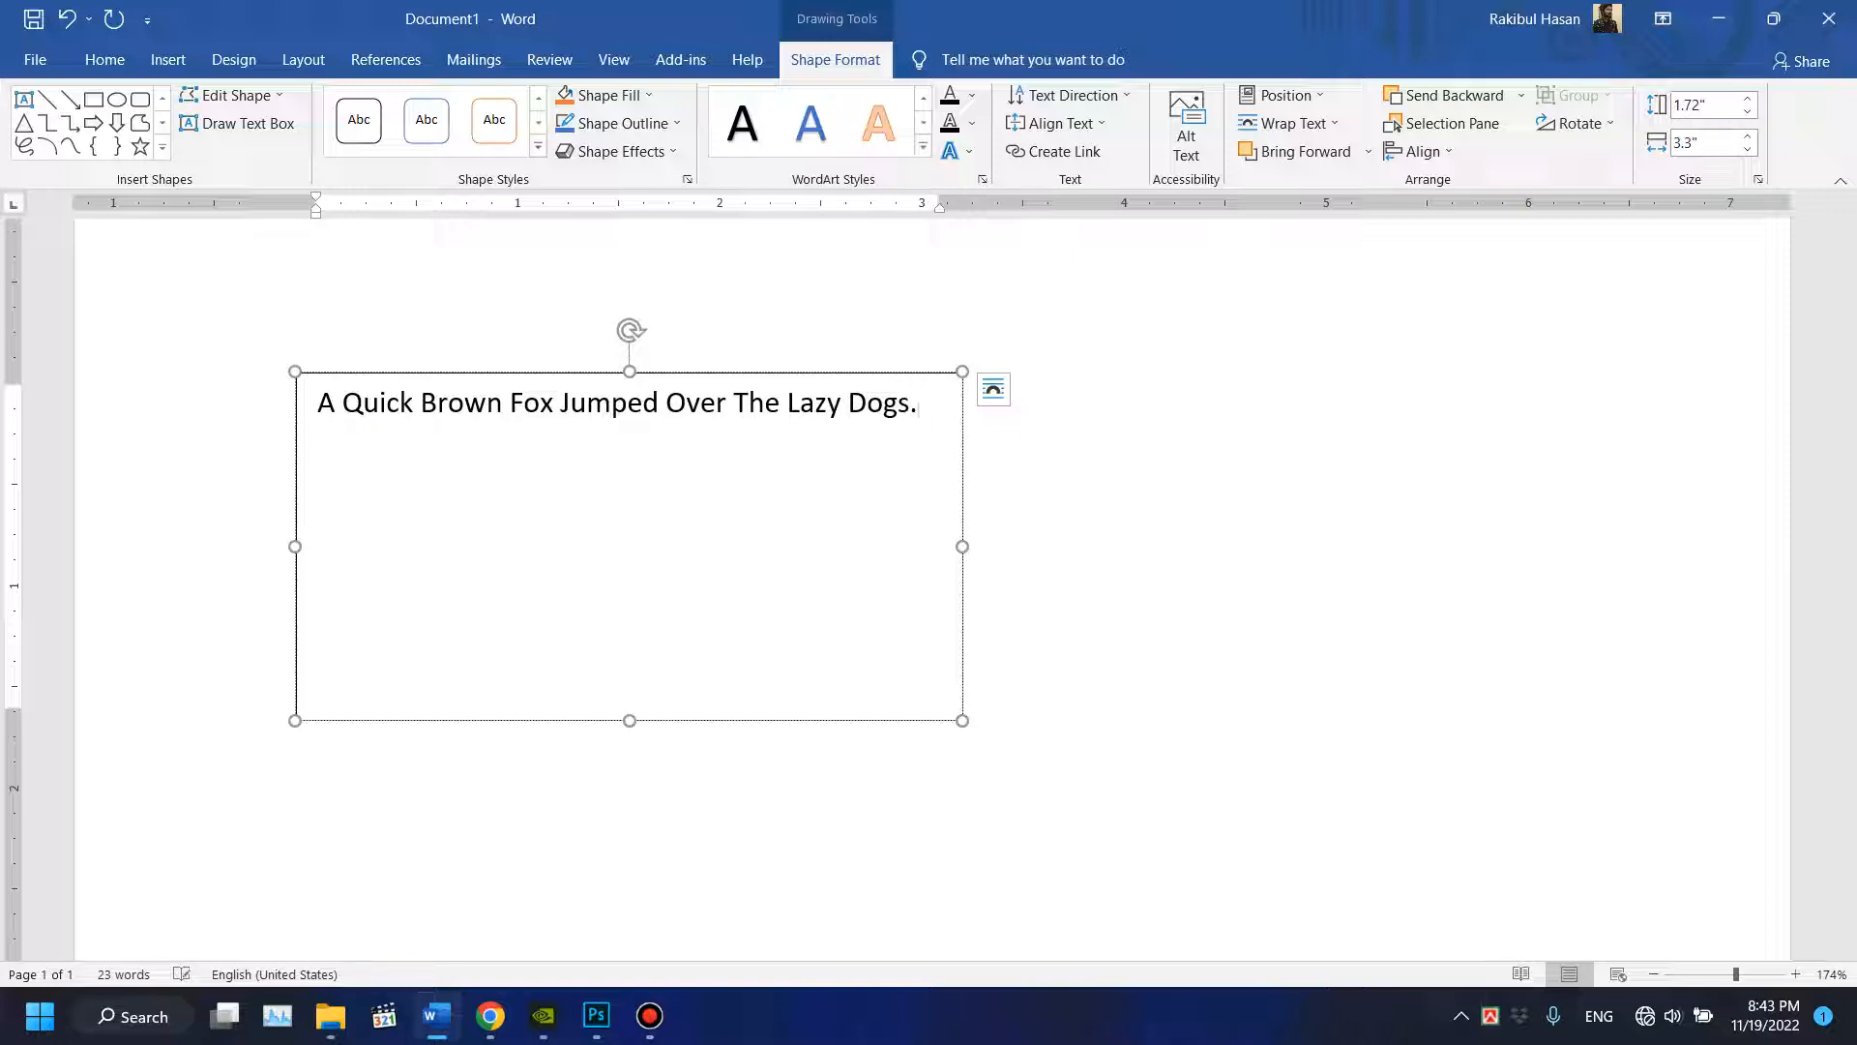
Copy the sentence in the text box and paste it six times after the original.
drag(321, 405, 926, 402)
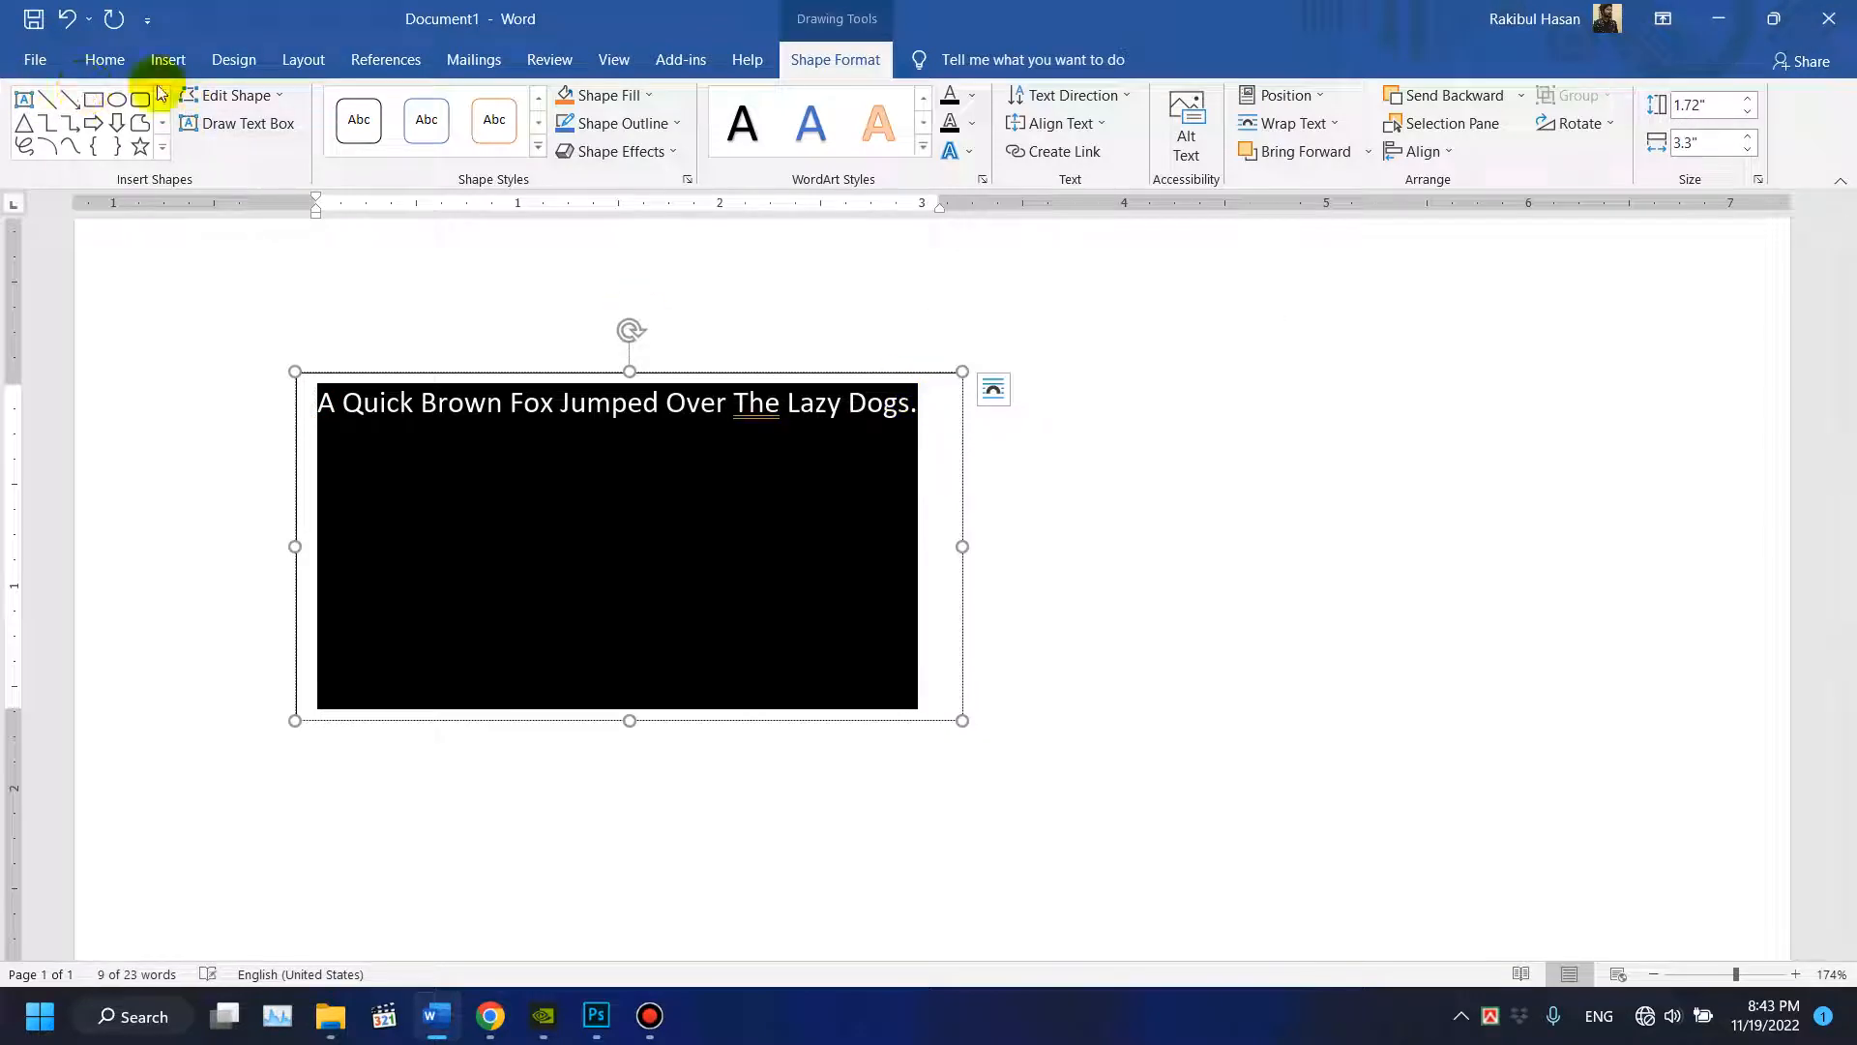
click(105, 60)
click(102, 124)
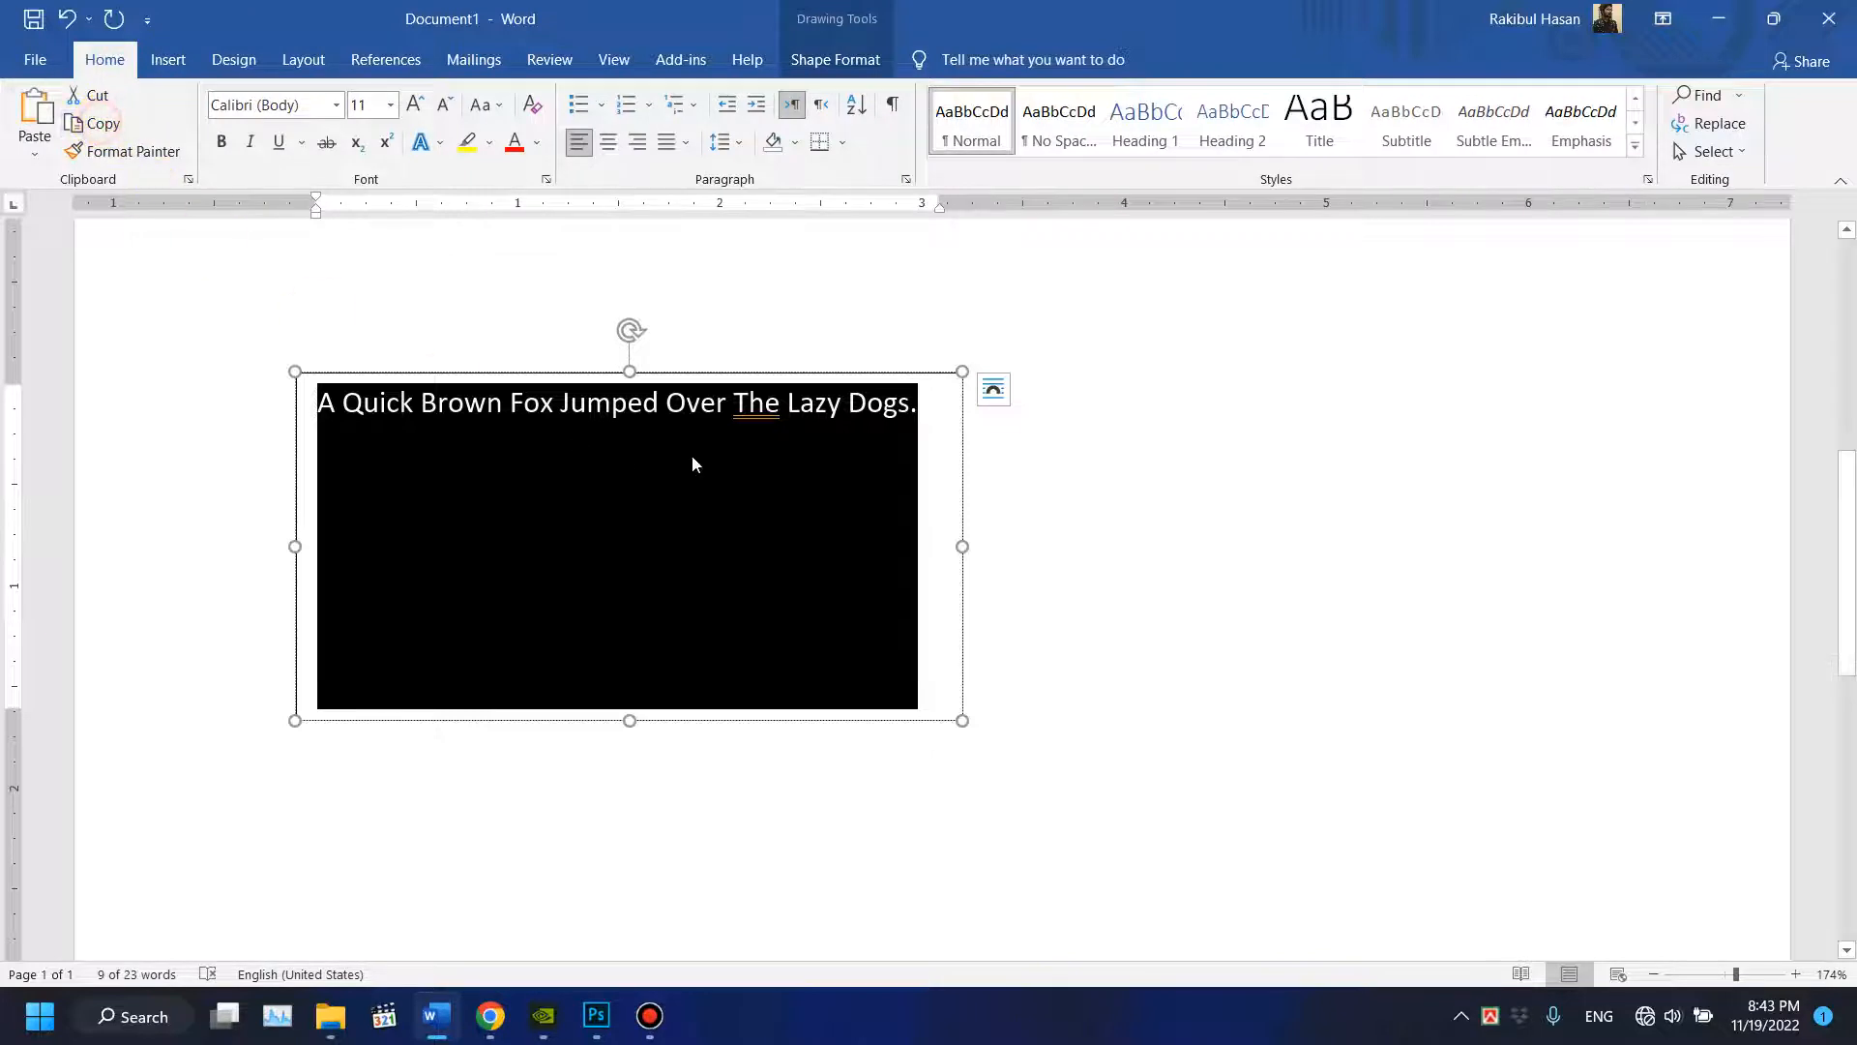
click(915, 407)
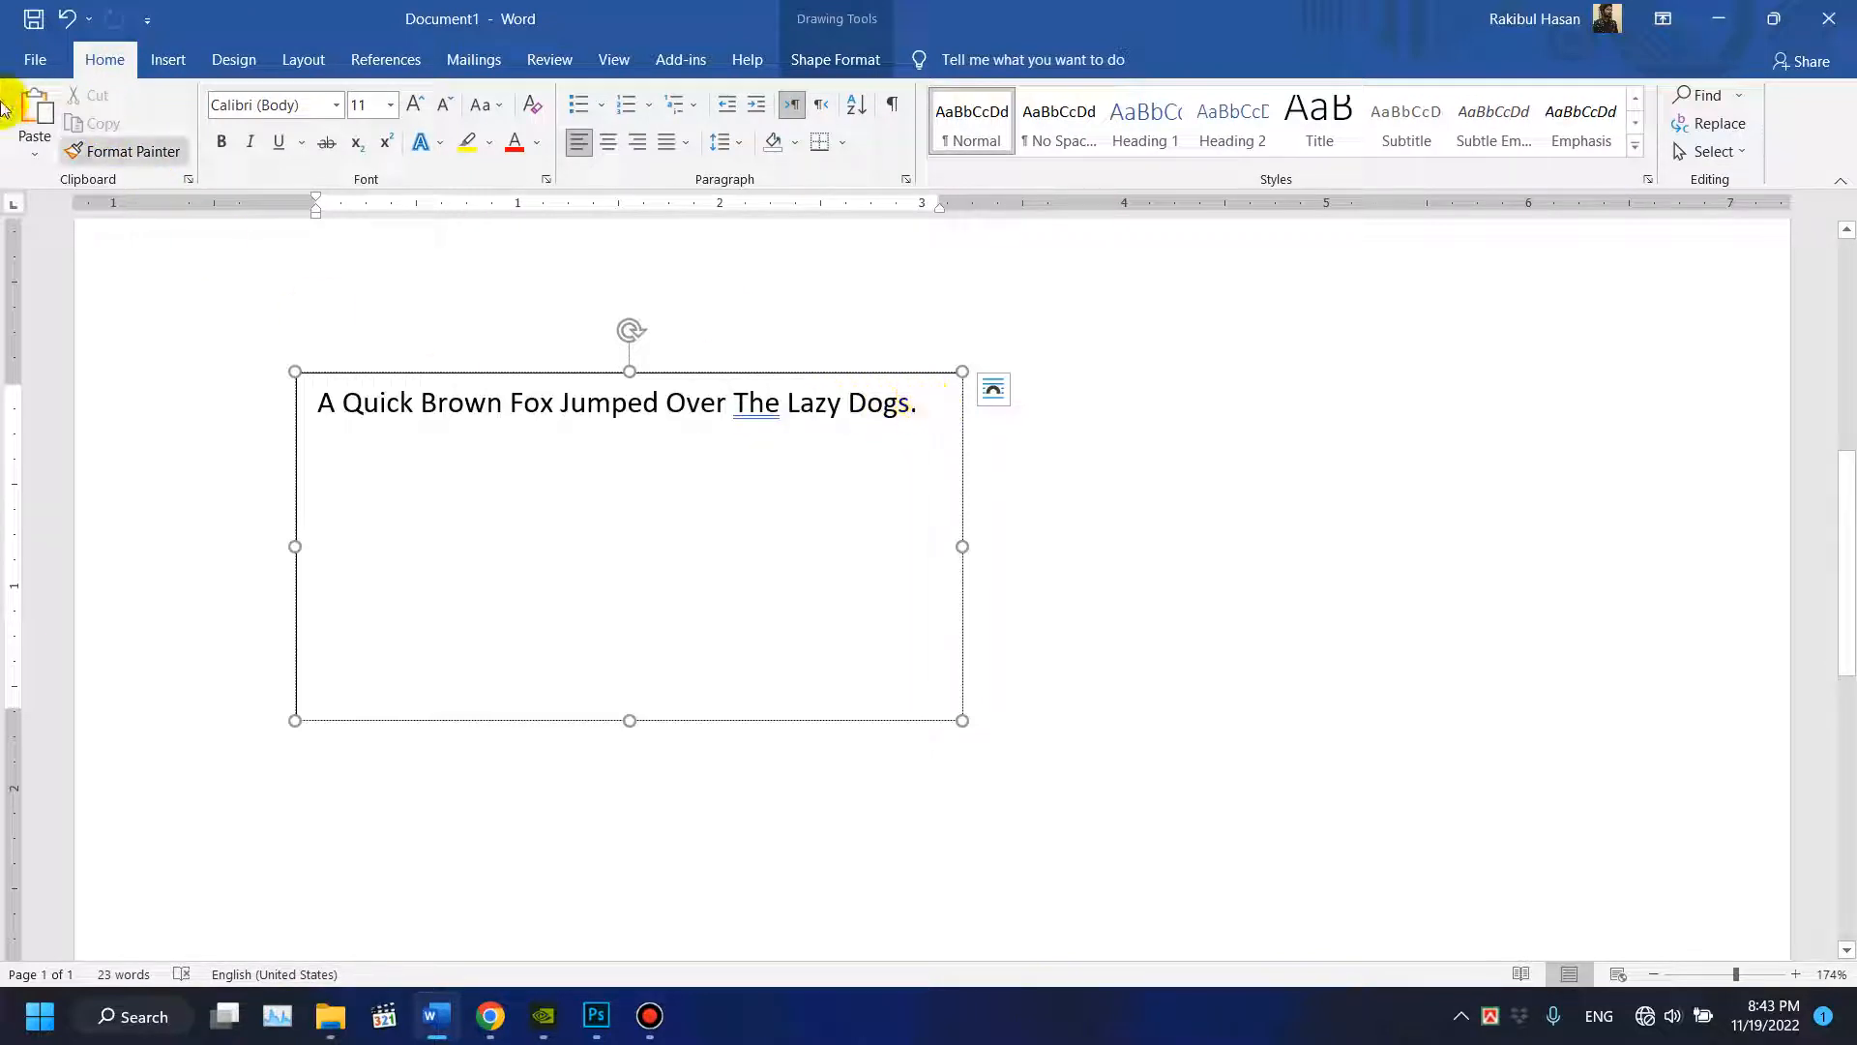
click(38, 112)
click(40, 111)
click(41, 111)
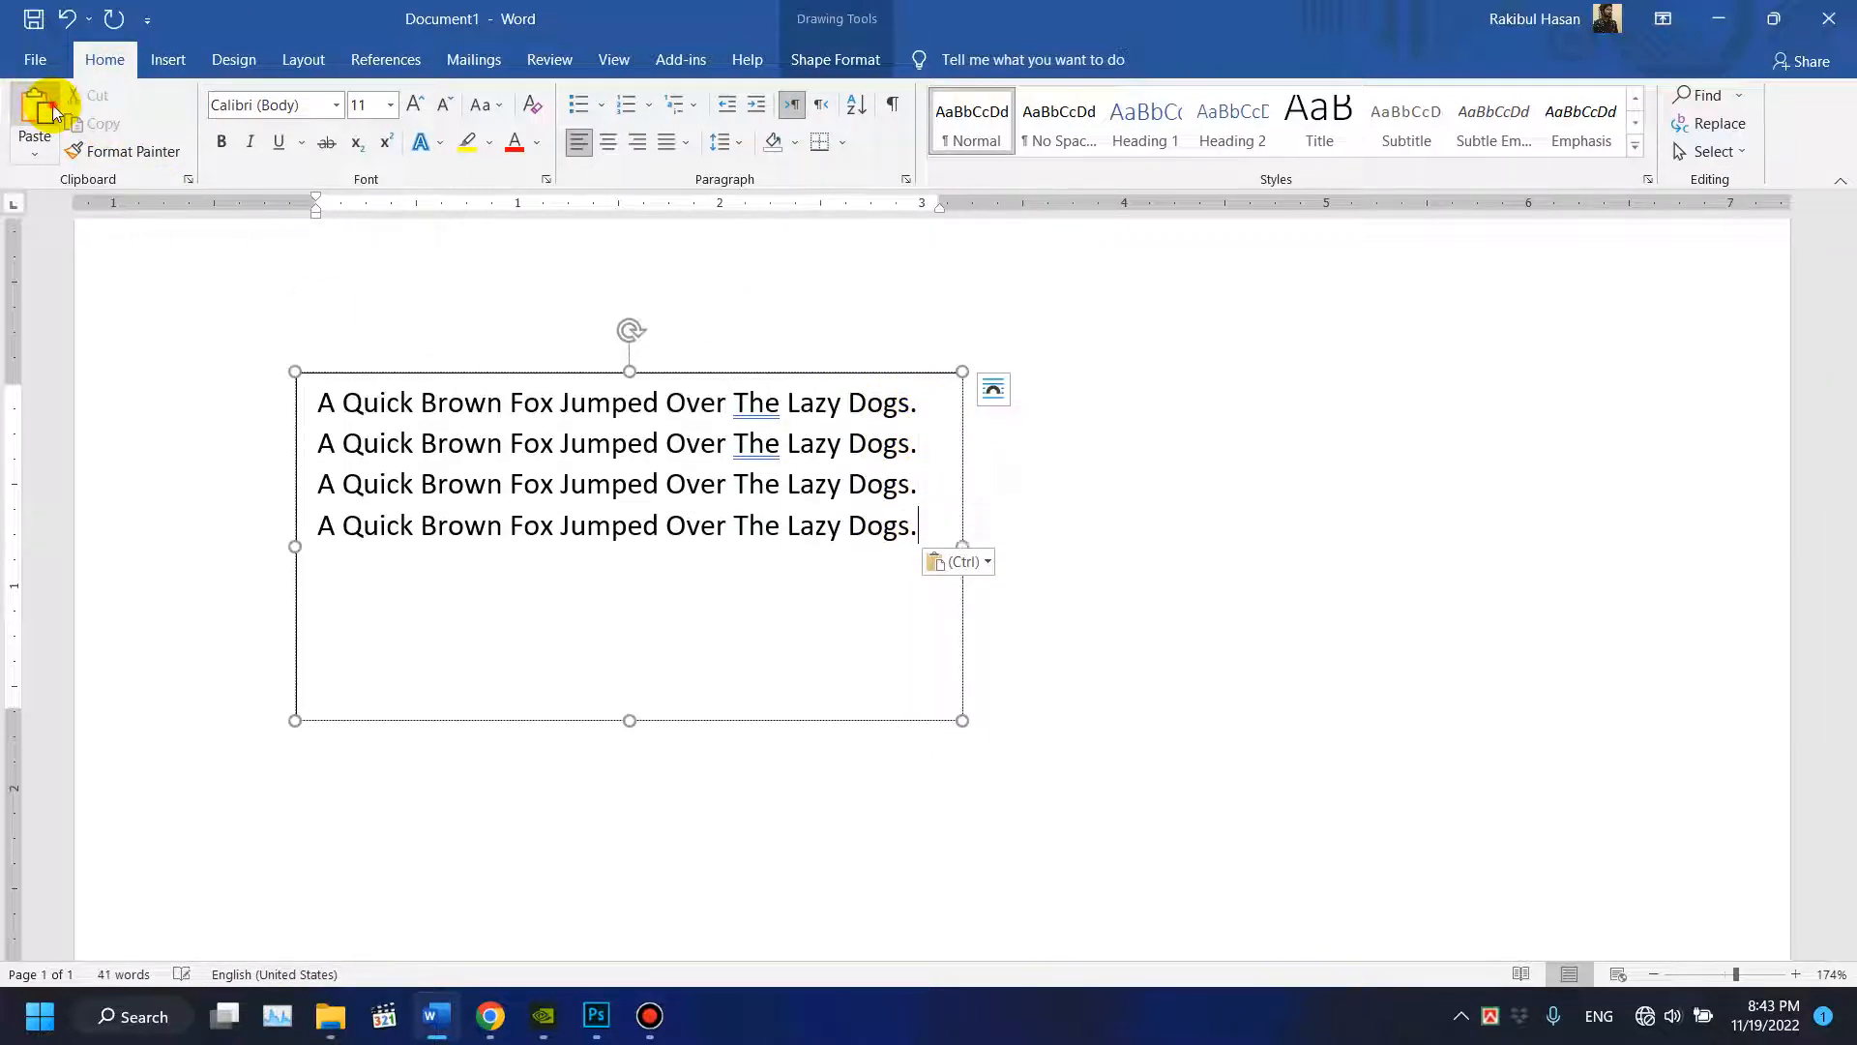
click(40, 111)
click(41, 111)
click(41, 111)
Move the text box further down the page and place the cursor on the blank body line above it.
drag(668, 372, 655, 571)
click(447, 387)
click(285, 504)
scroll(361, 526, down, 3)
scroll(360, 526, up, 1)
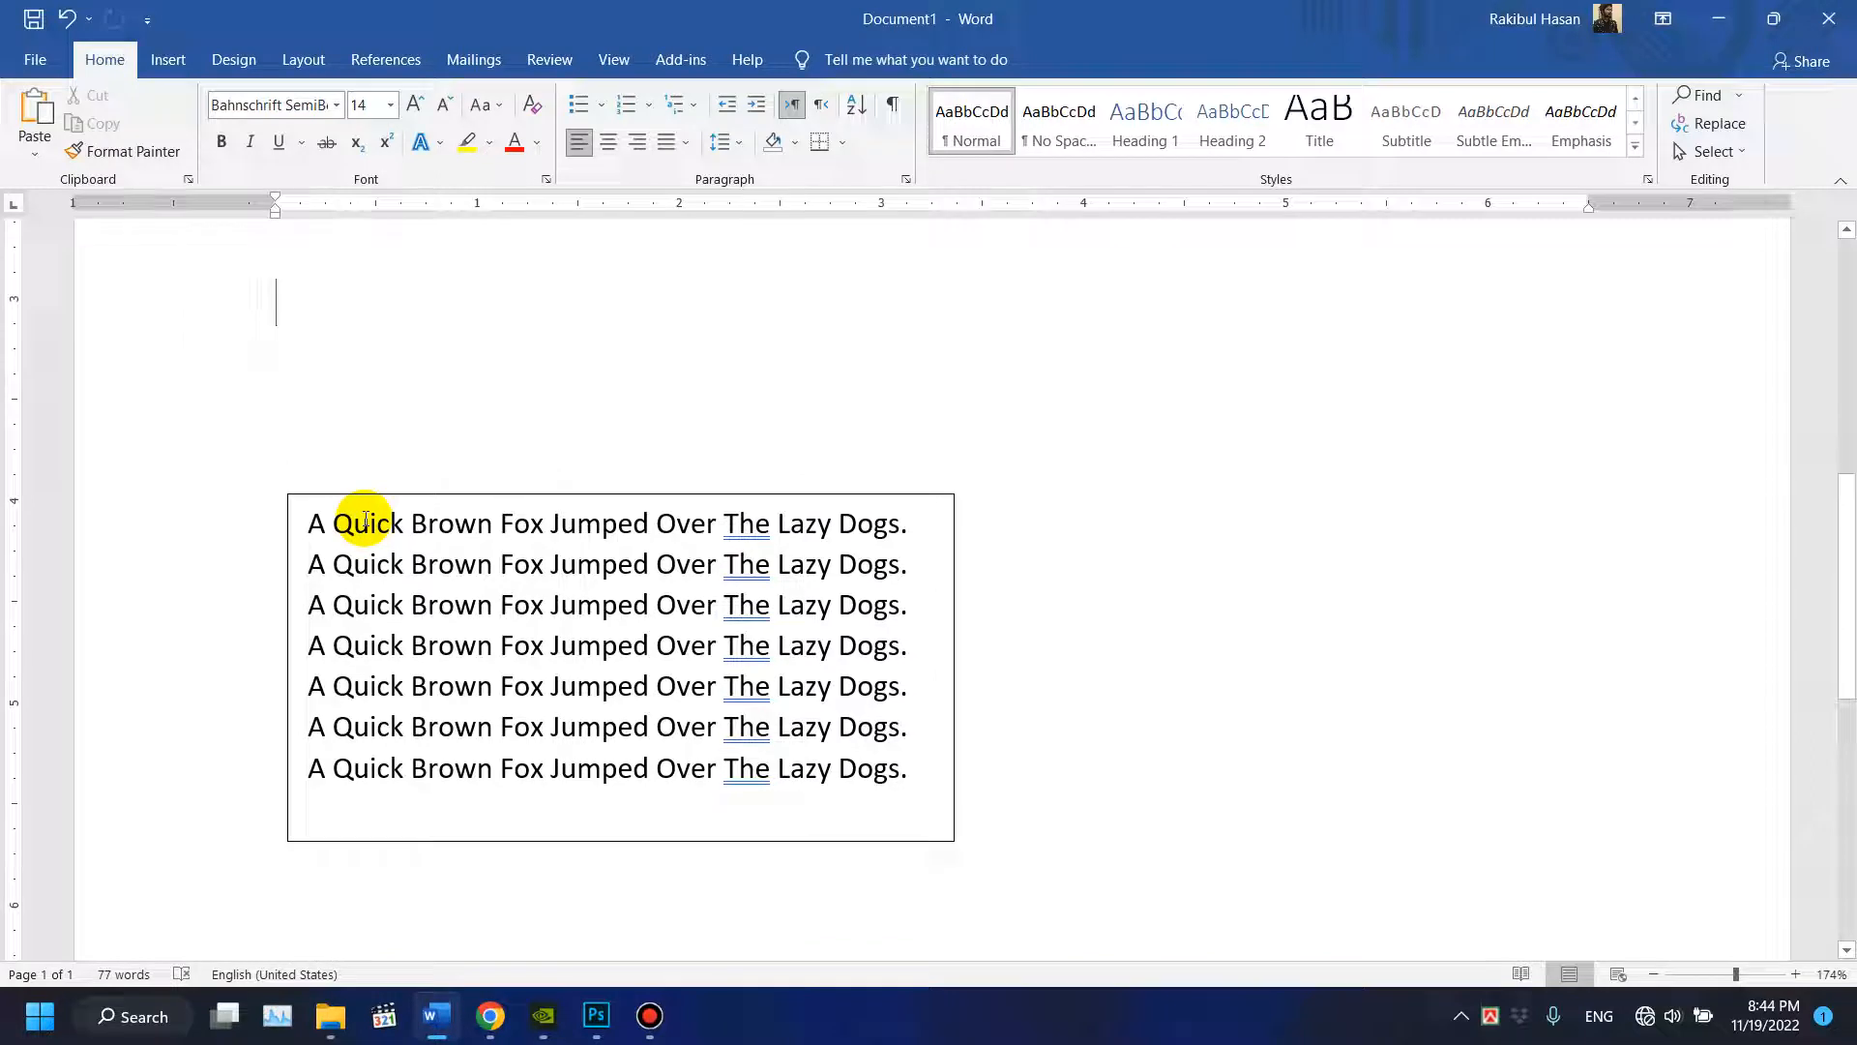
Paste the copied sentence 21 times as one body paragraph above the text box.
key(ctrl+v)
key(ctrl+v)
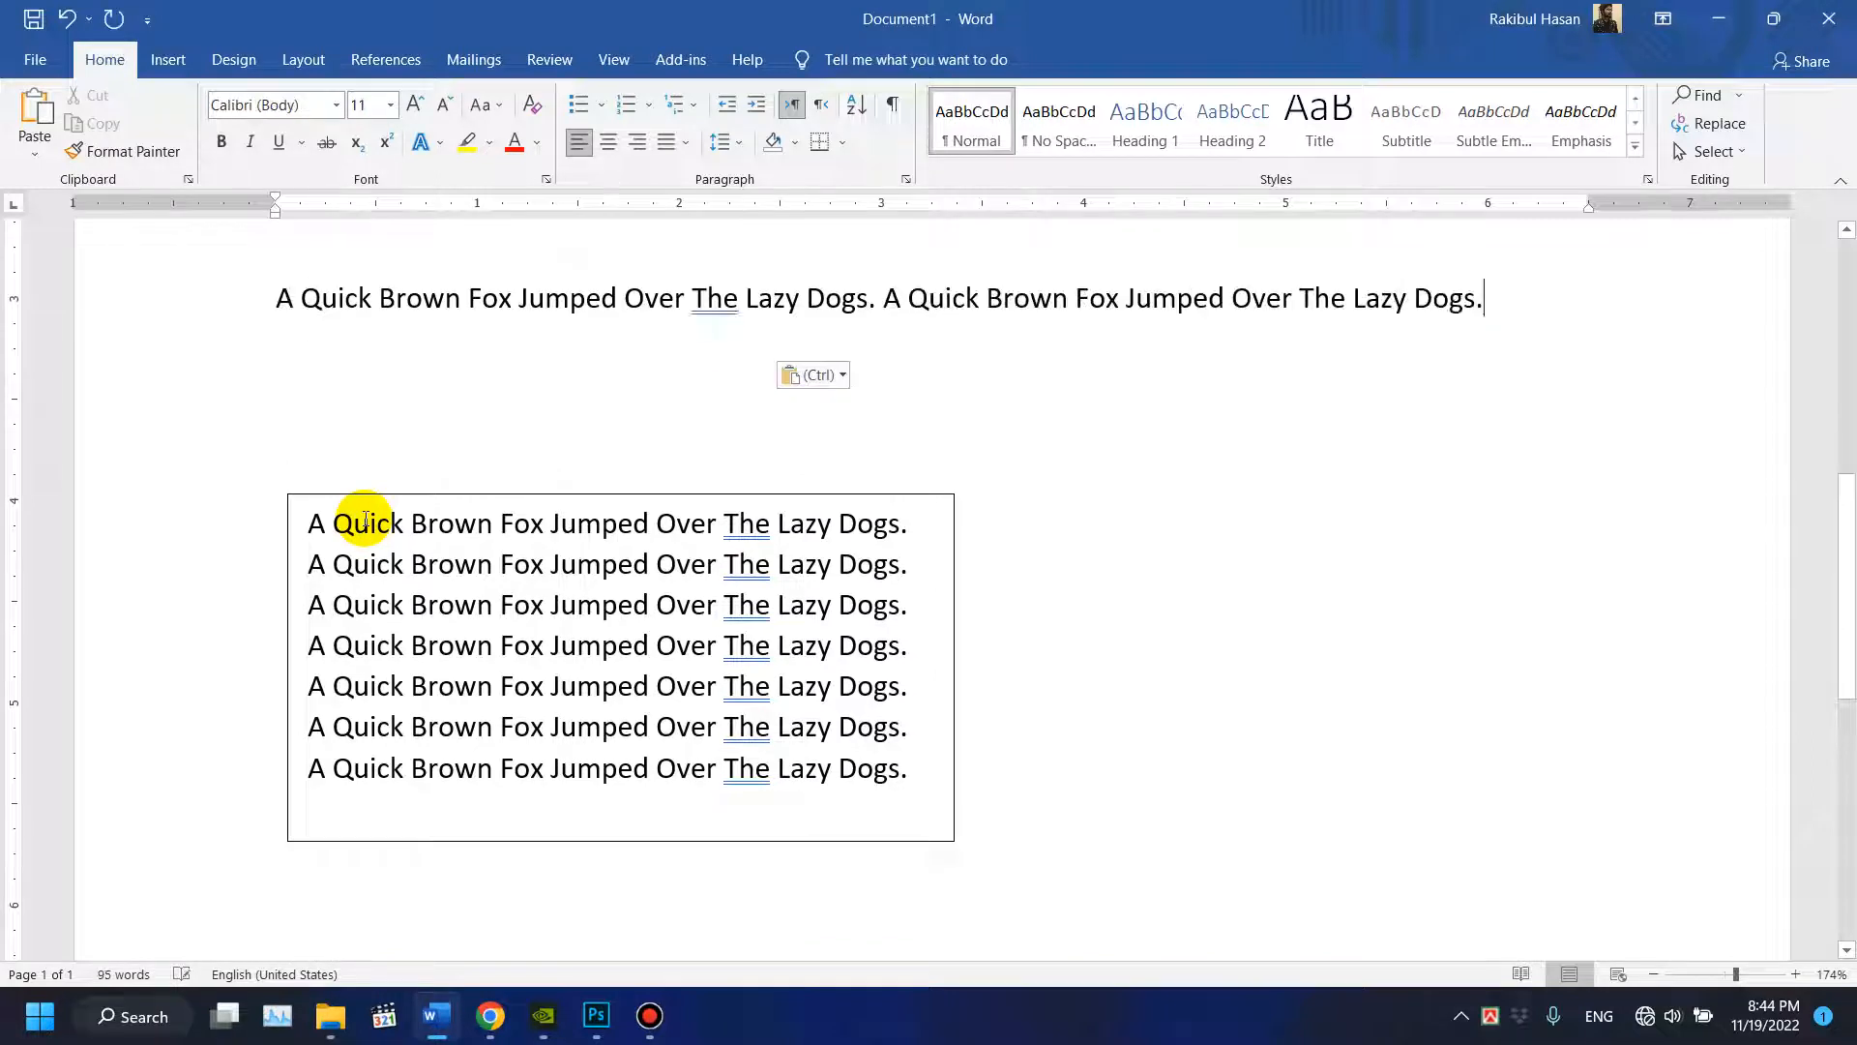
key(ctrl+v)
key(ctrl+v)
key(ctrl+v)
key(ctrl+v)
key(ctrl+v)
key(ctrl+v)
key(ctrl+v)
key(ctrl+v)
key(ctrl+v)
key(ctrl+v)
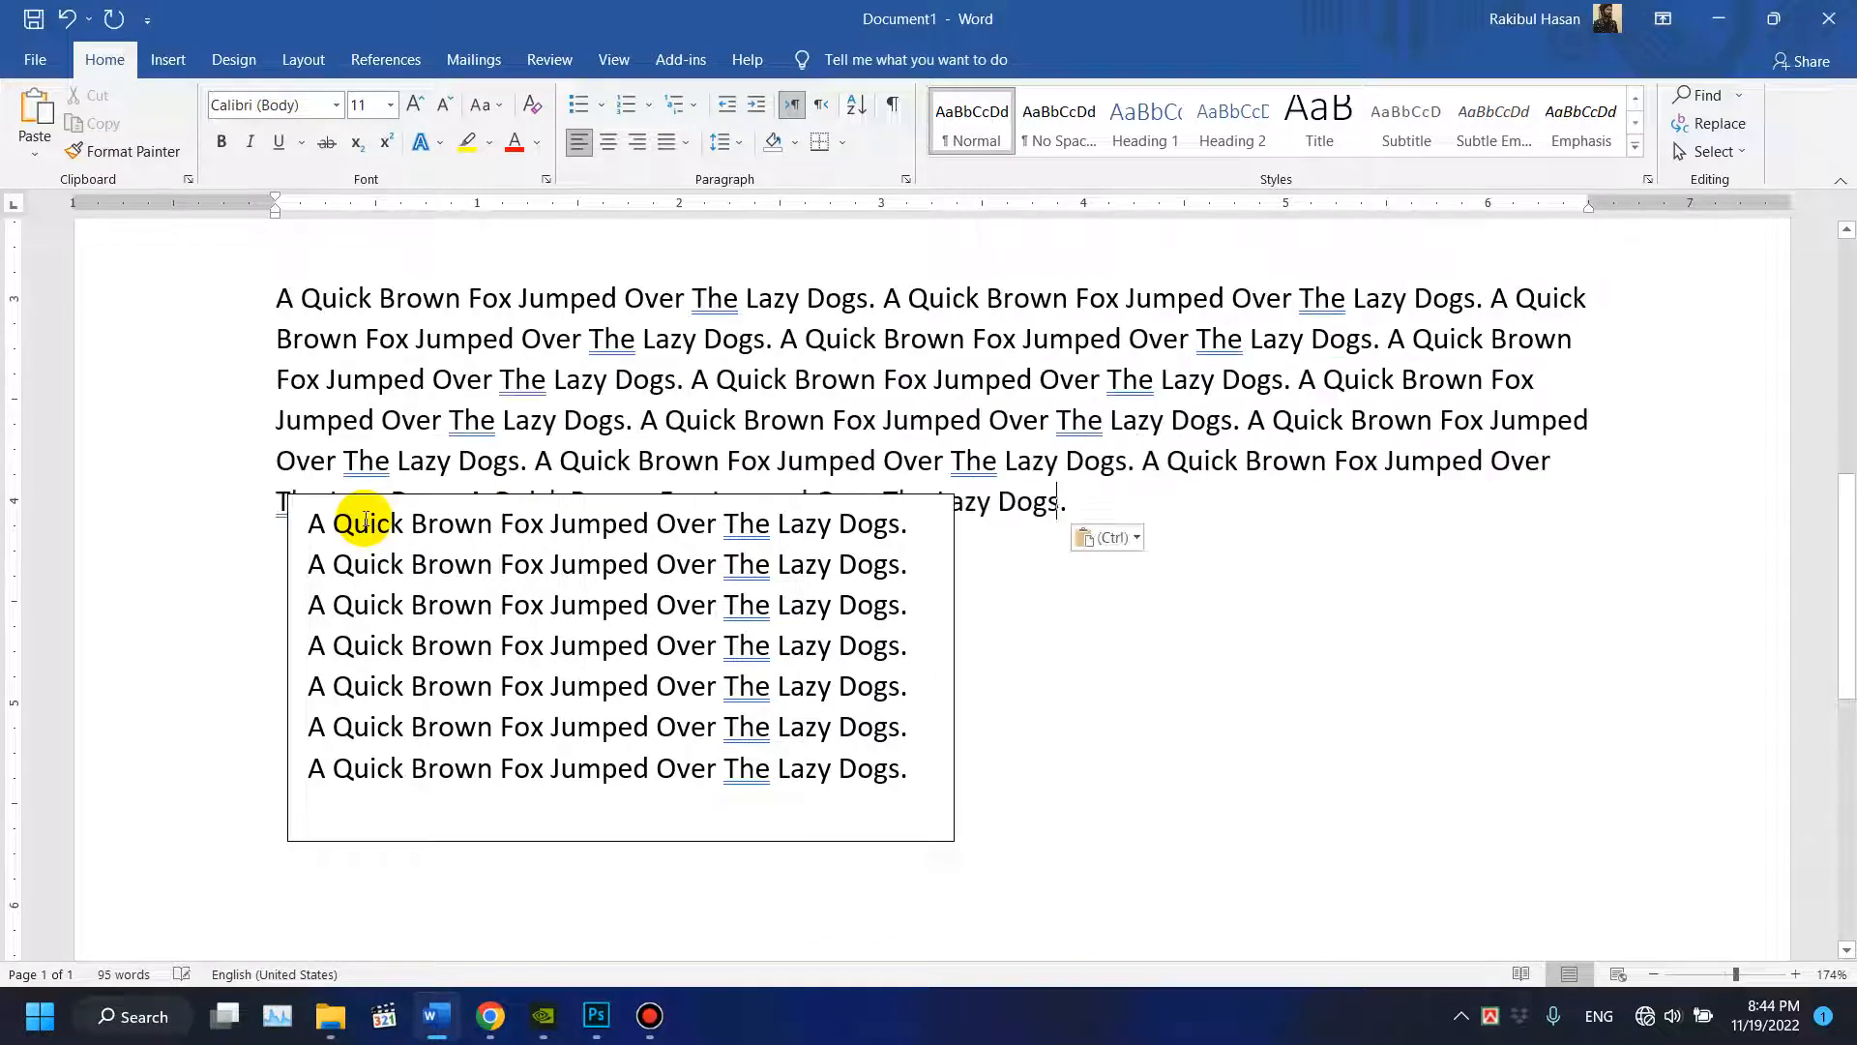
key(ctrl+v)
key(ctrl+v)
key(ctrl+v)
key(ctrl+v)
key(ctrl+v)
key(ctrl+v)
key(ctrl+v)
key(ctrl+v)
key(ctrl+v)
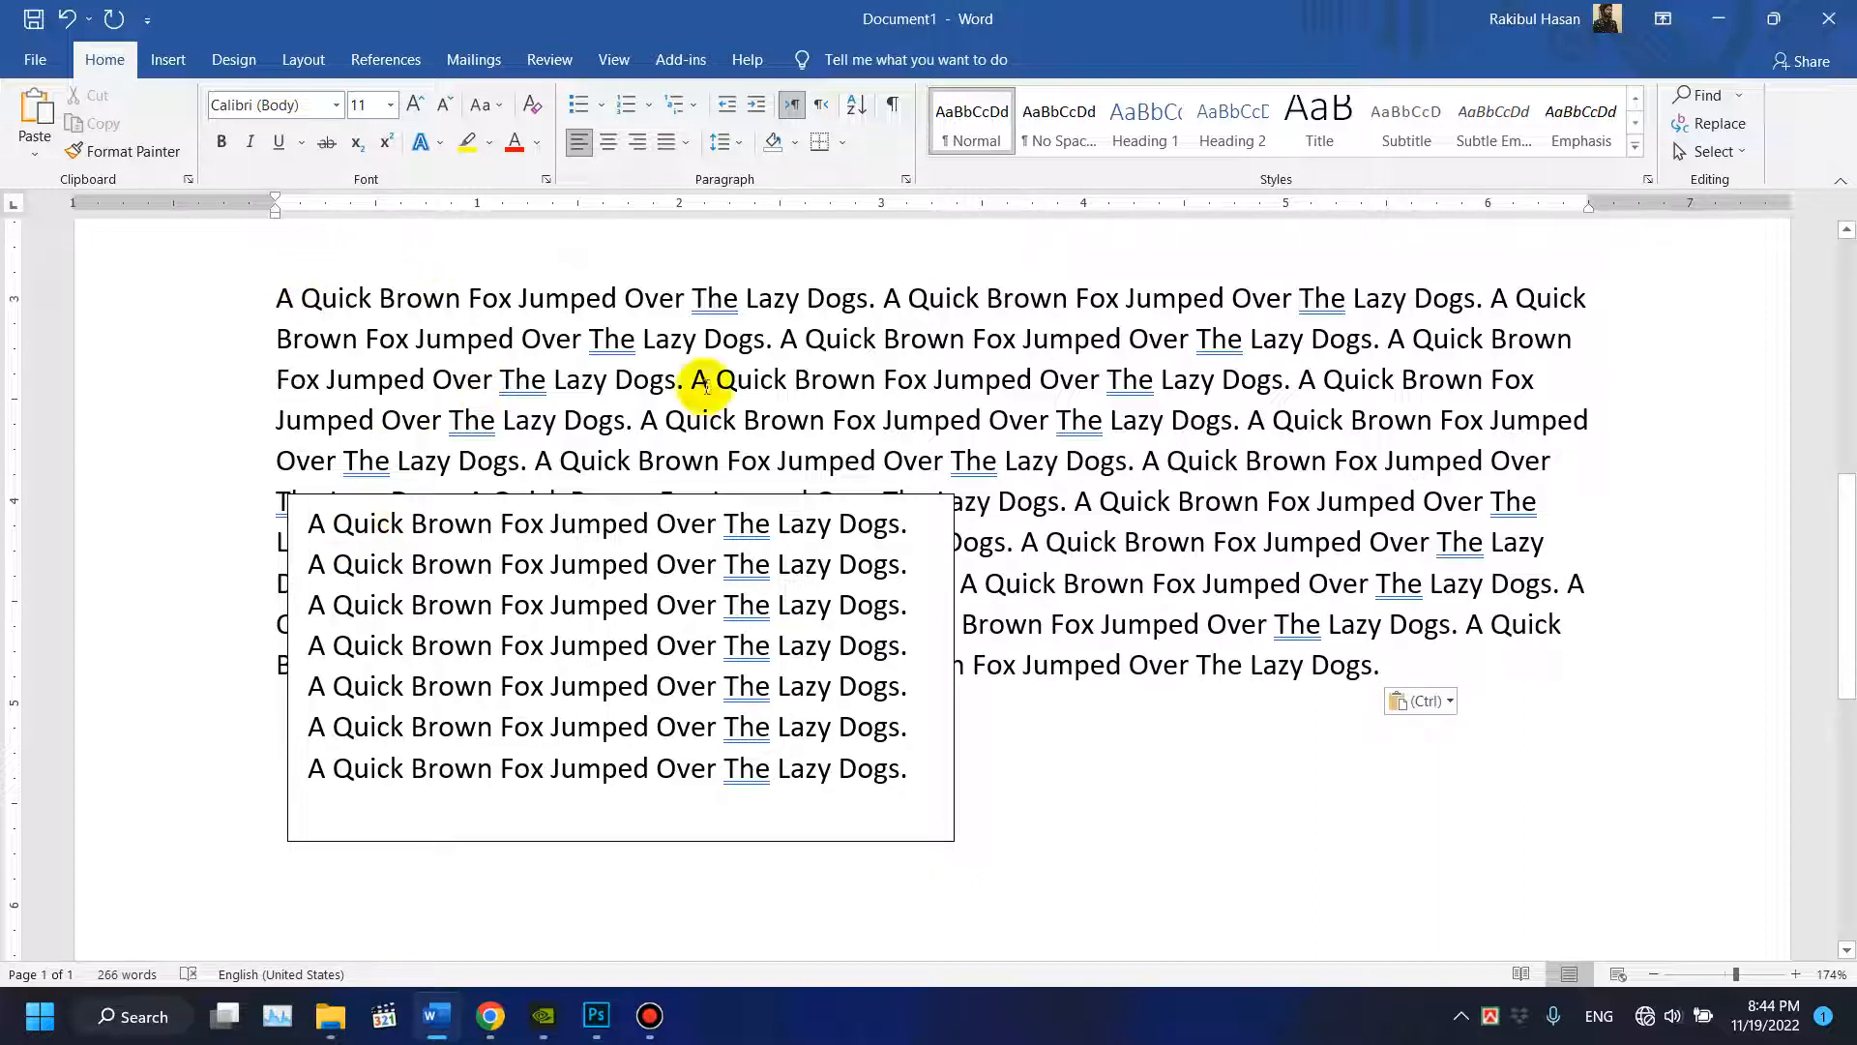
Move the text box up so it overlaps the middle of the body paragraph.
click(726, 497)
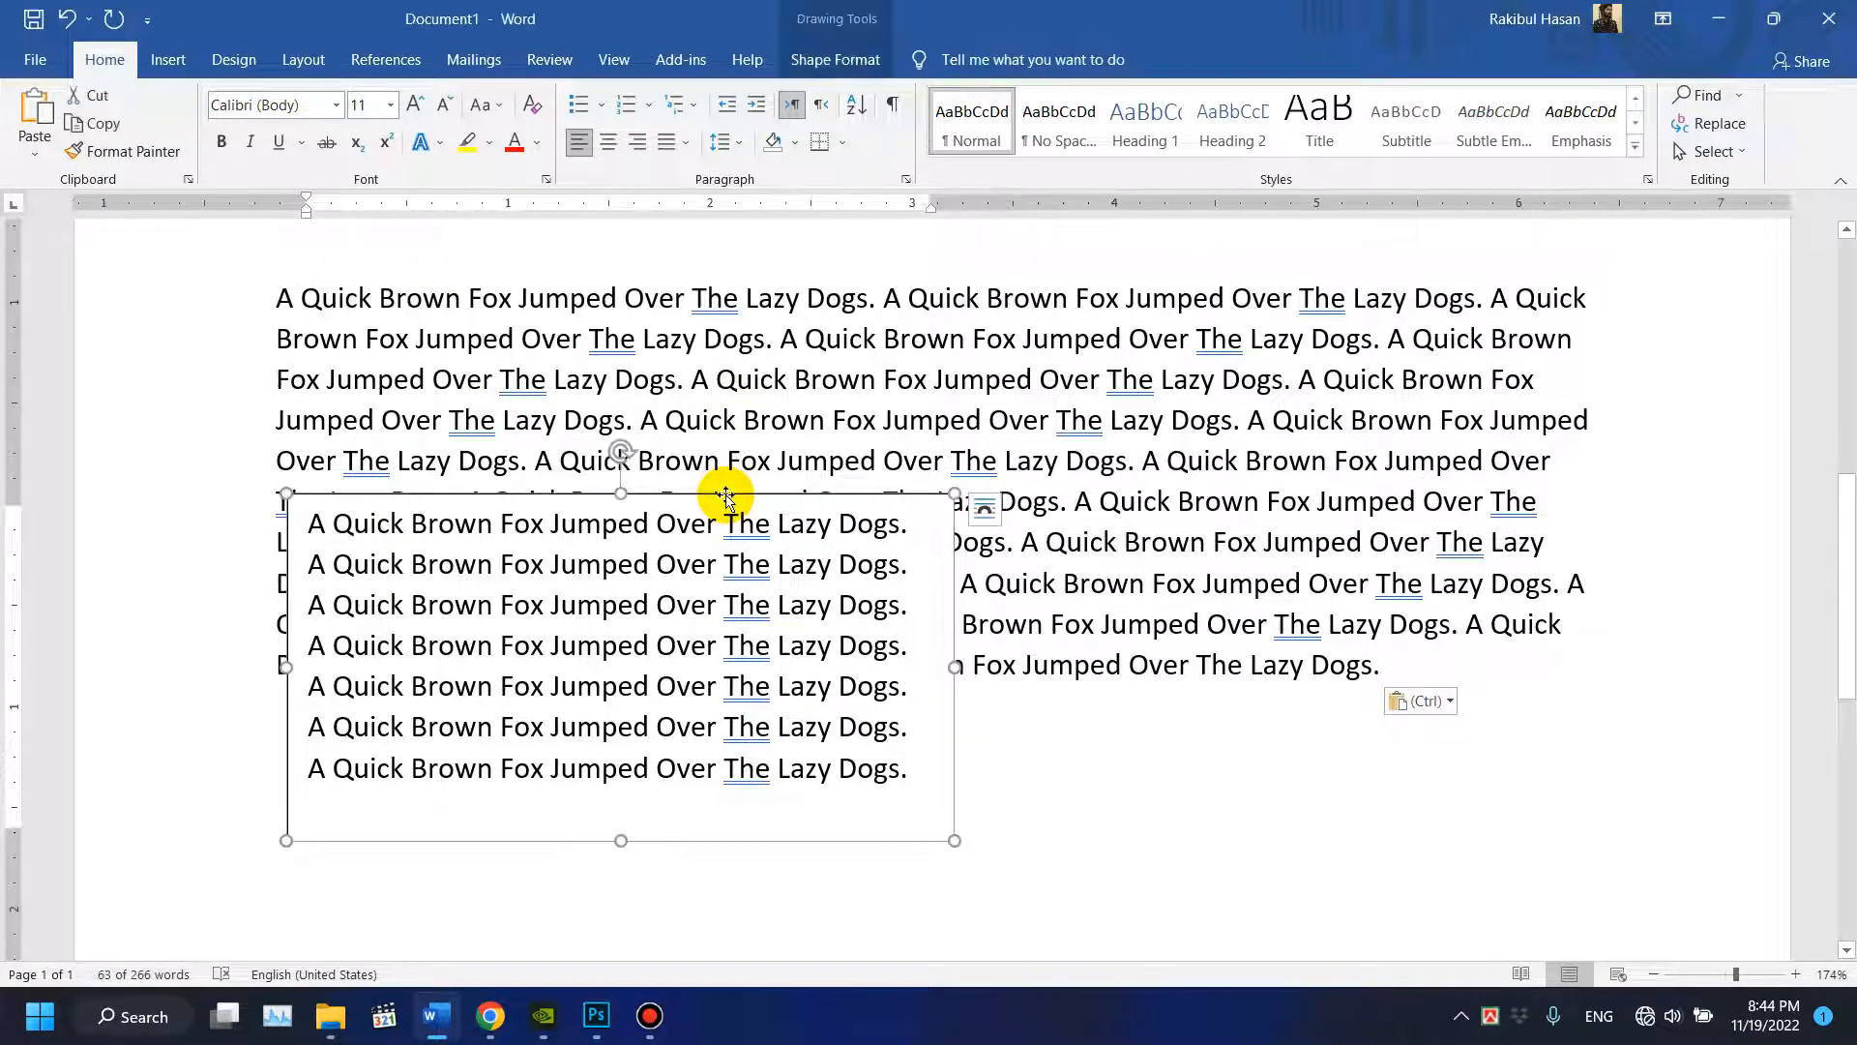
click(720, 400)
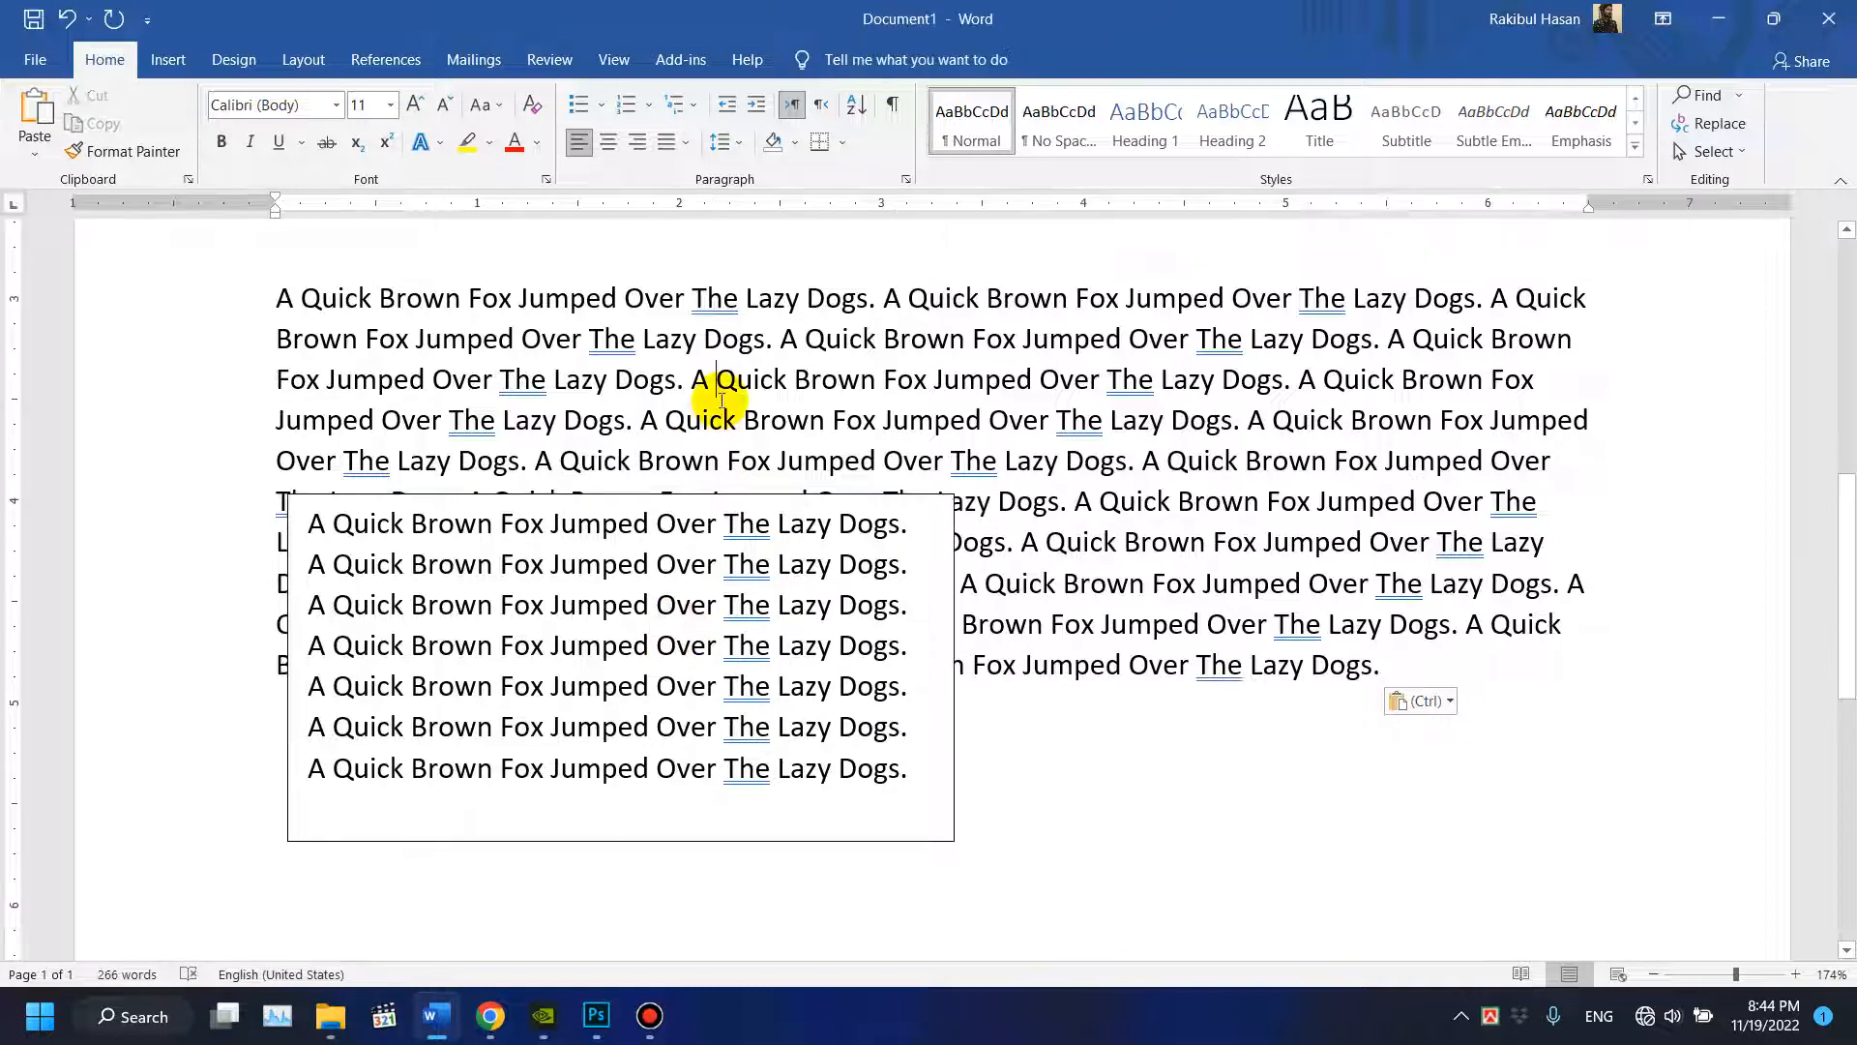
mouse_move(728, 500)
mouse_down()
mouse_move(875, 464)
mouse_move(1053, 358)
mouse_move(624, 232)
mouse_move(912, 610)
mouse_move(1492, 489)
mouse_move(1332, 270)
mouse_move(622, 306)
mouse_move(875, 584)
mouse_move(1317, 530)
mouse_move(1431, 415)
mouse_move(746, 281)
mouse_move(614, 406)
mouse_move(884, 445)
mouse_move(764, 300)
mouse_move(779, 309)
mouse_up()
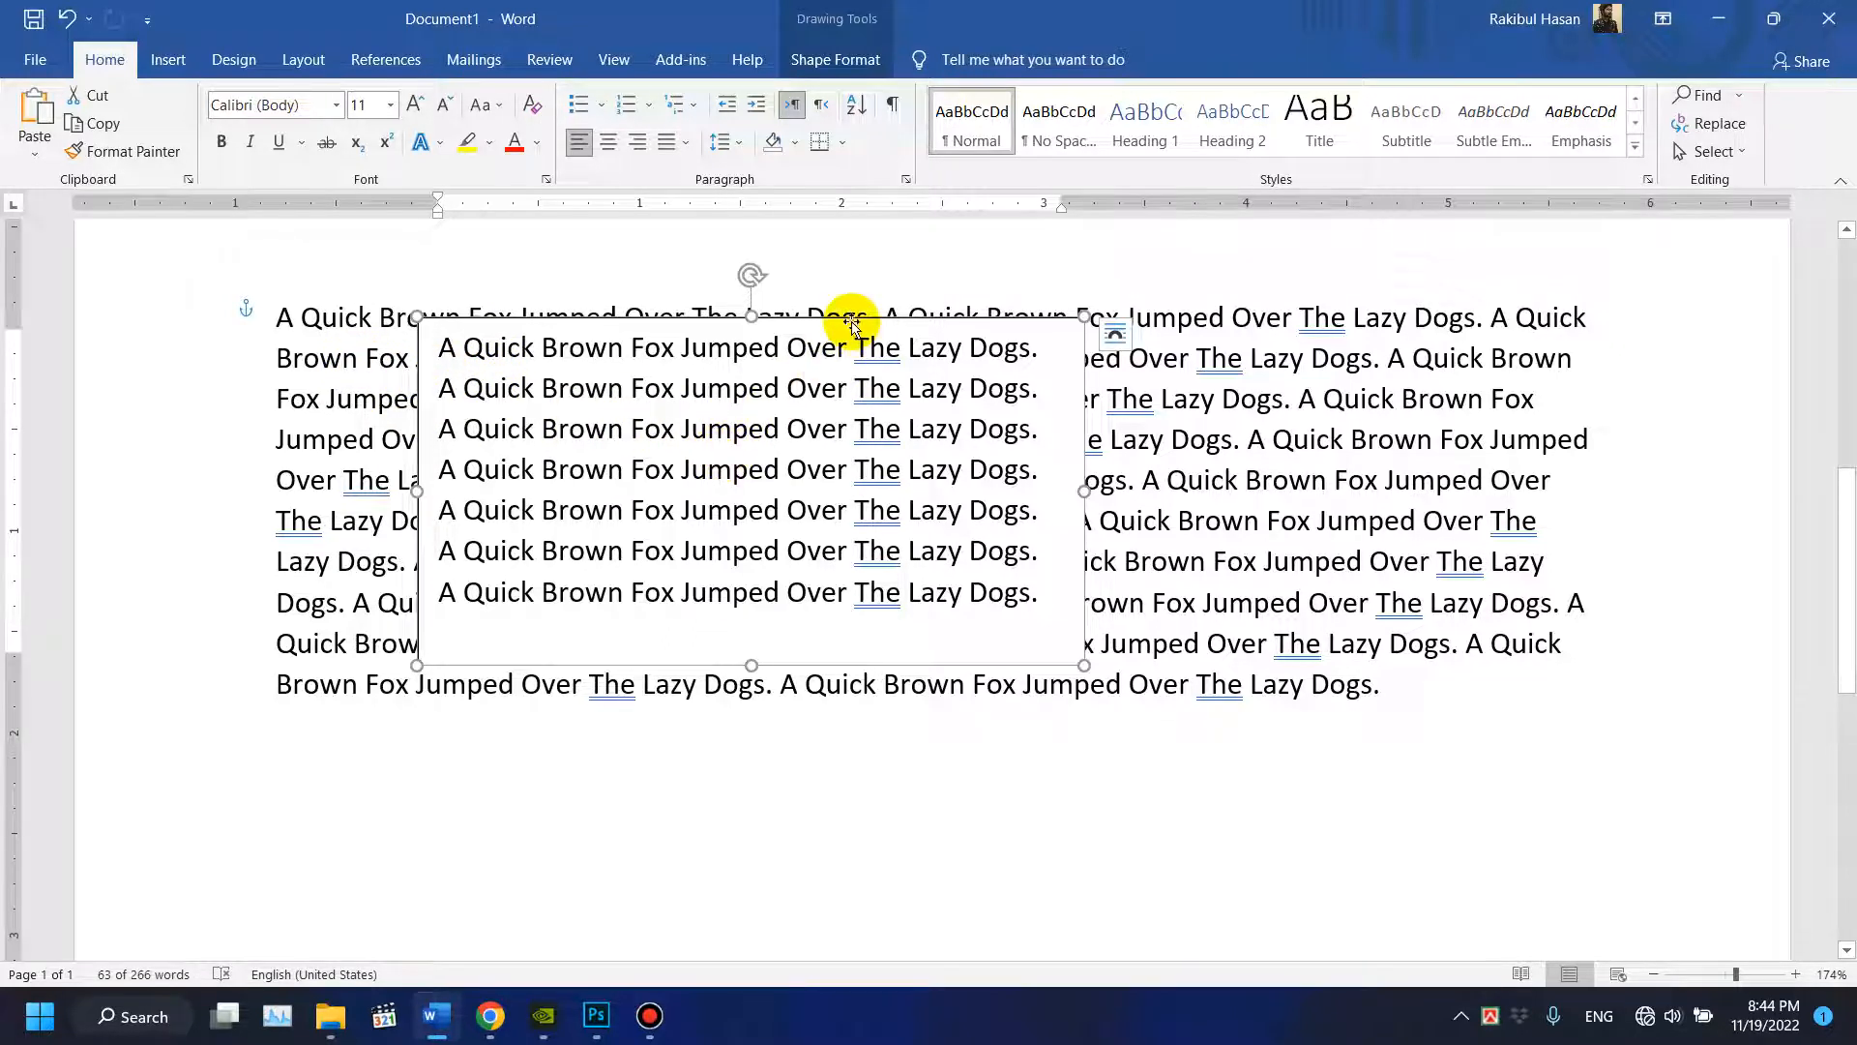
drag(855, 327, 850, 340)
Set the text box to No Fill and No Outline.
click(837, 60)
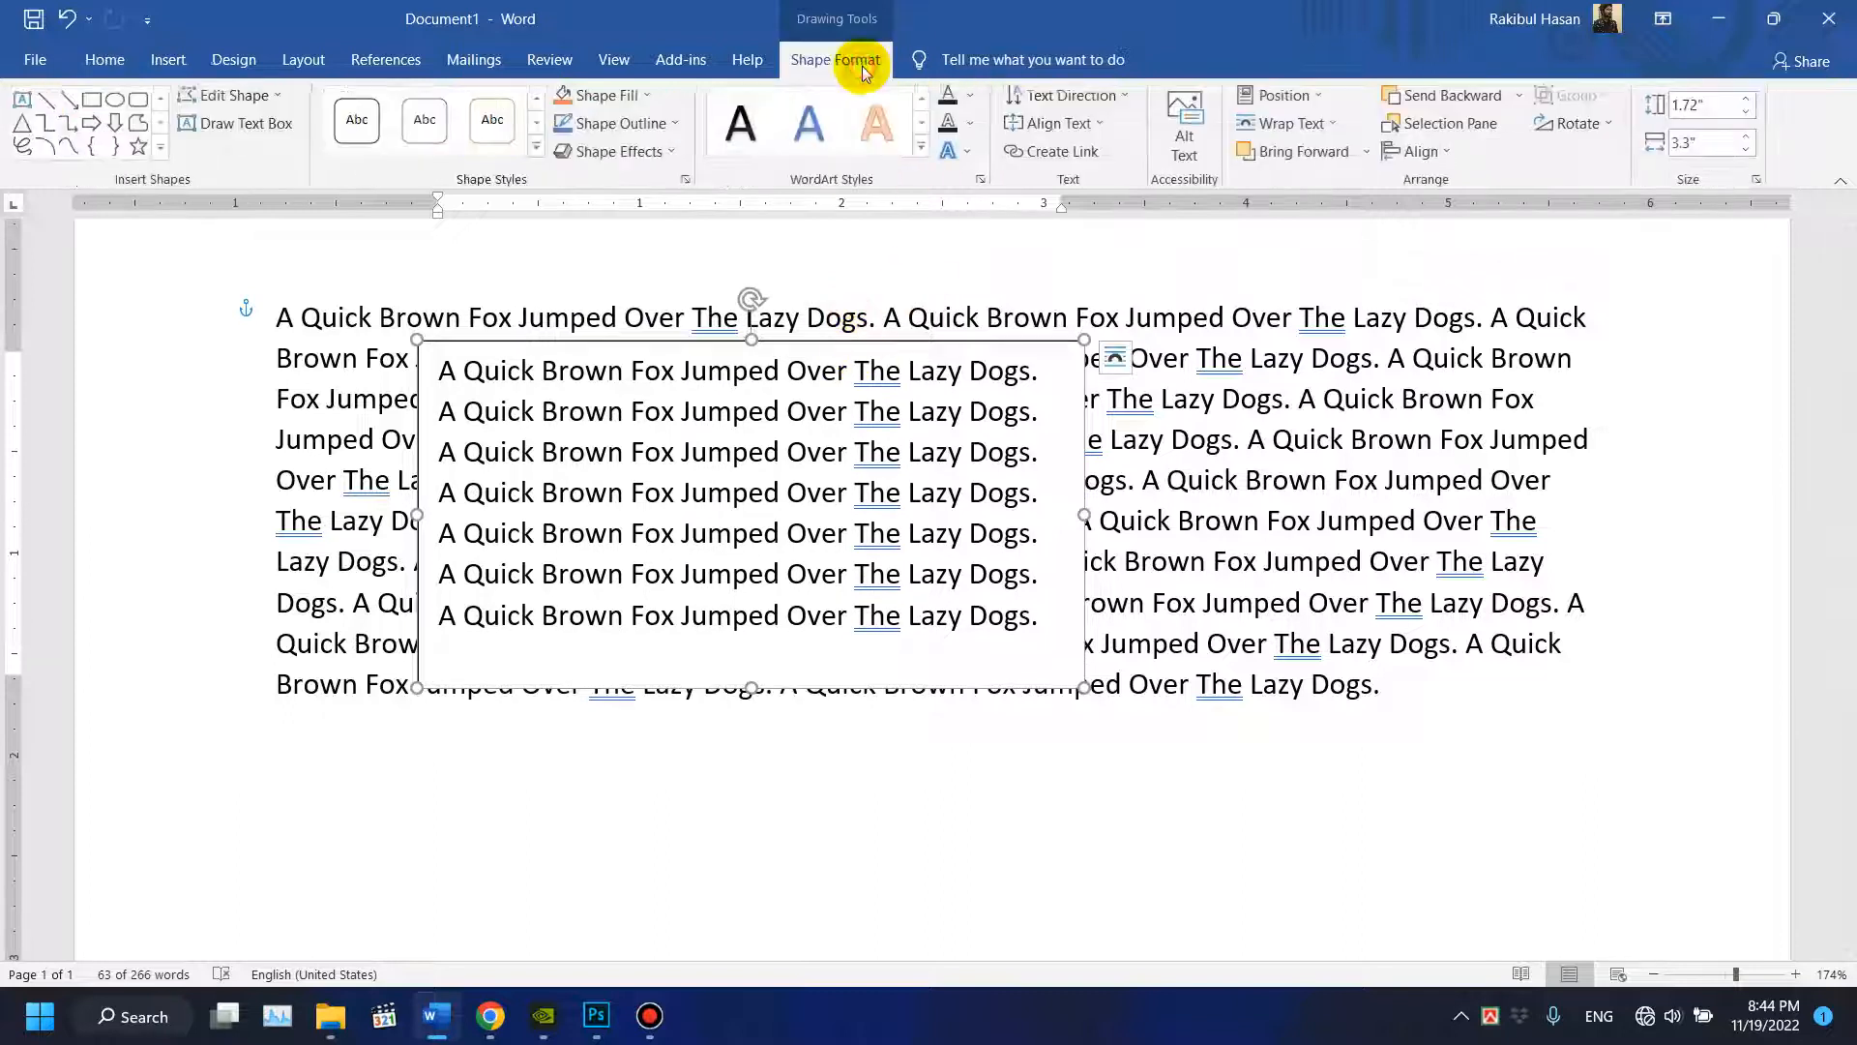
click(631, 95)
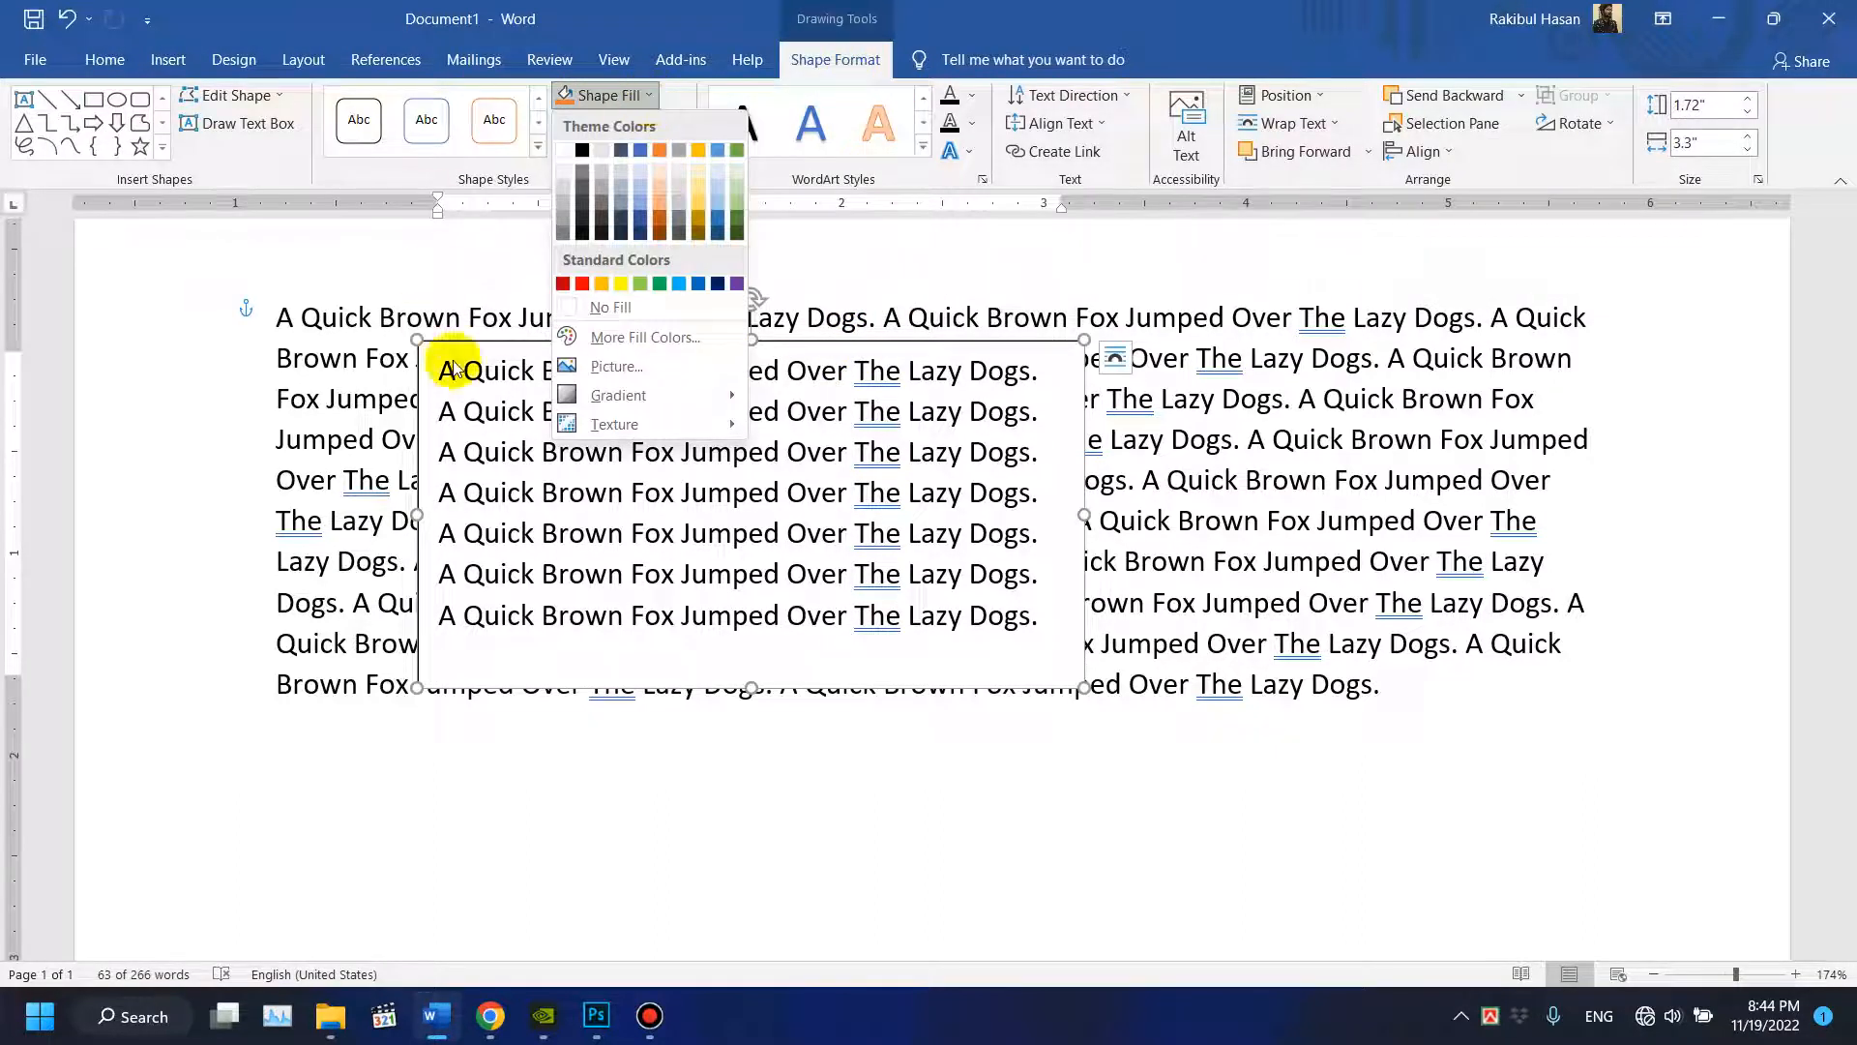
click(607, 308)
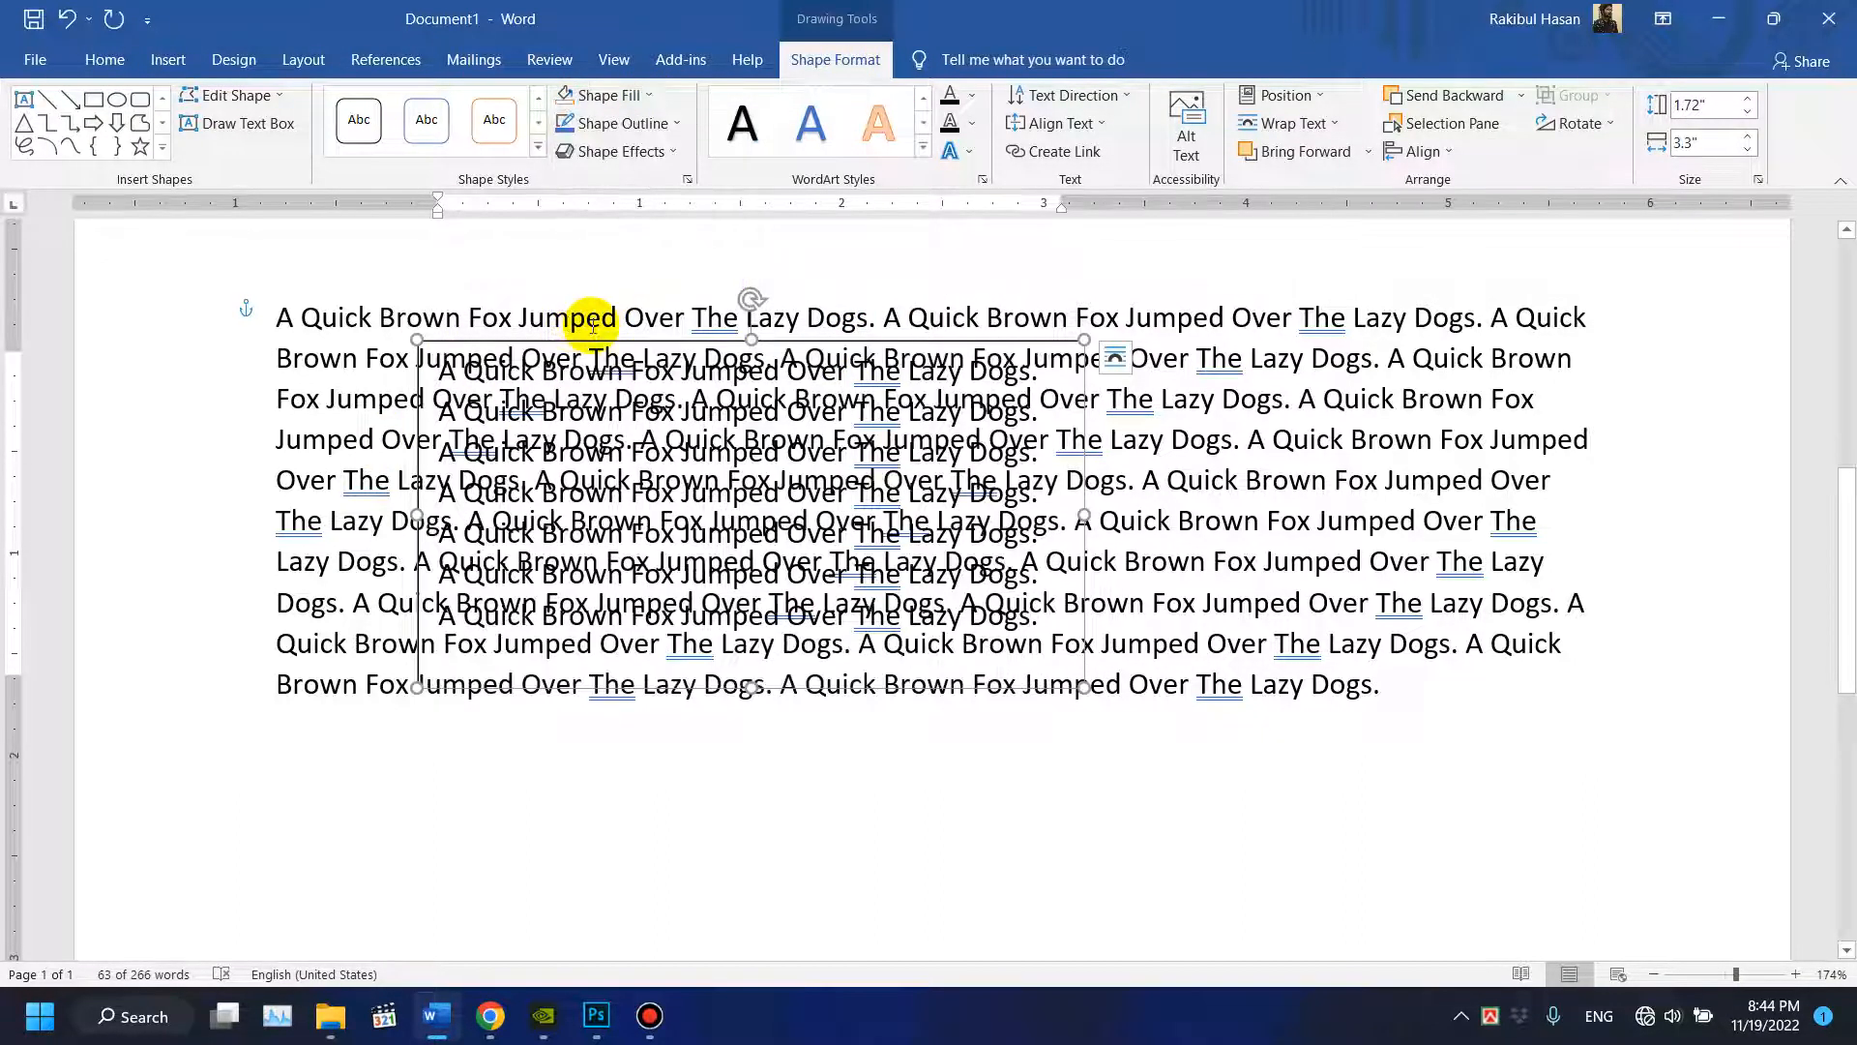
click(621, 123)
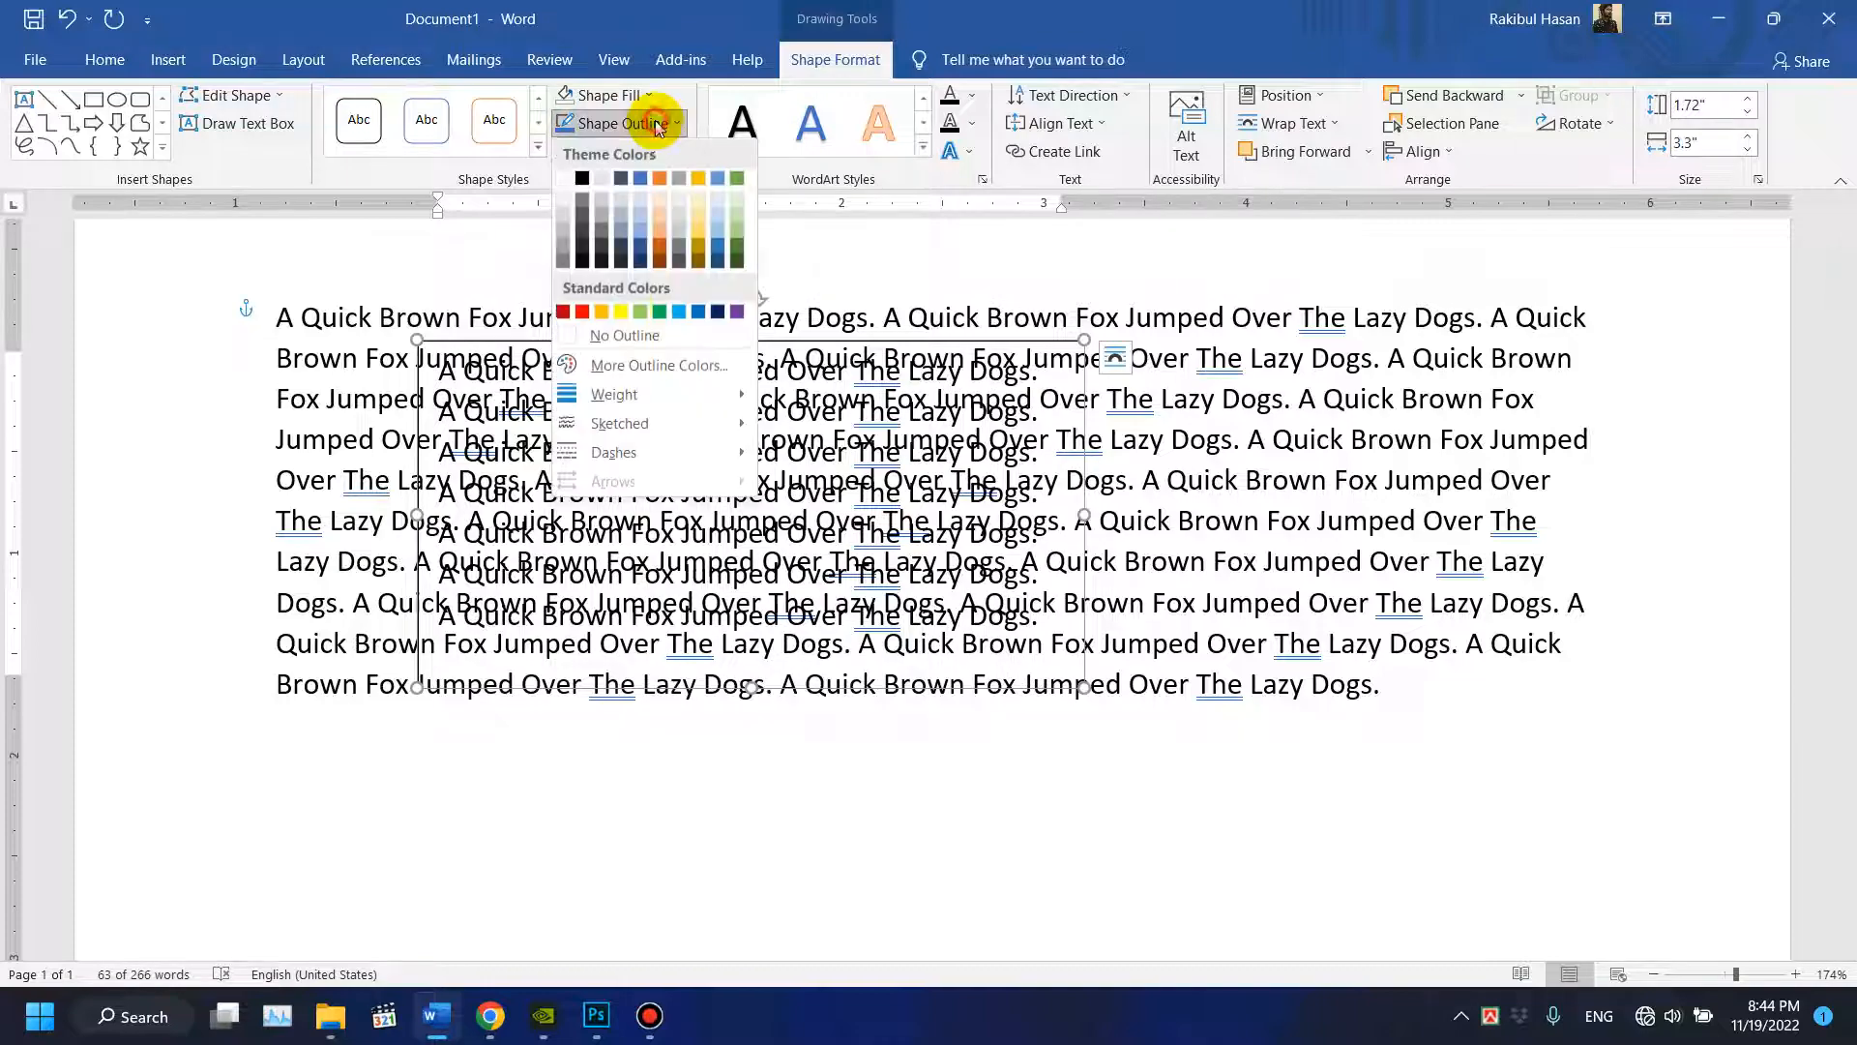
click(631, 337)
Move the text box off the body paragraph into the blank space below its right end, and deselect it.
drag(789, 337, 1317, 491)
scroll(1316, 479, down, 2)
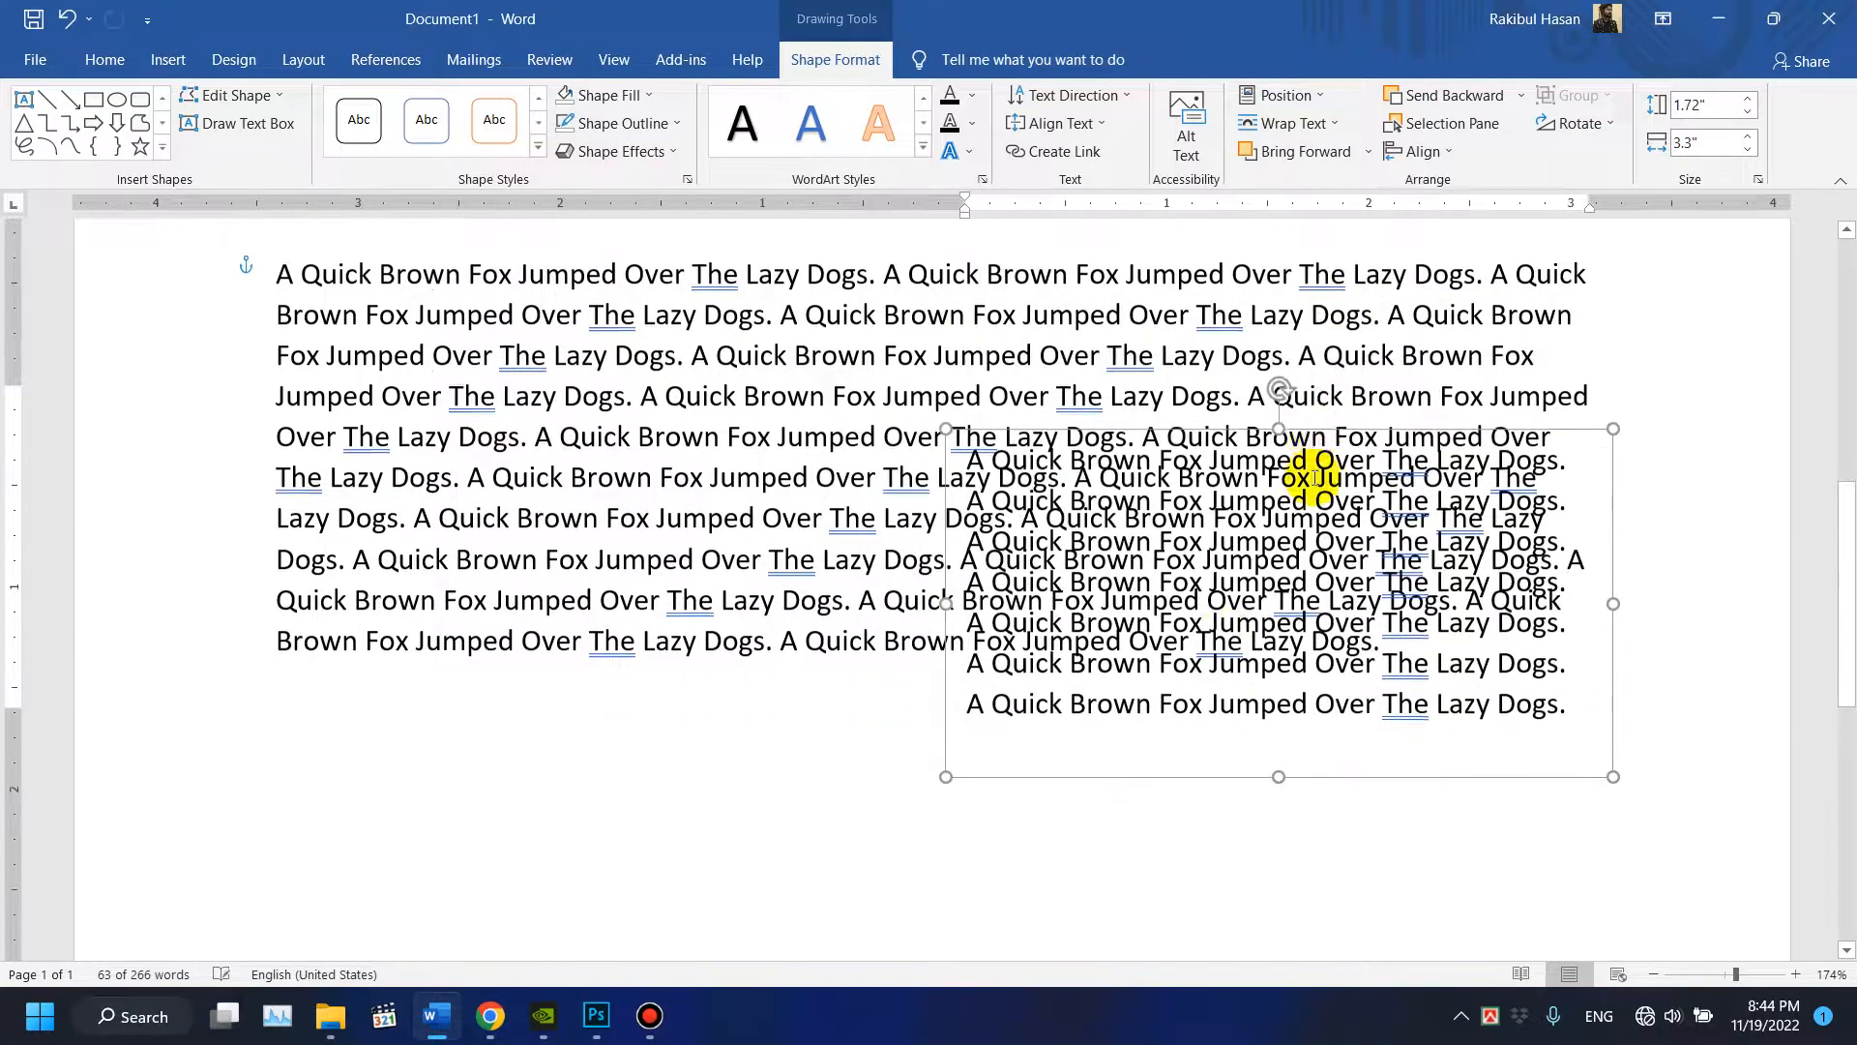
click(820, 599)
scroll(987, 552, up, 2)
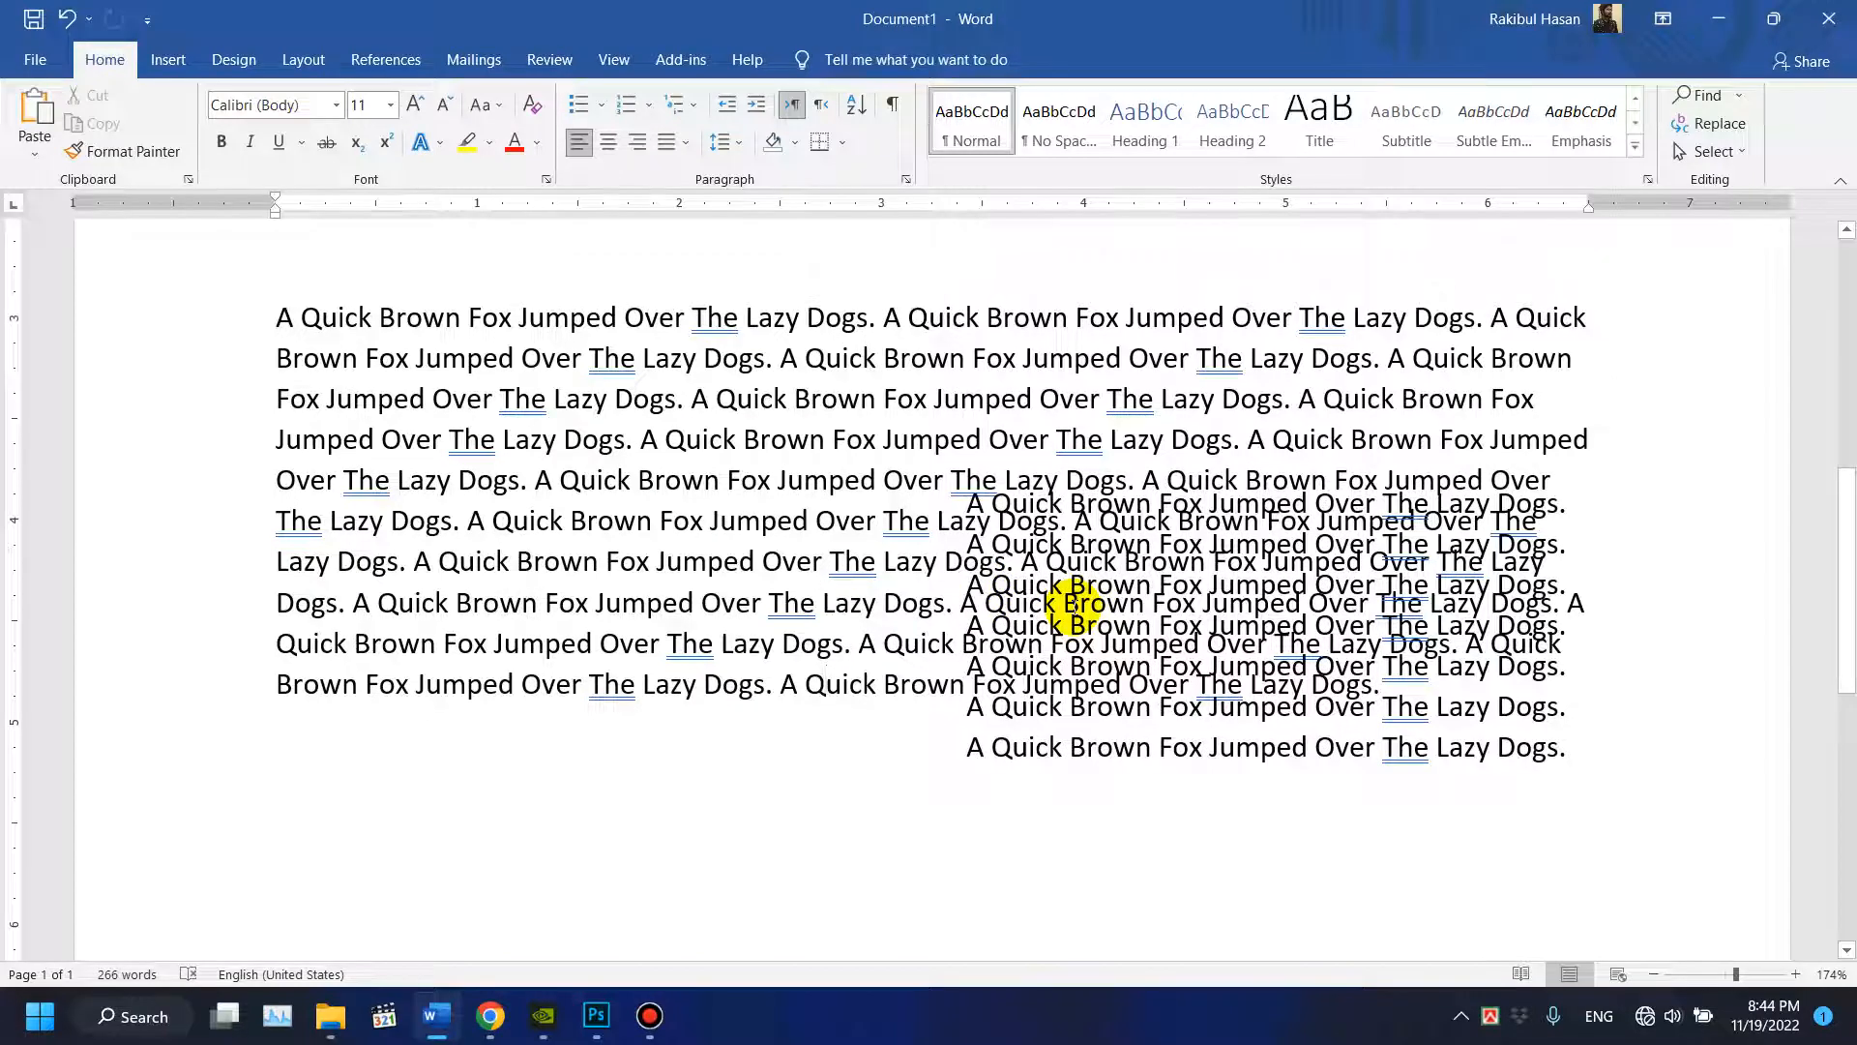
click(1072, 605)
drag(1176, 473, 1277, 410)
scroll(1156, 556, down, 3)
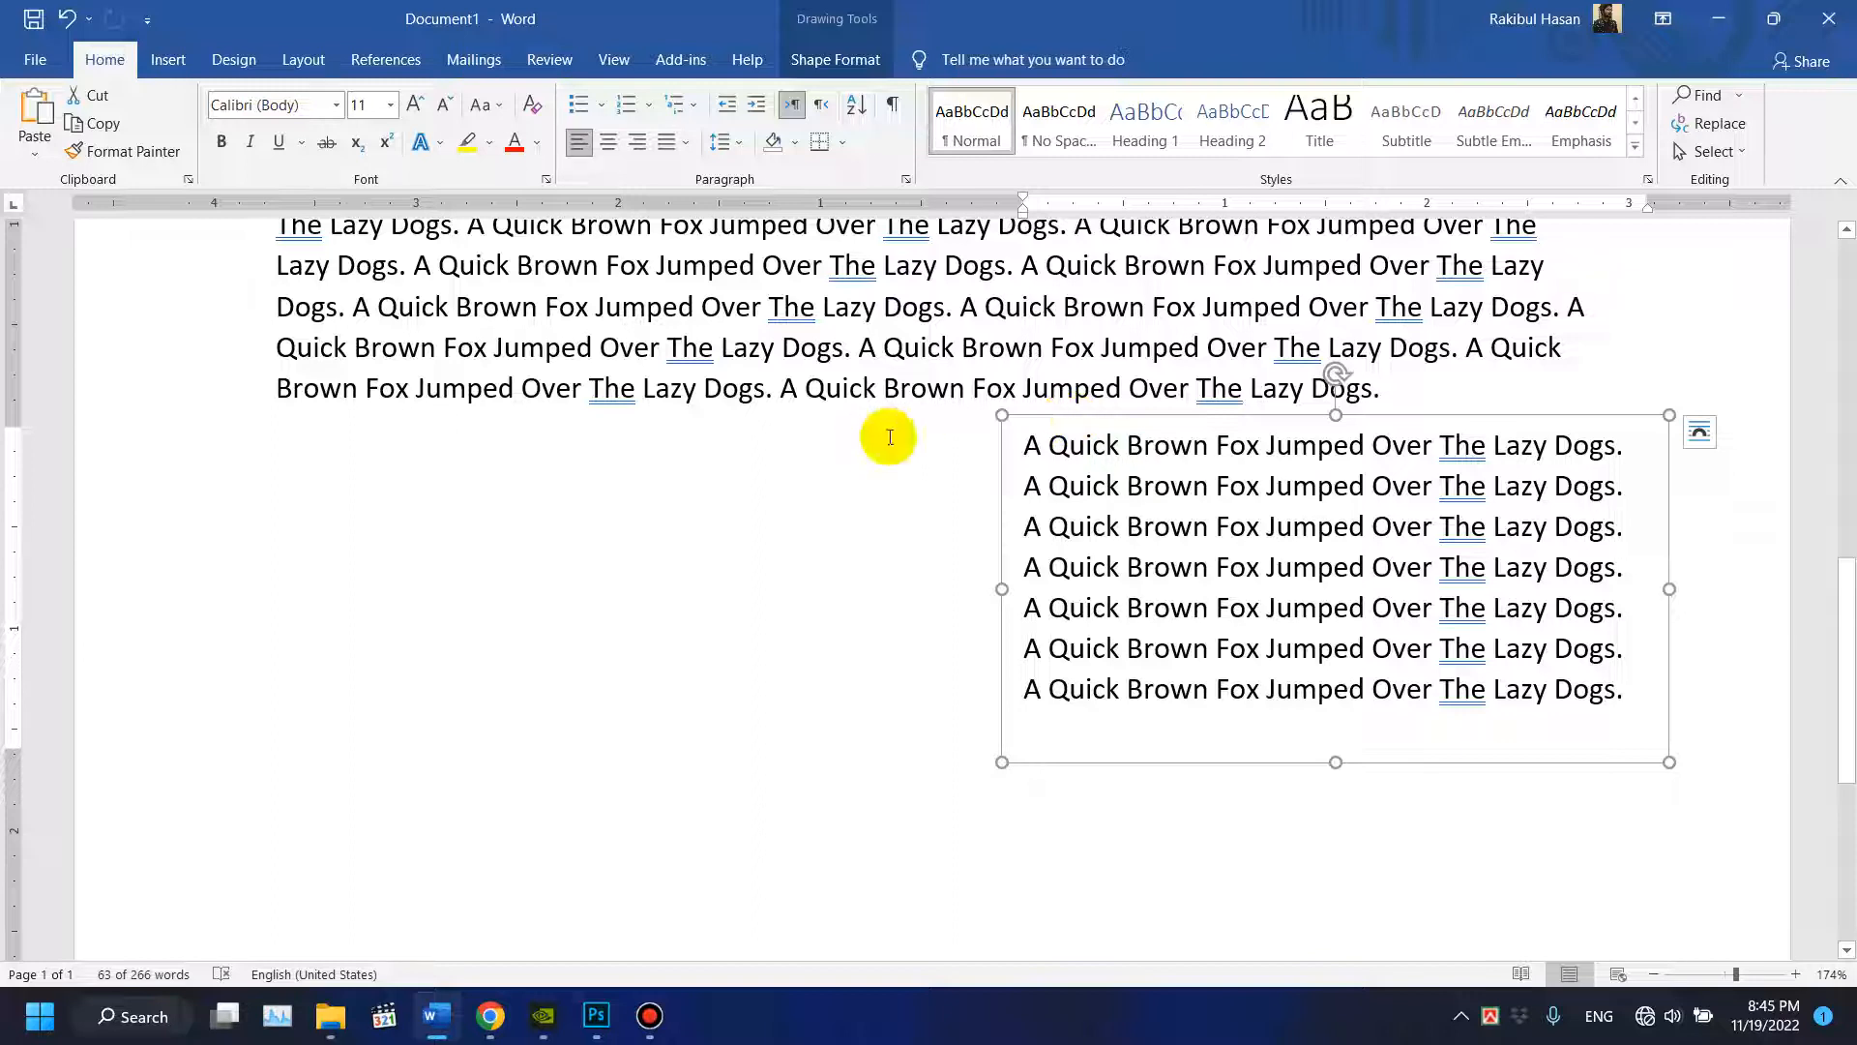
click(984, 440)
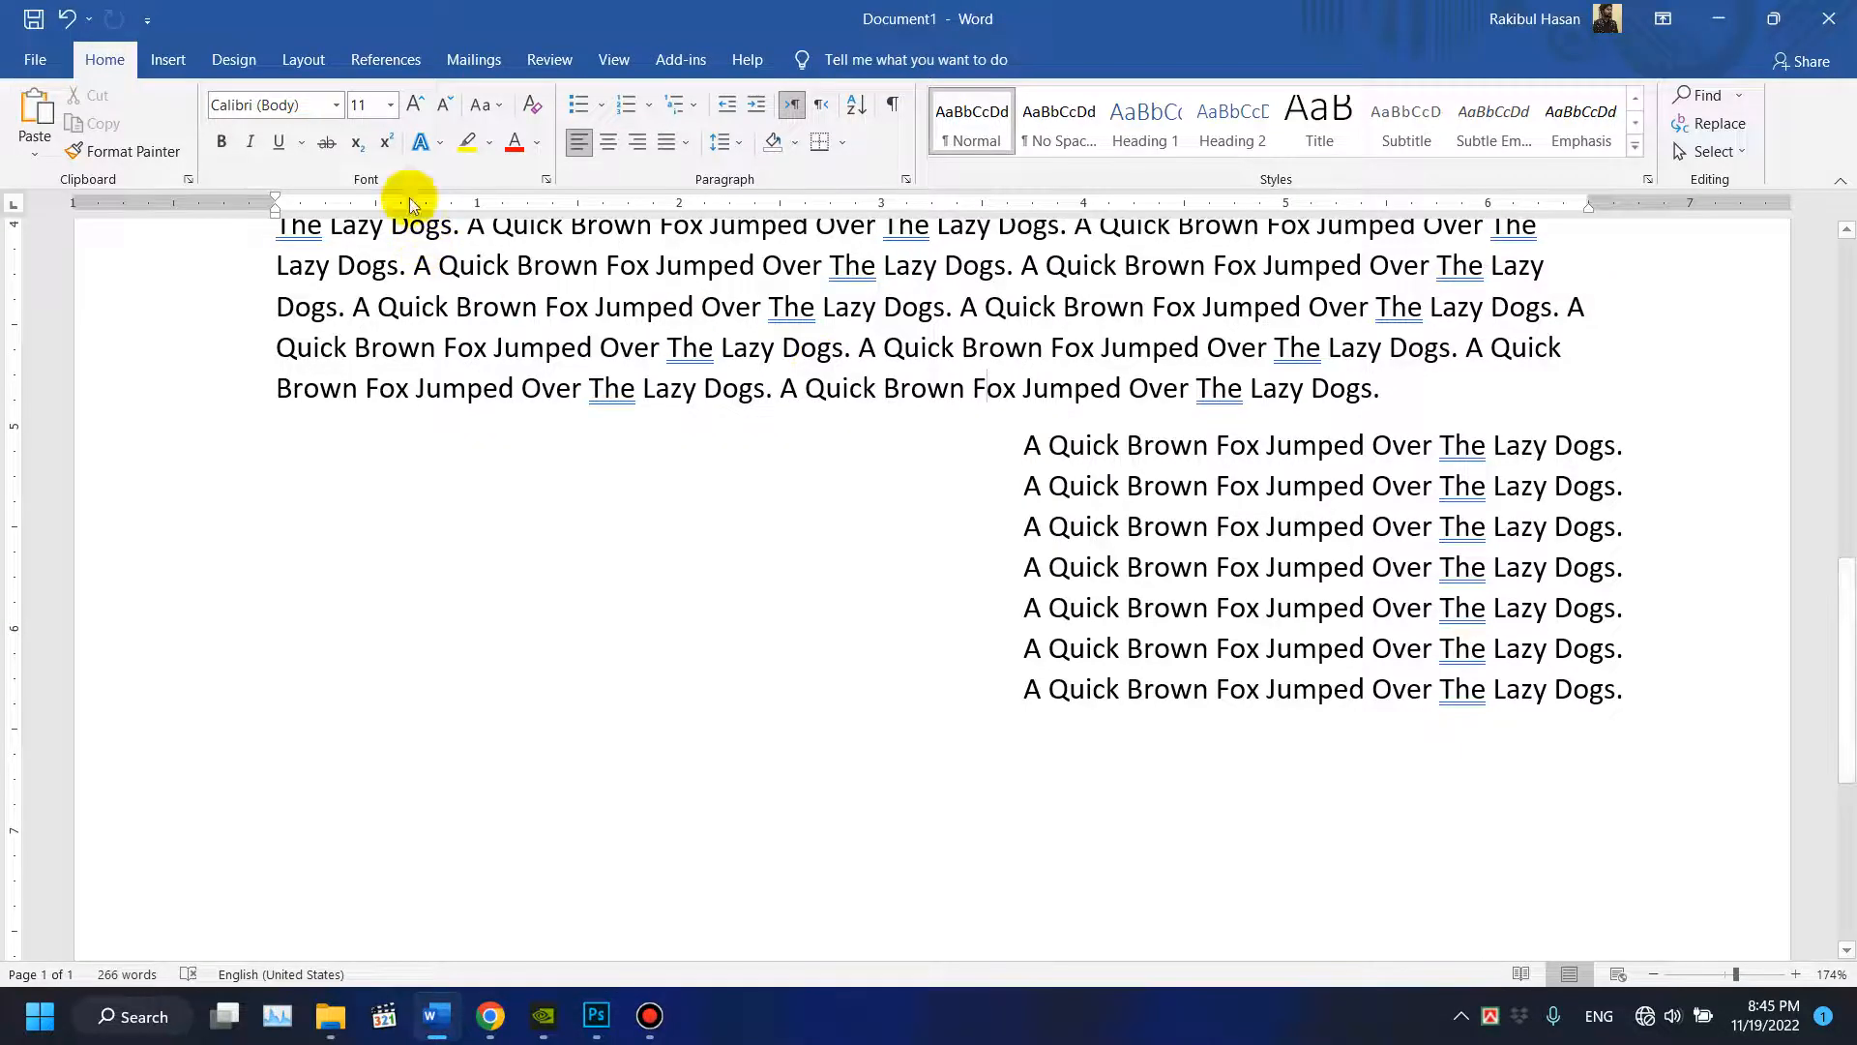
scroll(642, 568, up, 10)
click(648, 568)
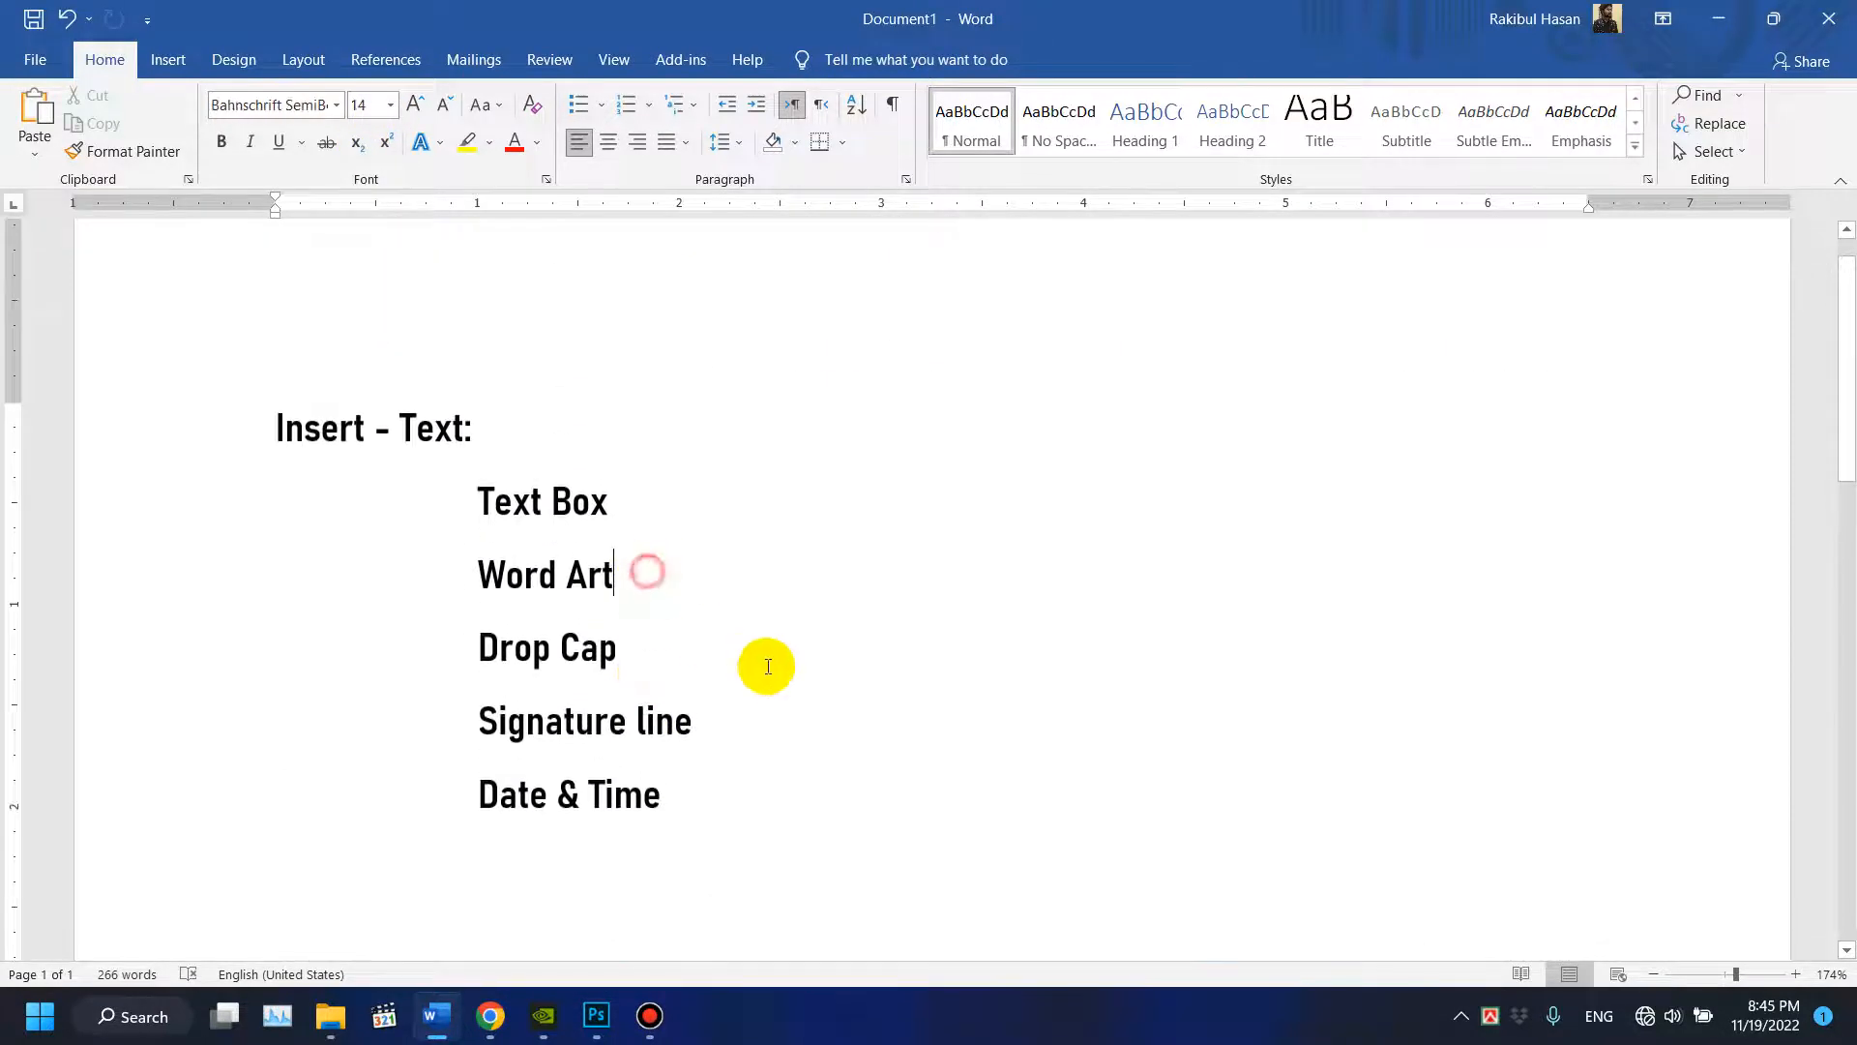
scroll(767, 664, down, 8)
scroll(875, 638, down, 1)
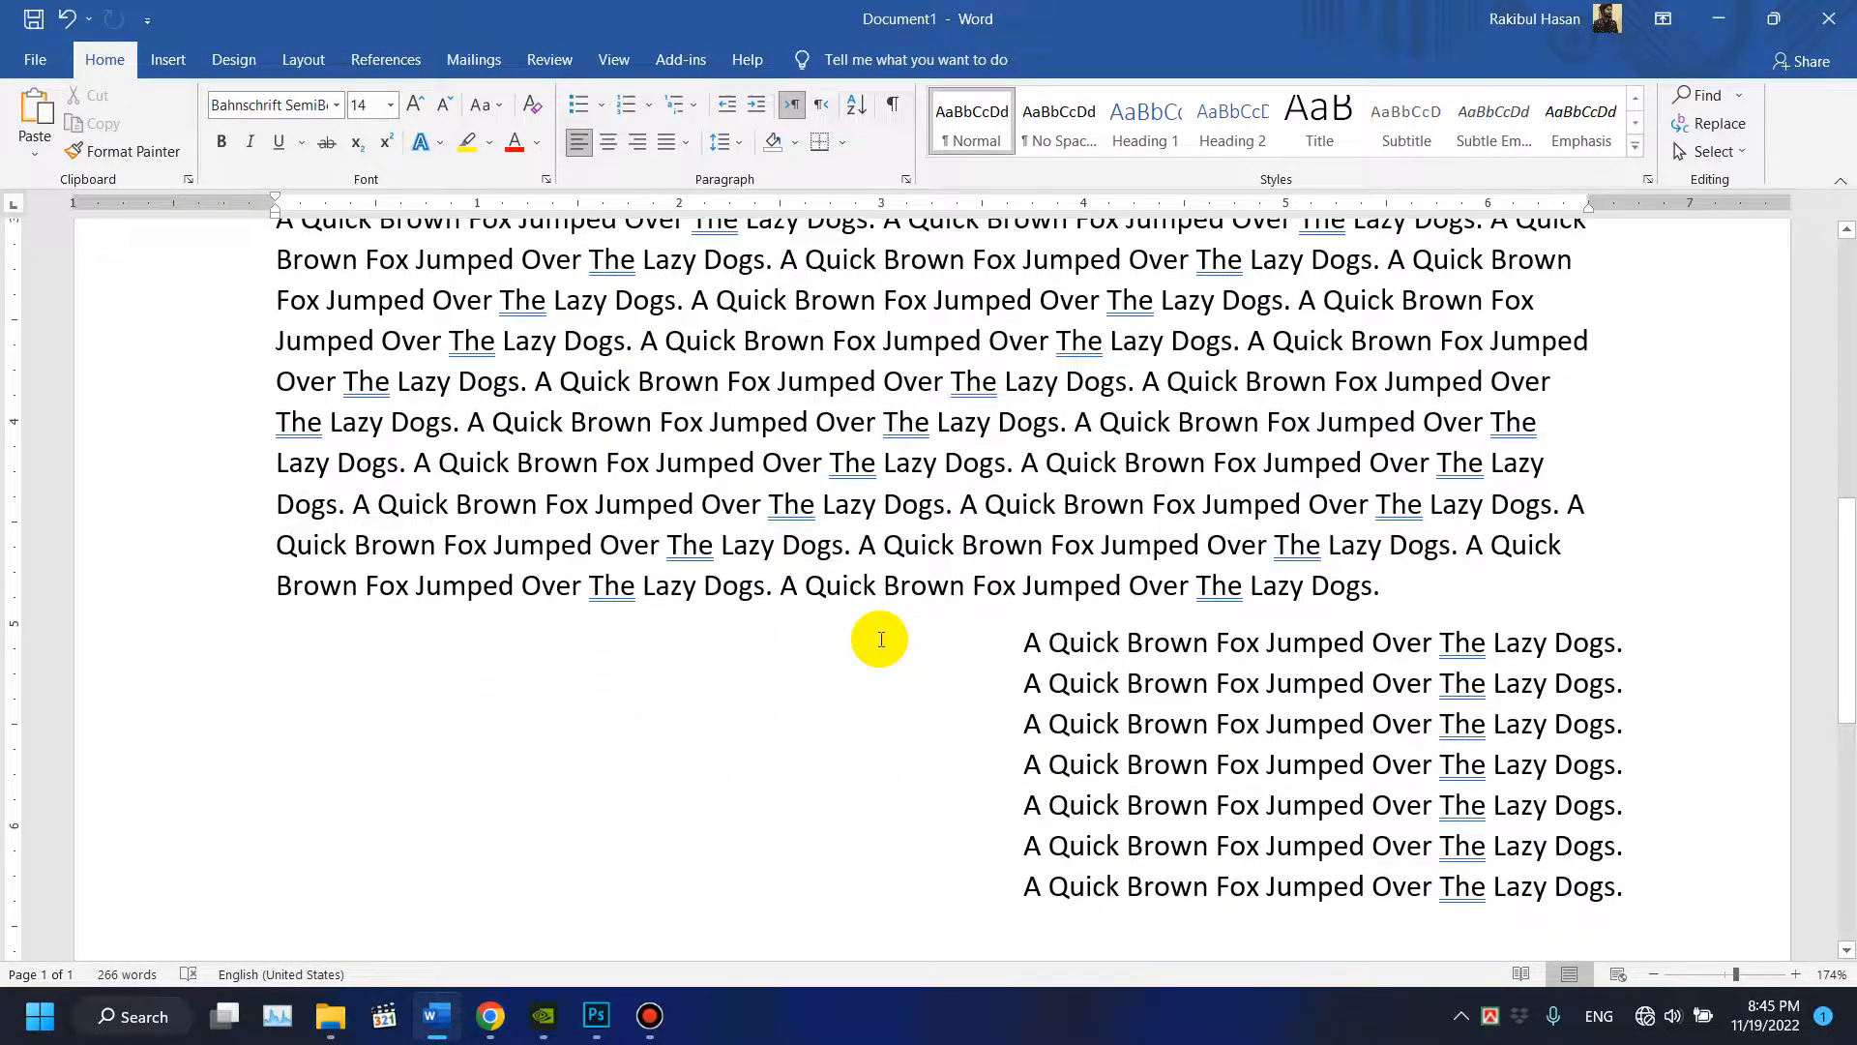
scroll(879, 630, up, 2)
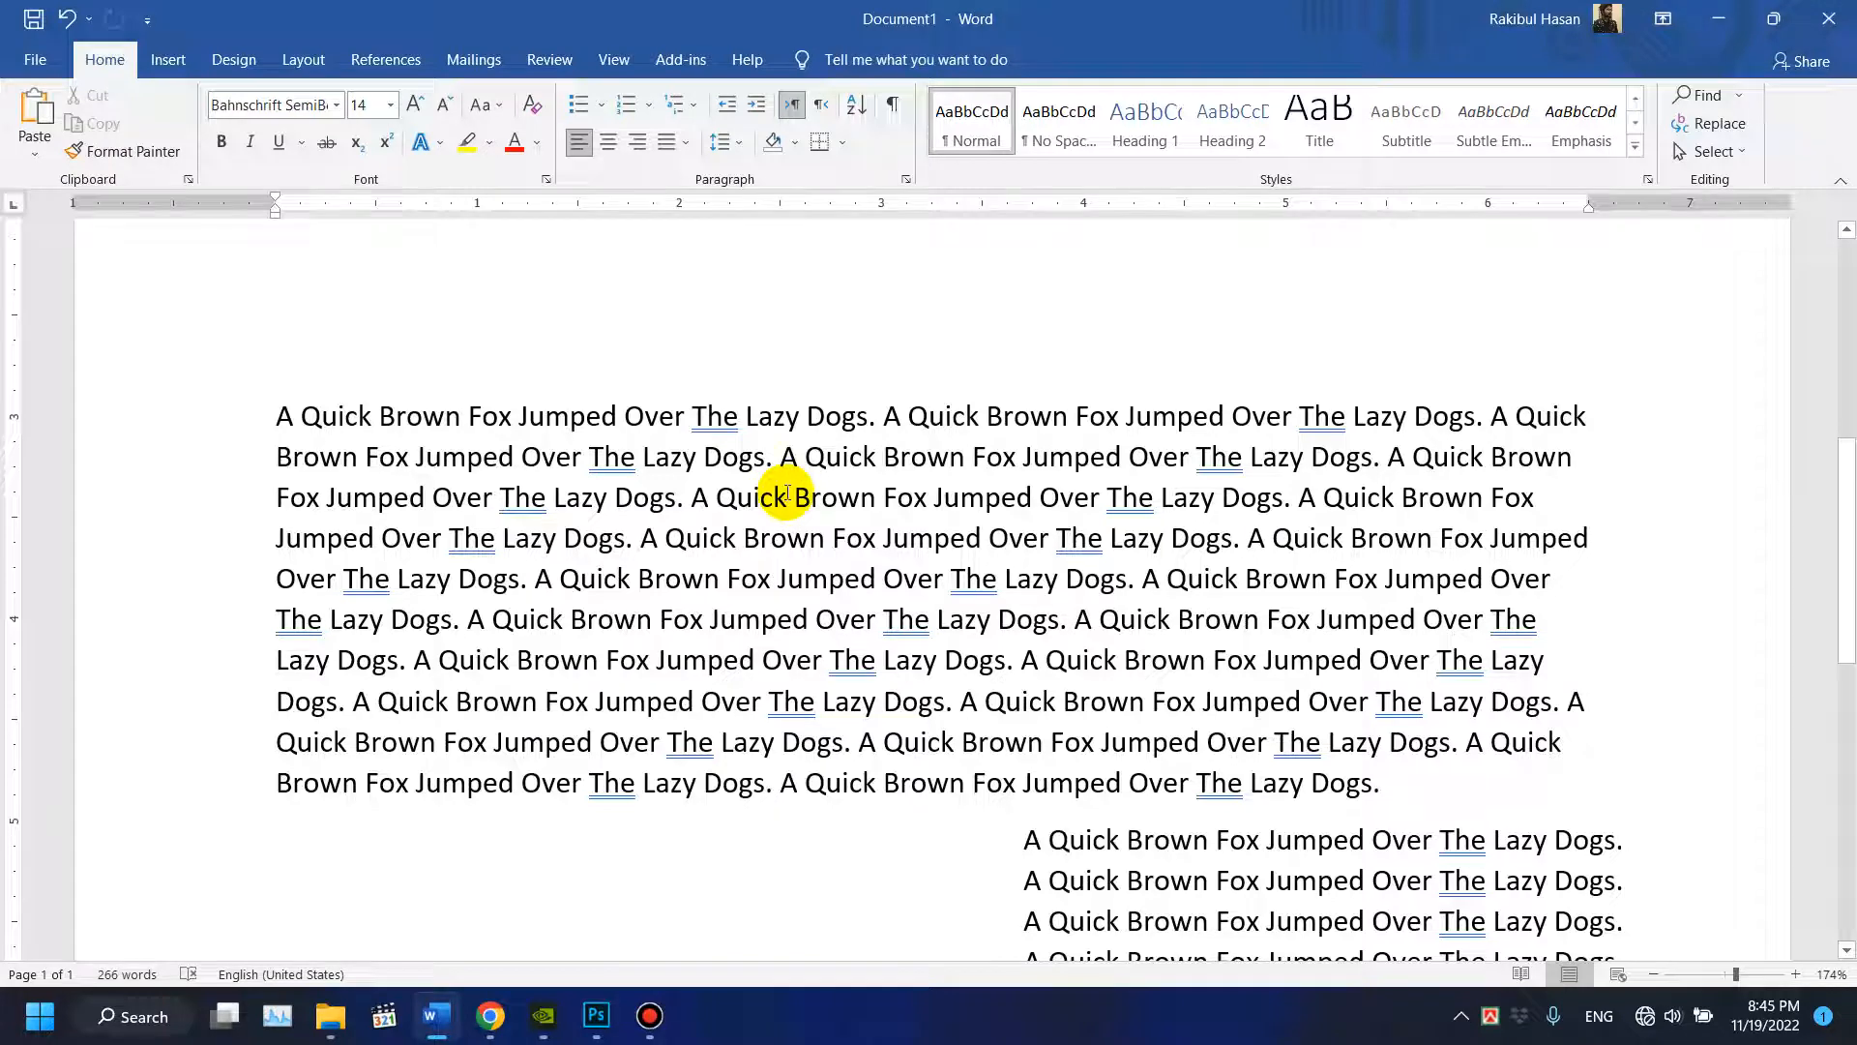
Apply the gold outlined text effect to the first sentence of the body paragraph and deselect it.
scroll(788, 496, up, 1)
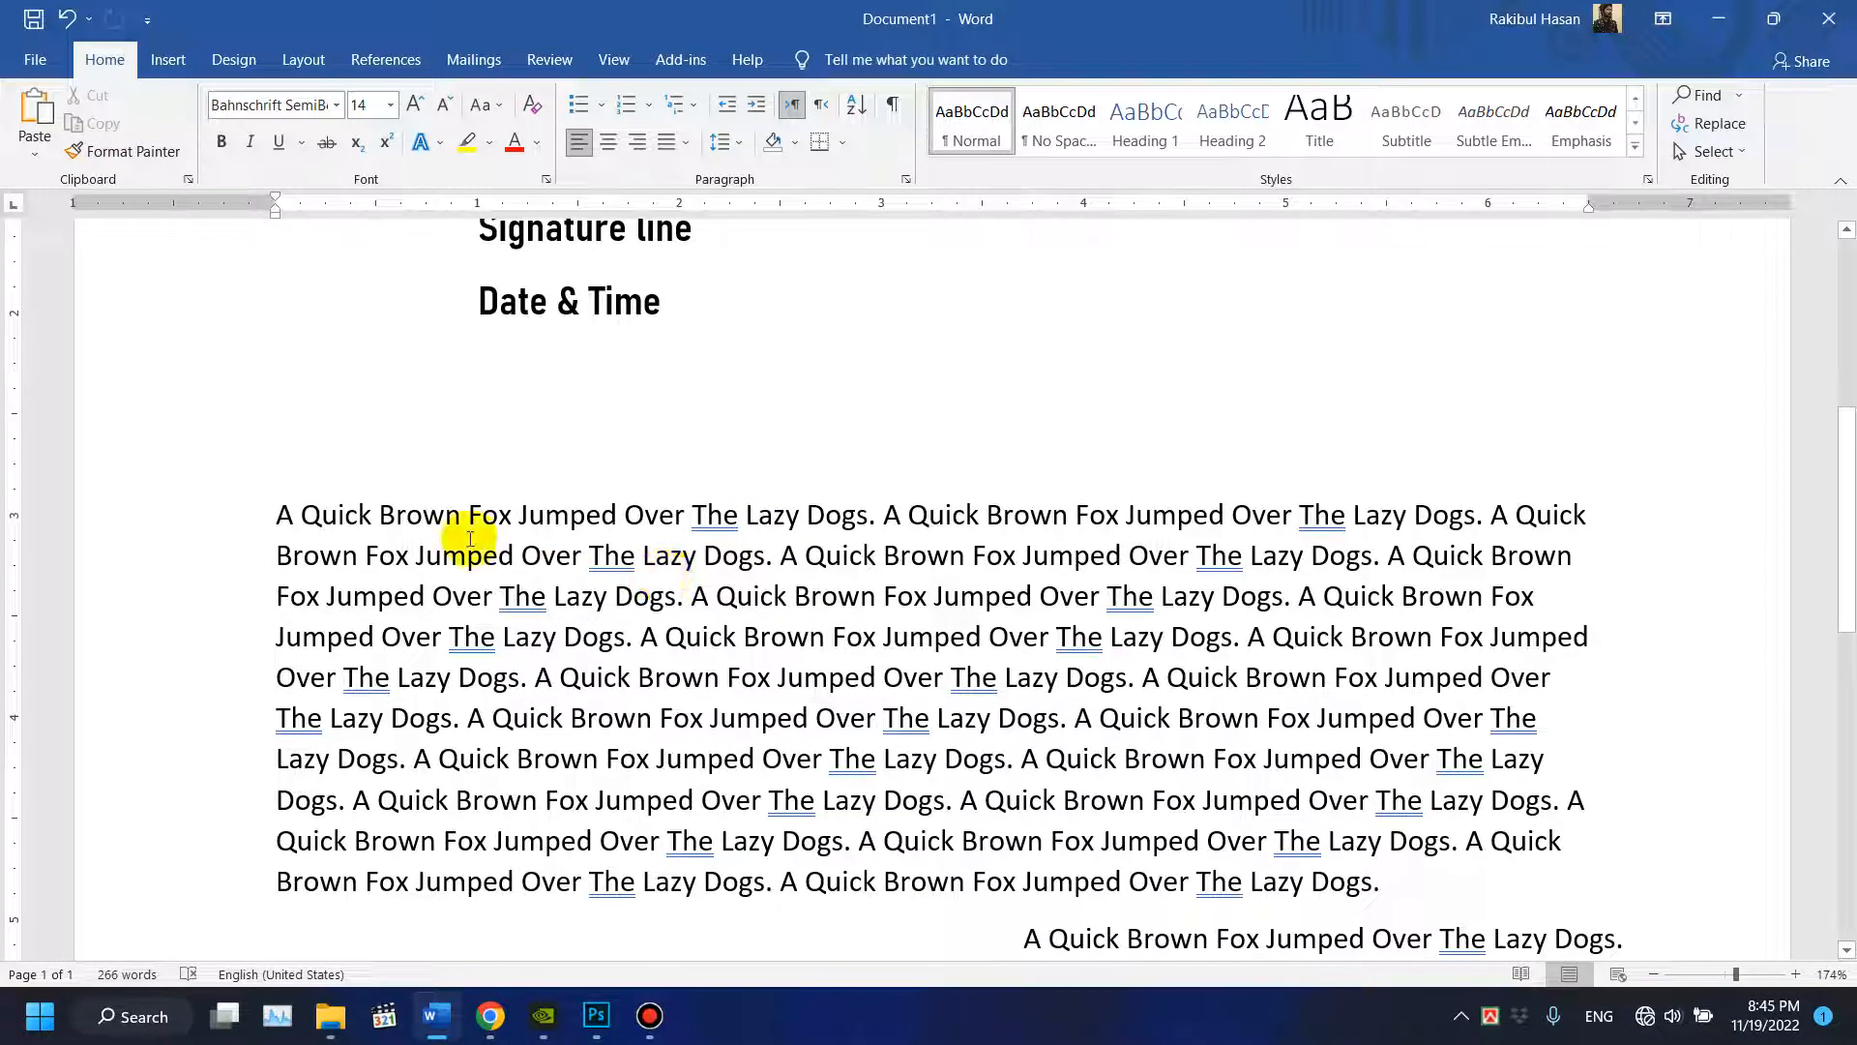
scroll(385, 559, down, 1)
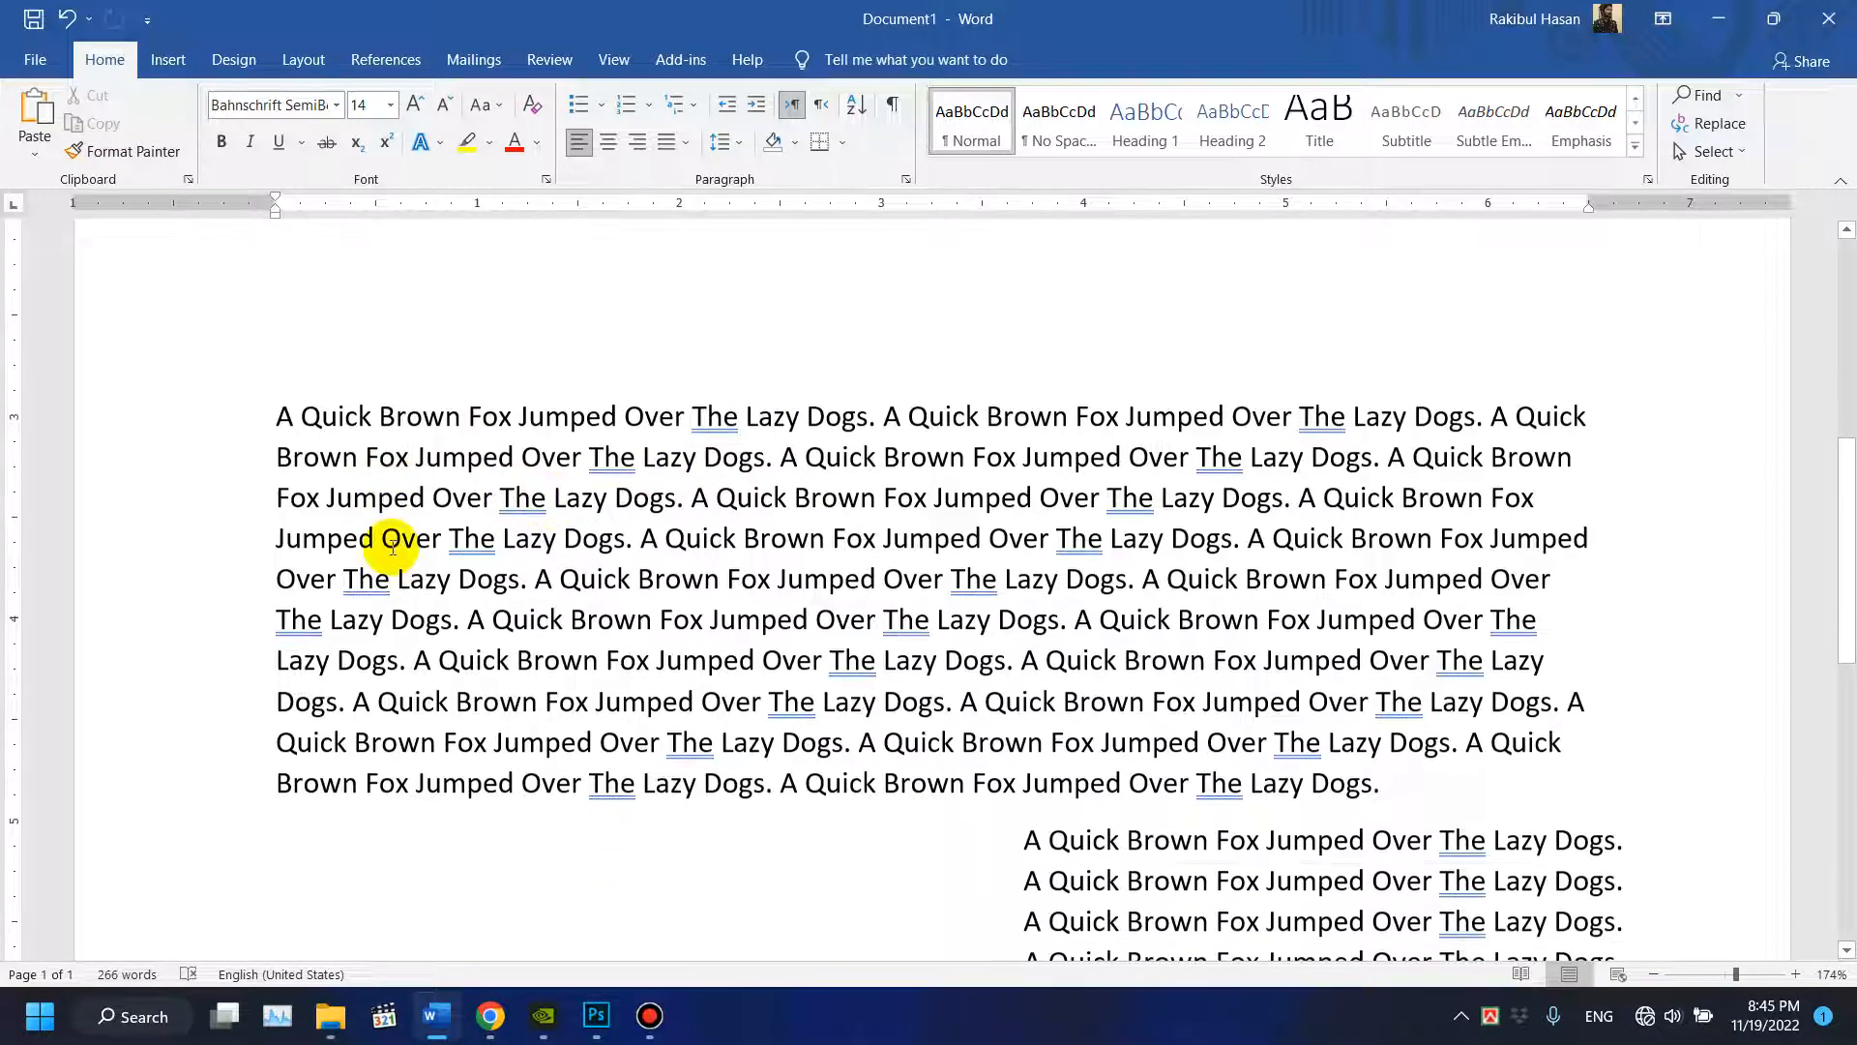
click(165, 60)
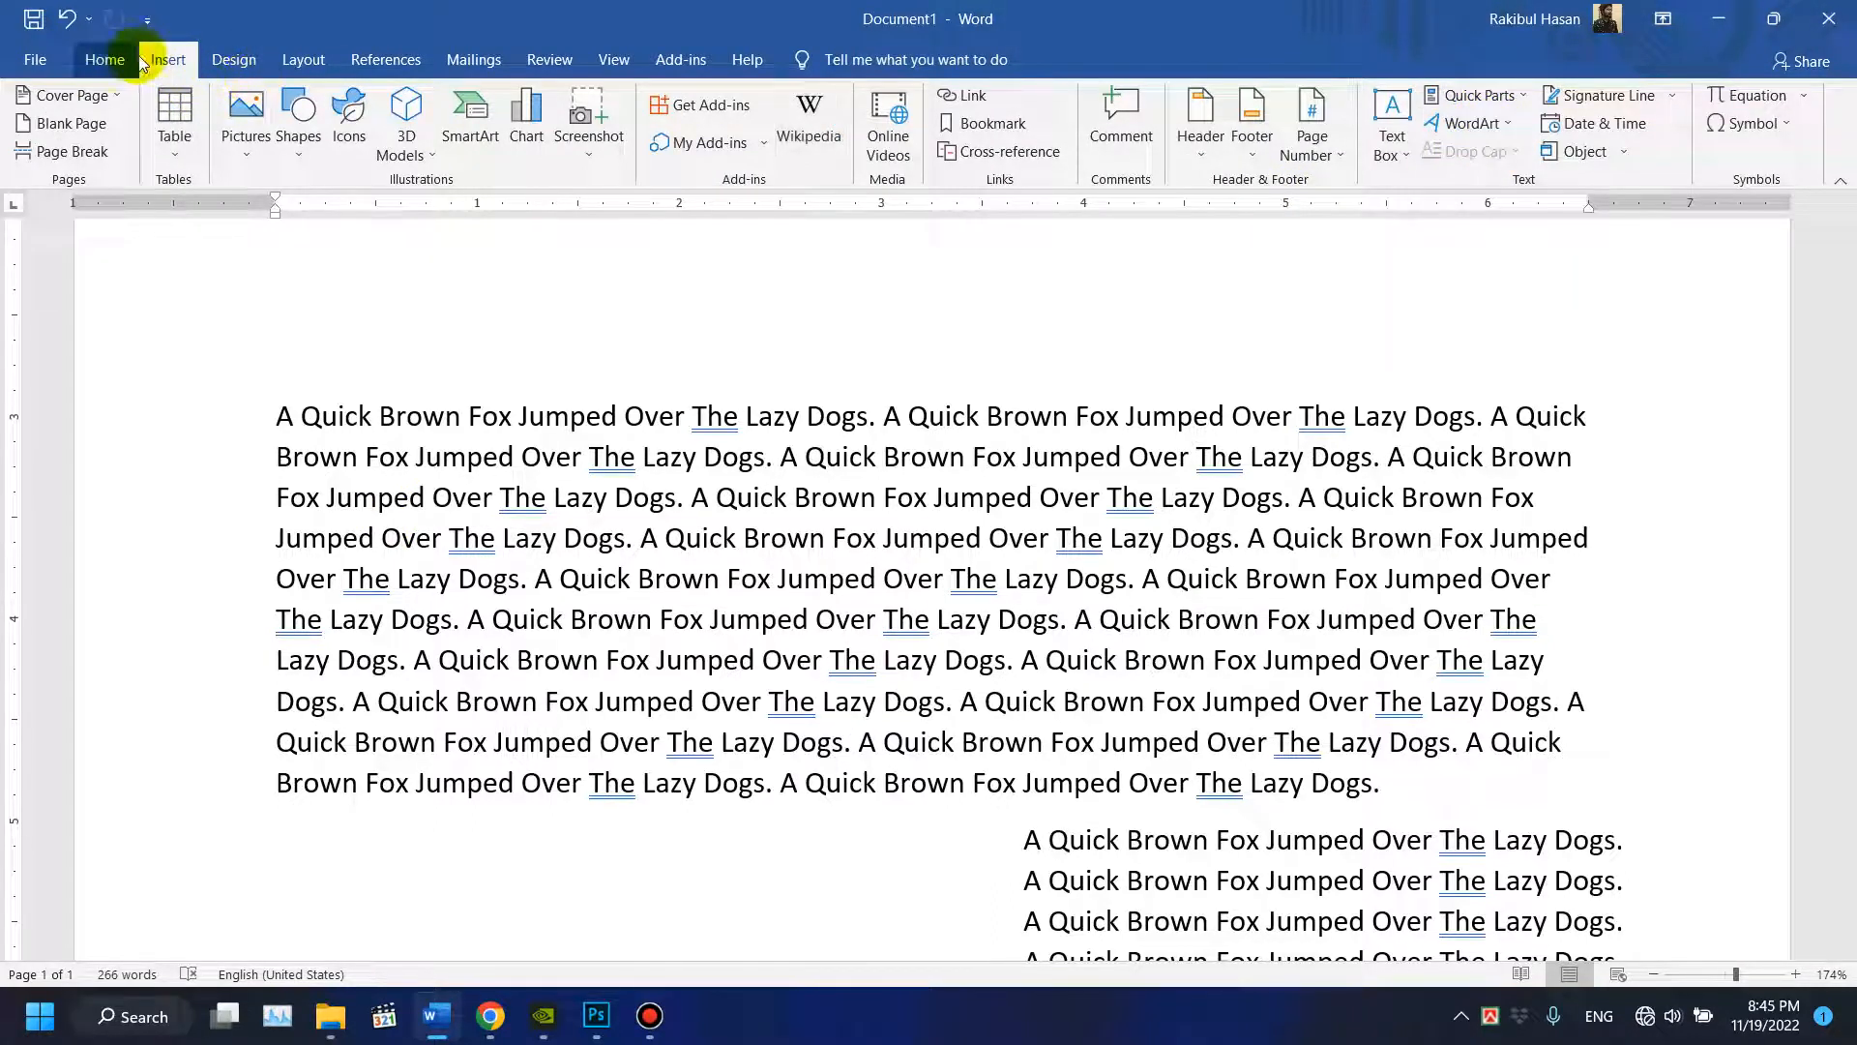
click(106, 60)
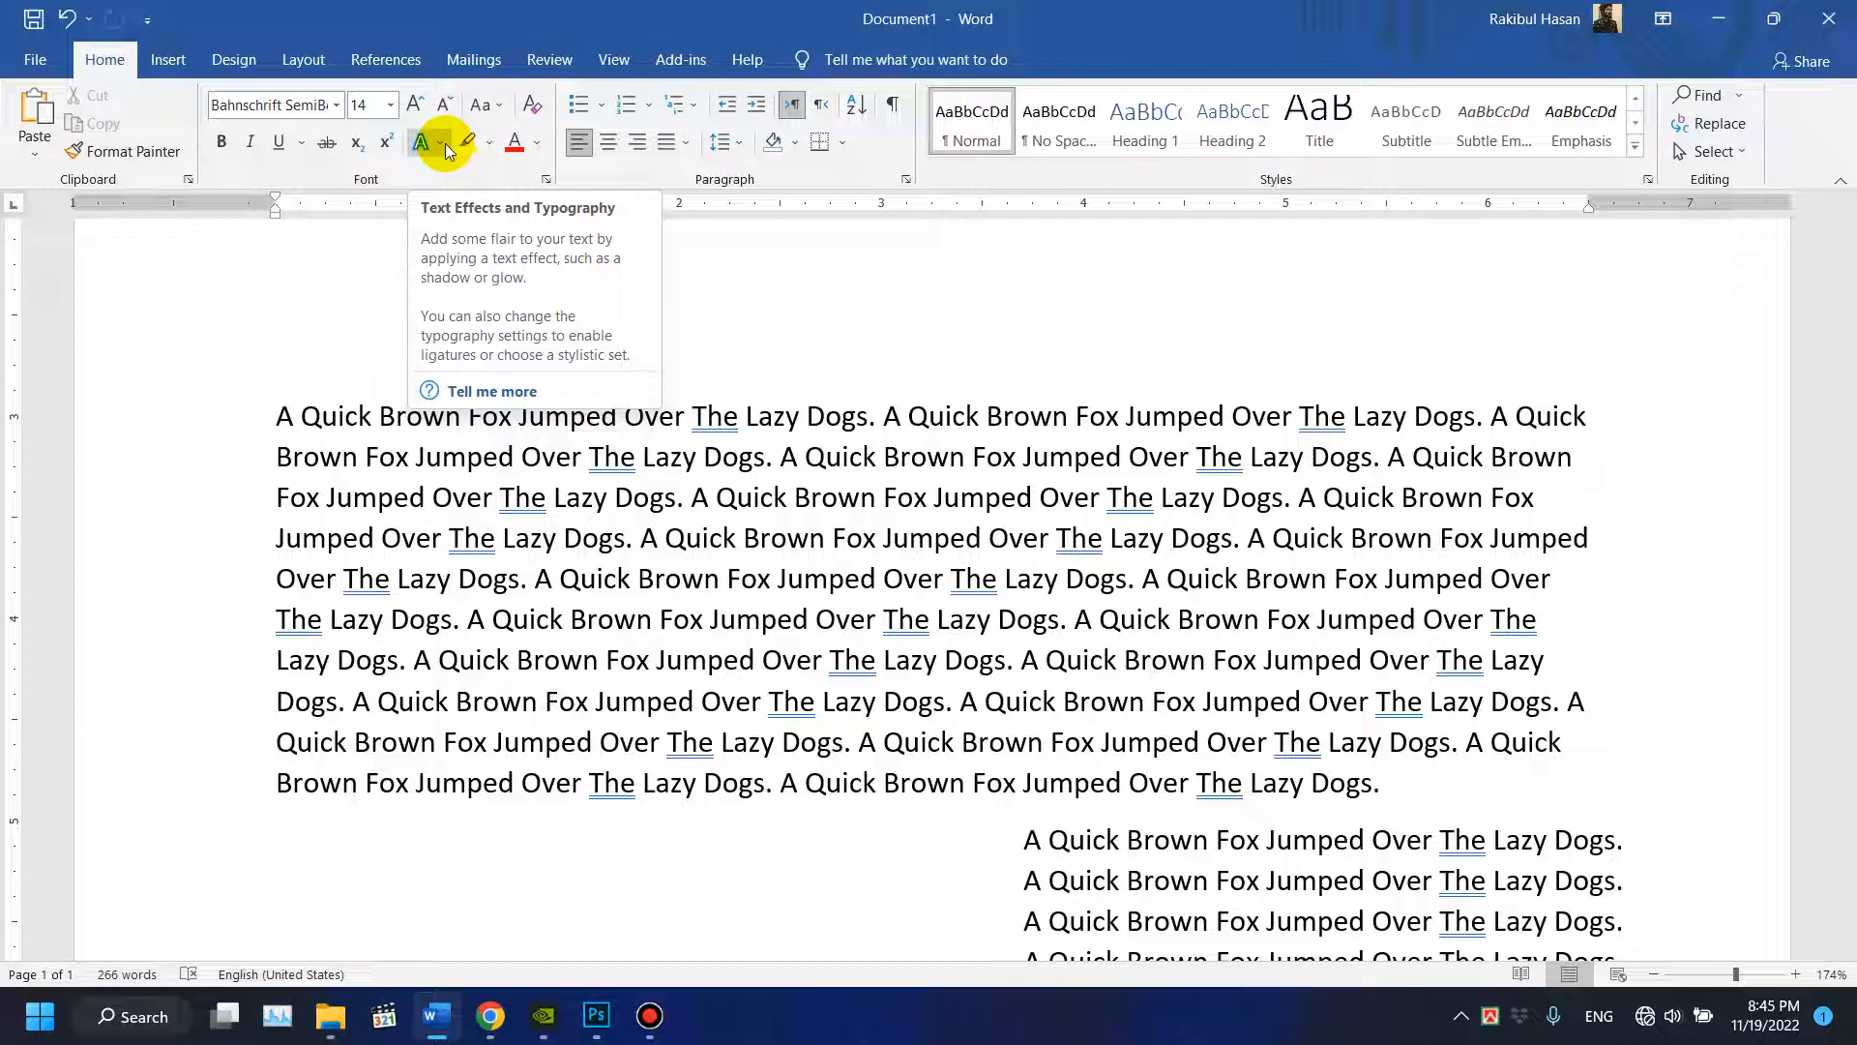
drag(280, 418, 882, 422)
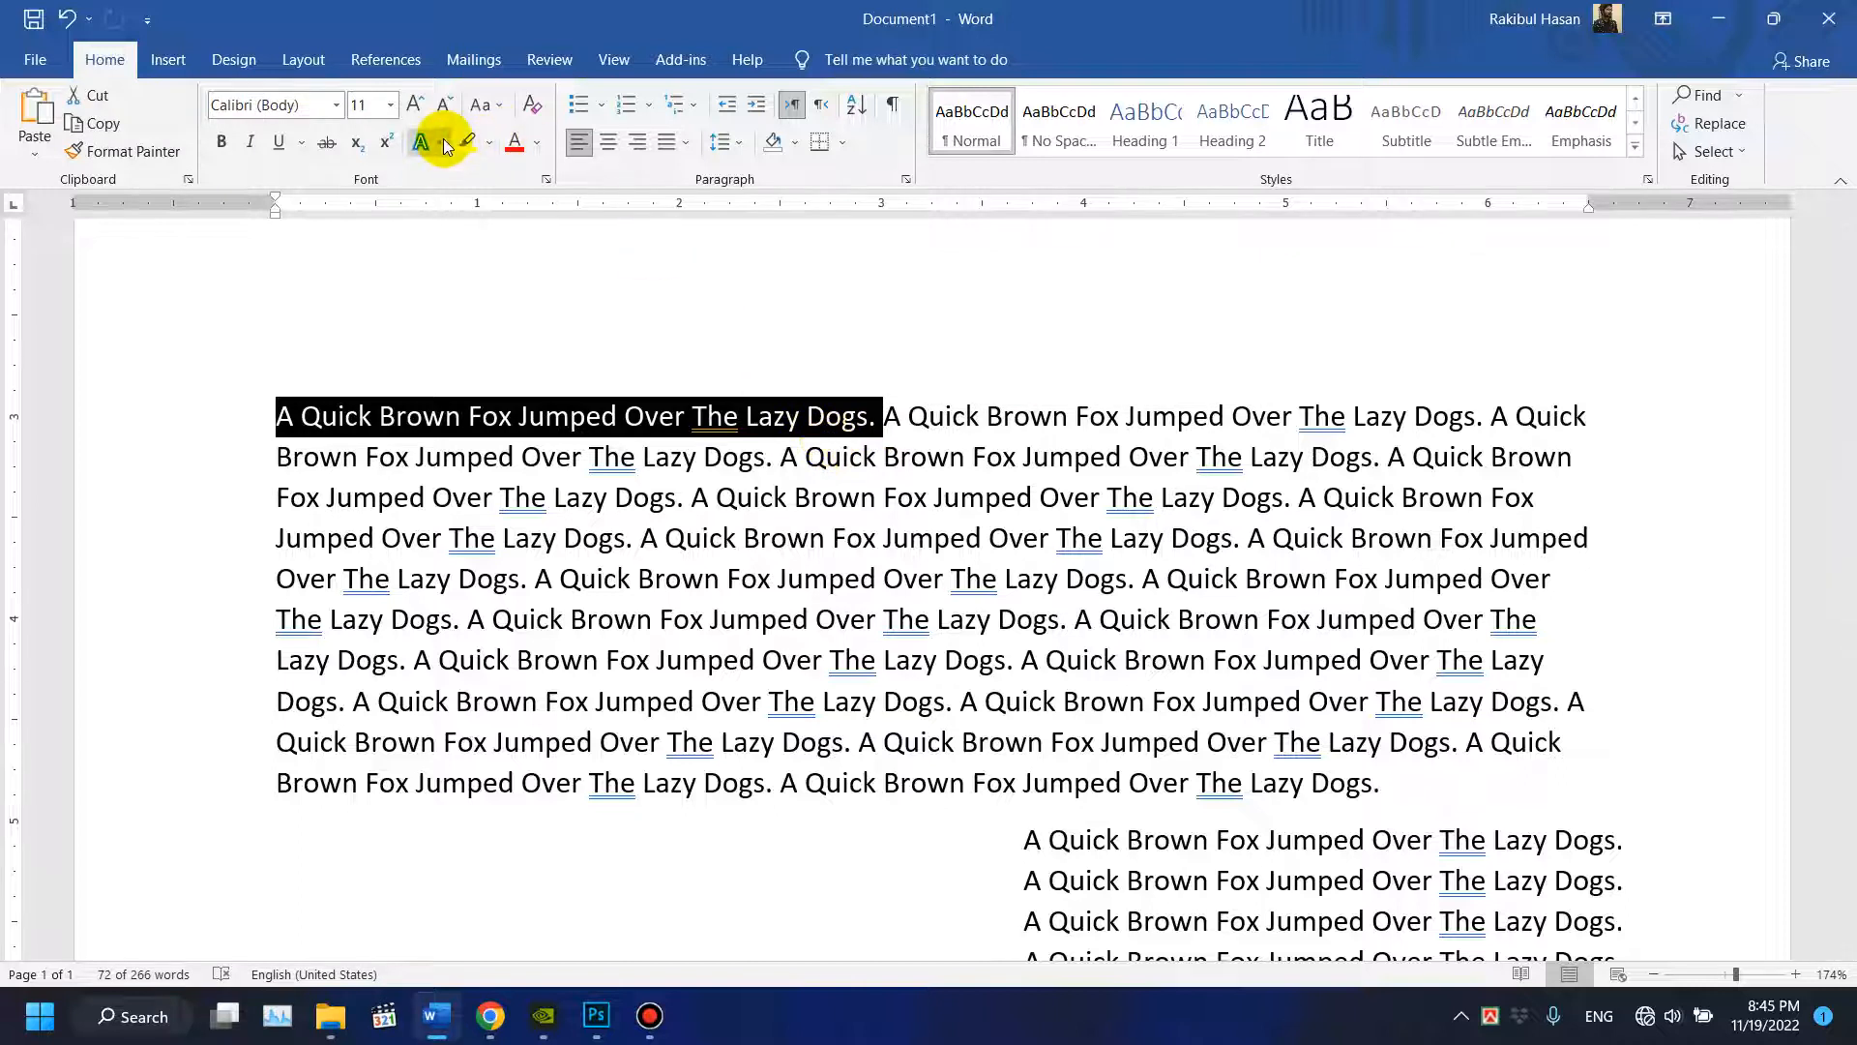
click(447, 145)
click(582, 275)
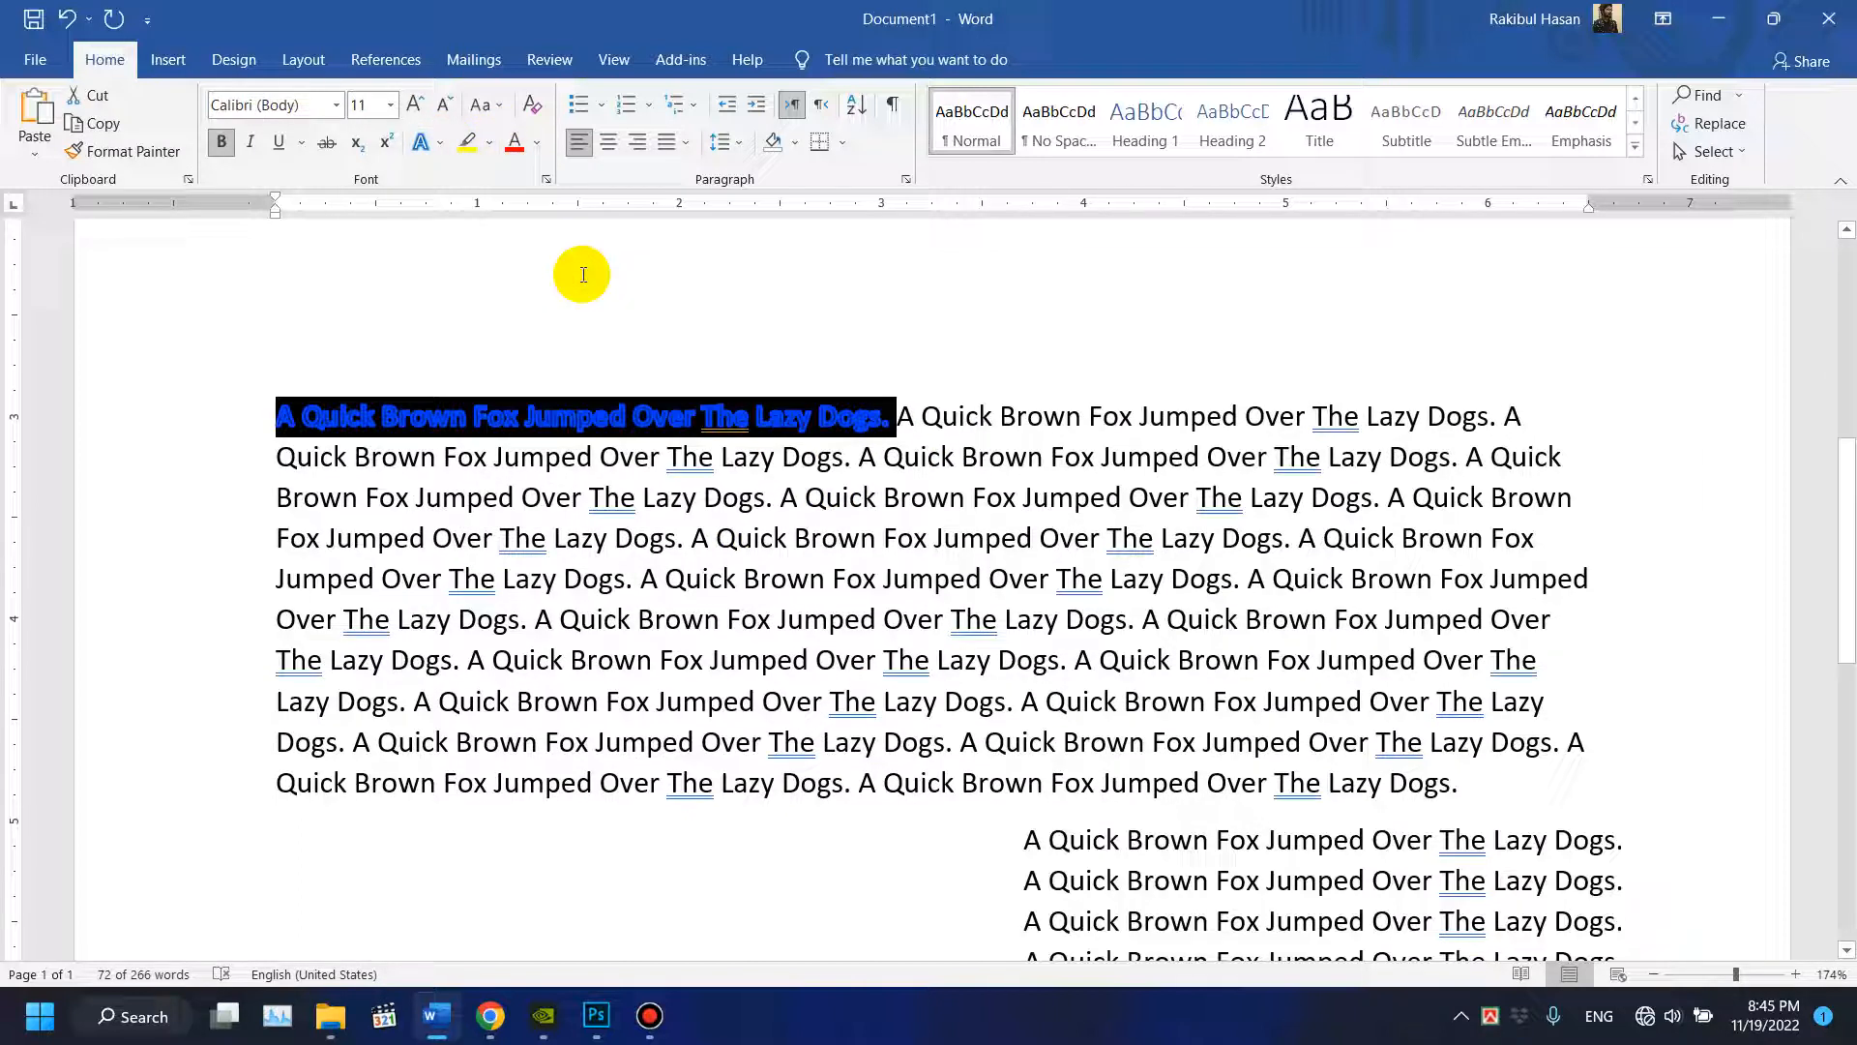
click(1194, 480)
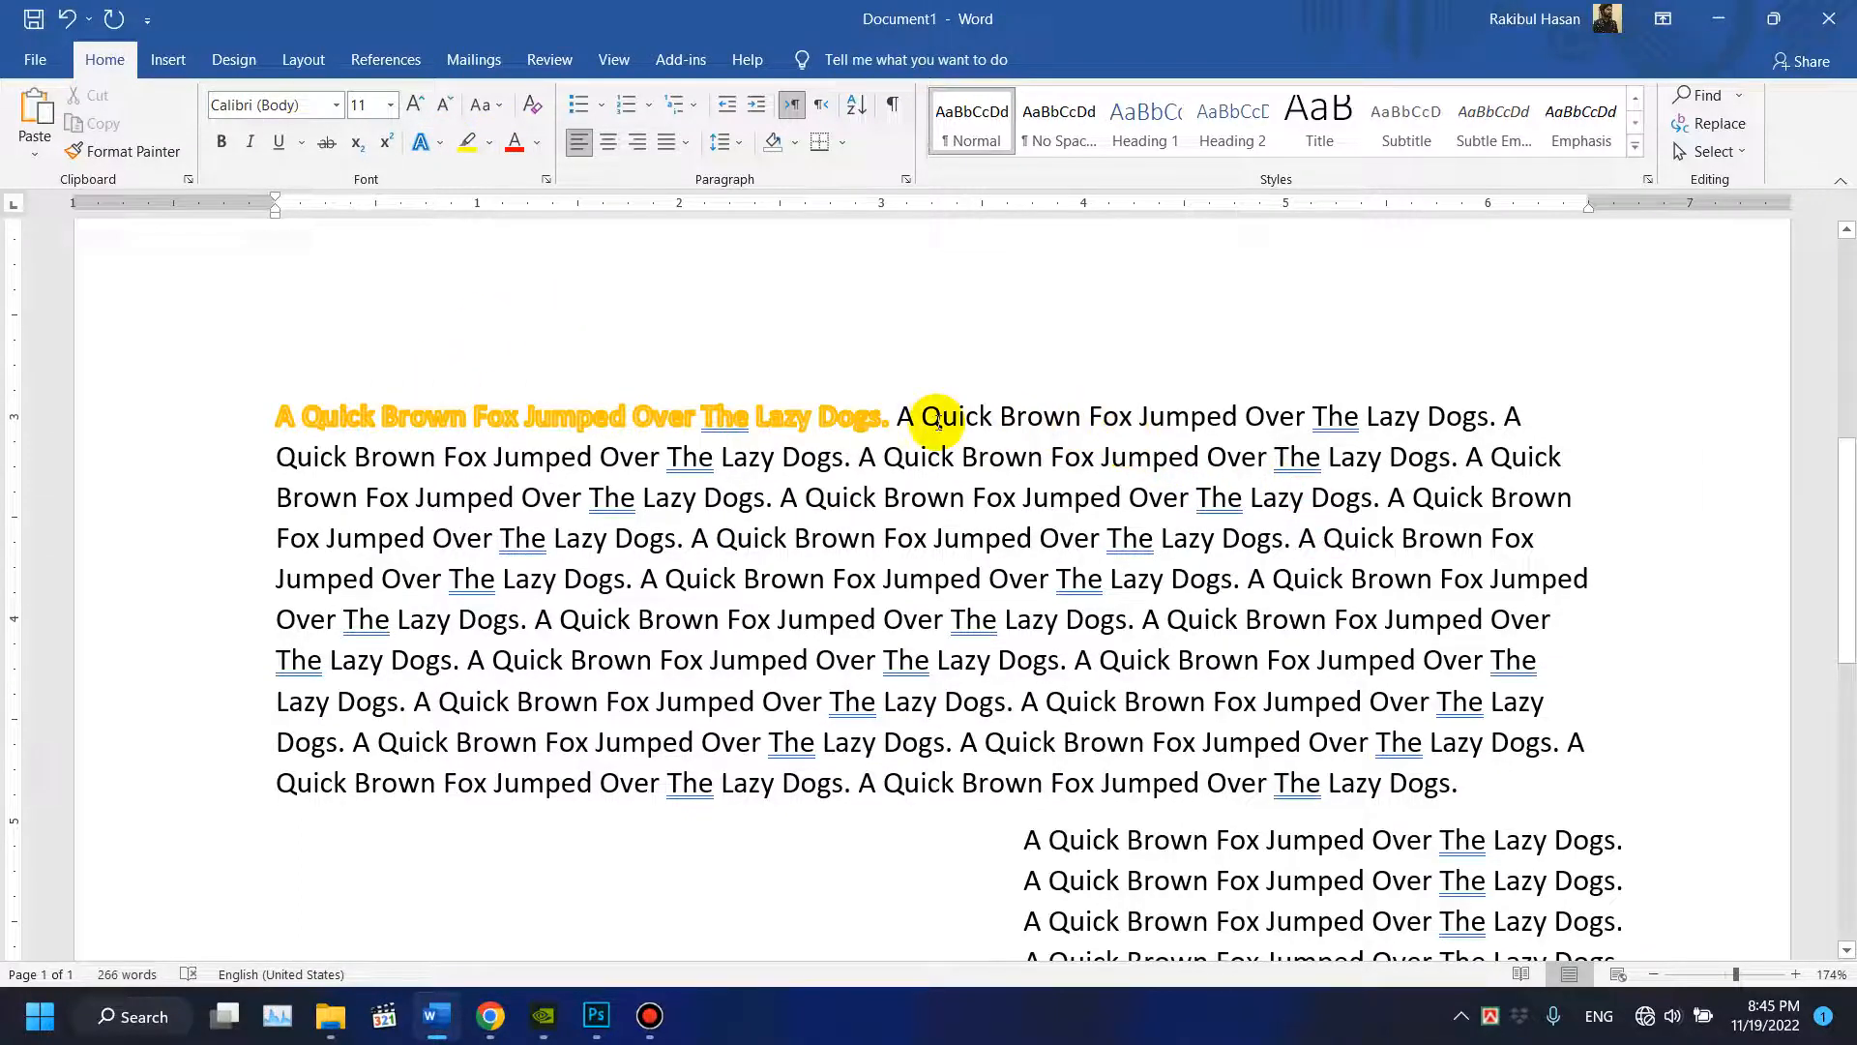
Convert the sentence in the body paragraph's fifth line to WordArt, using the light blue style with white outline and shadow.
drag(644, 578, 1230, 580)
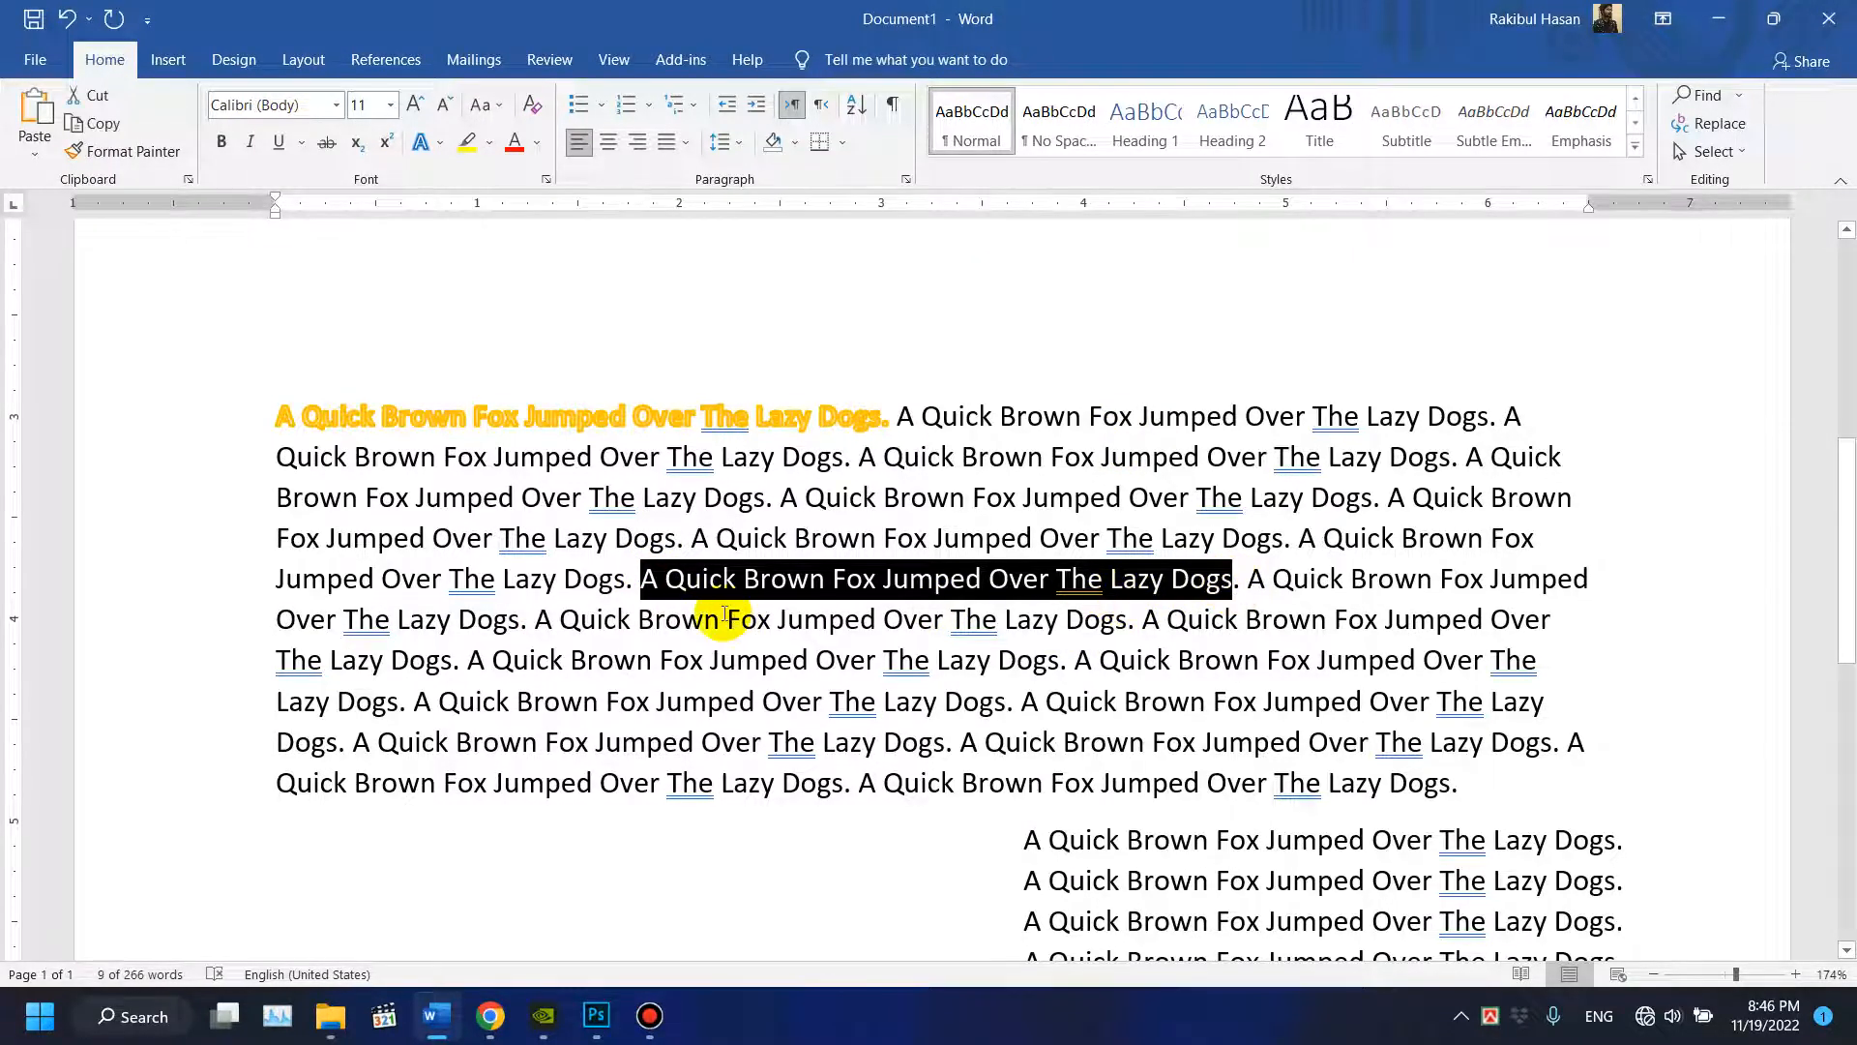
drag(640, 578, 1246, 581)
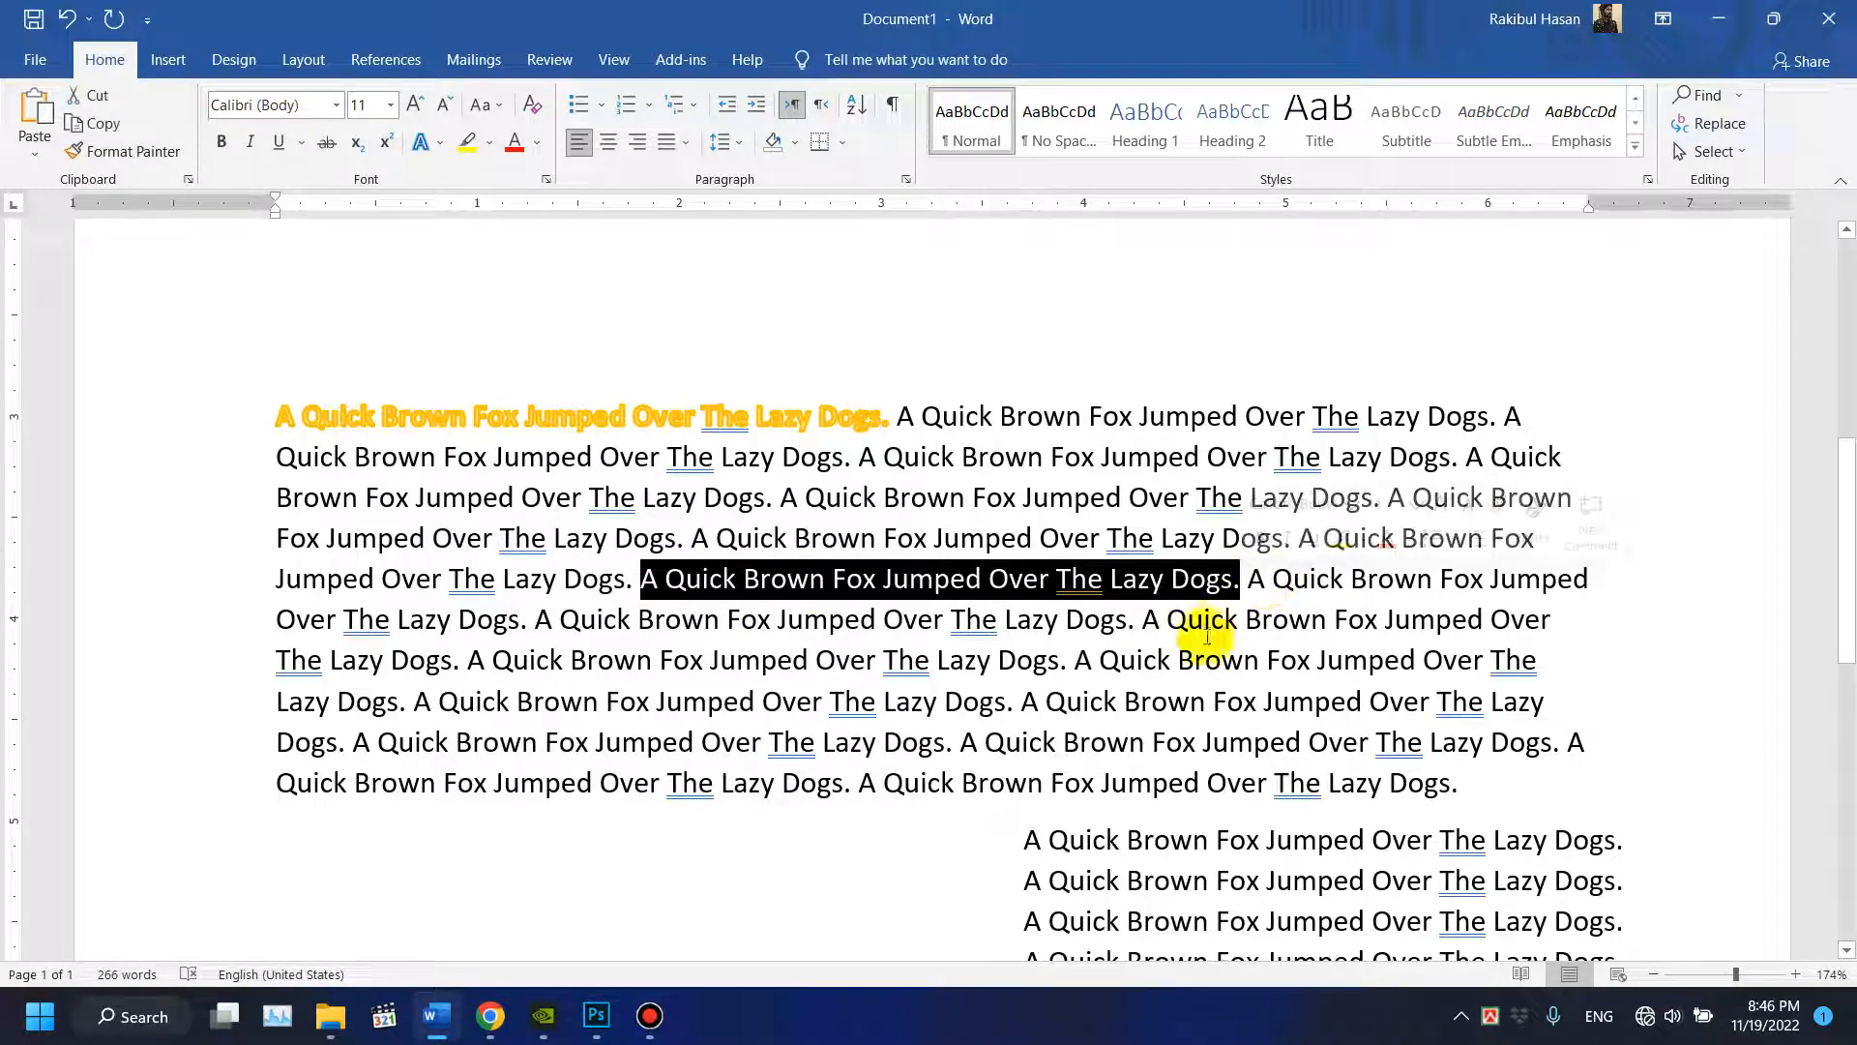
click(220, 60)
click(169, 61)
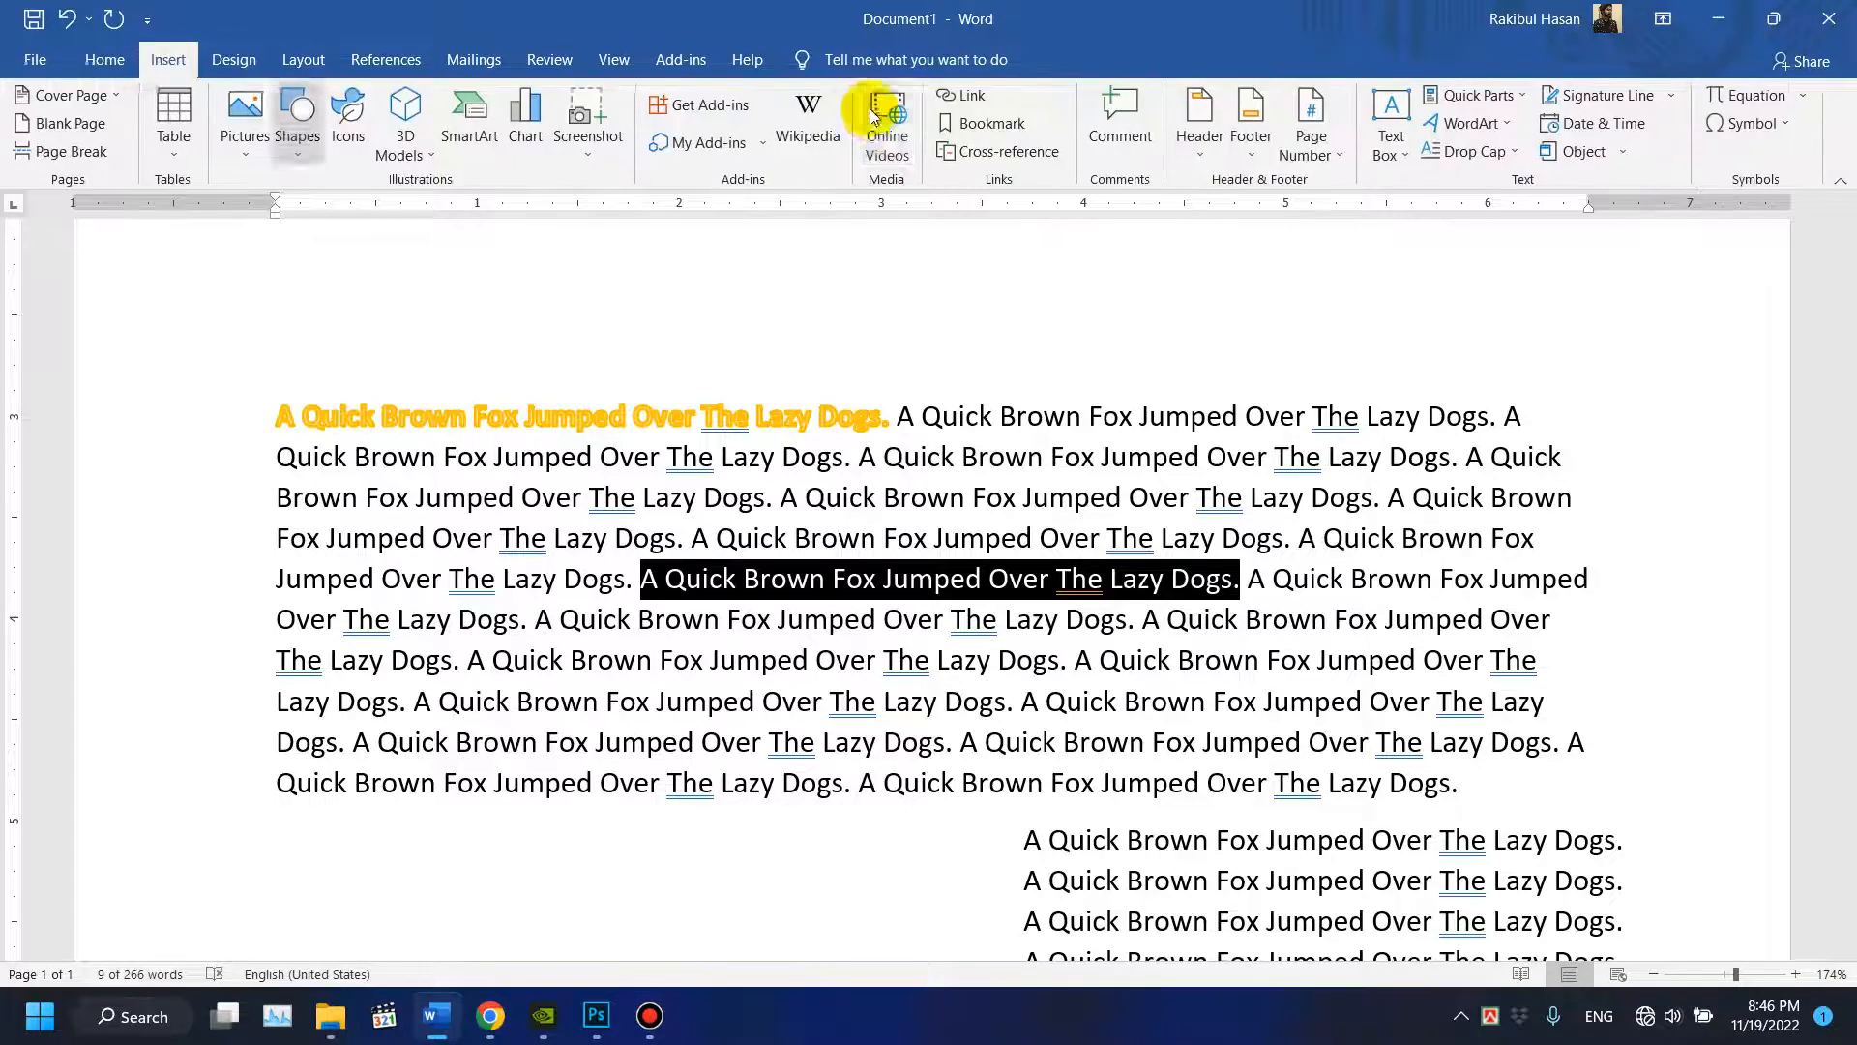
click(1513, 124)
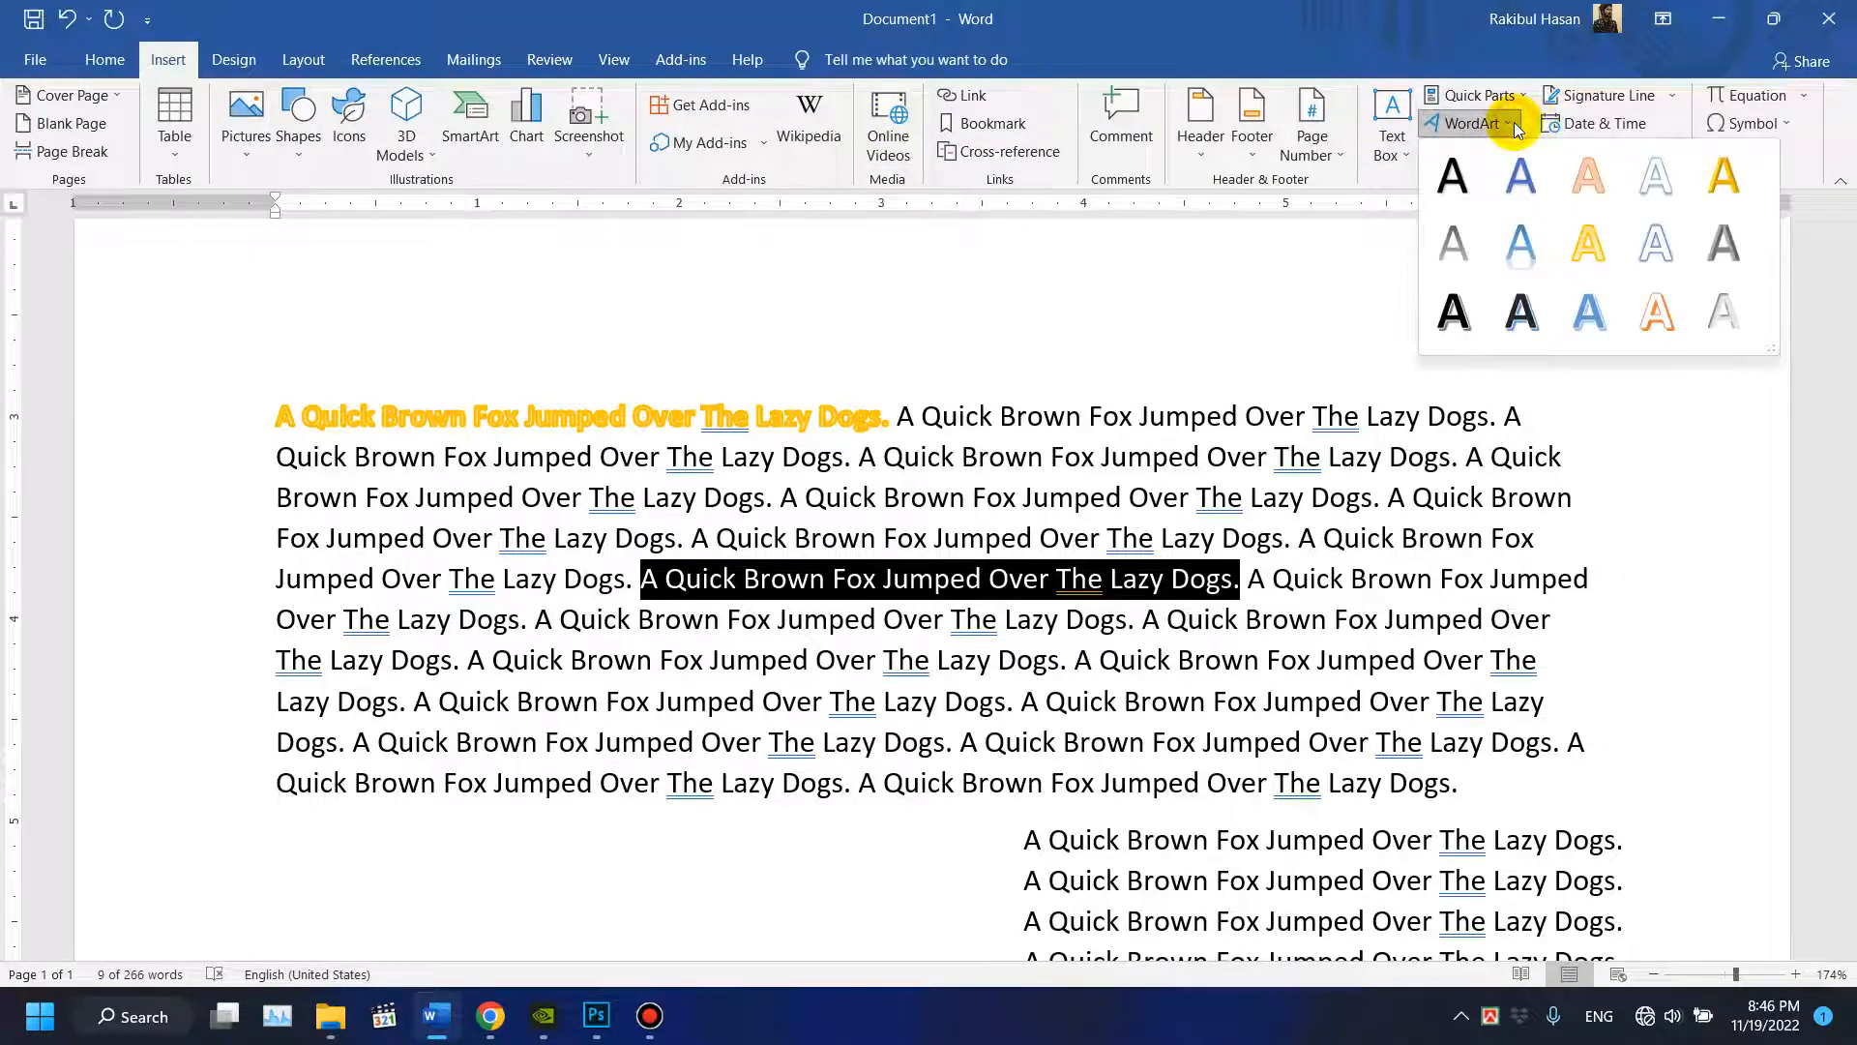
click(1591, 308)
scroll(995, 489, down, 5)
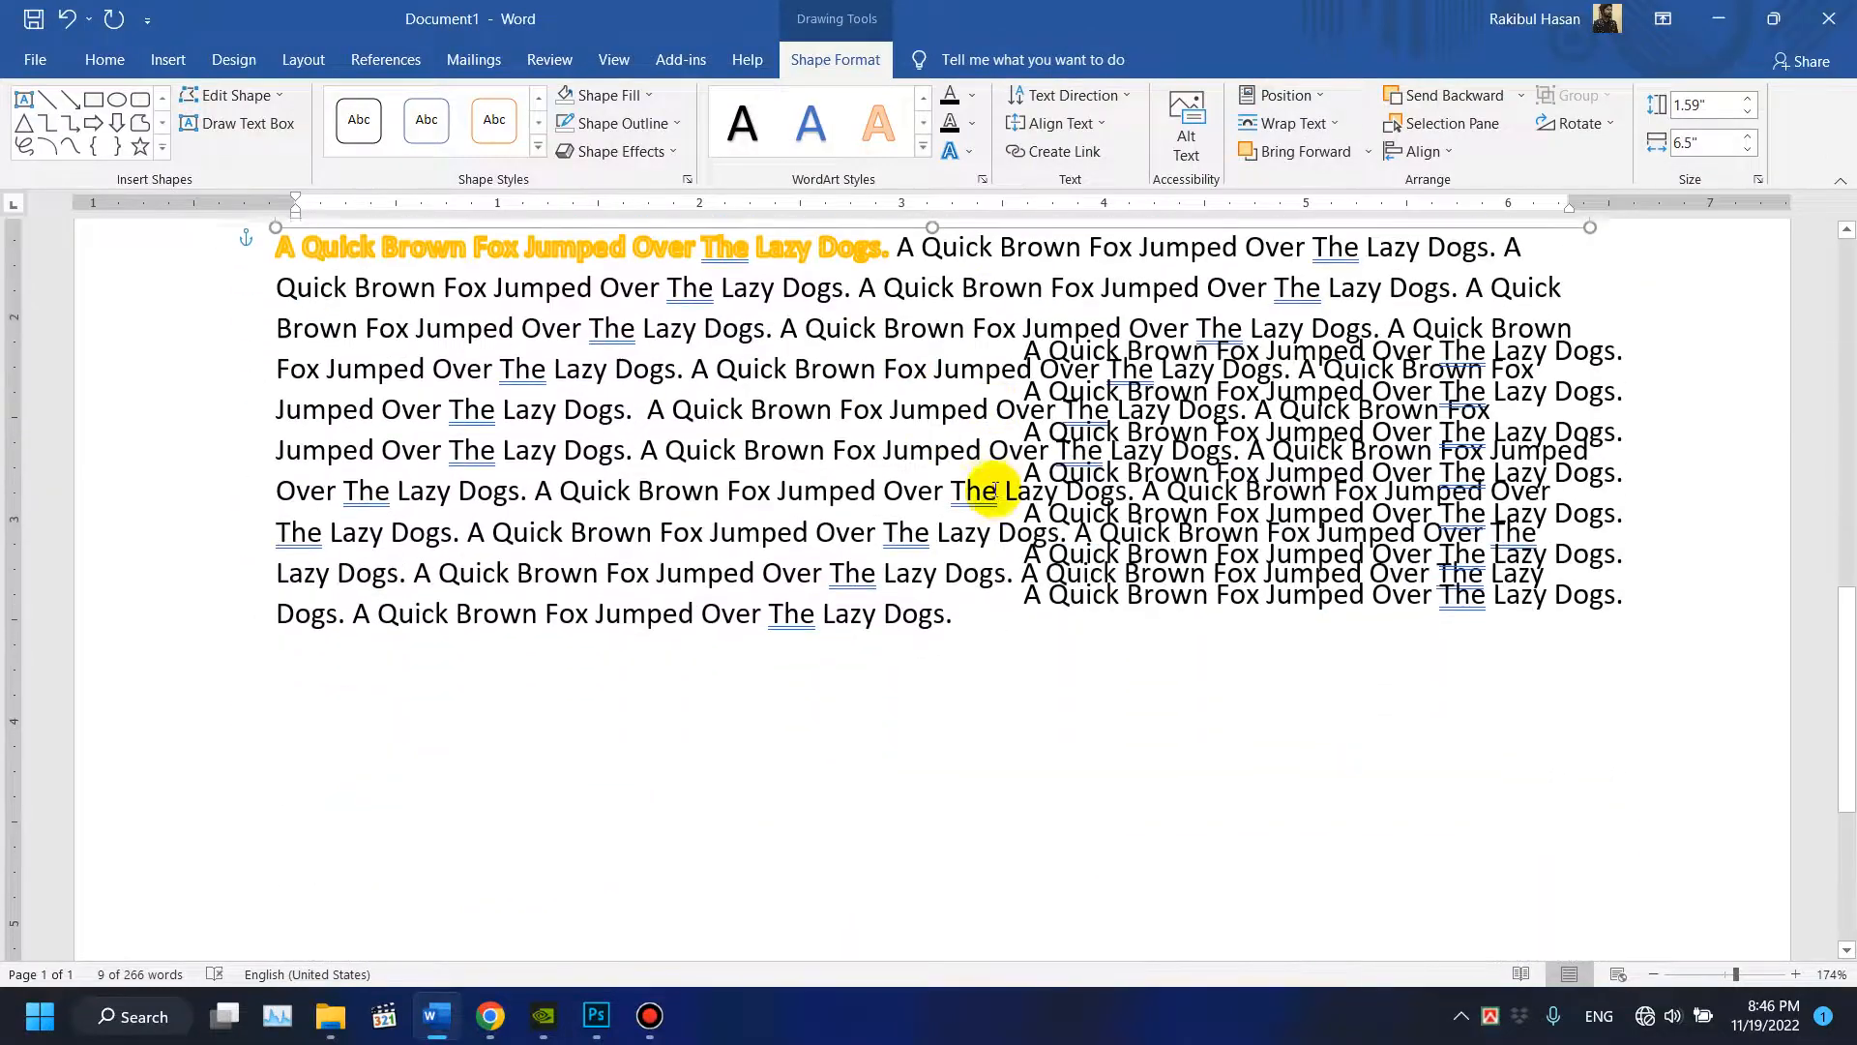
scroll(995, 490, up, 3)
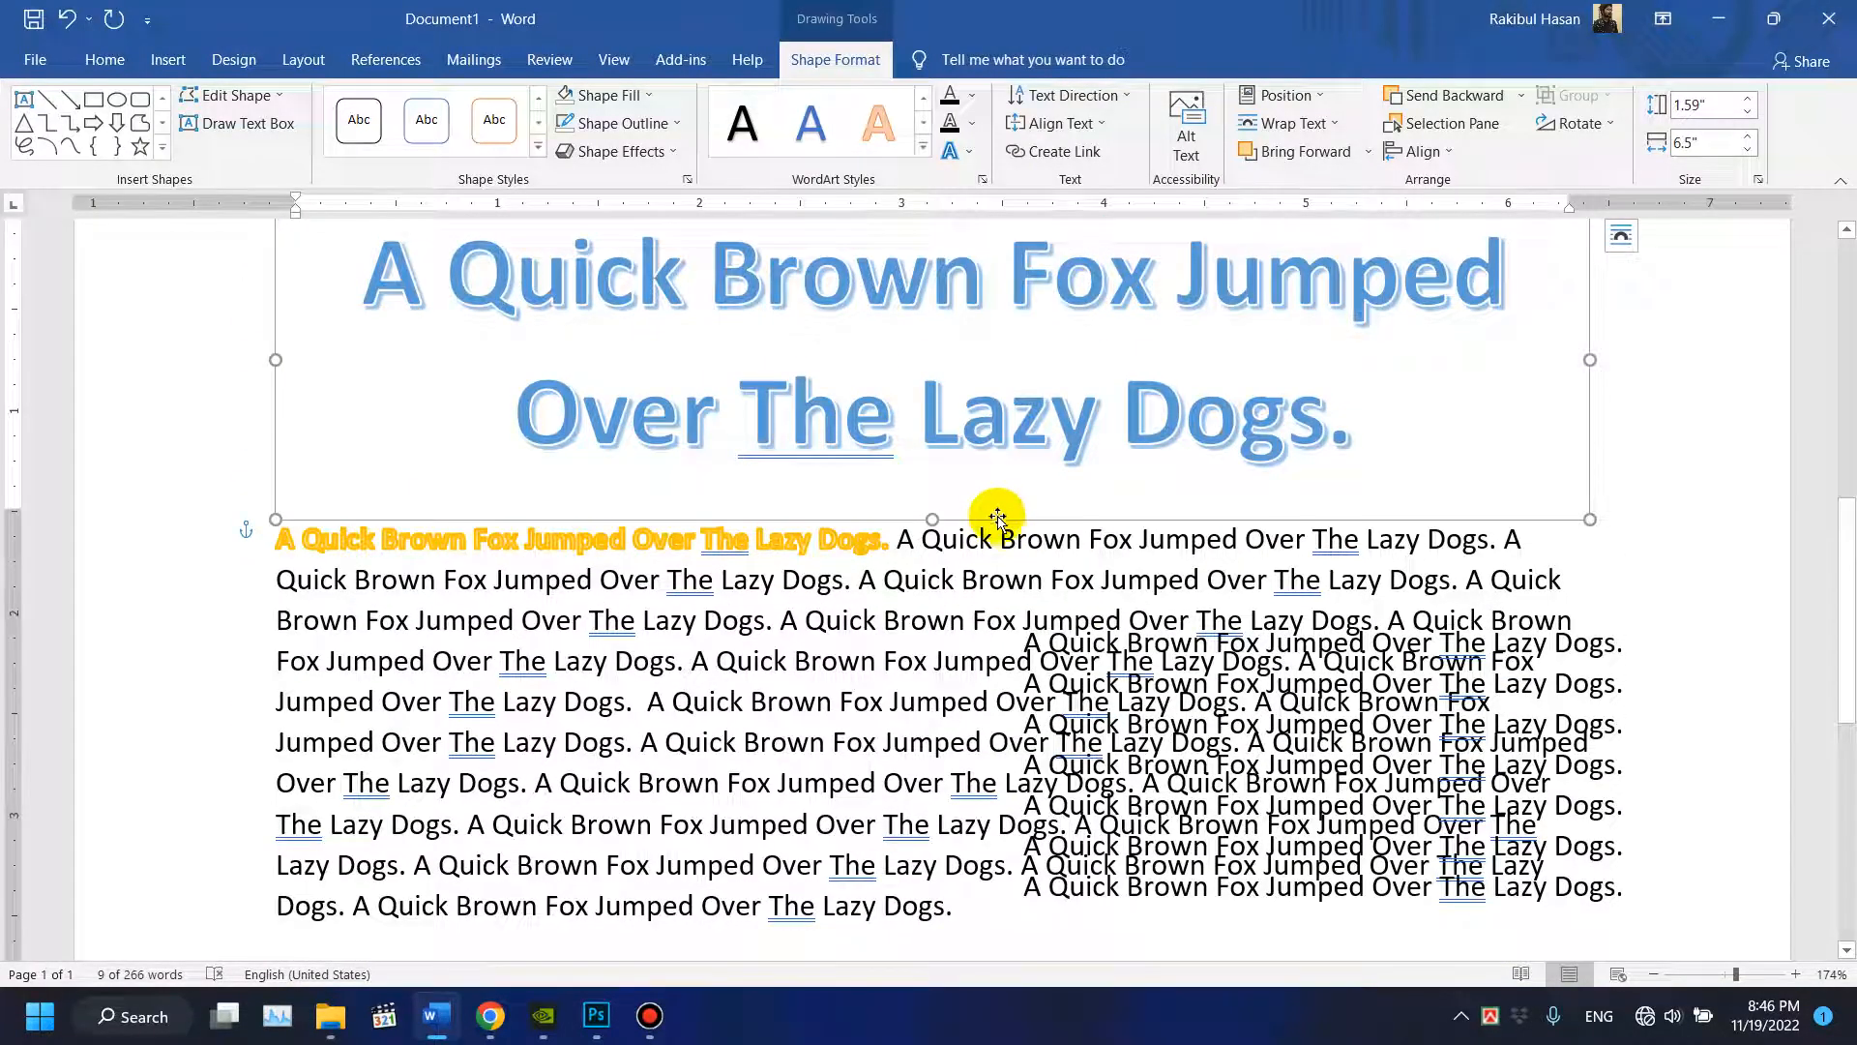
Move the WordArt down over the body paragraph's last lines and the overlapping text box into the blank space below the paragraph.
drag(1005, 525, 987, 874)
scroll(1001, 754, down, 4)
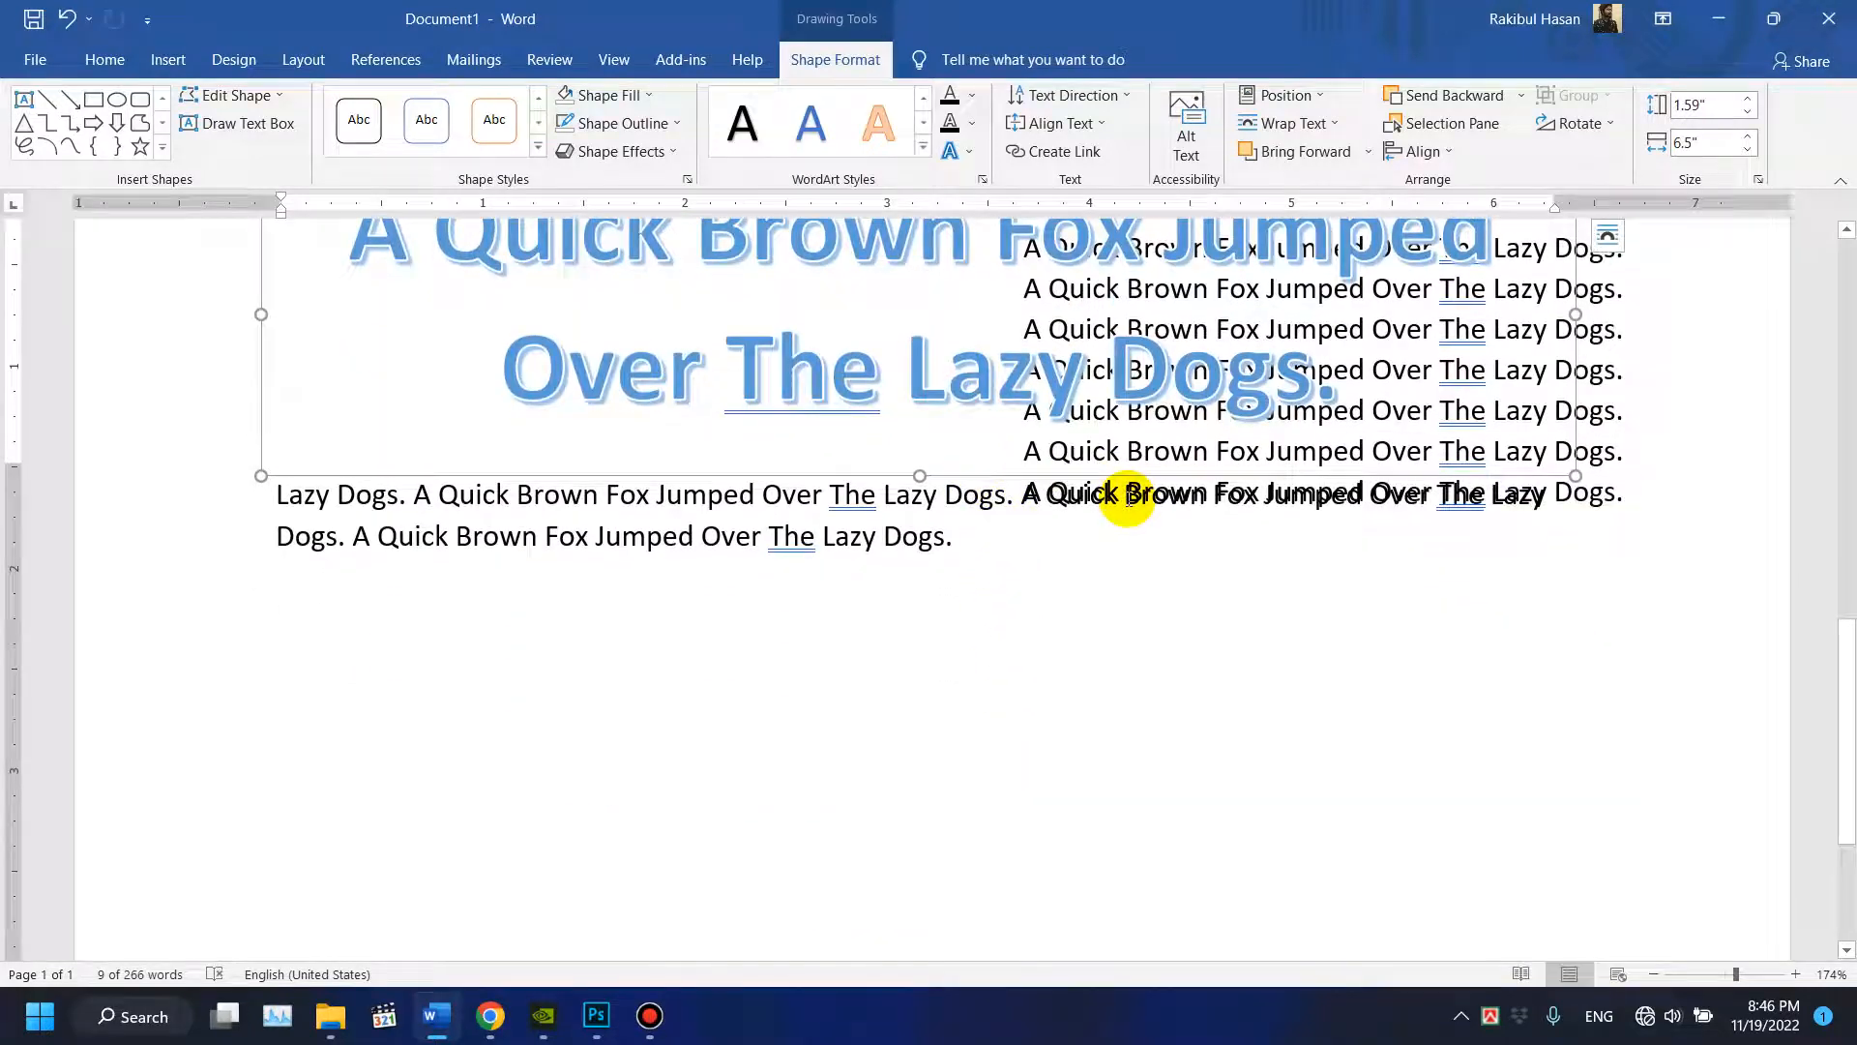
click(1127, 493)
drag(1451, 564, 1460, 804)
Move the WordArt up so it sits directly below the body paragraph's fifth line.
scroll(1261, 506, up, 7)
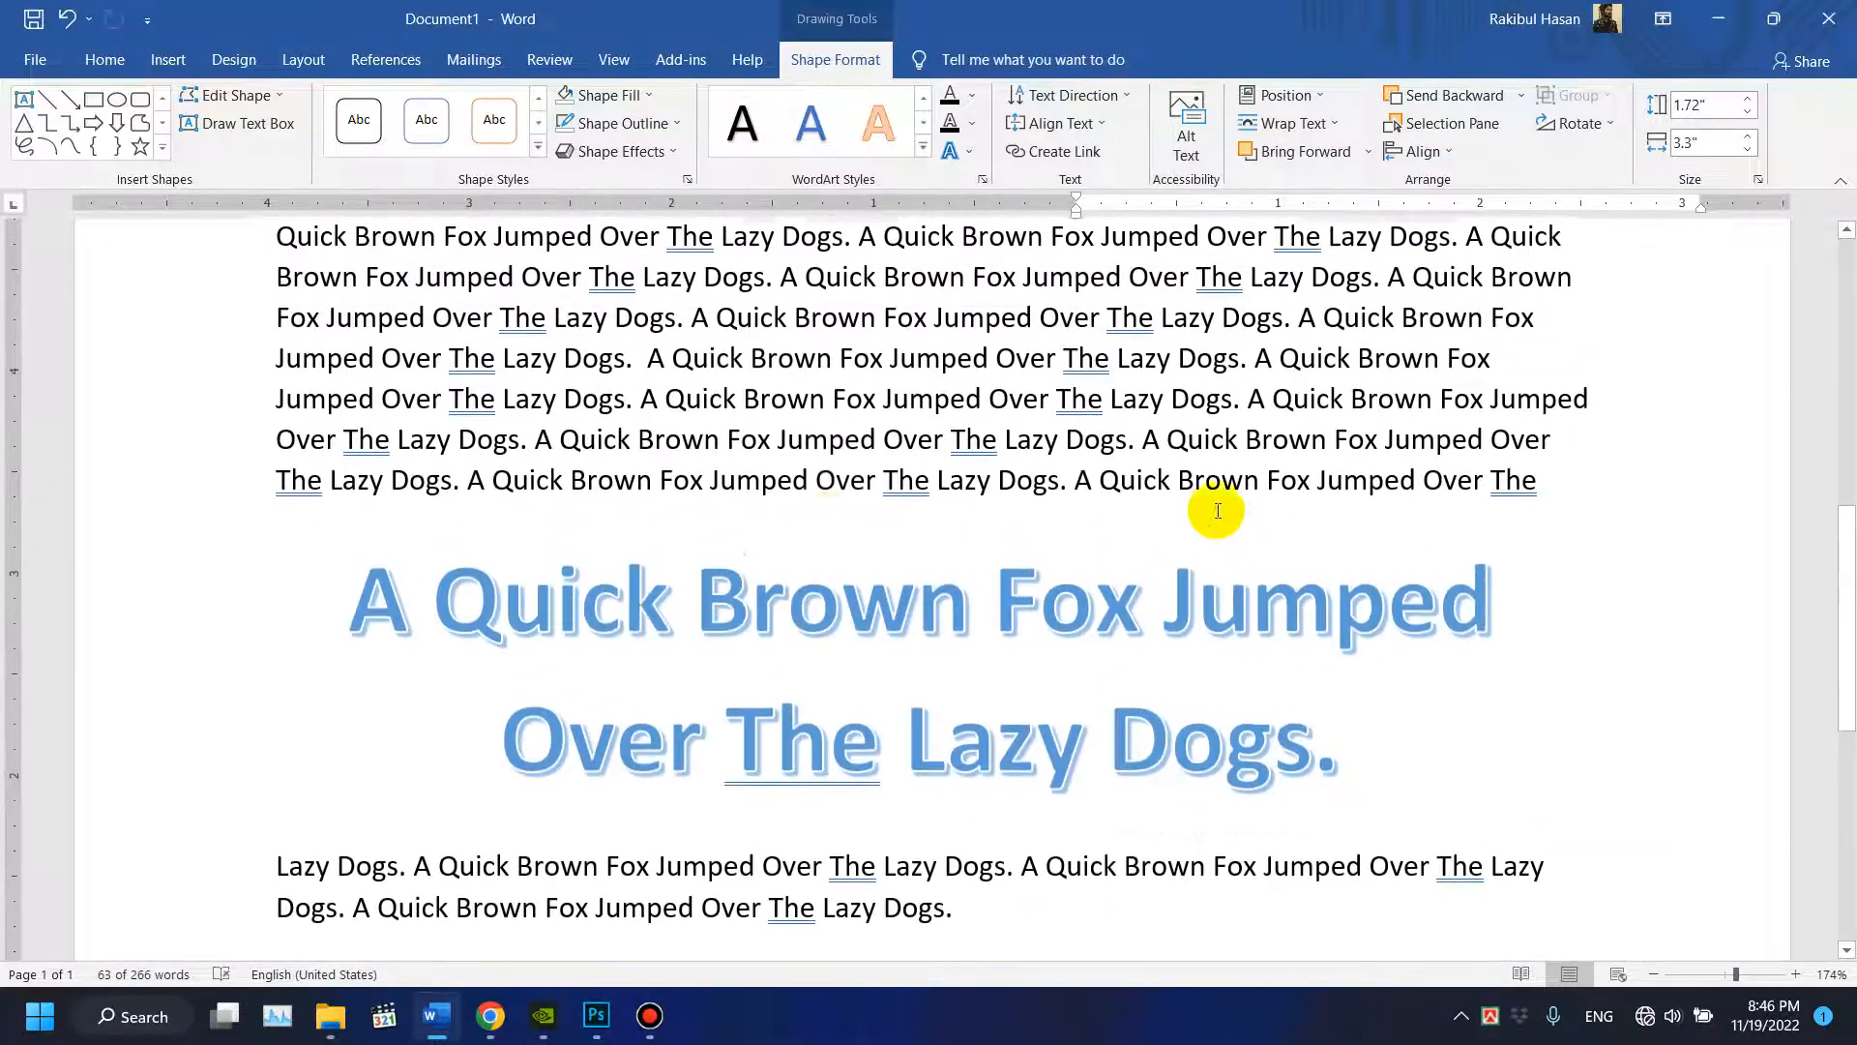
click(829, 529)
click(813, 601)
drag(1037, 527, 1057, 402)
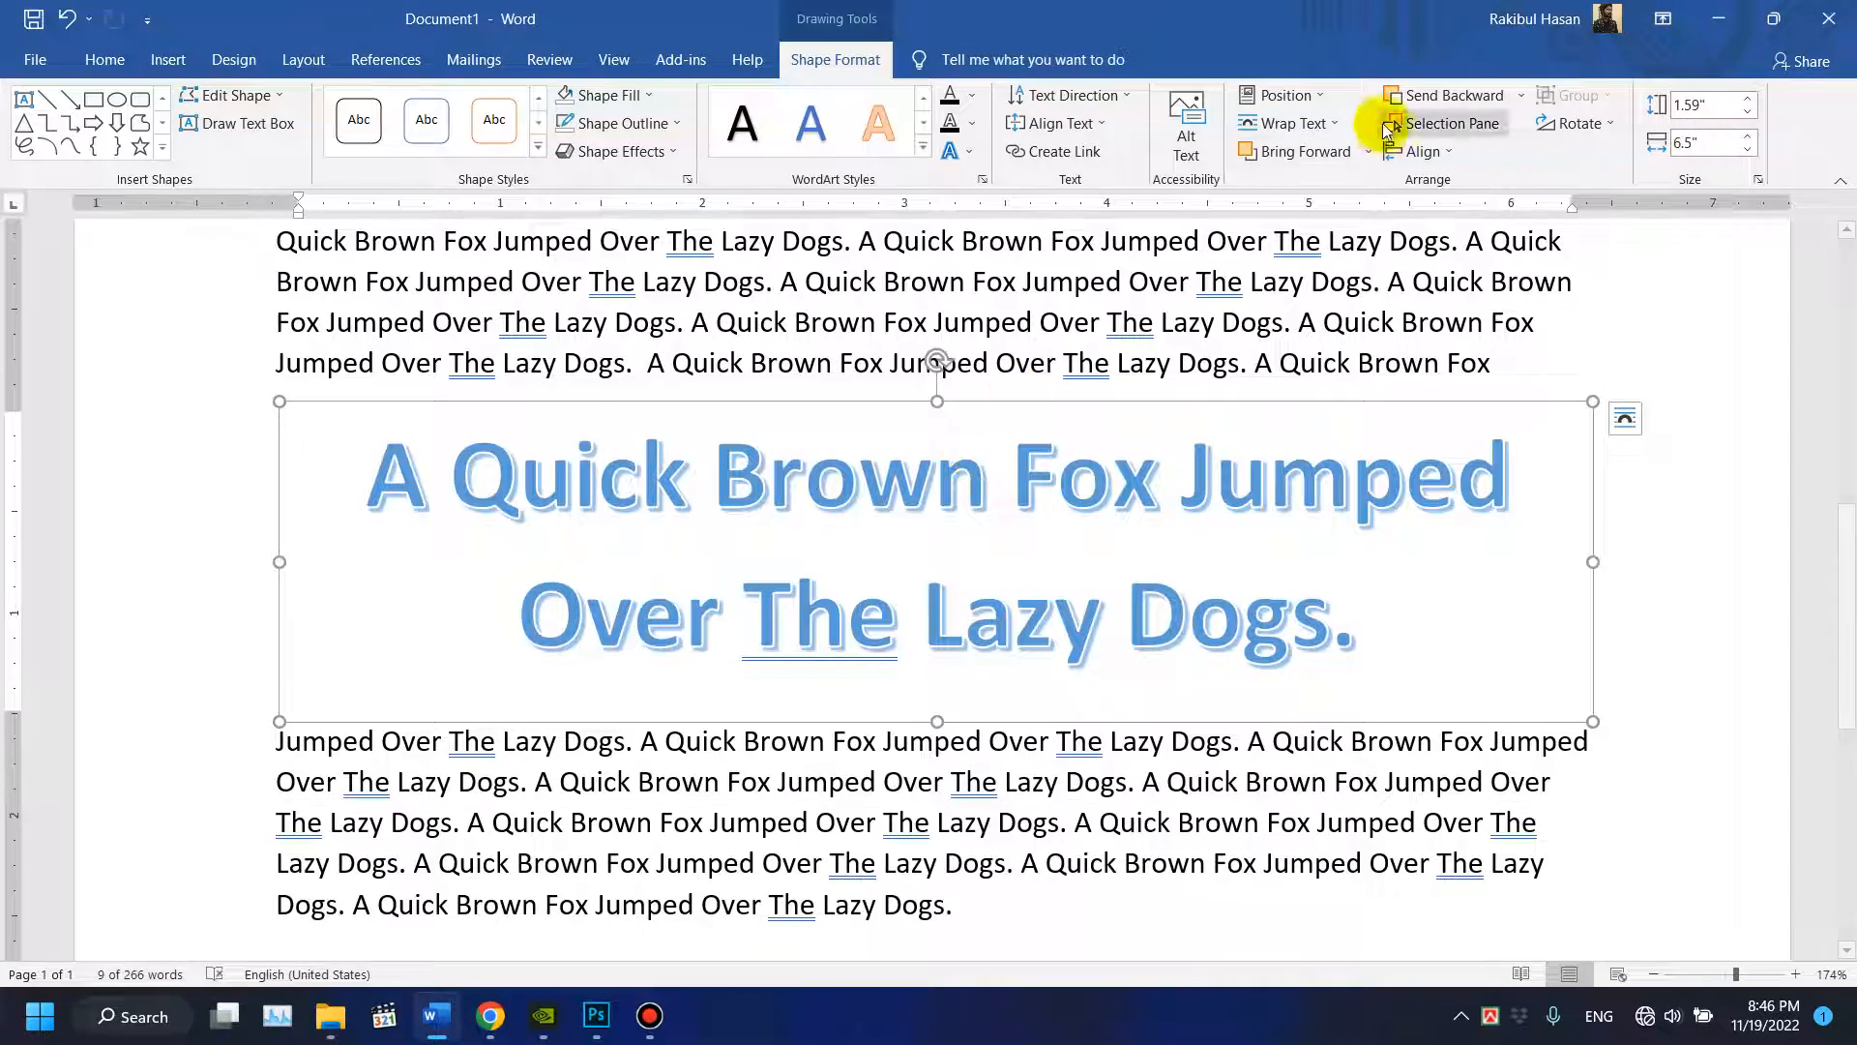
Set the WordArt box to No Fill and No Outline, and deselect it.
click(167, 60)
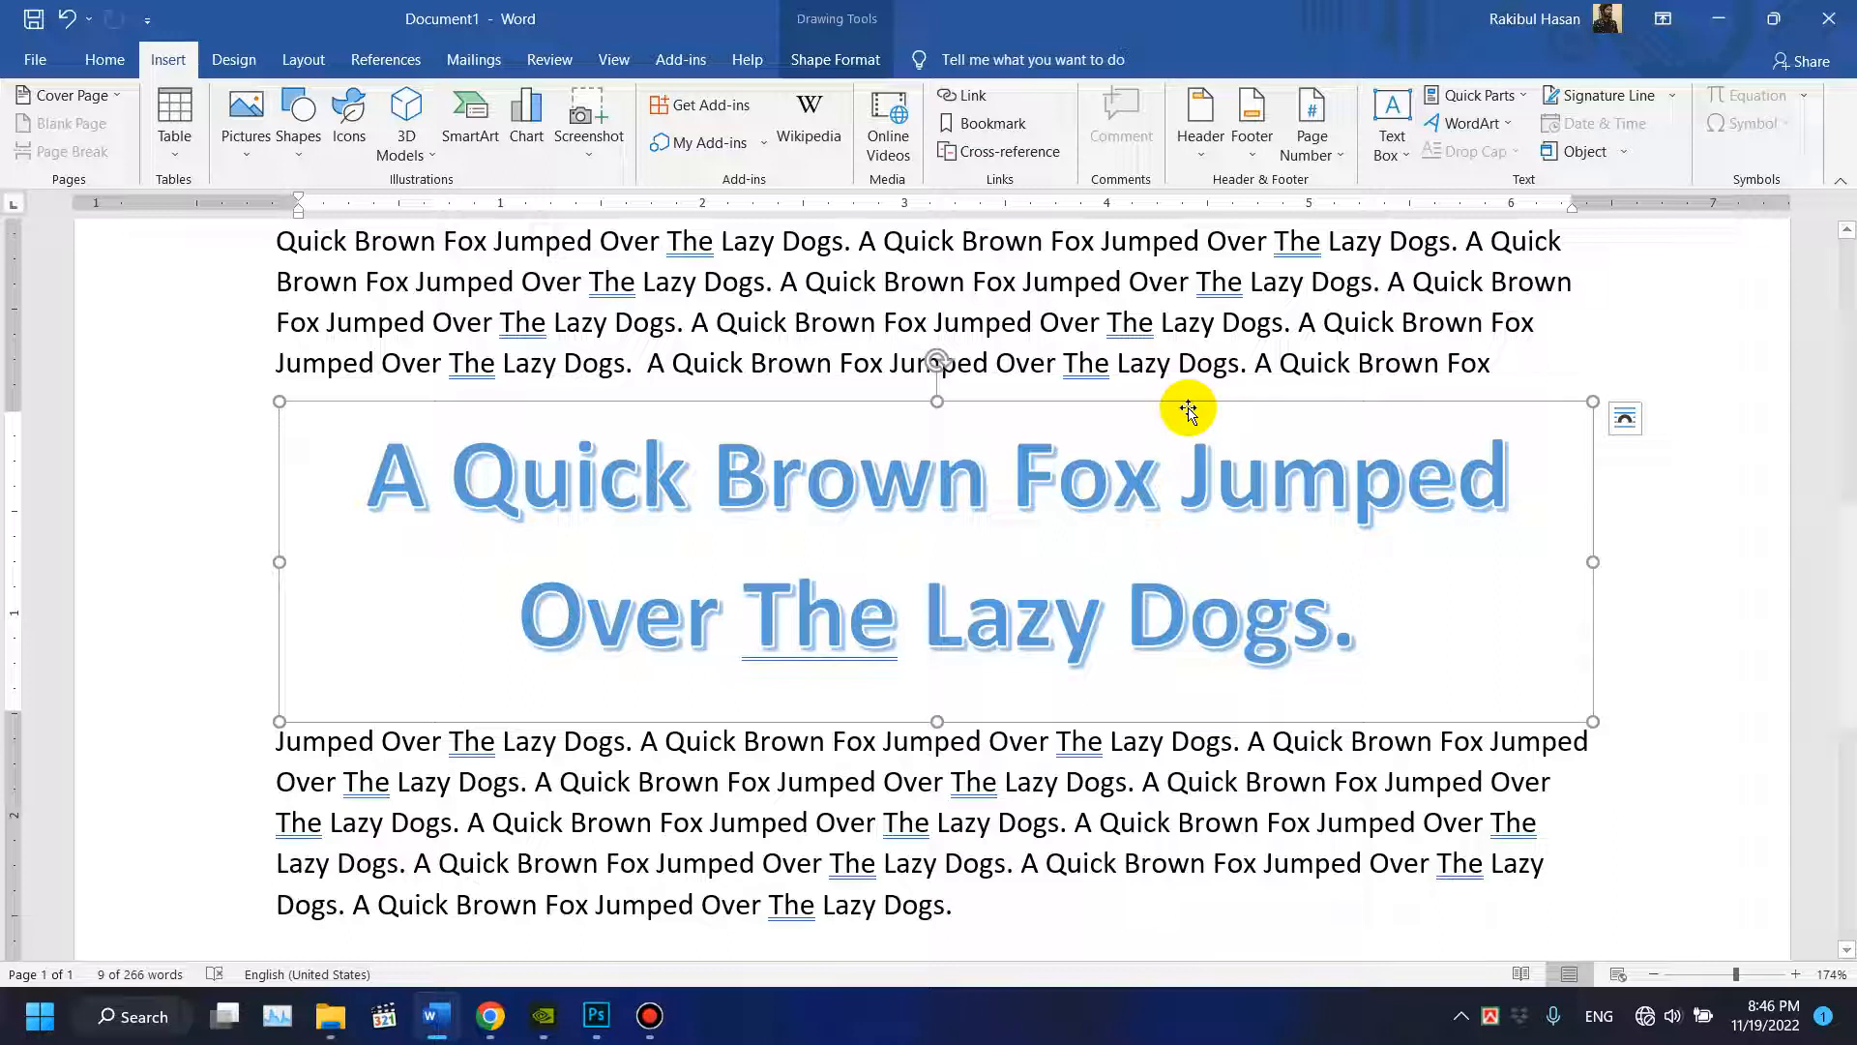
click(835, 59)
click(605, 95)
click(643, 131)
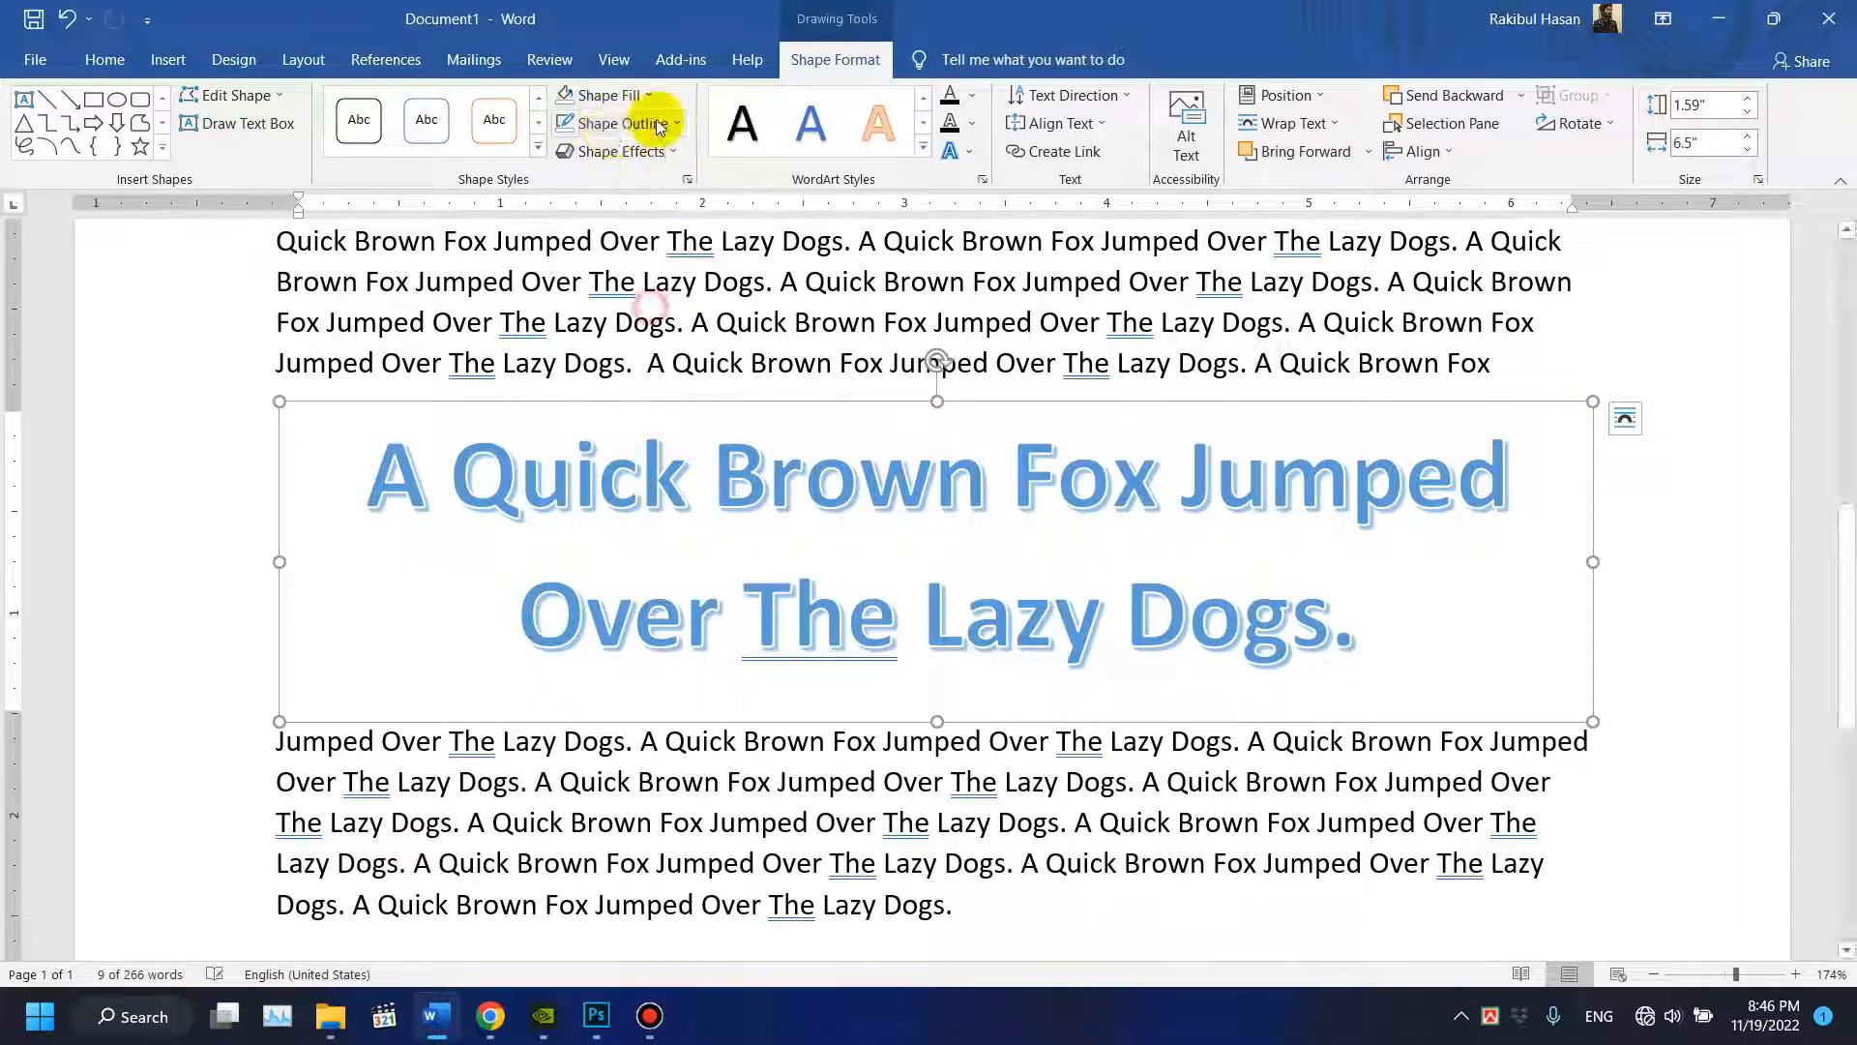
click(624, 122)
click(624, 336)
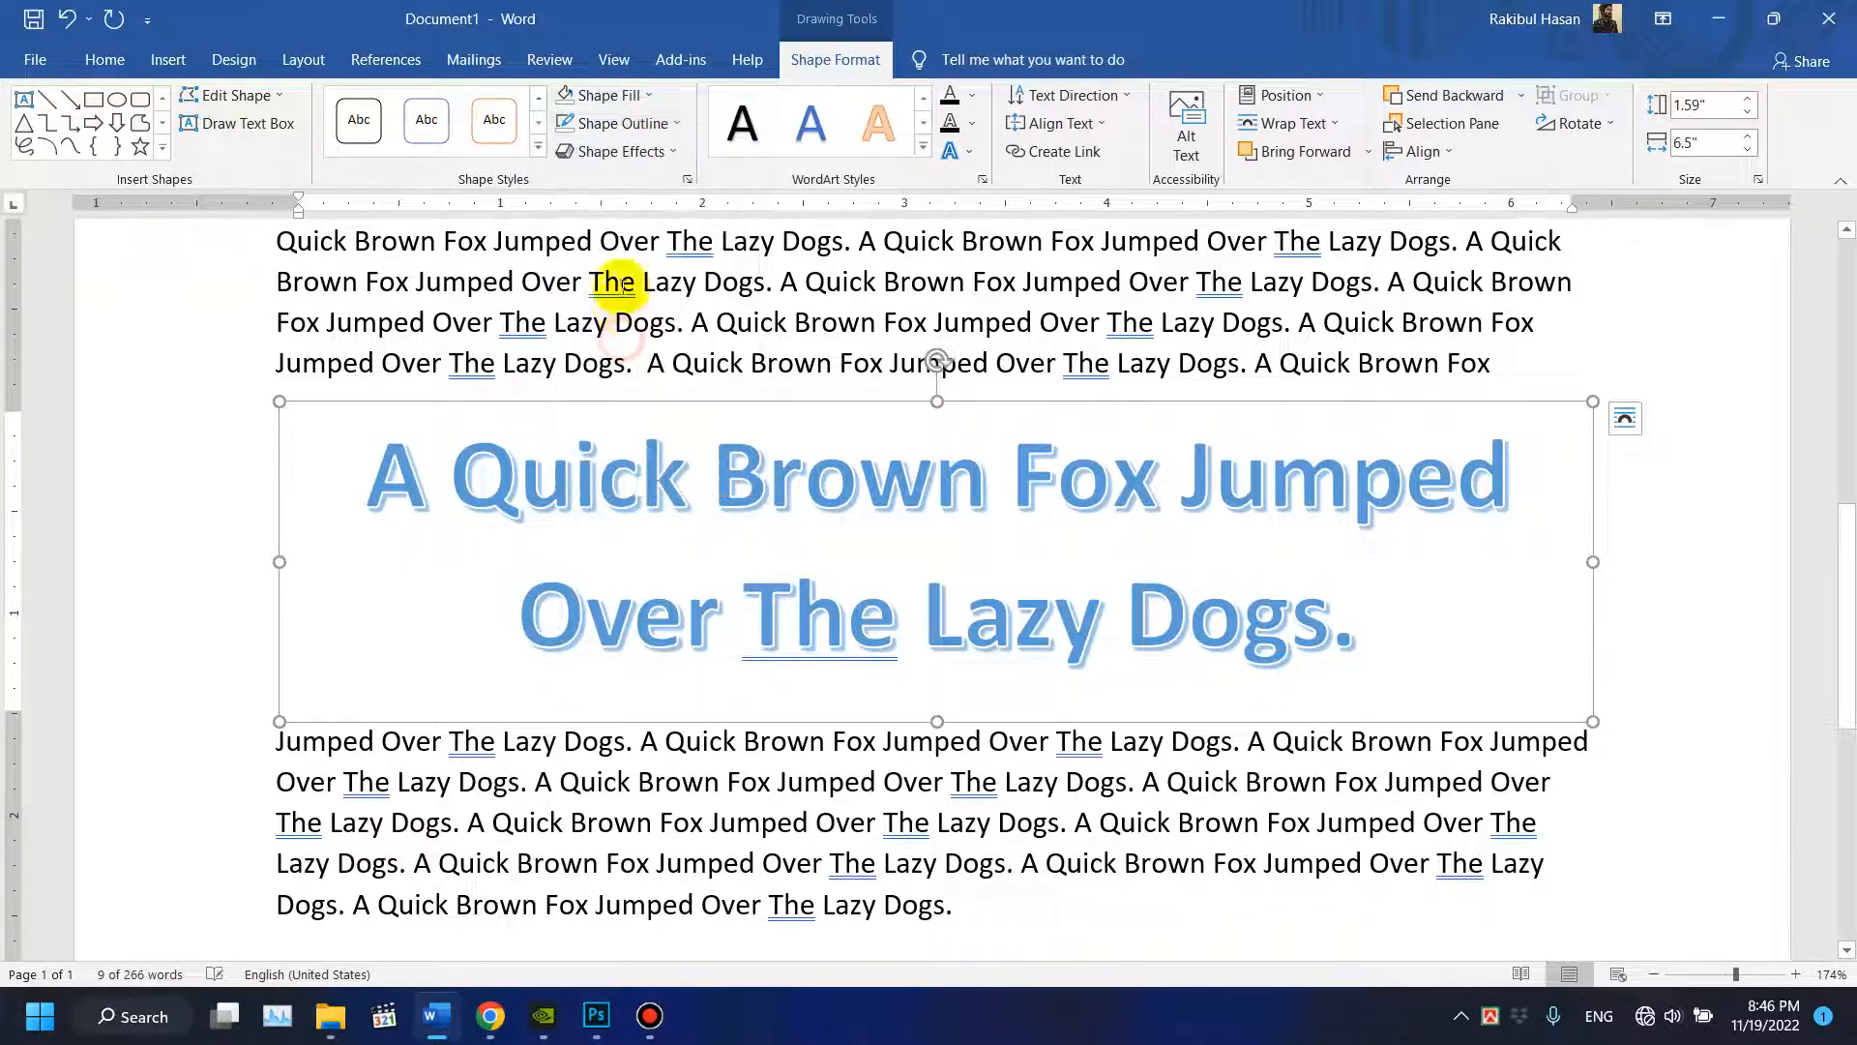
click(453, 358)
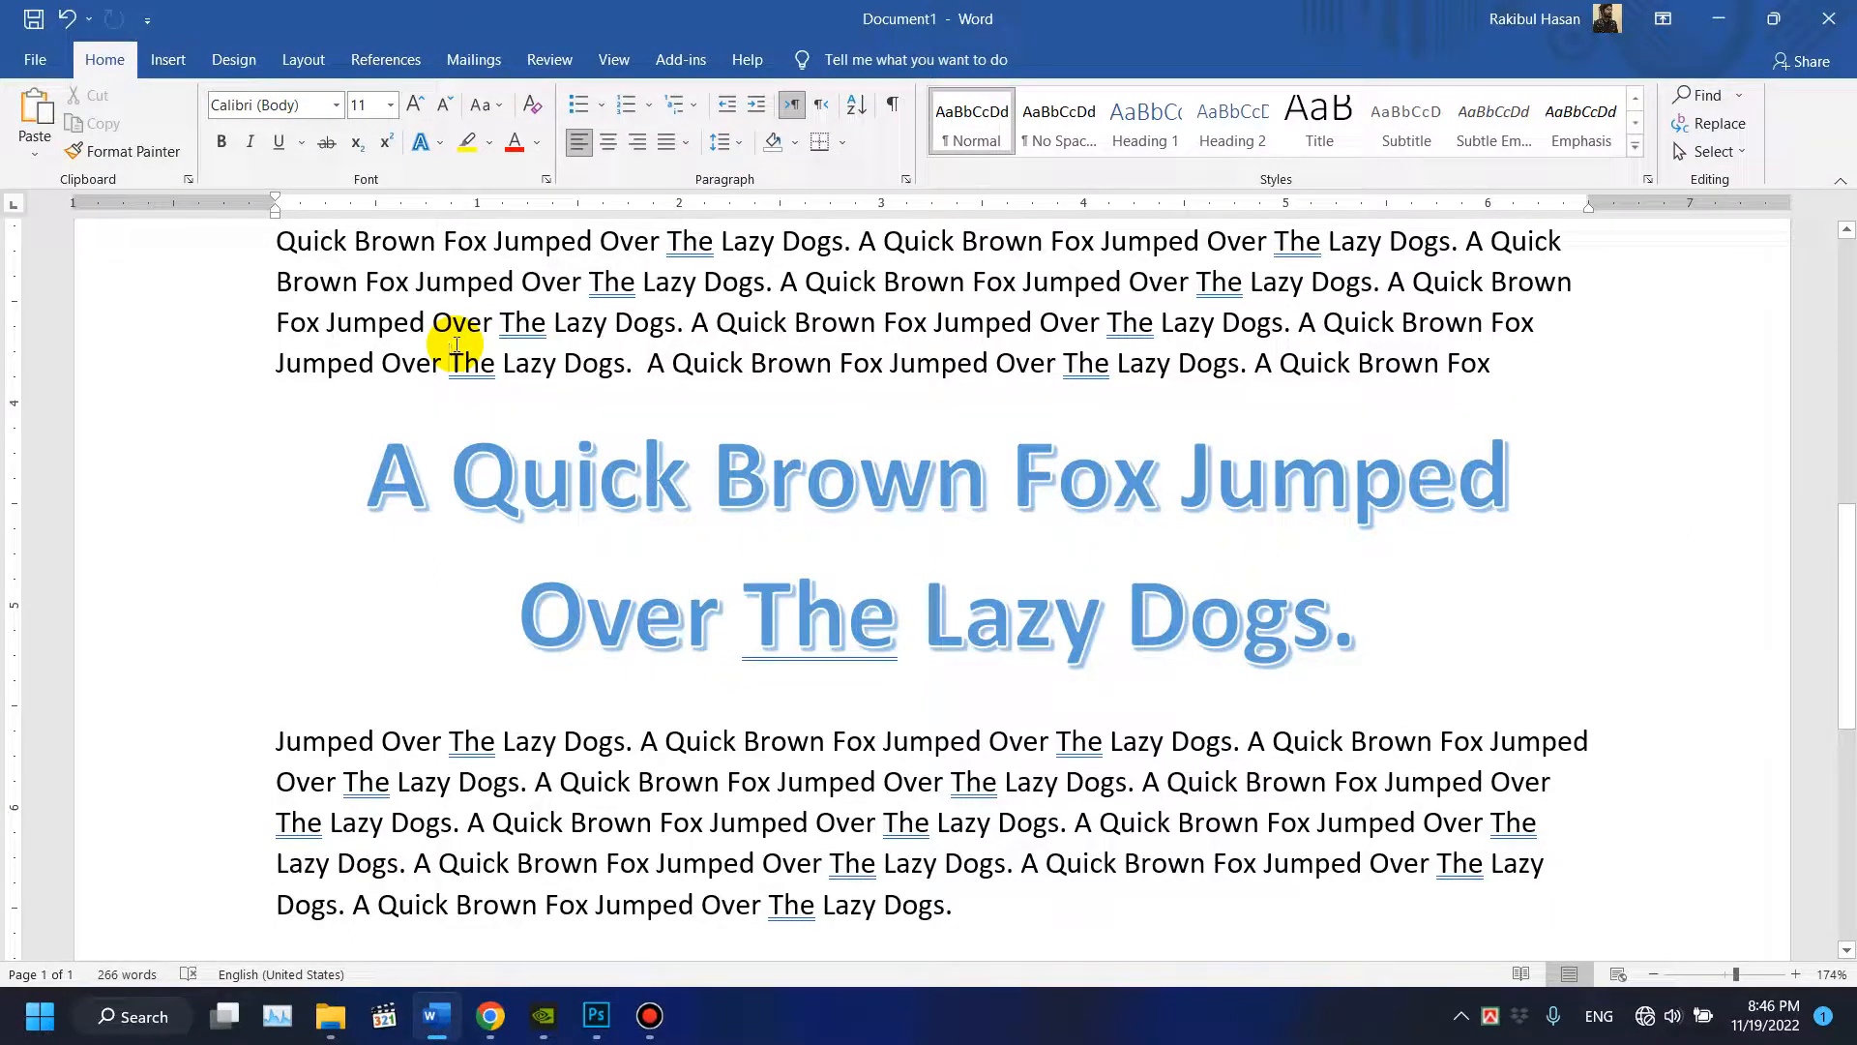
Reduce the WordArt text's font size to 14 so it fits on a single line.
click(483, 498)
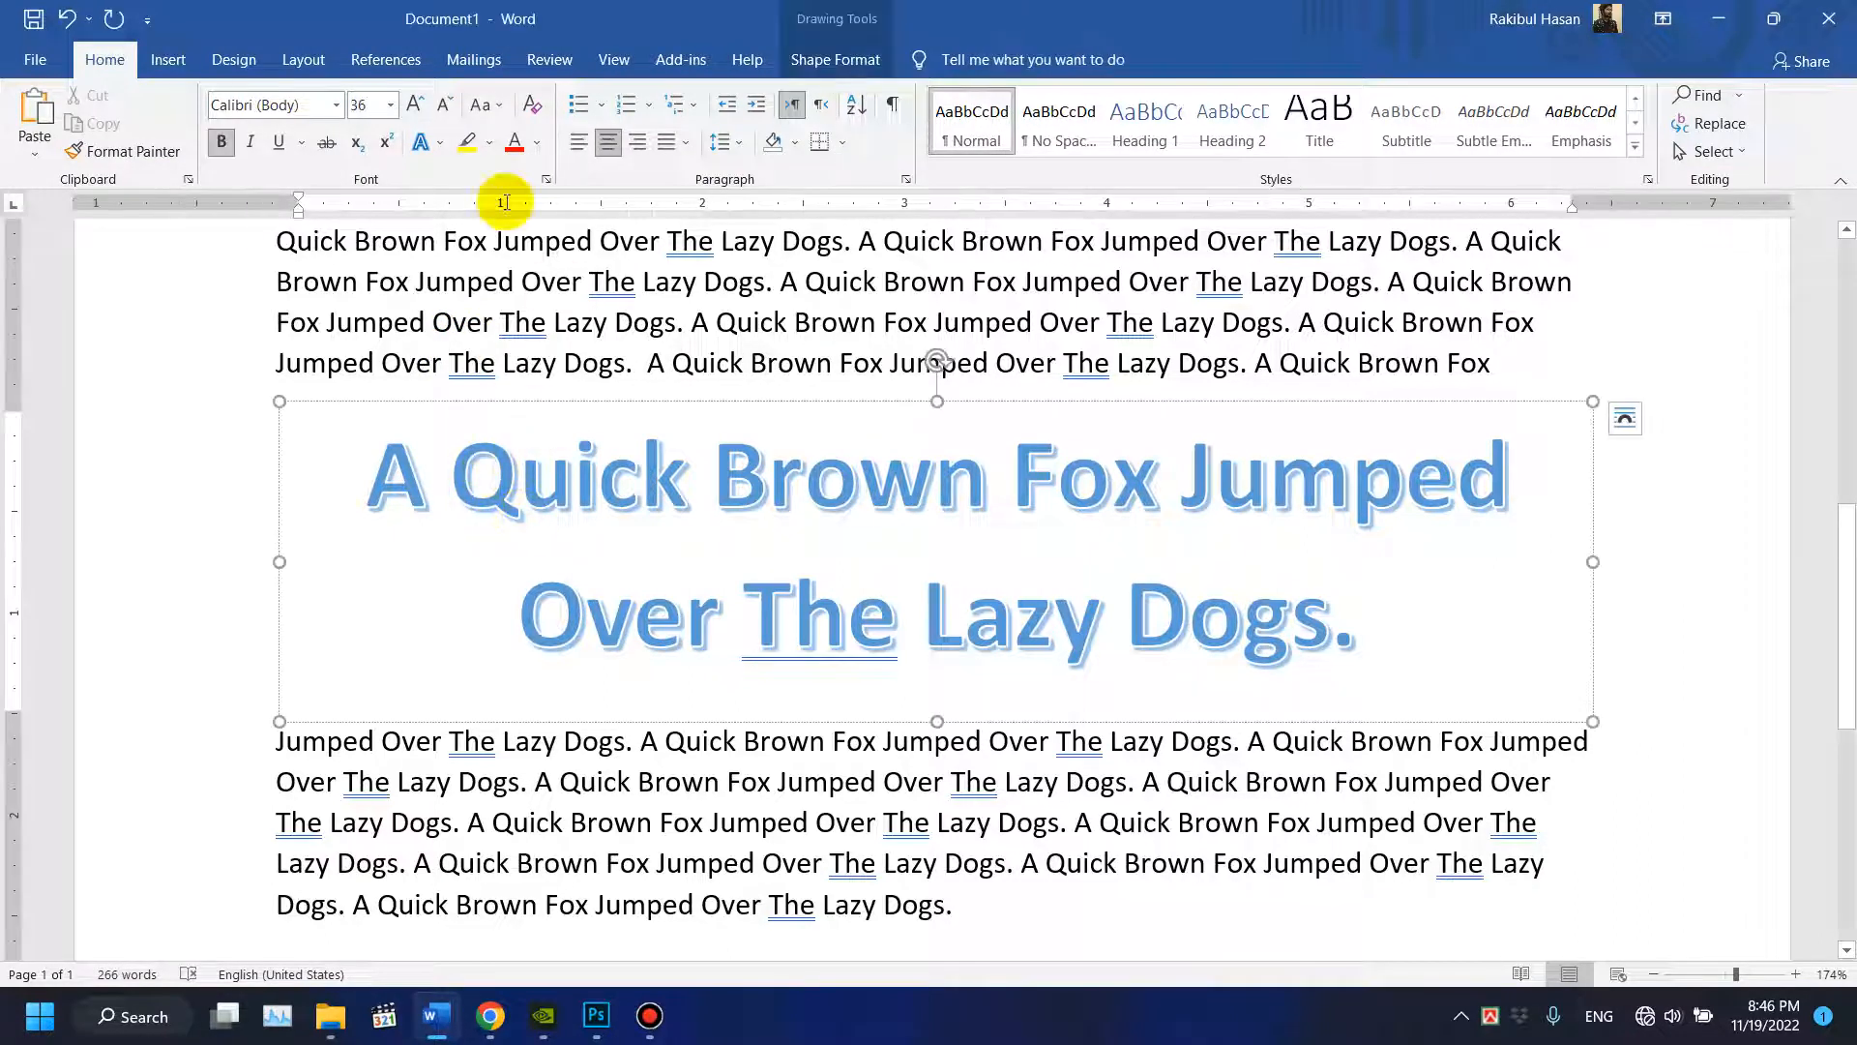
drag(1393, 639, 13, 394)
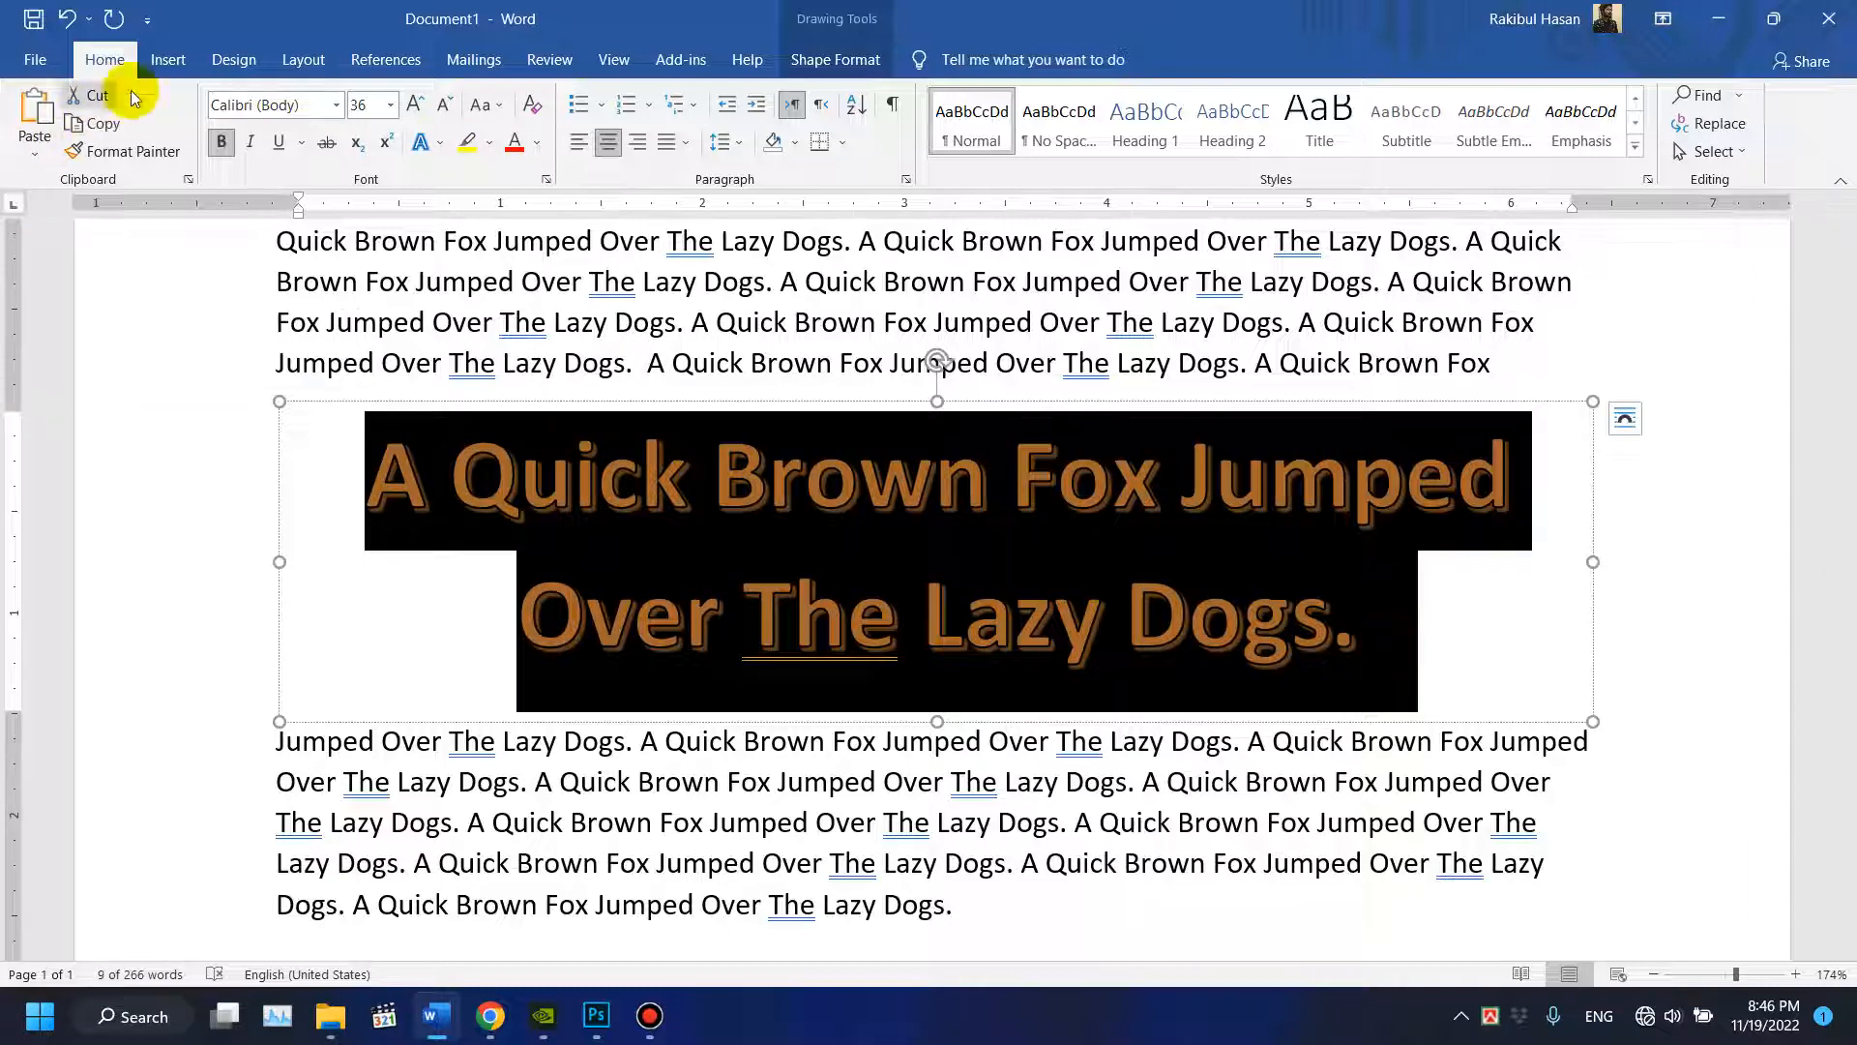
click(443, 107)
click(443, 107)
click(443, 106)
click(444, 106)
click(443, 106)
click(443, 106)
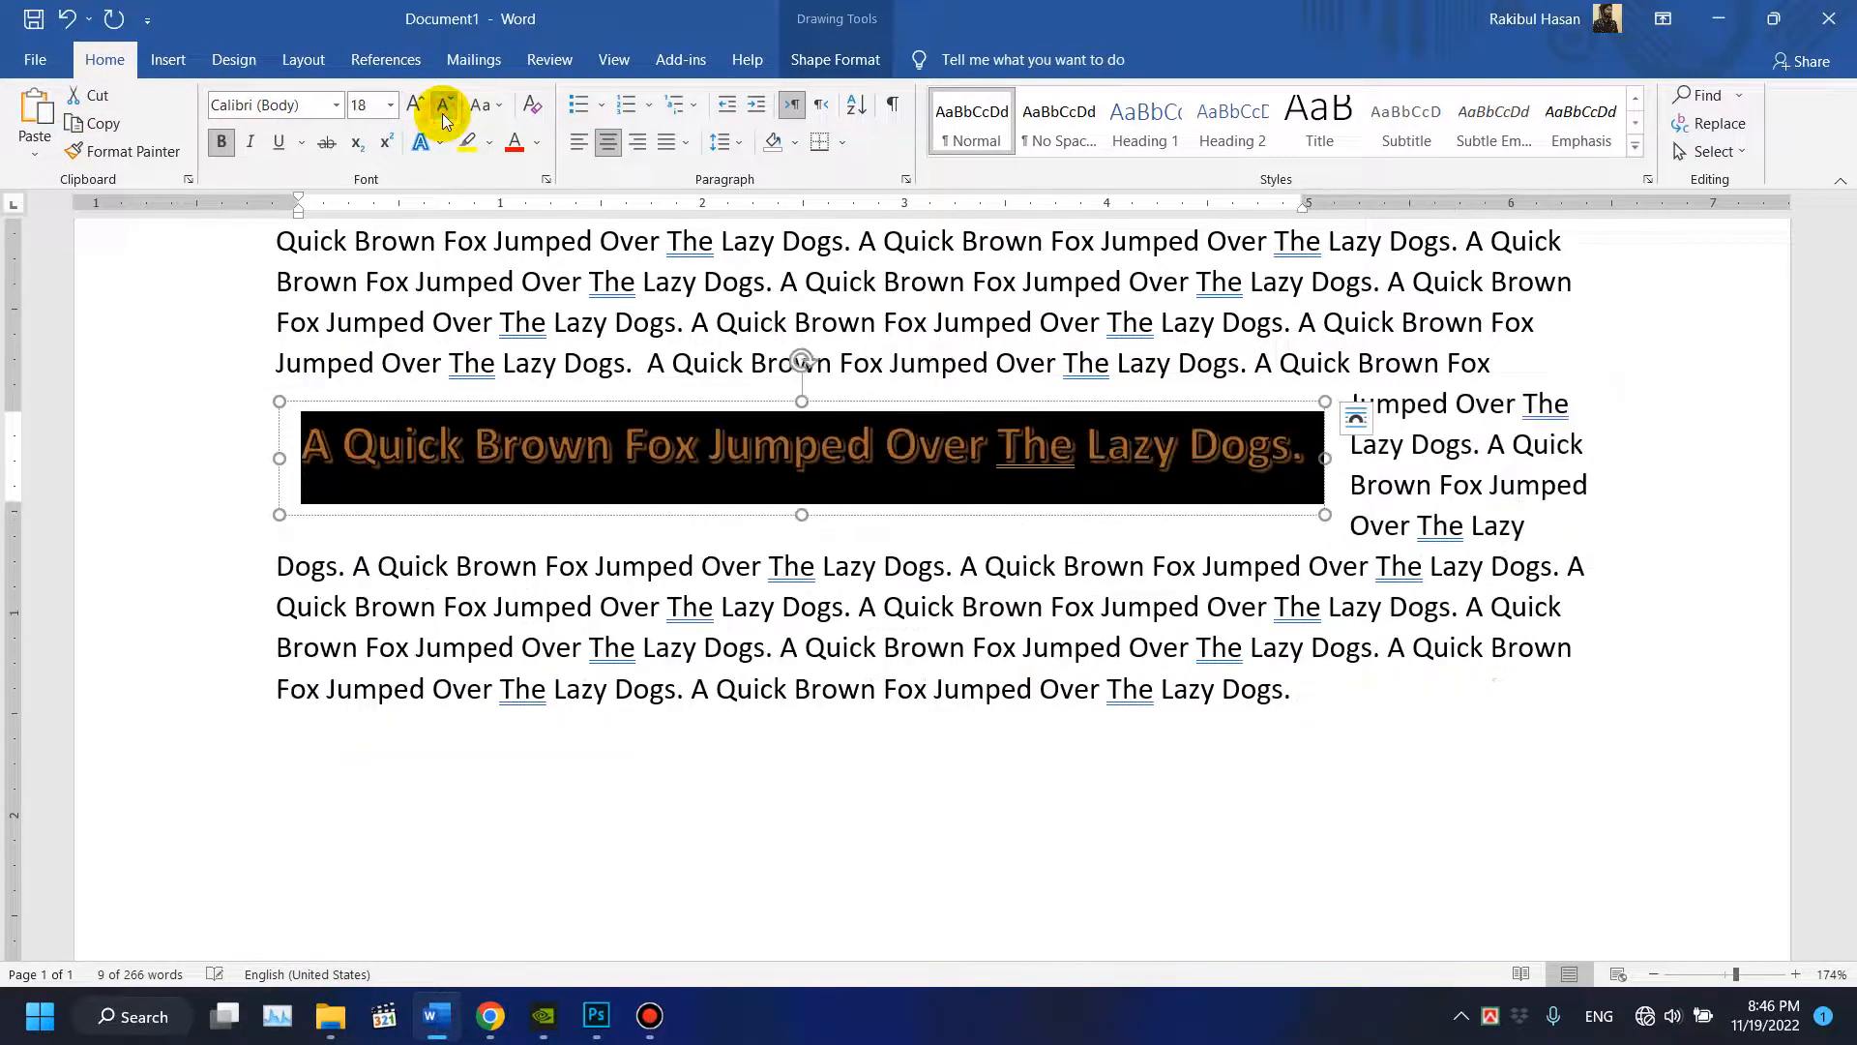
click(443, 106)
click(443, 107)
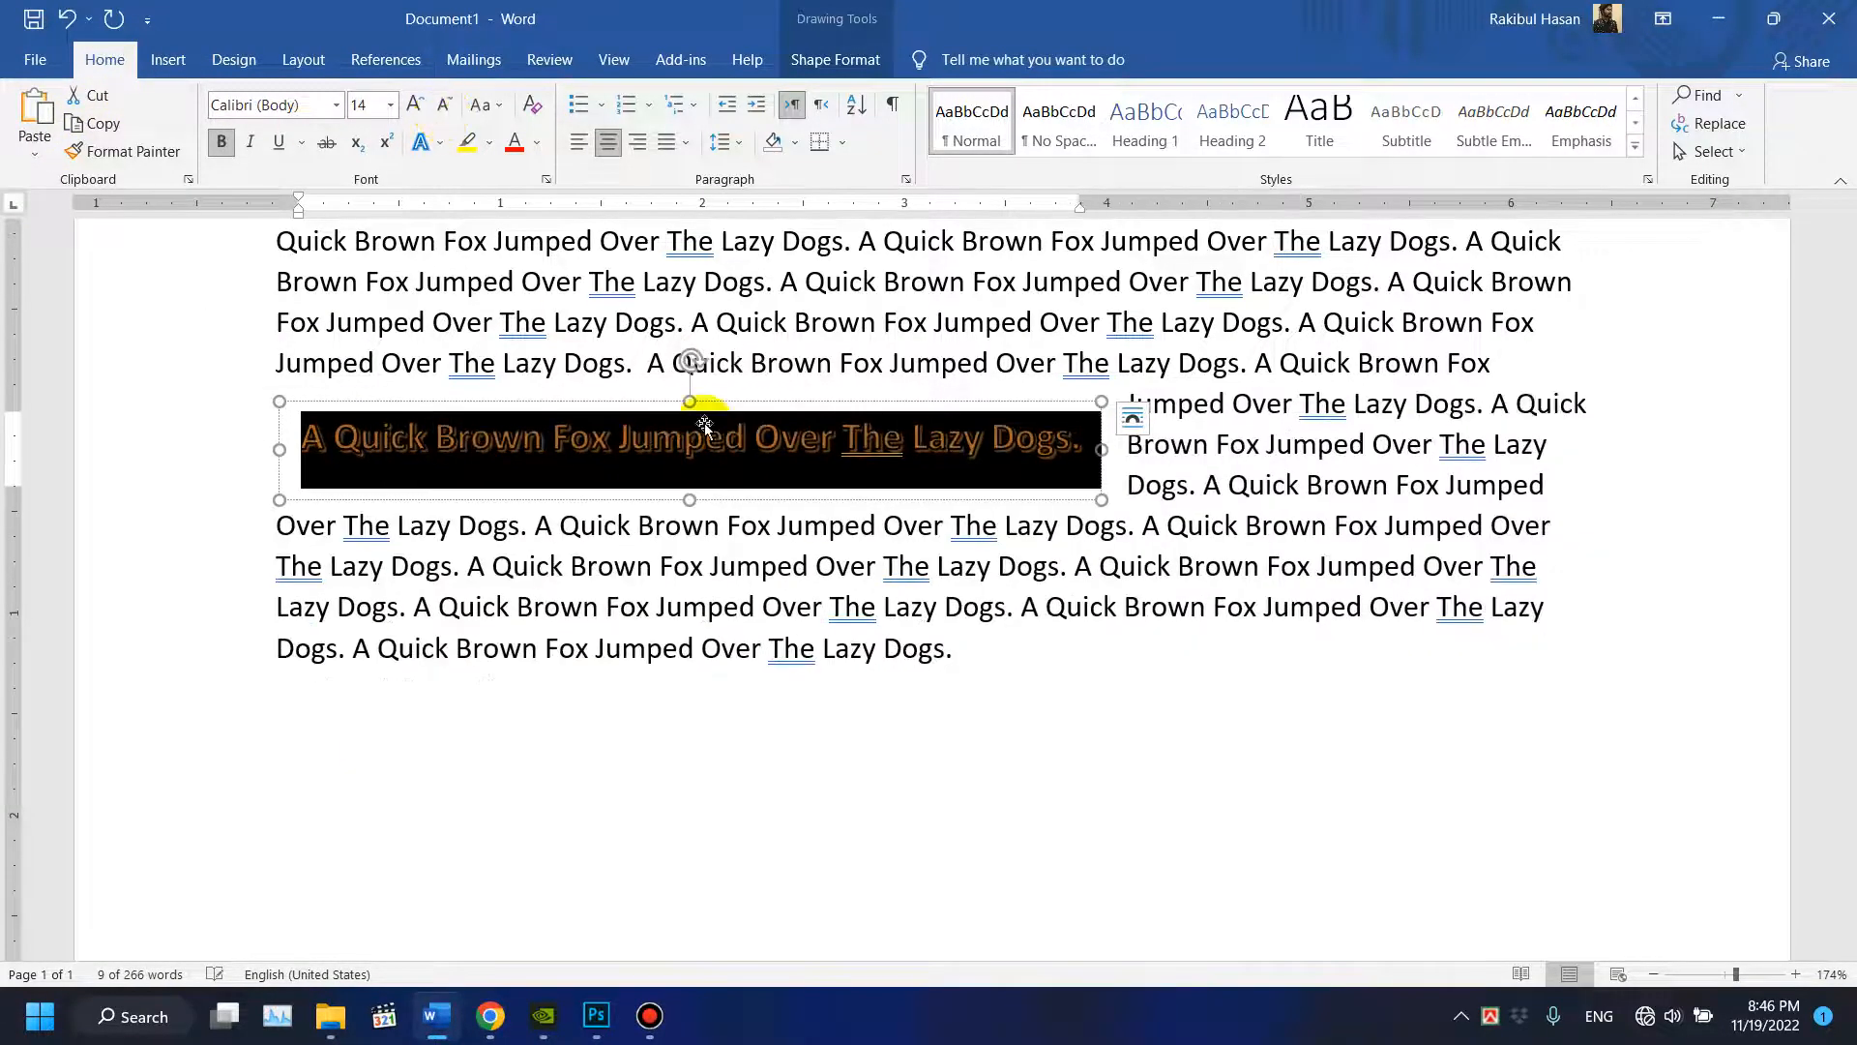
click(1103, 489)
Clear all formatting from the gold first sentence of the body paragraph.
scroll(734, 465, up, 5)
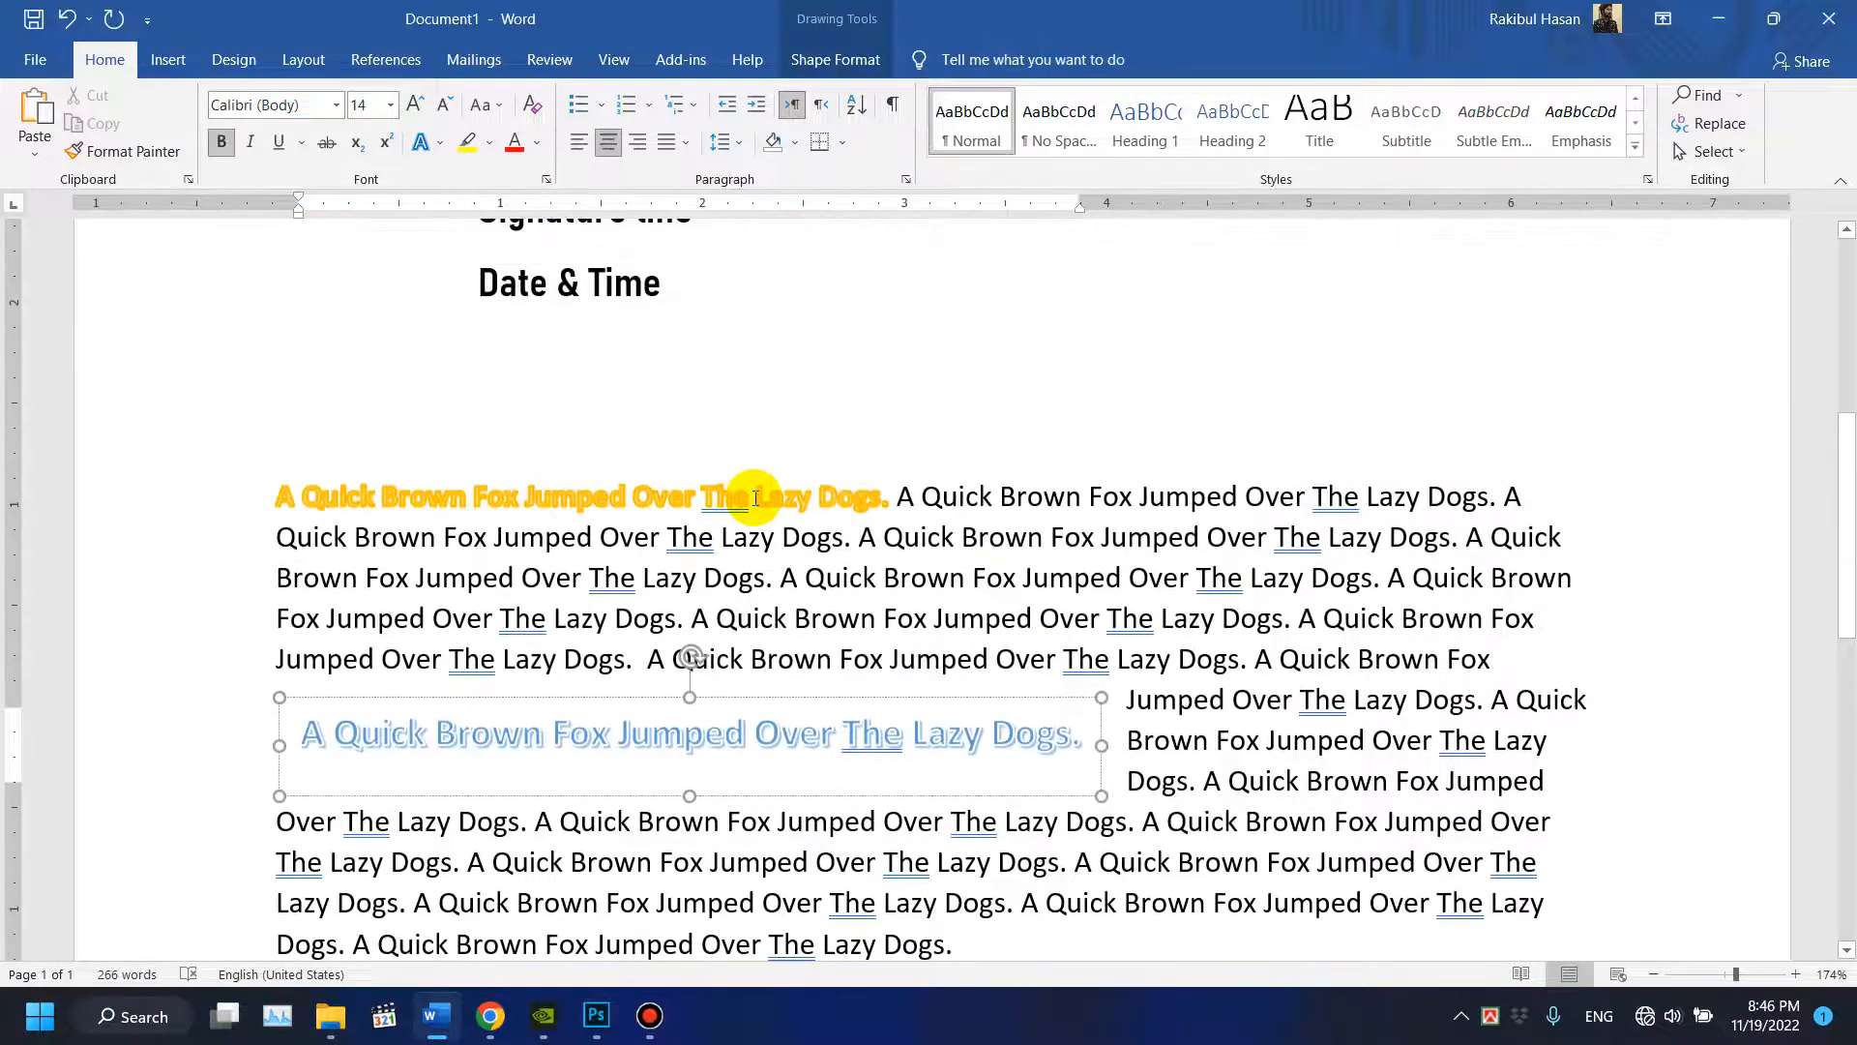
drag(883, 494, 300, 496)
click(169, 59)
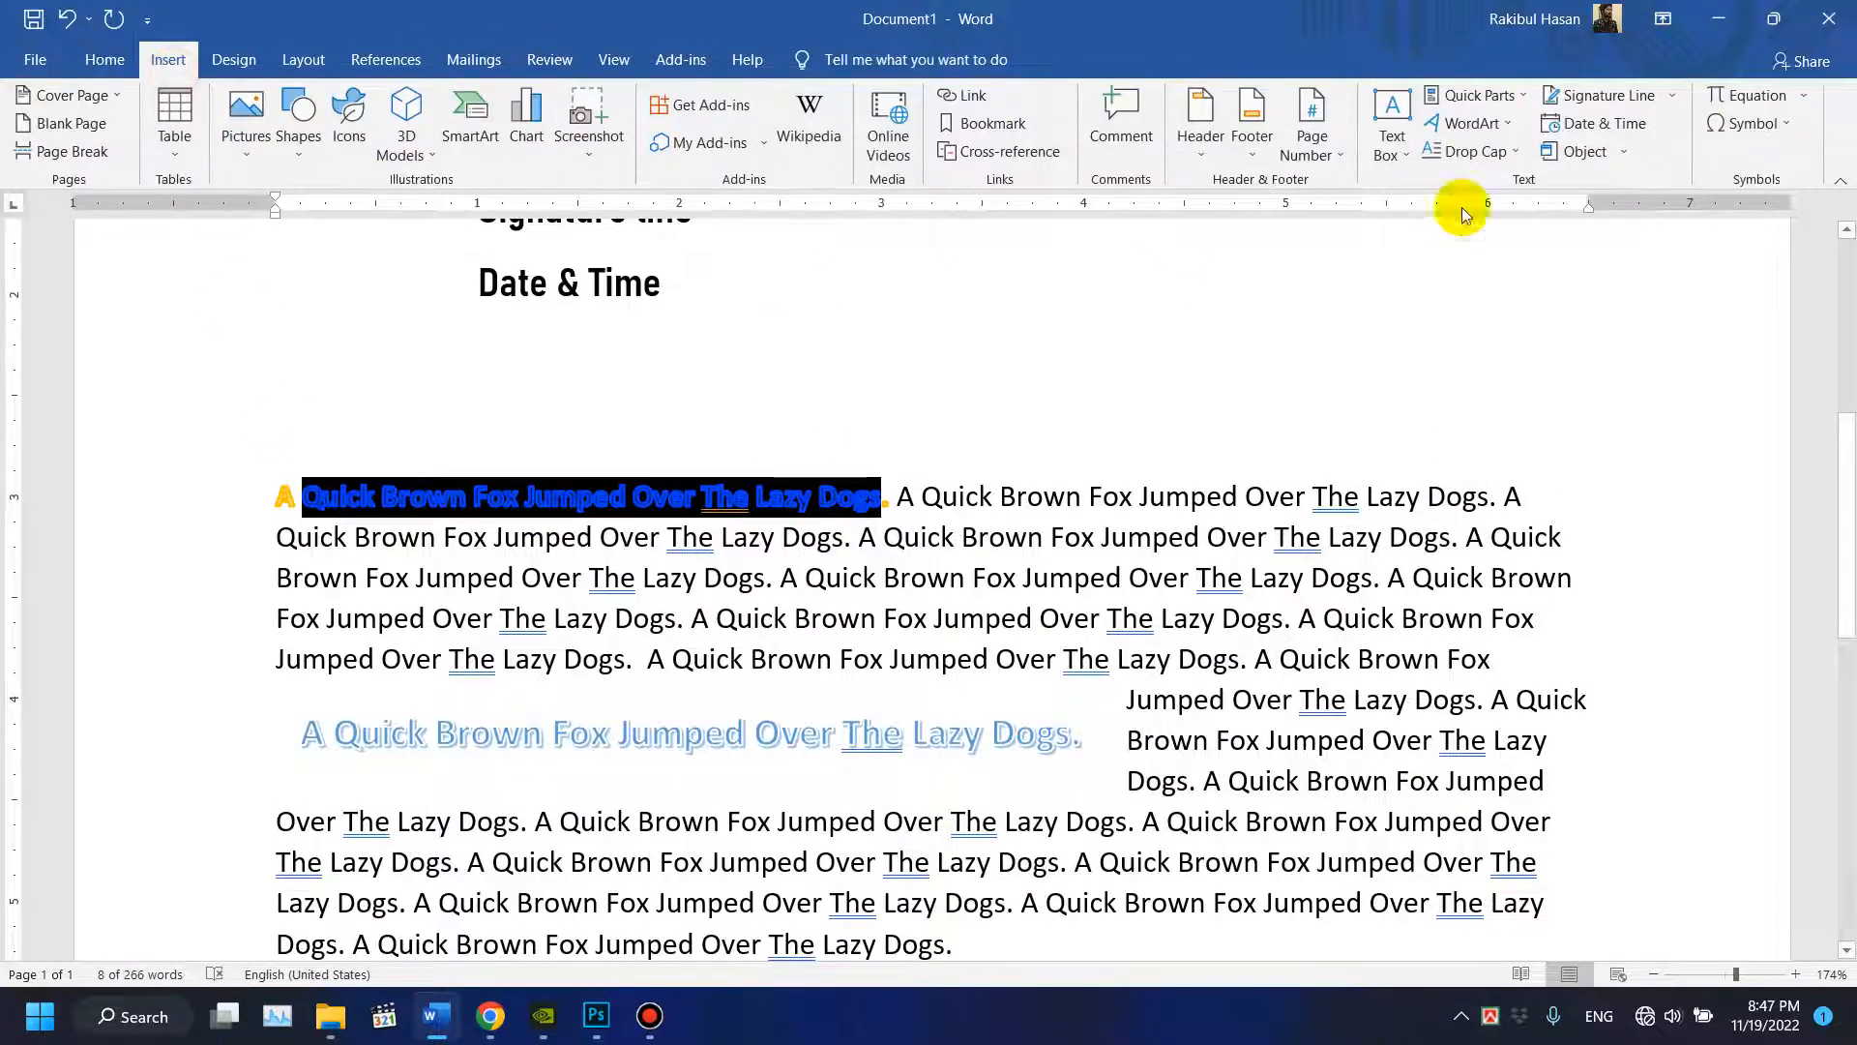
drag(892, 508, 257, 500)
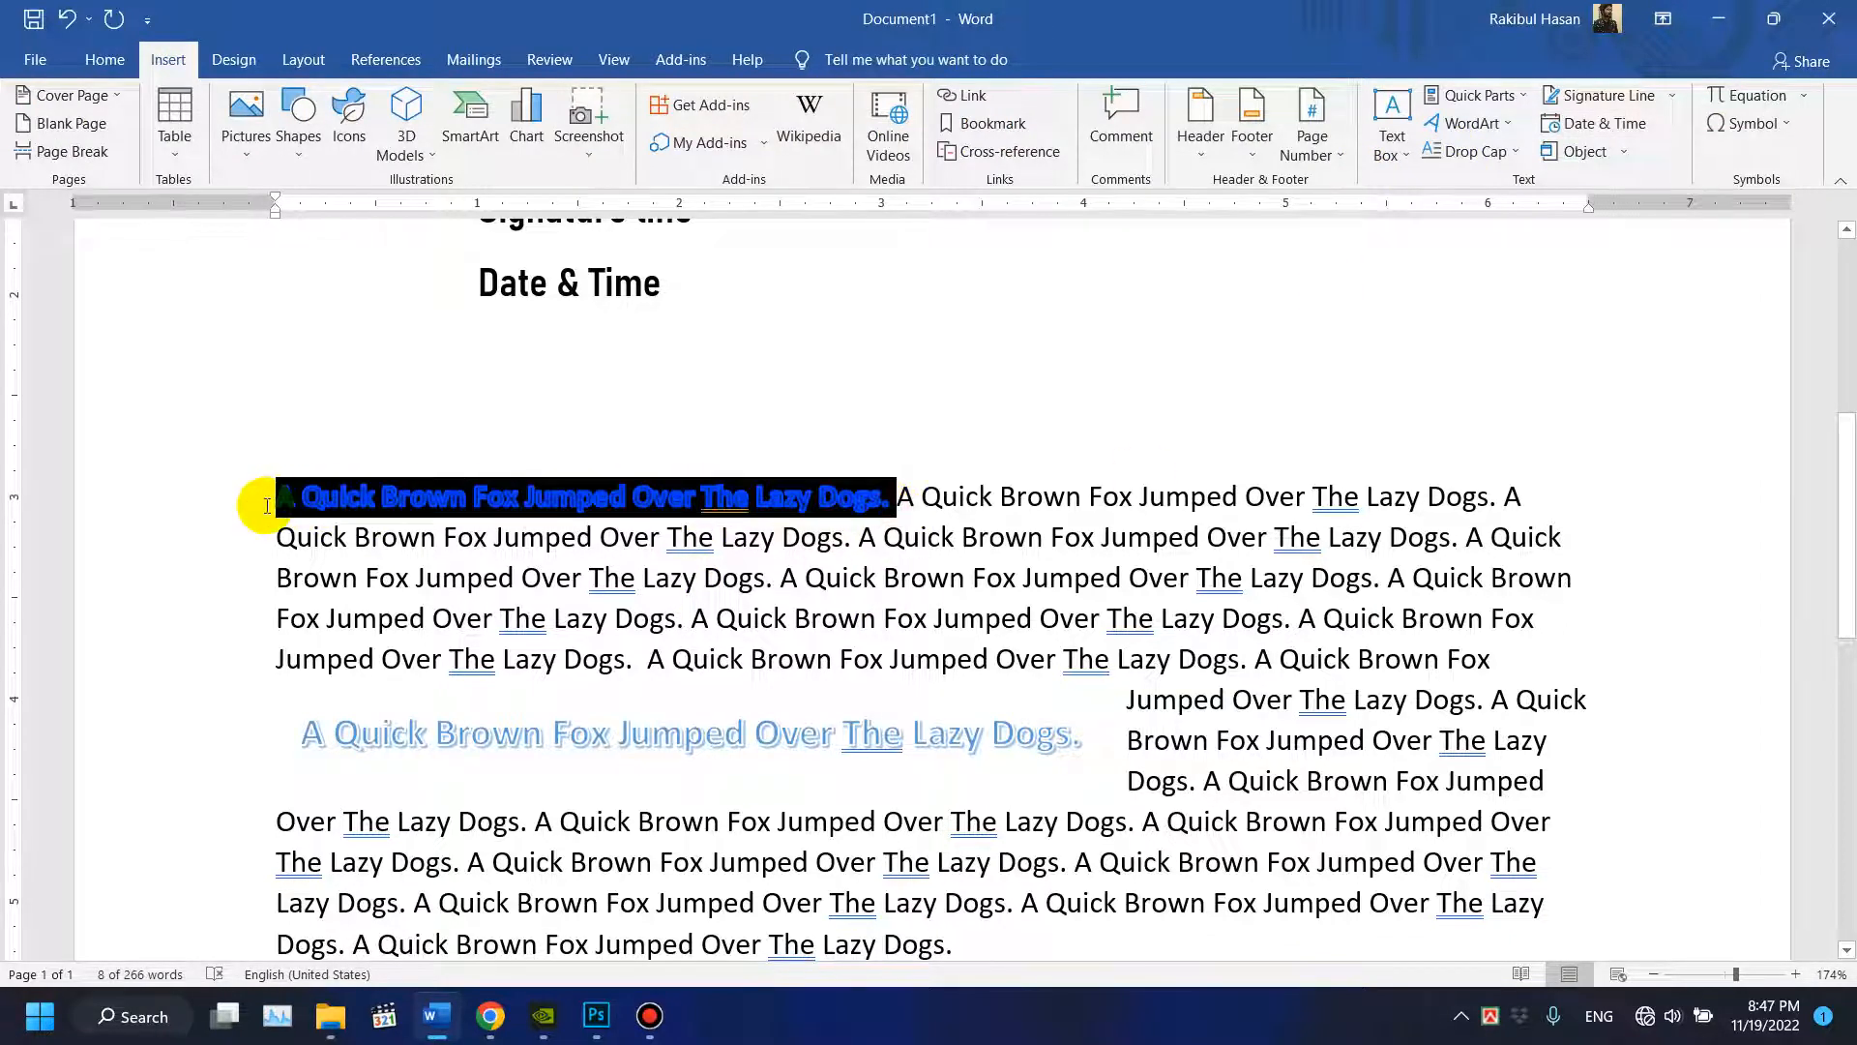
click(104, 60)
click(531, 104)
click(759, 471)
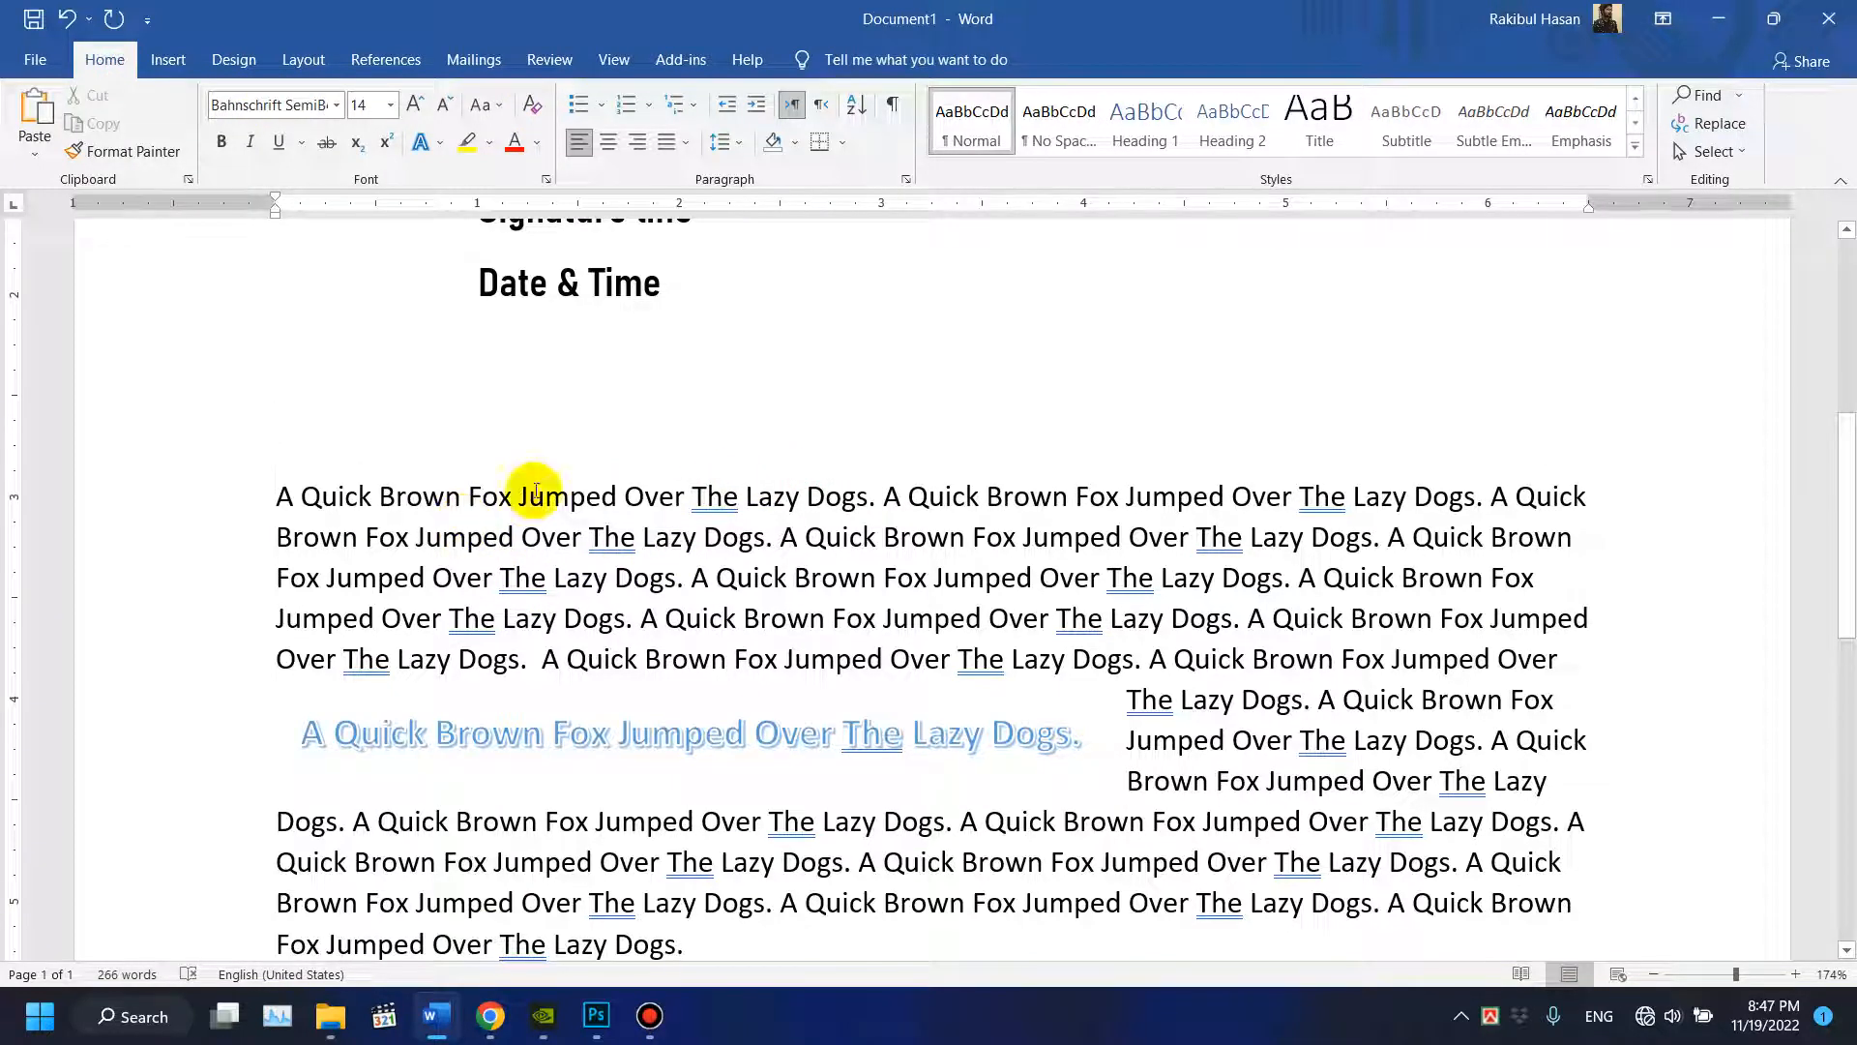
Apply a Dropped drop cap to the first letter of the body paragraph.
click(168, 60)
click(450, 578)
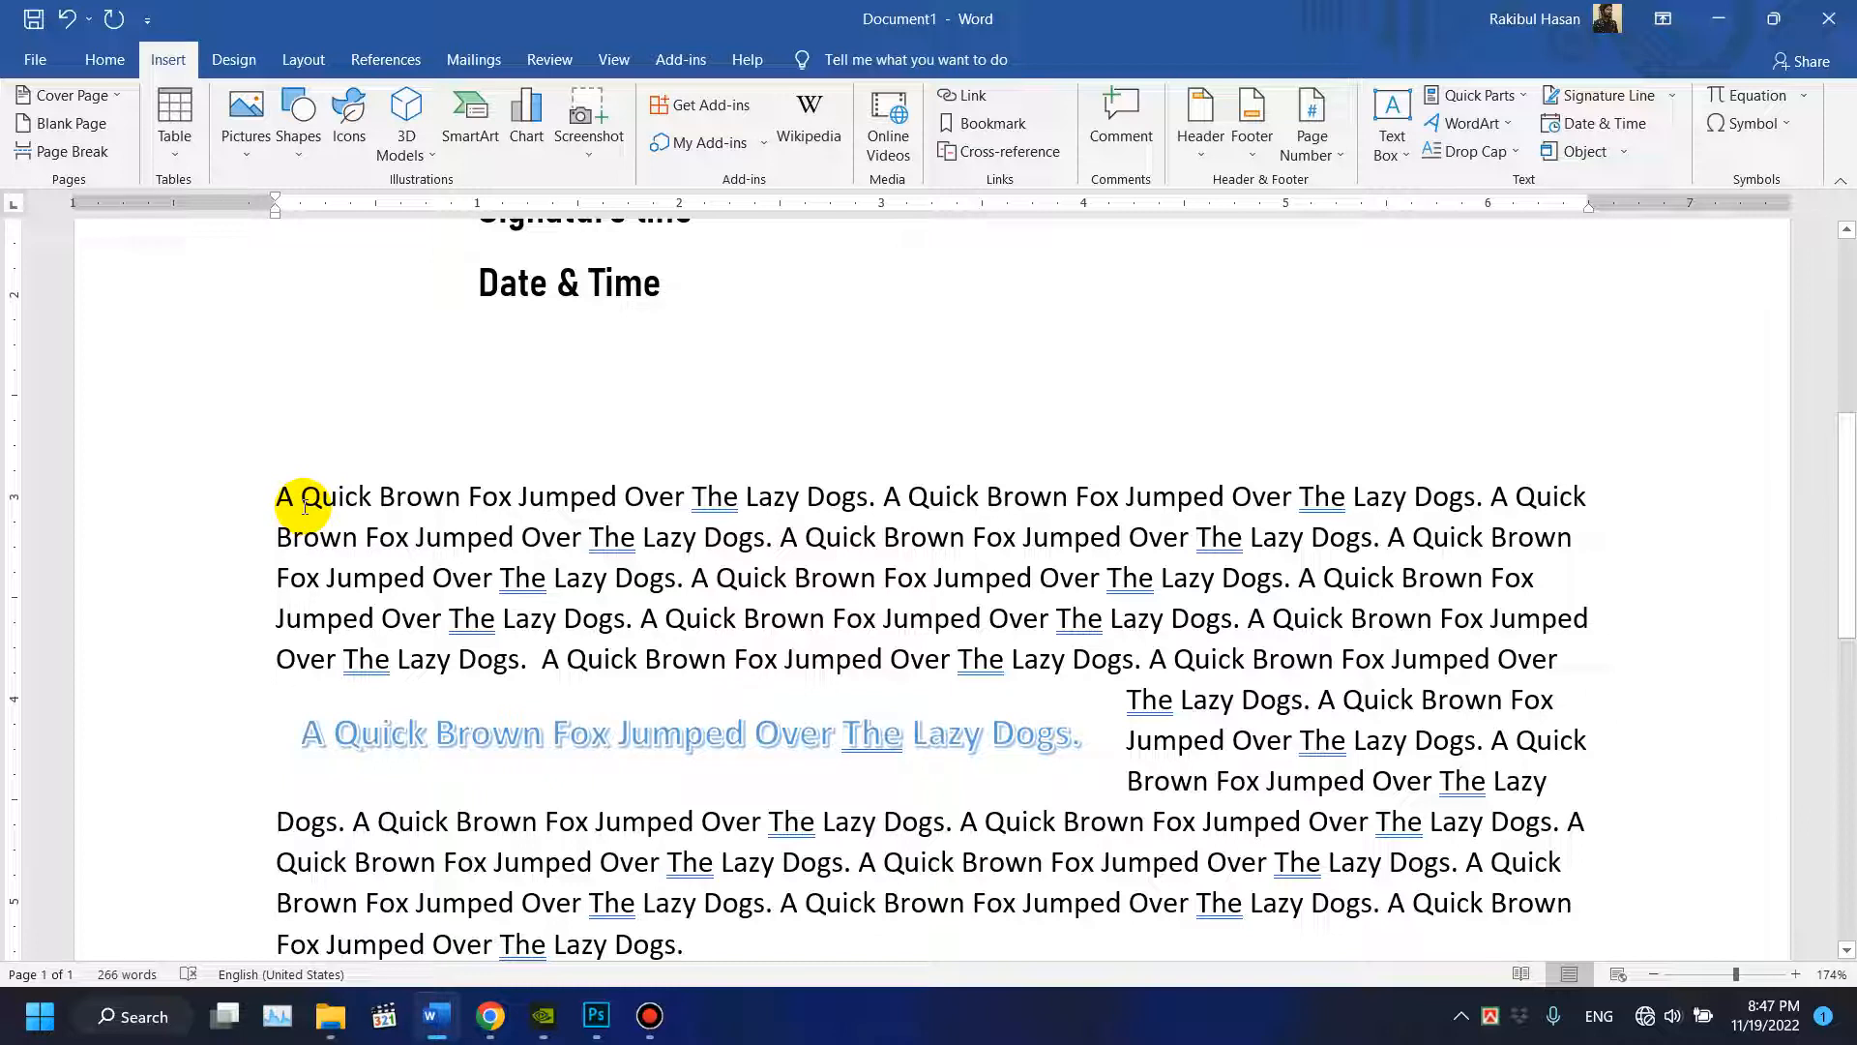
click(682, 536)
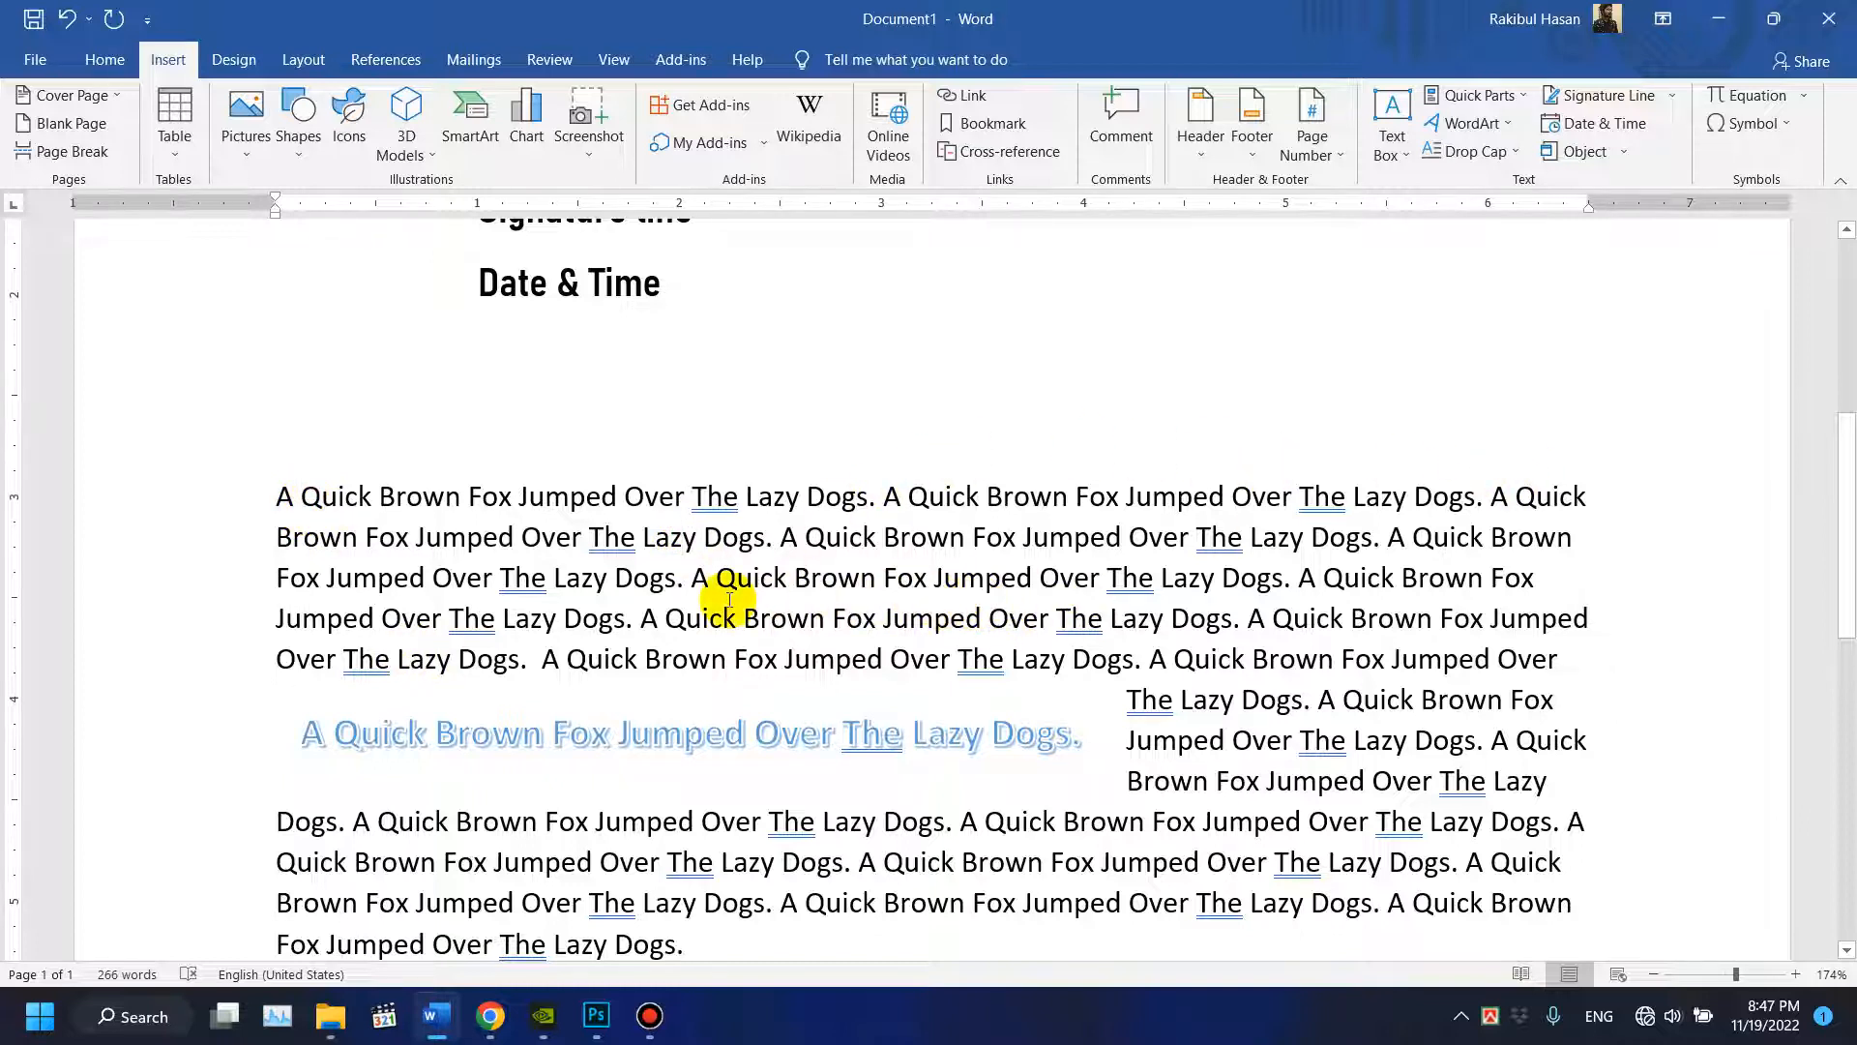
scroll(729, 601, down, 1)
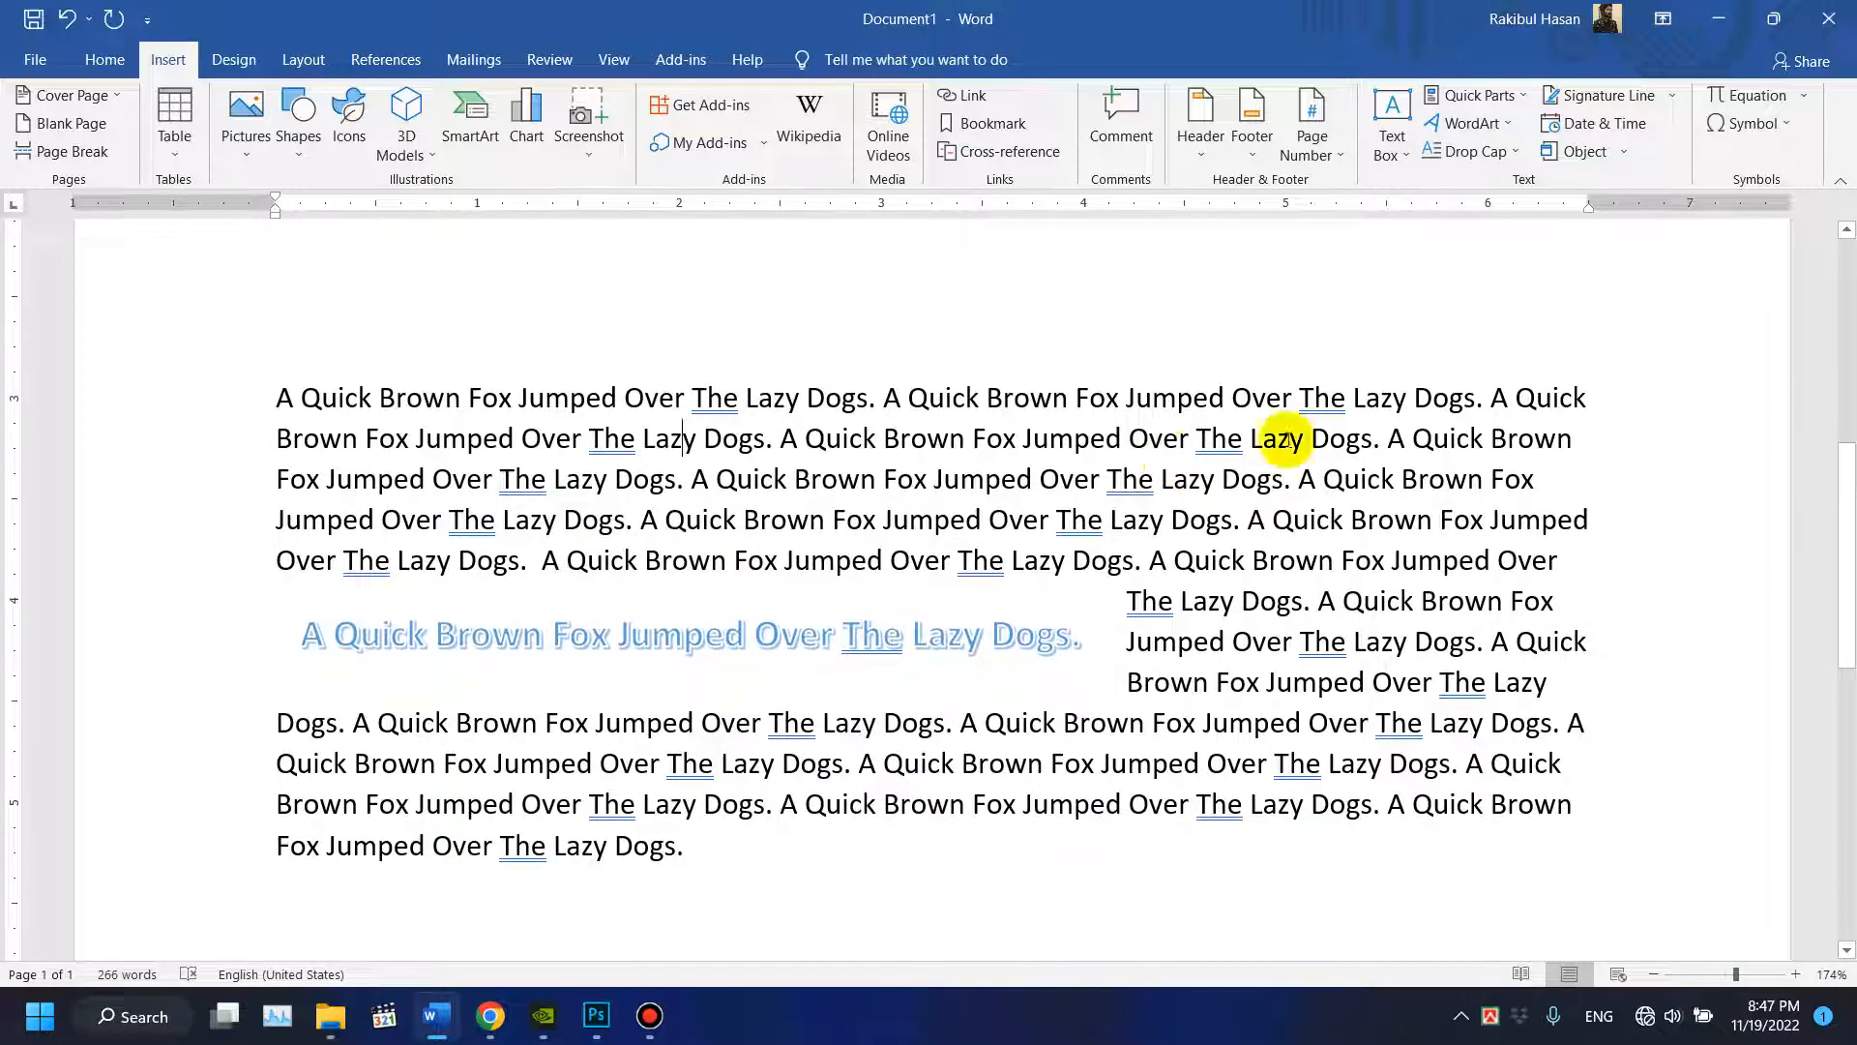
click(1470, 151)
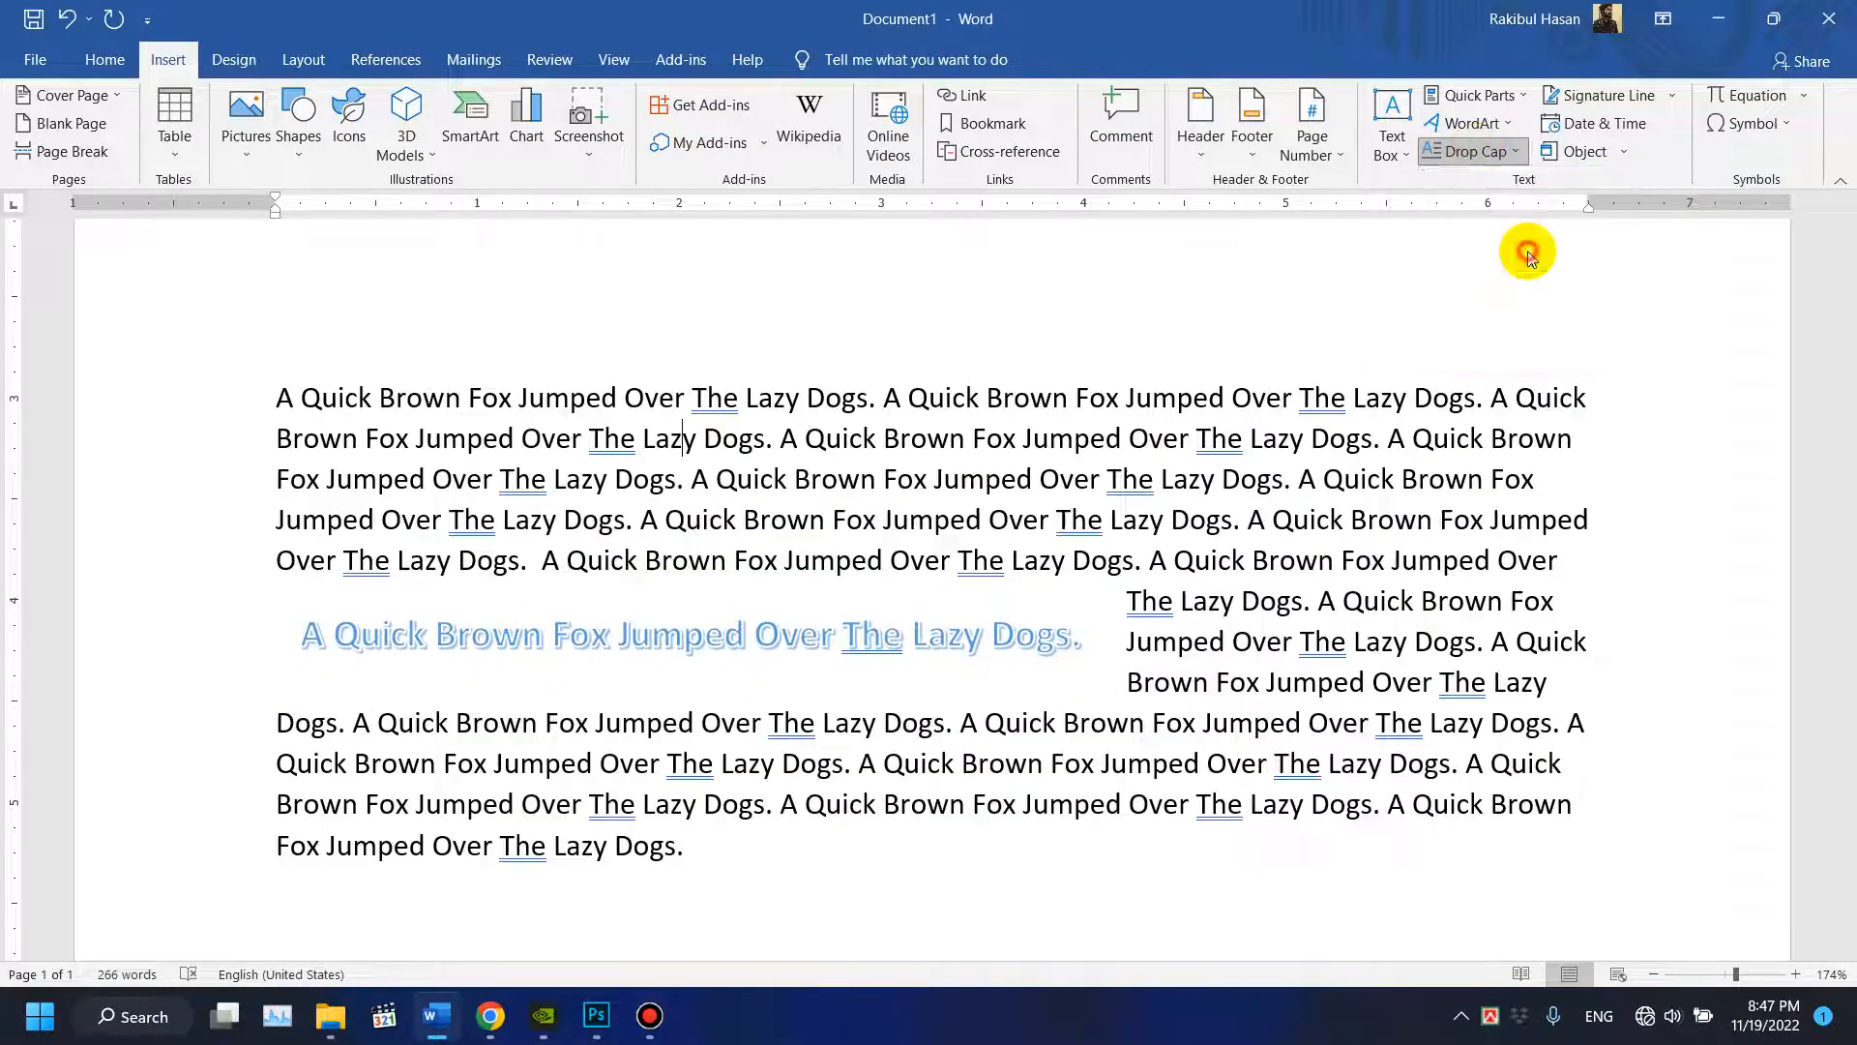
click(1512, 245)
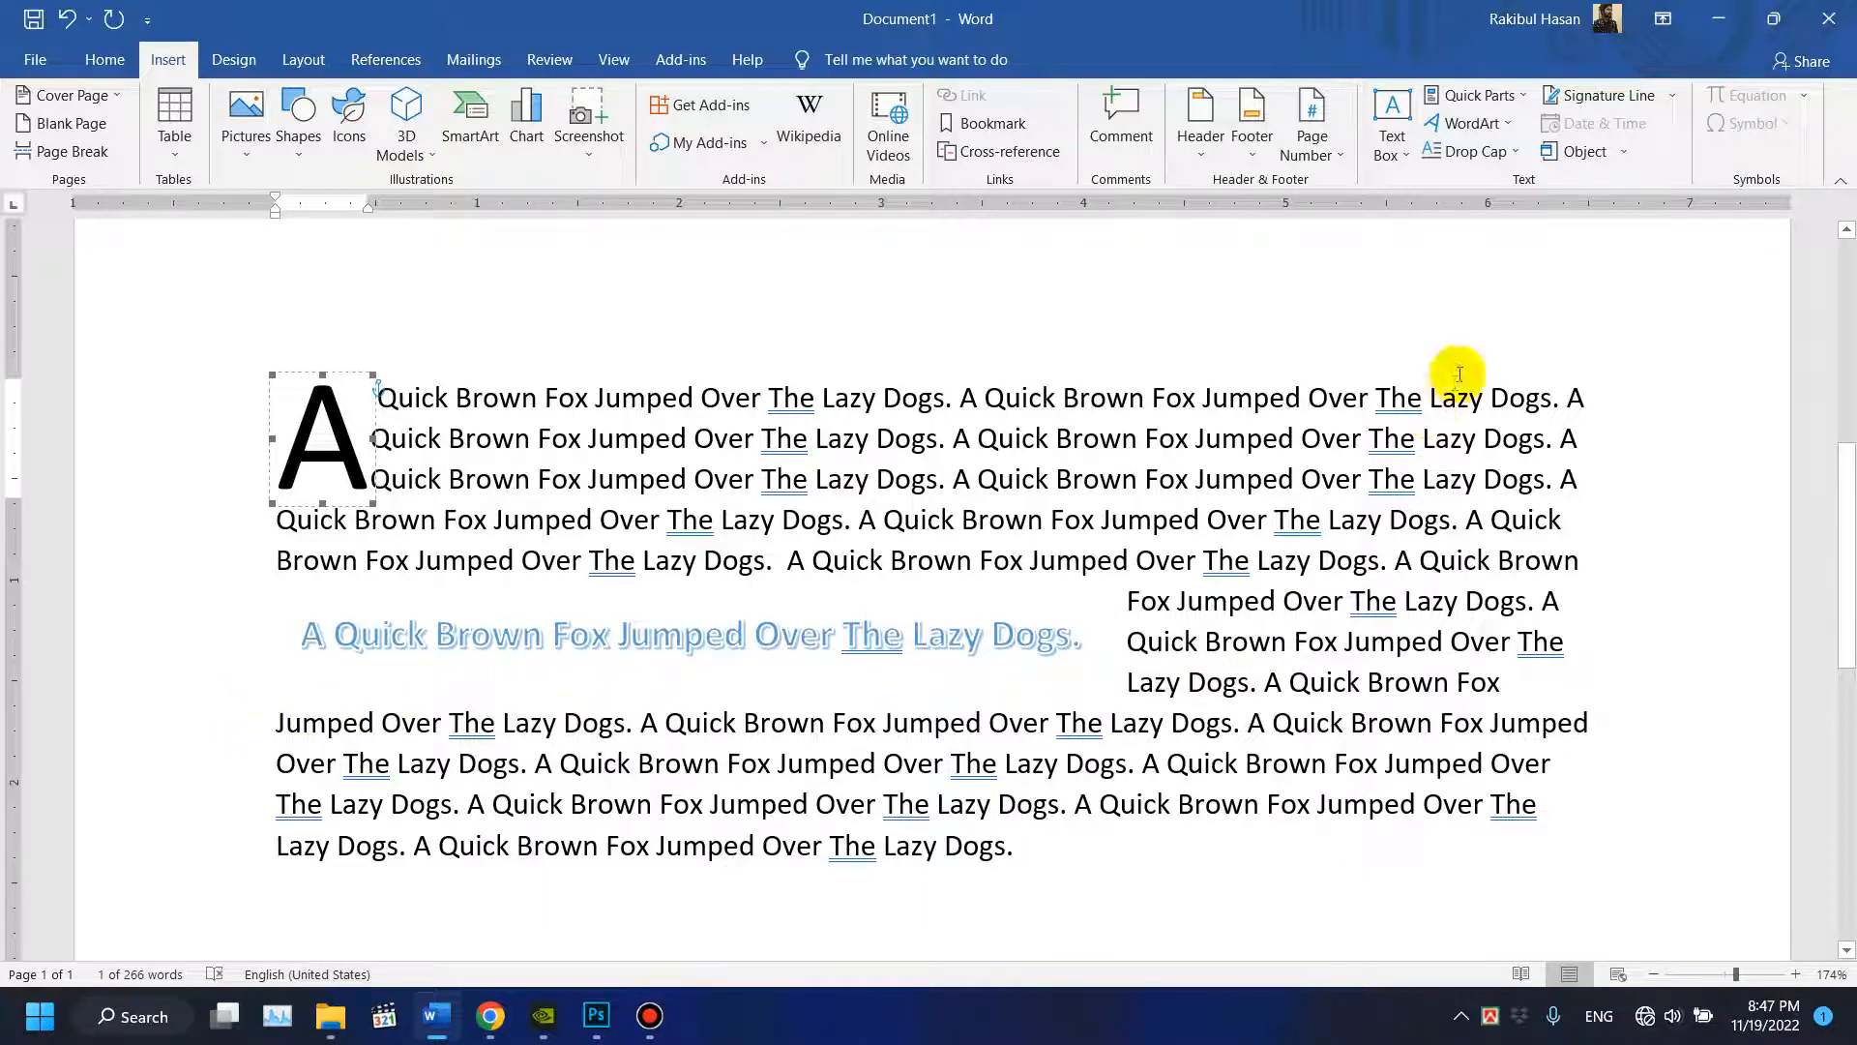
Switch the drop cap to the In margin position and back to Dropped.
click(1471, 152)
click(1512, 298)
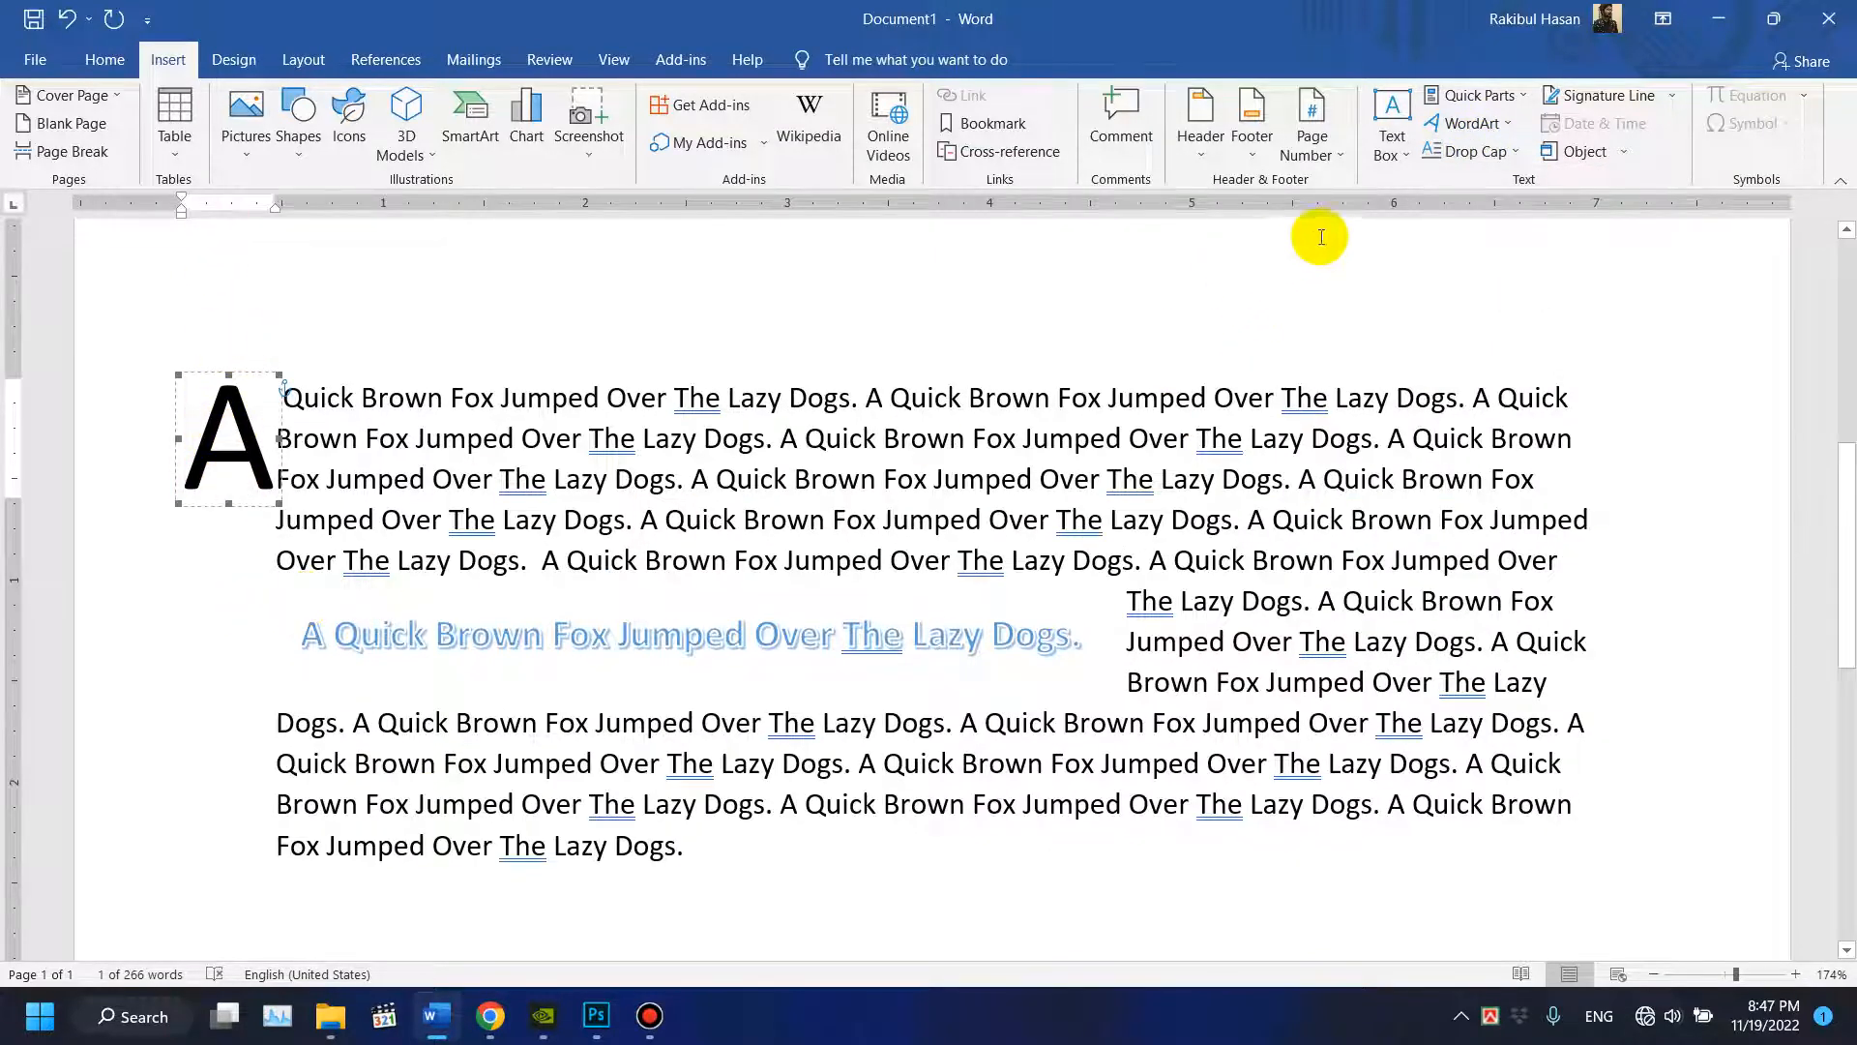
click(1465, 152)
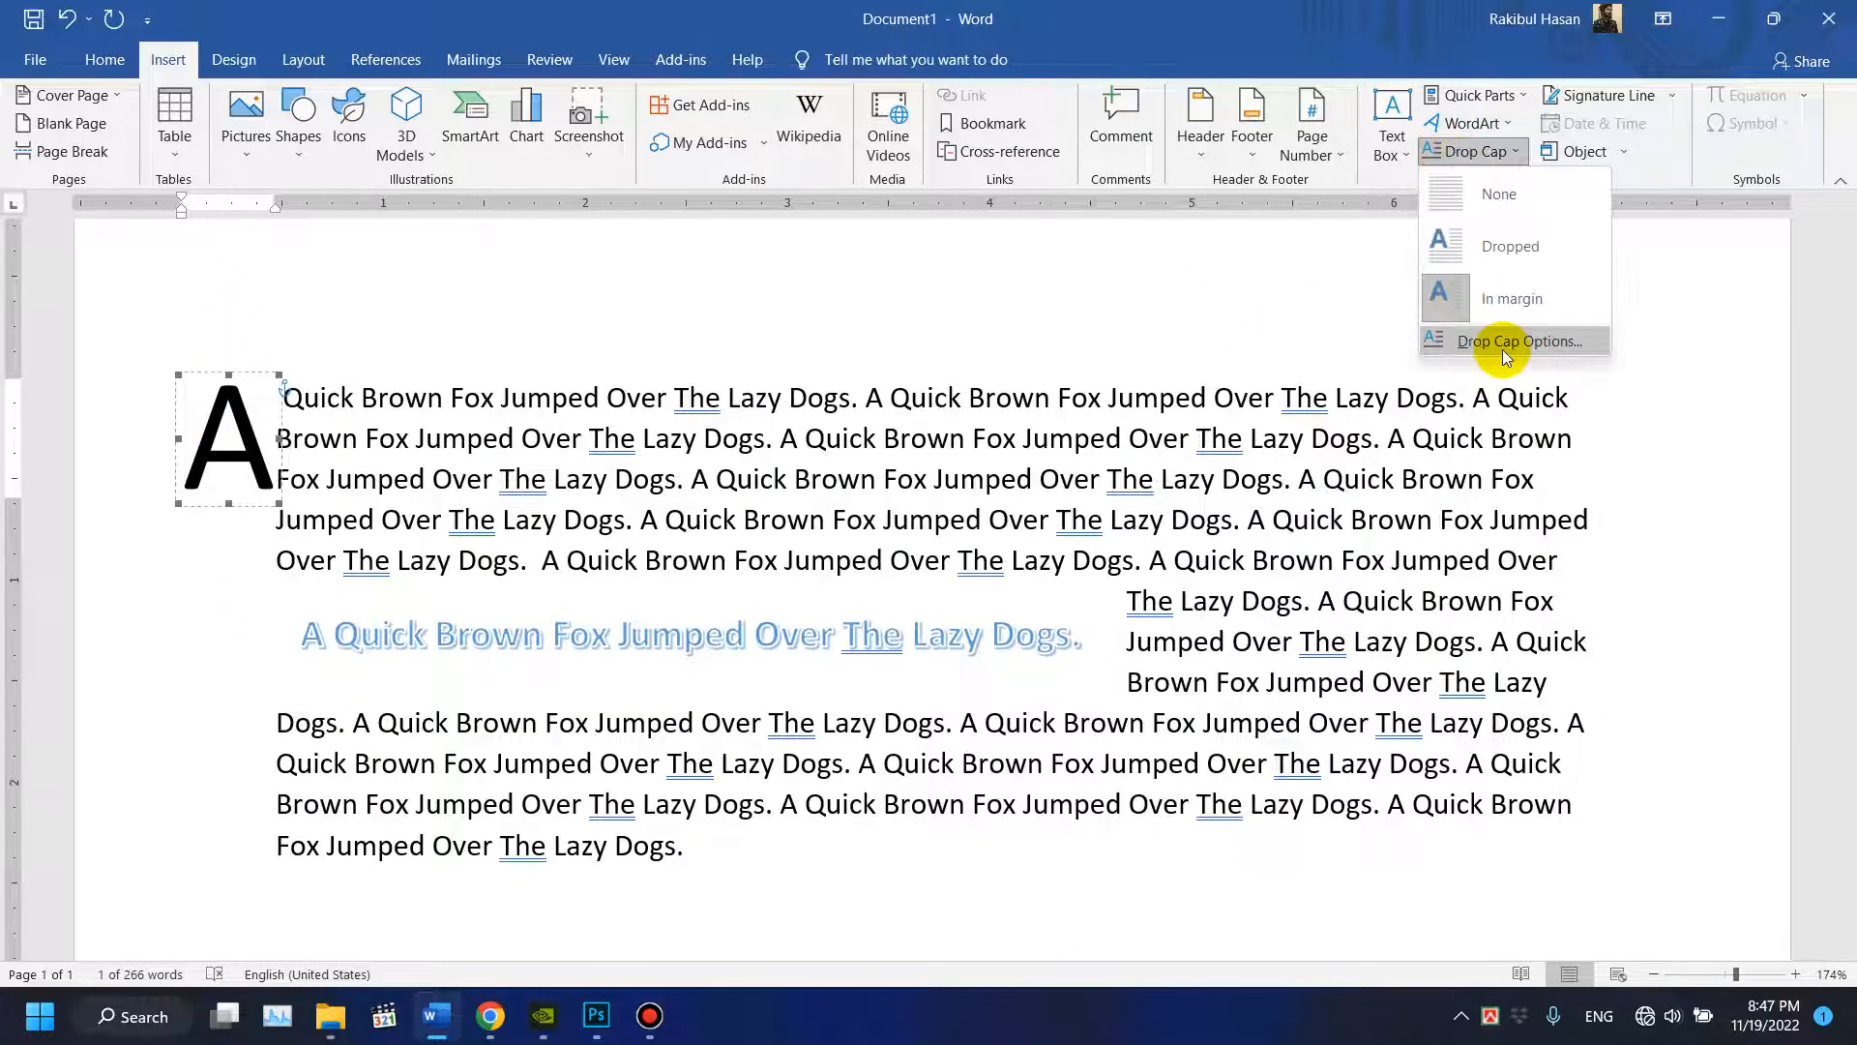
click(1511, 249)
Set the drop cap's lines to drop to 4 in the drop cap options.
click(1466, 151)
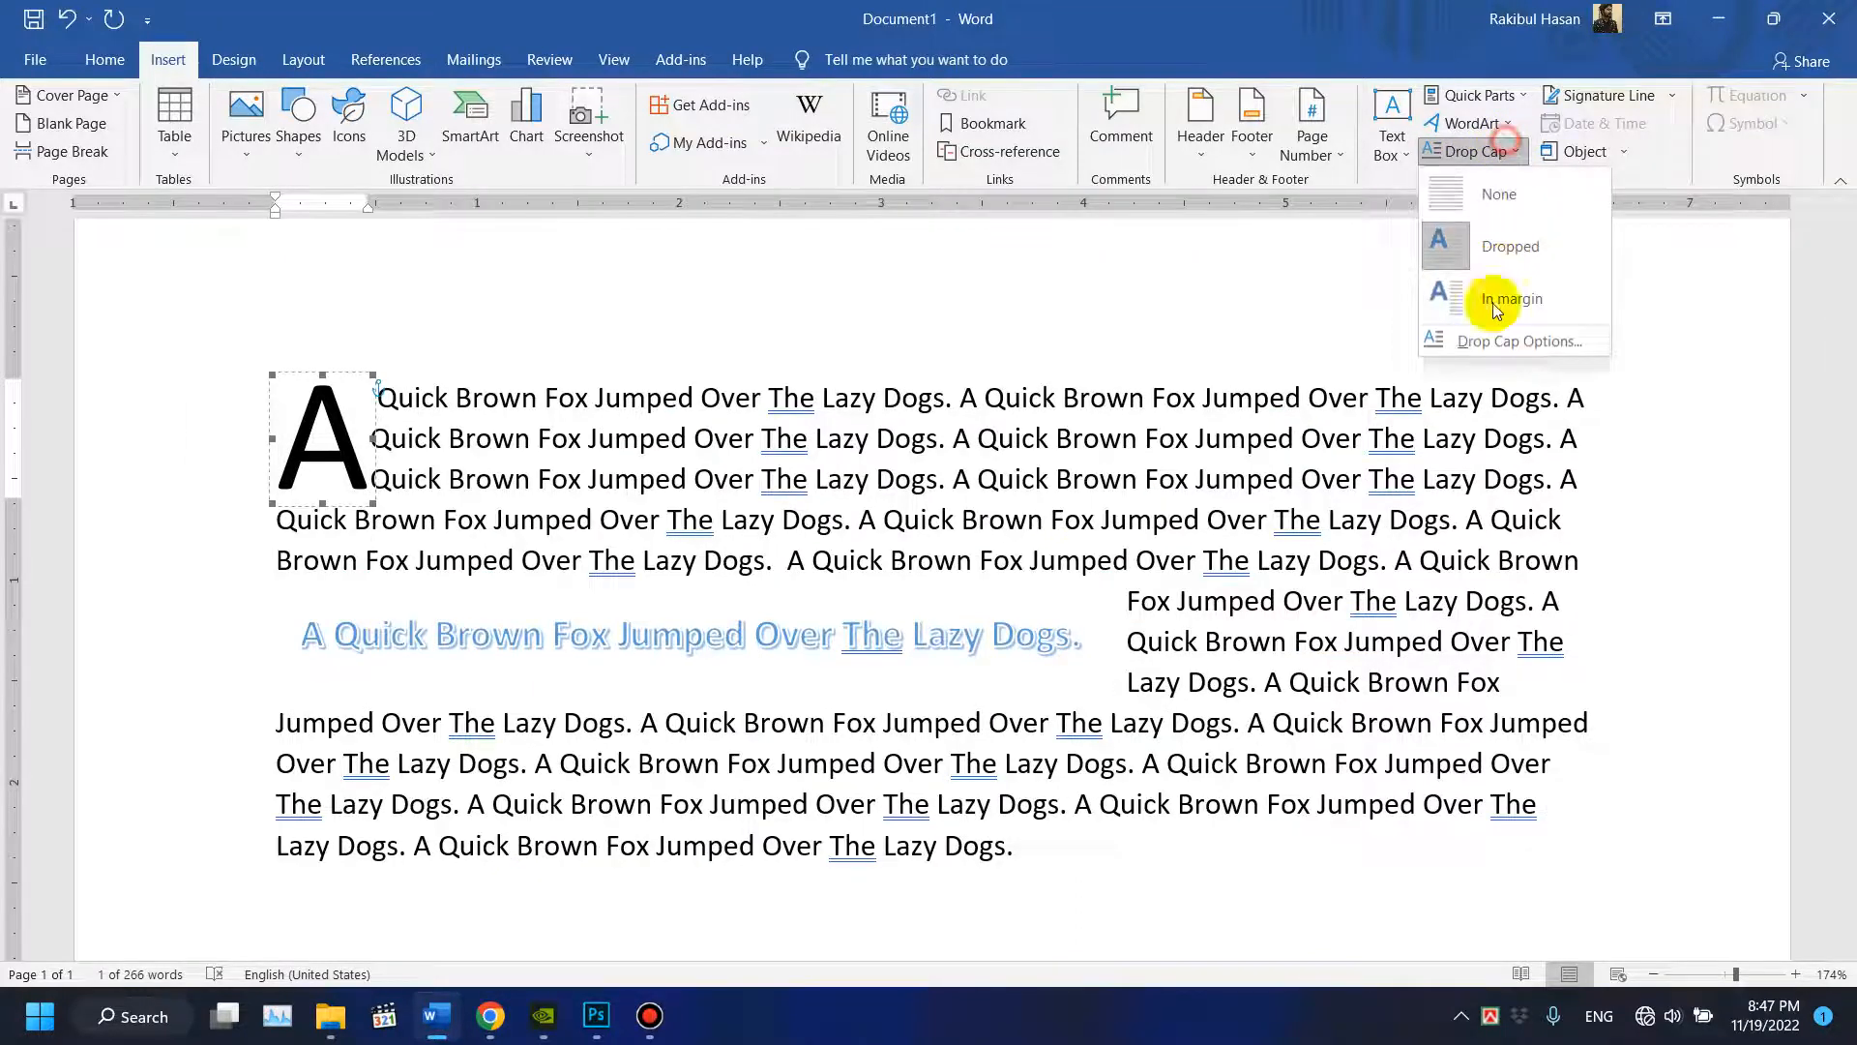
click(1548, 341)
drag(1542, 247, 1568, 223)
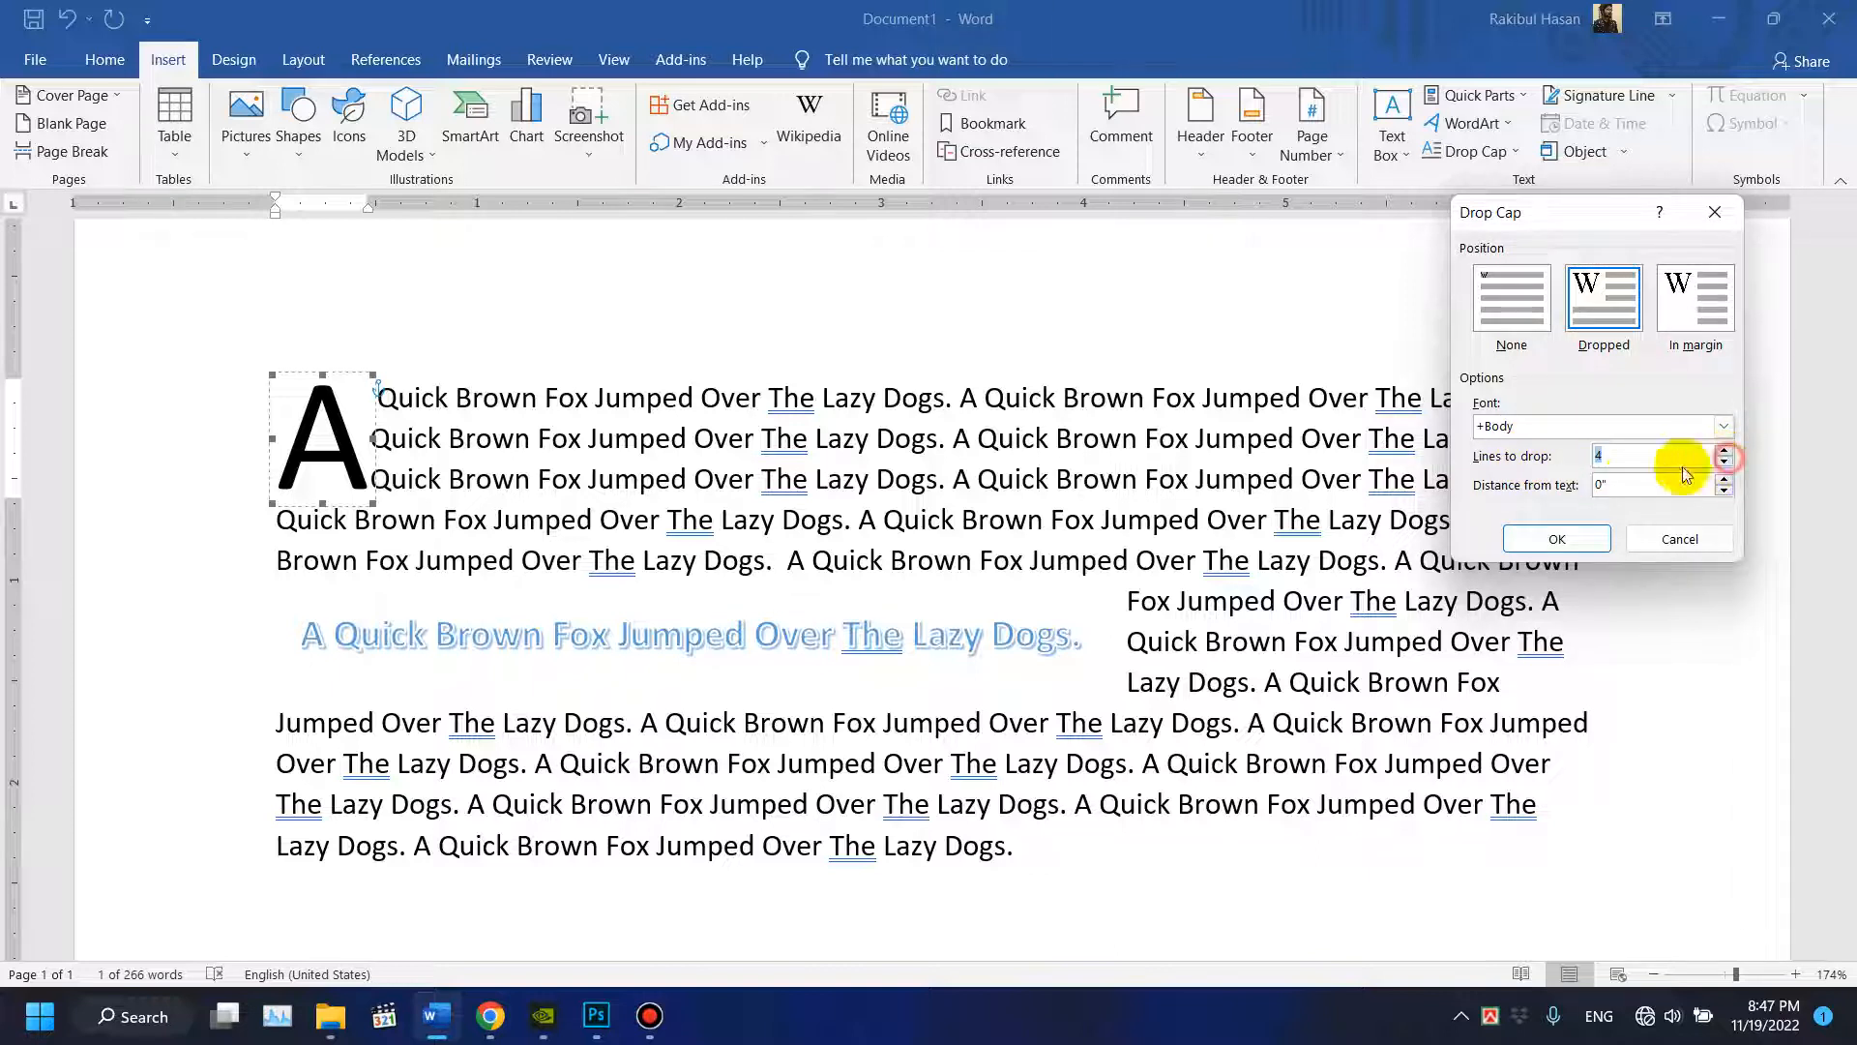
click(1574, 530)
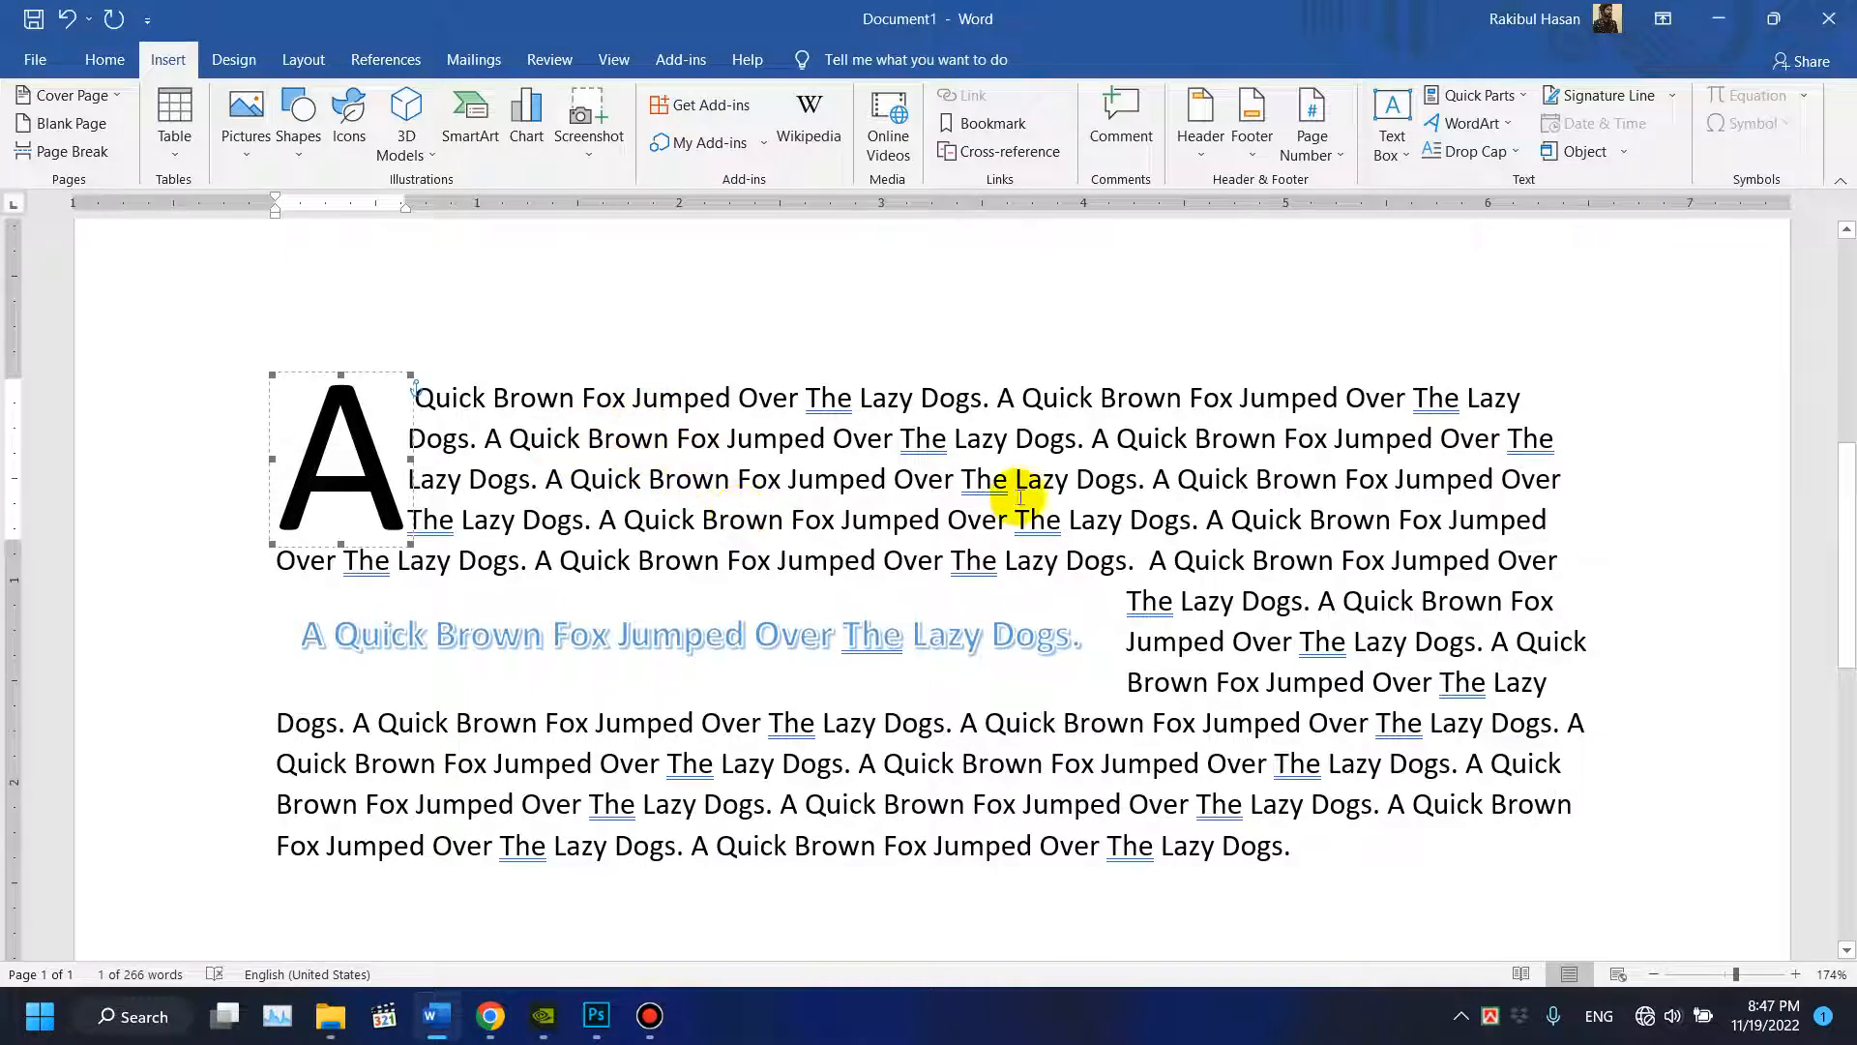
Increase the drop cap's lines to drop to 5.
click(1504, 151)
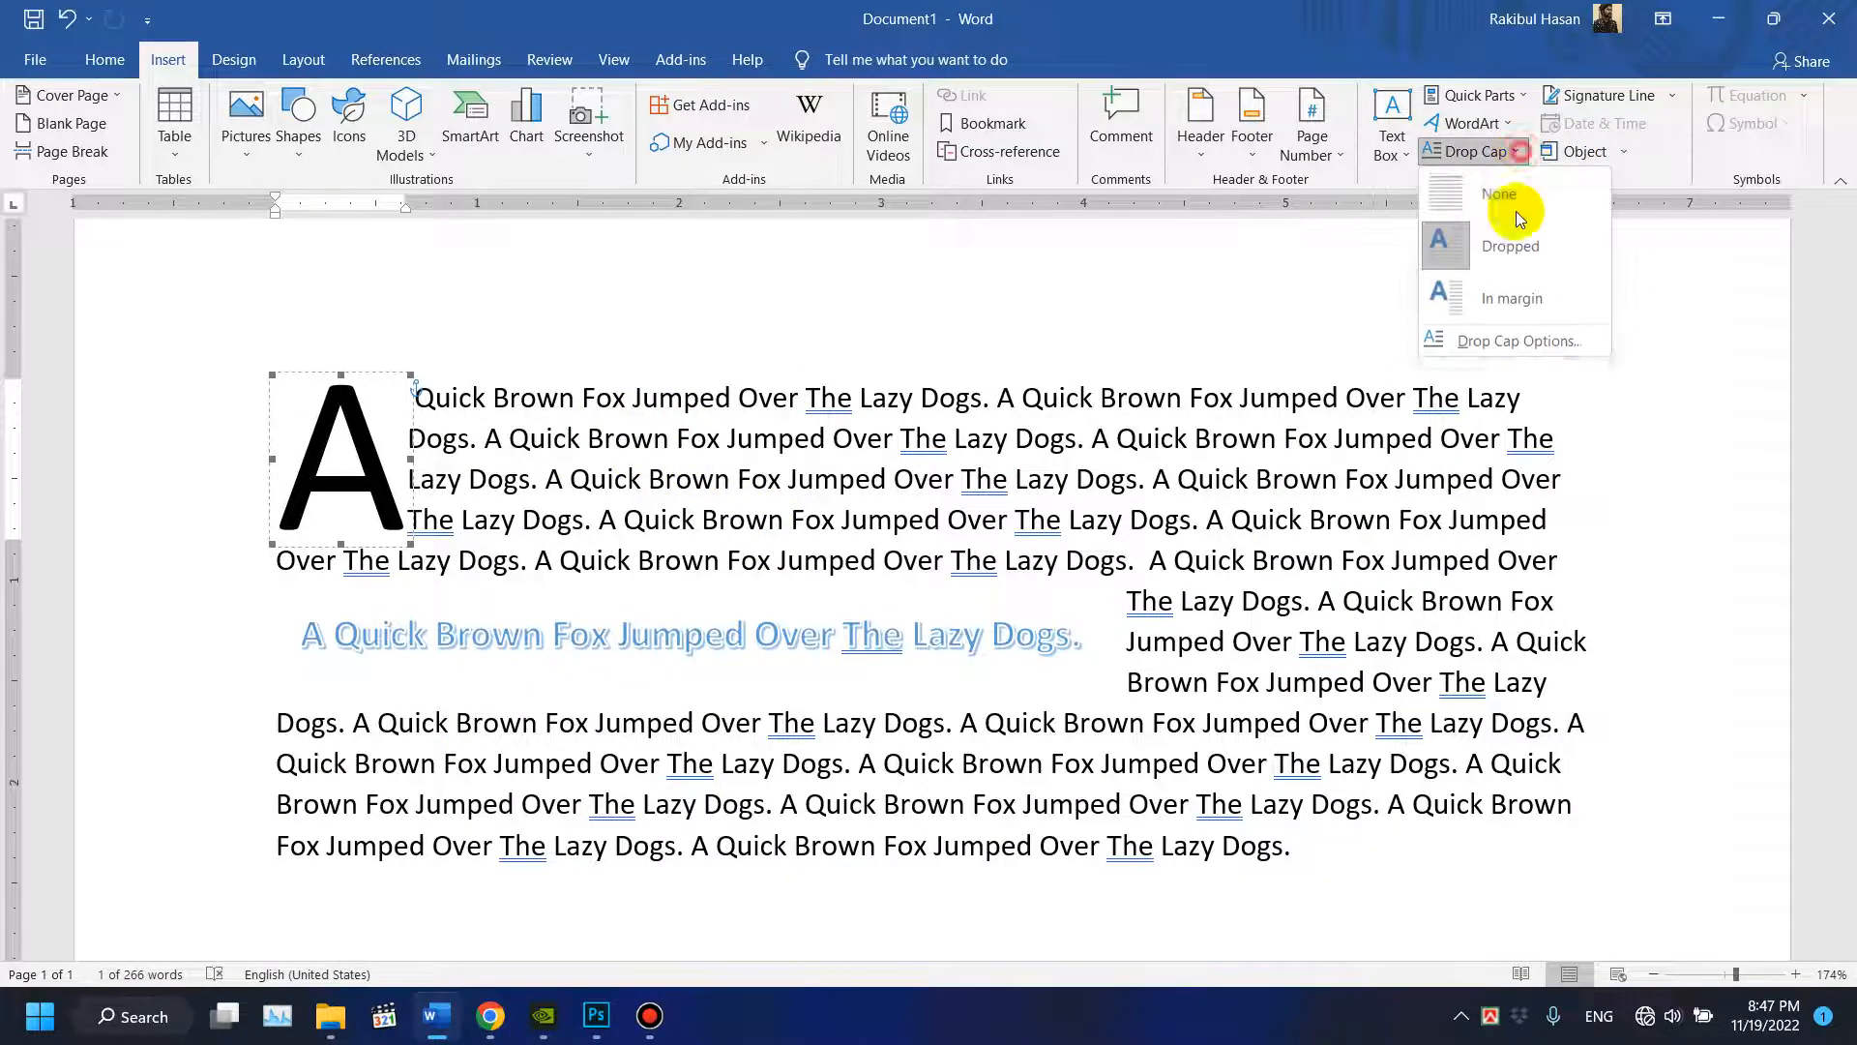
click(1533, 340)
click(1725, 450)
click(1569, 535)
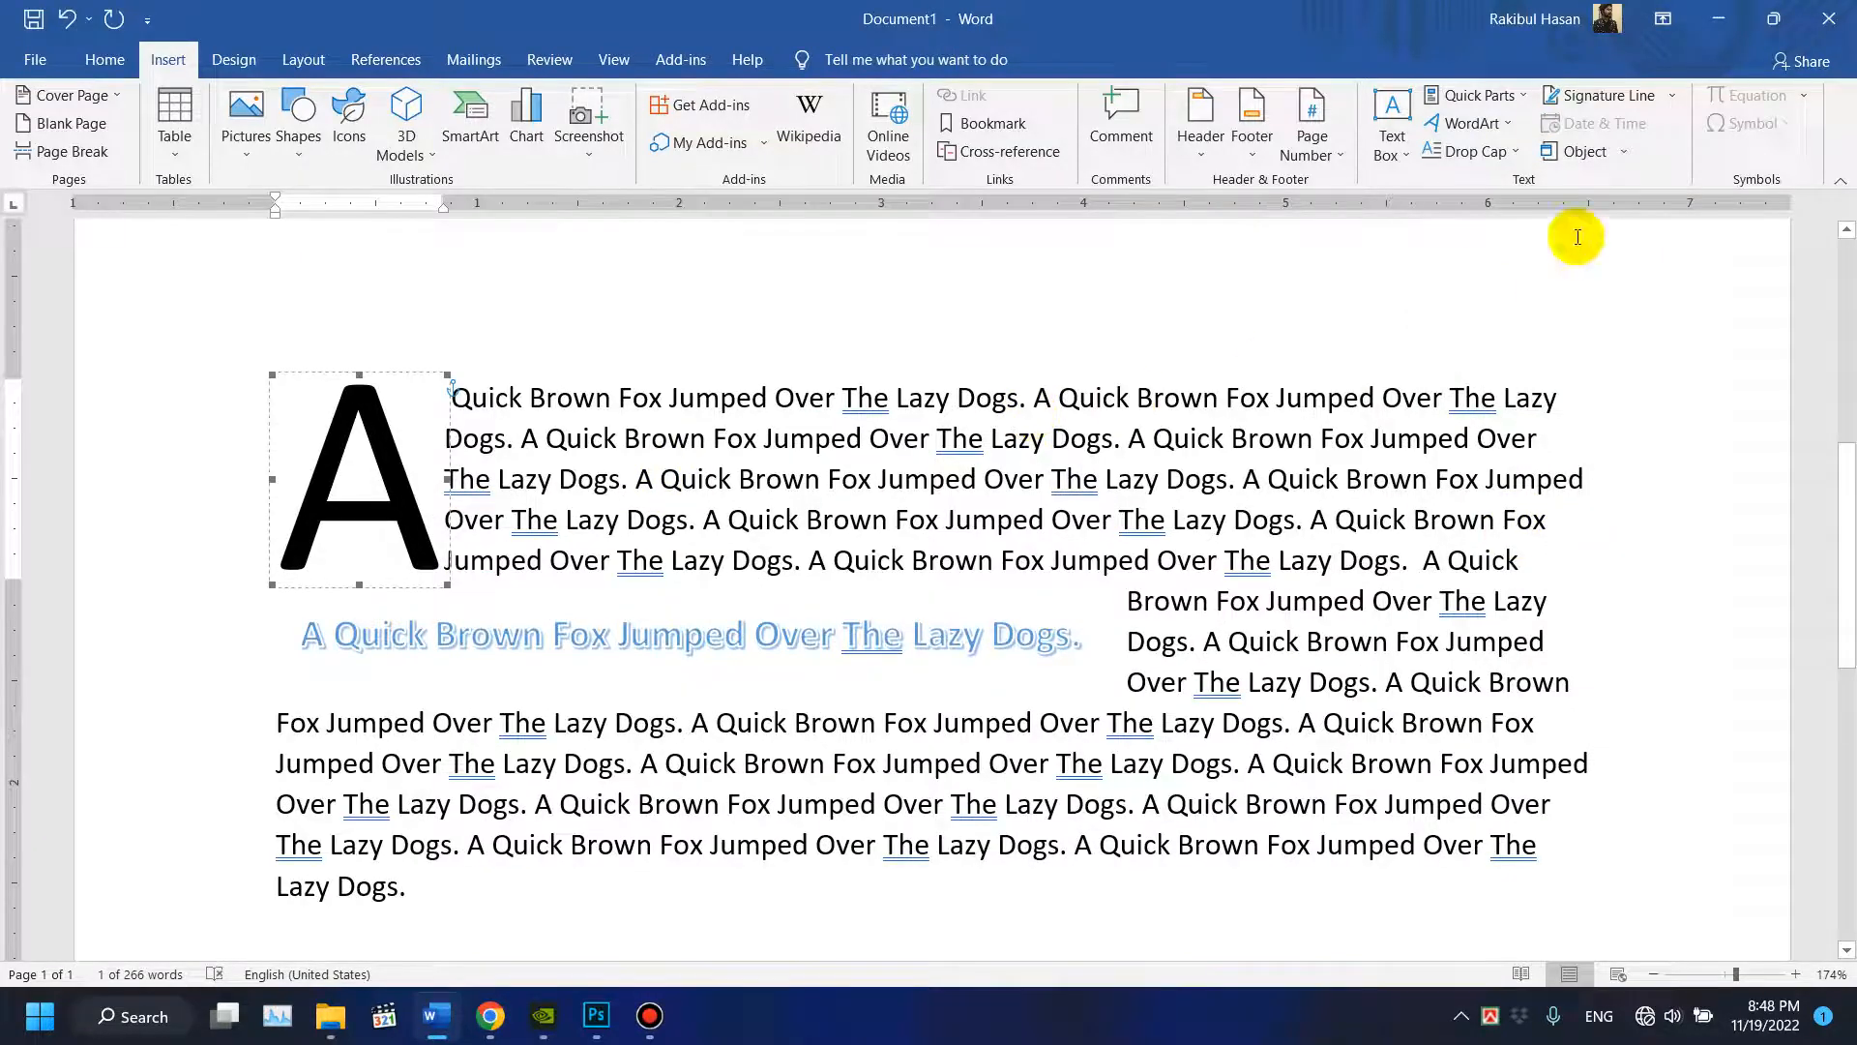
Set the drop cap to 3 lines with a distance from text of 0.2".
click(1460, 153)
click(1536, 339)
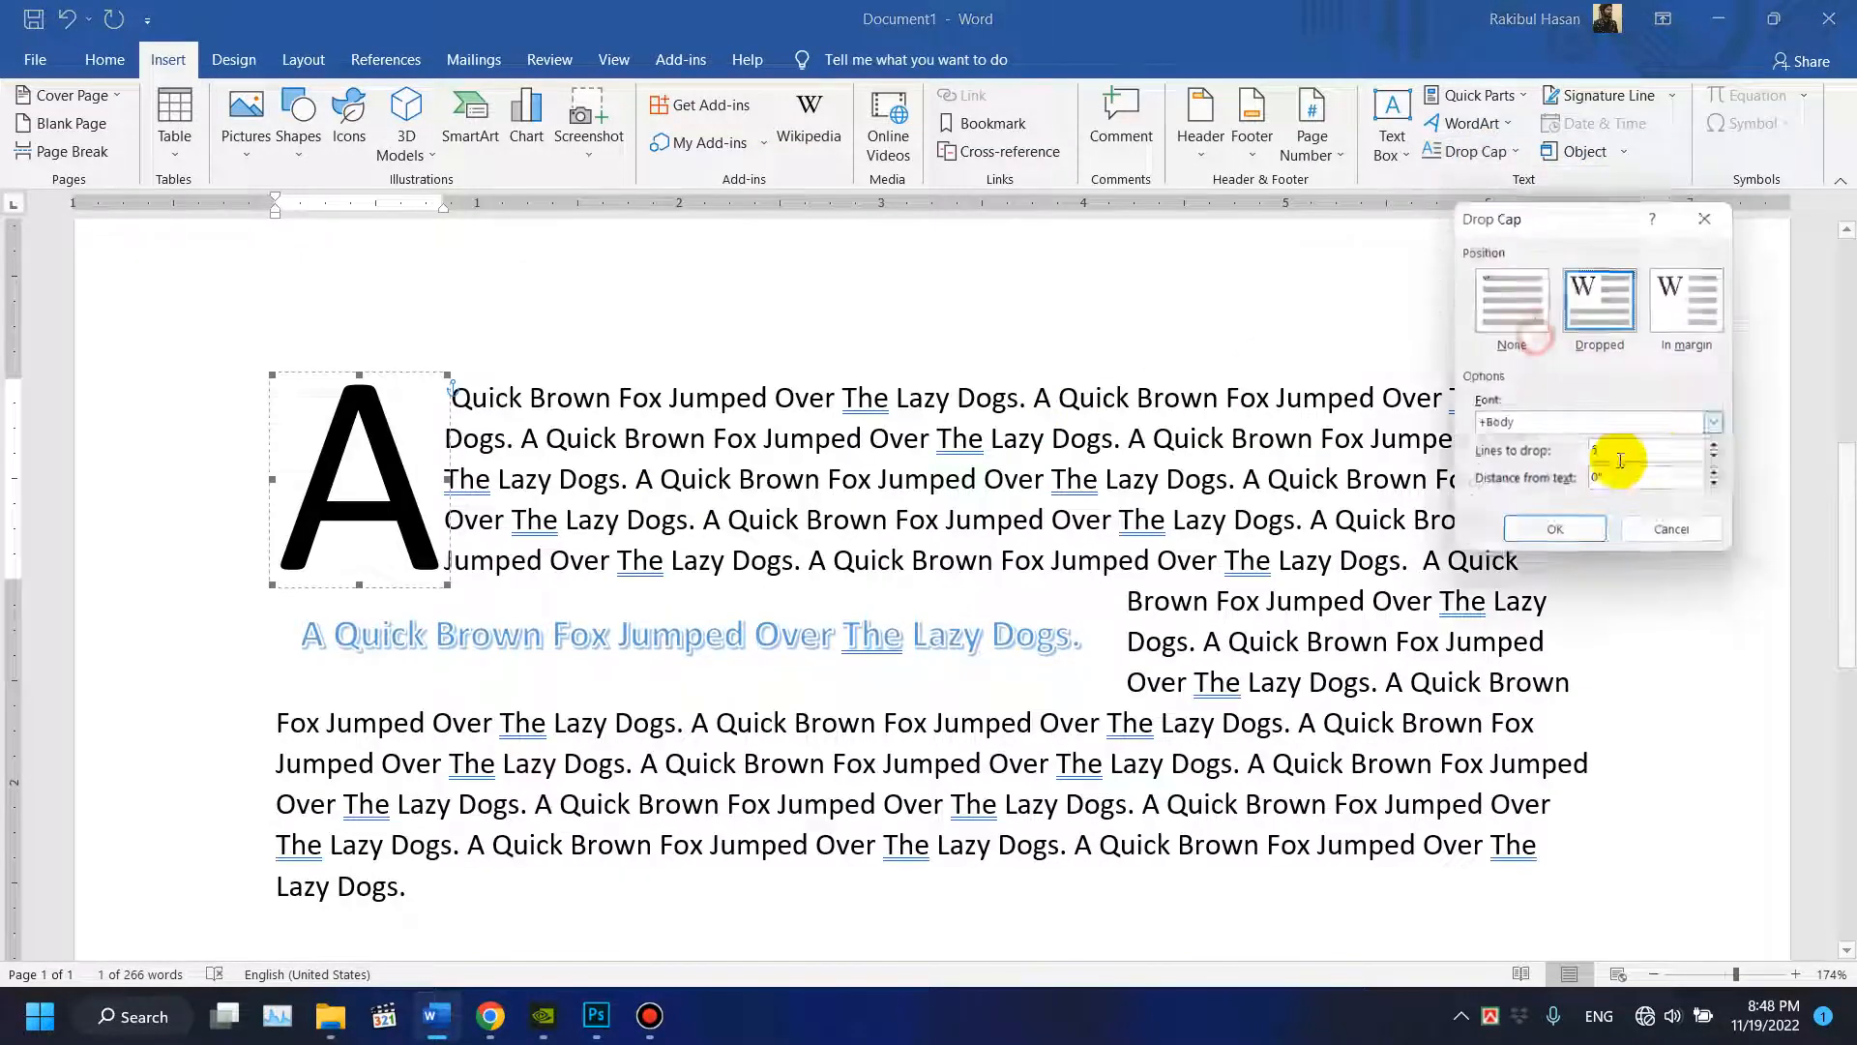
click(1726, 464)
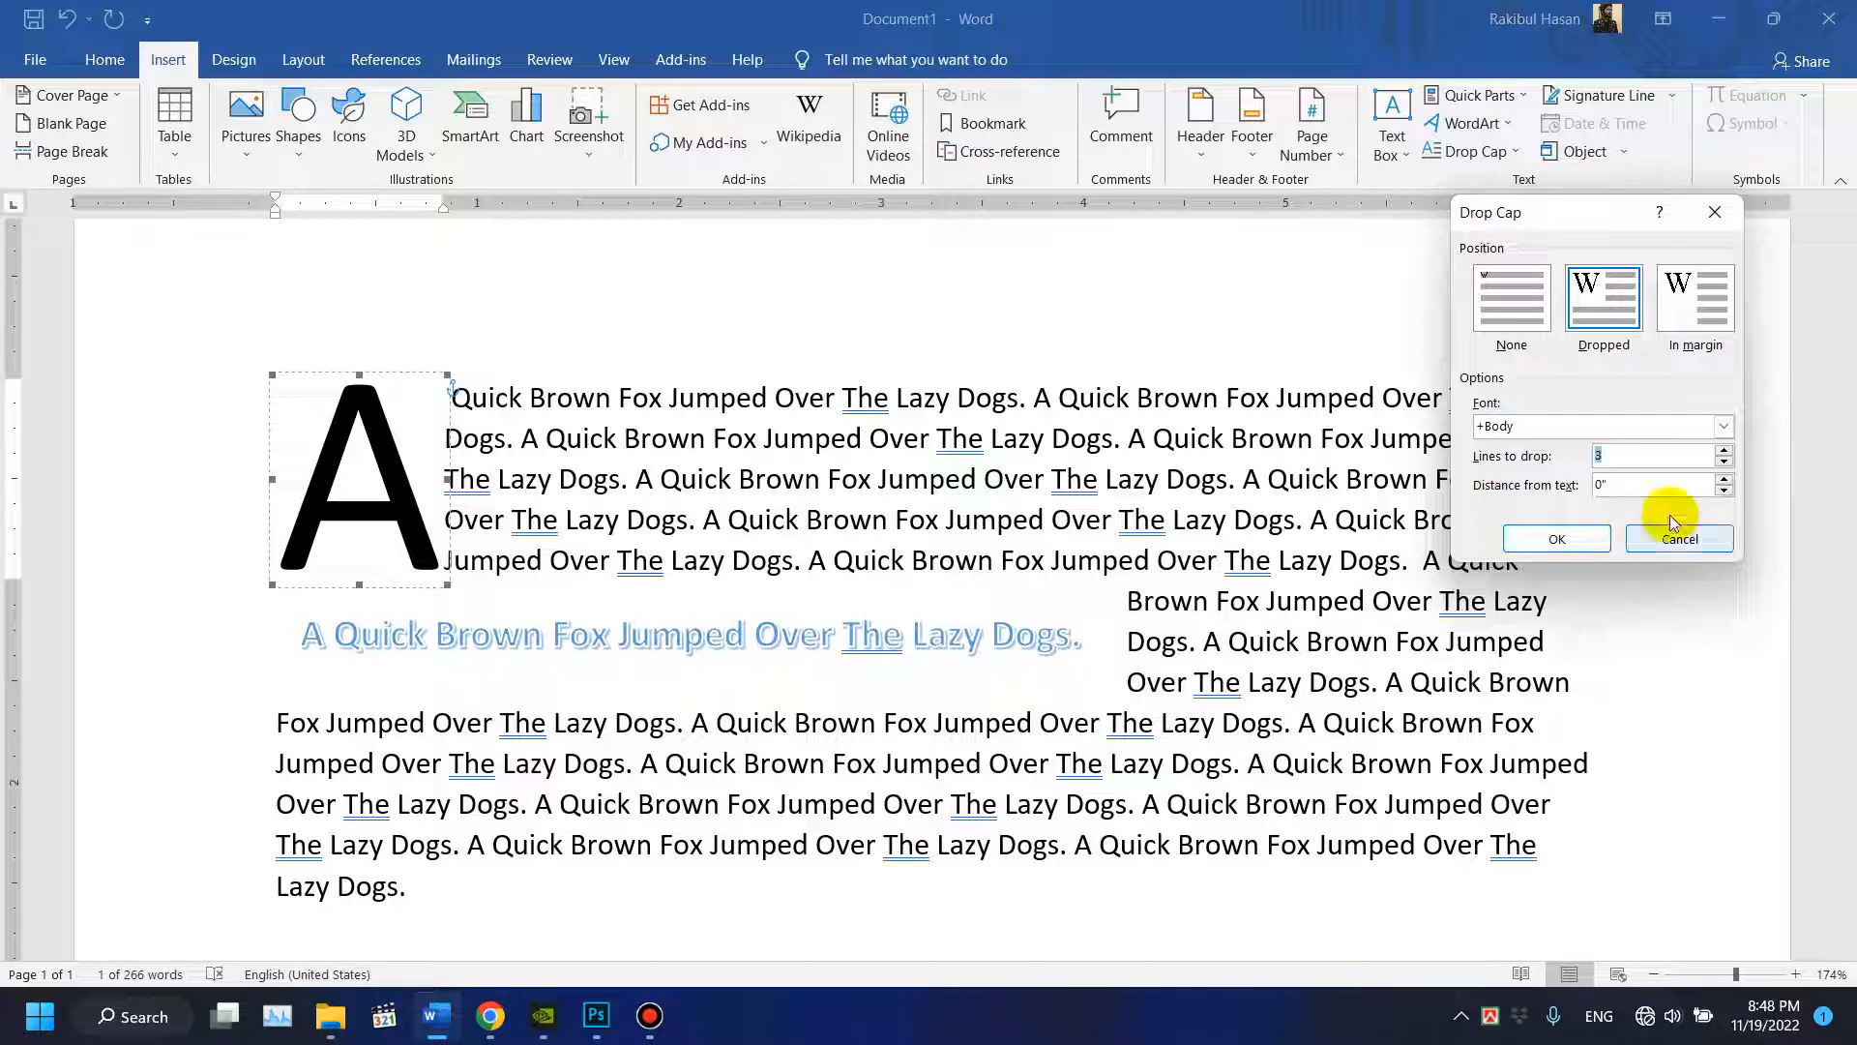
click(1586, 539)
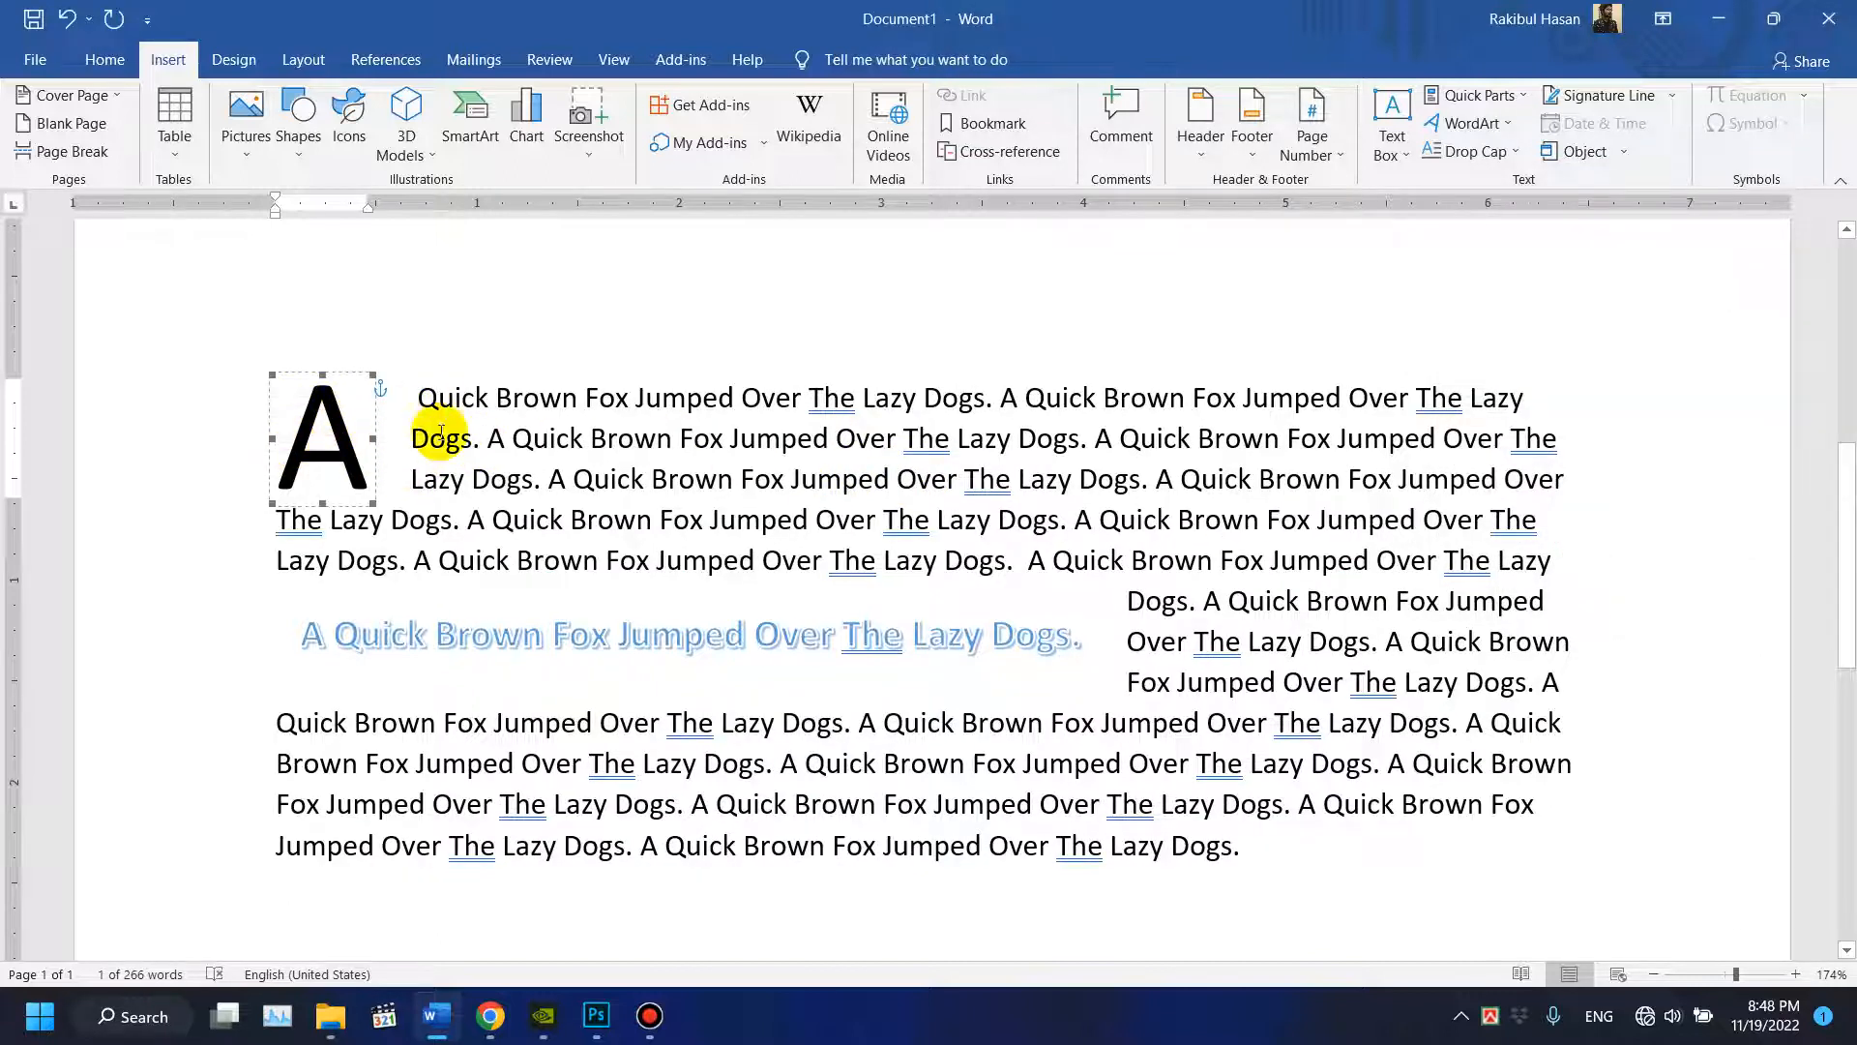
Reduce the drop cap's distance from the text by one increment and deselect the letter.
click(1466, 152)
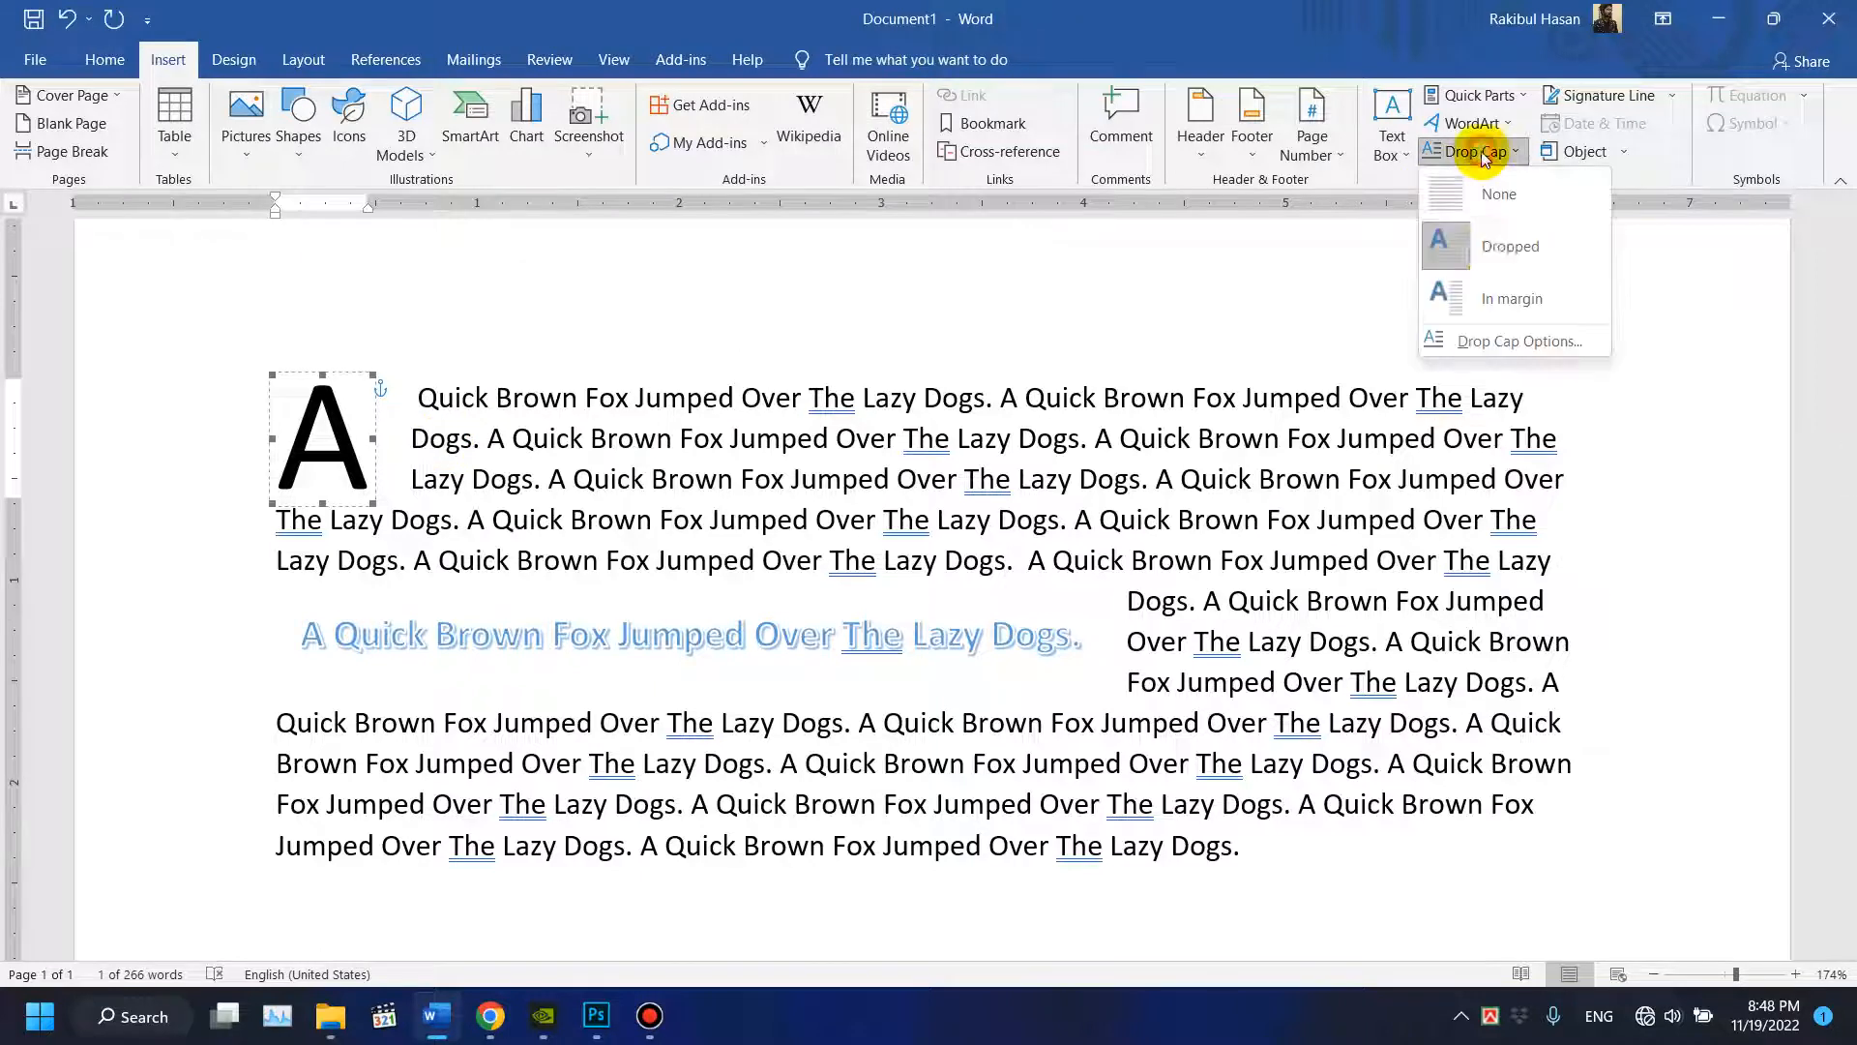
click(1523, 340)
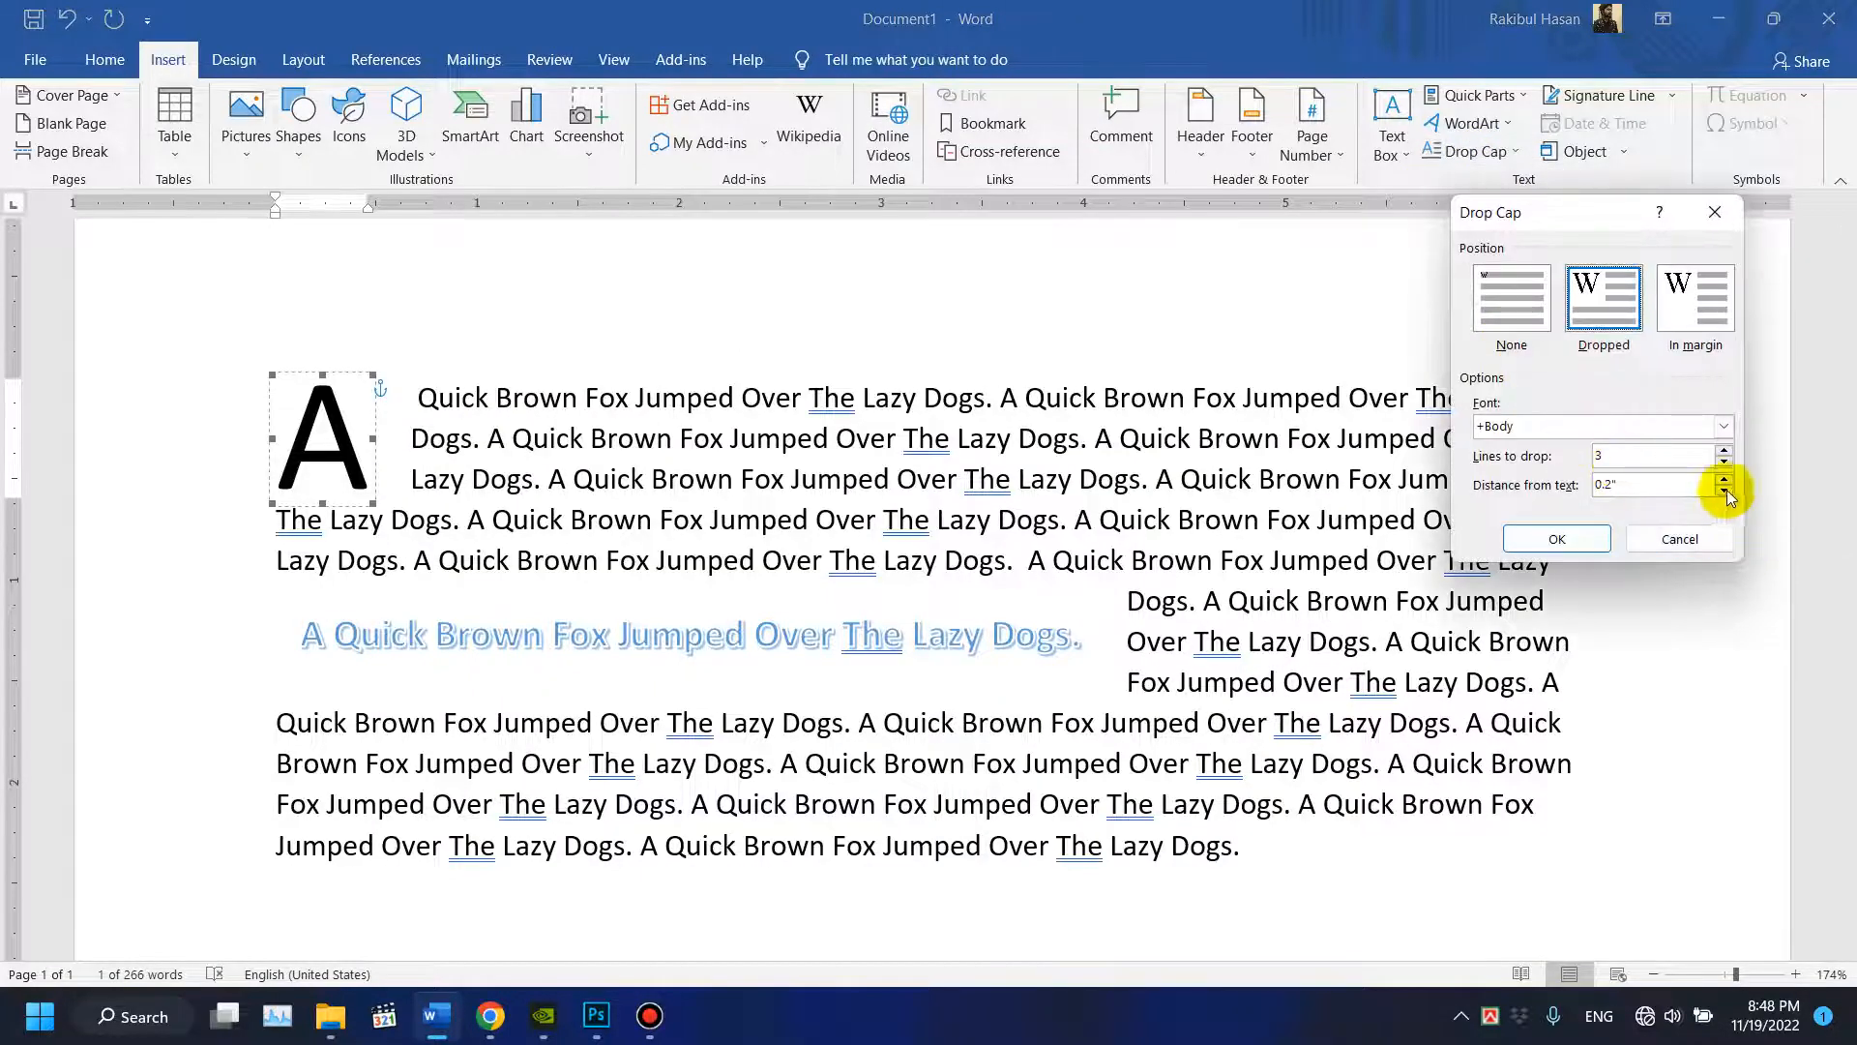
click(1543, 539)
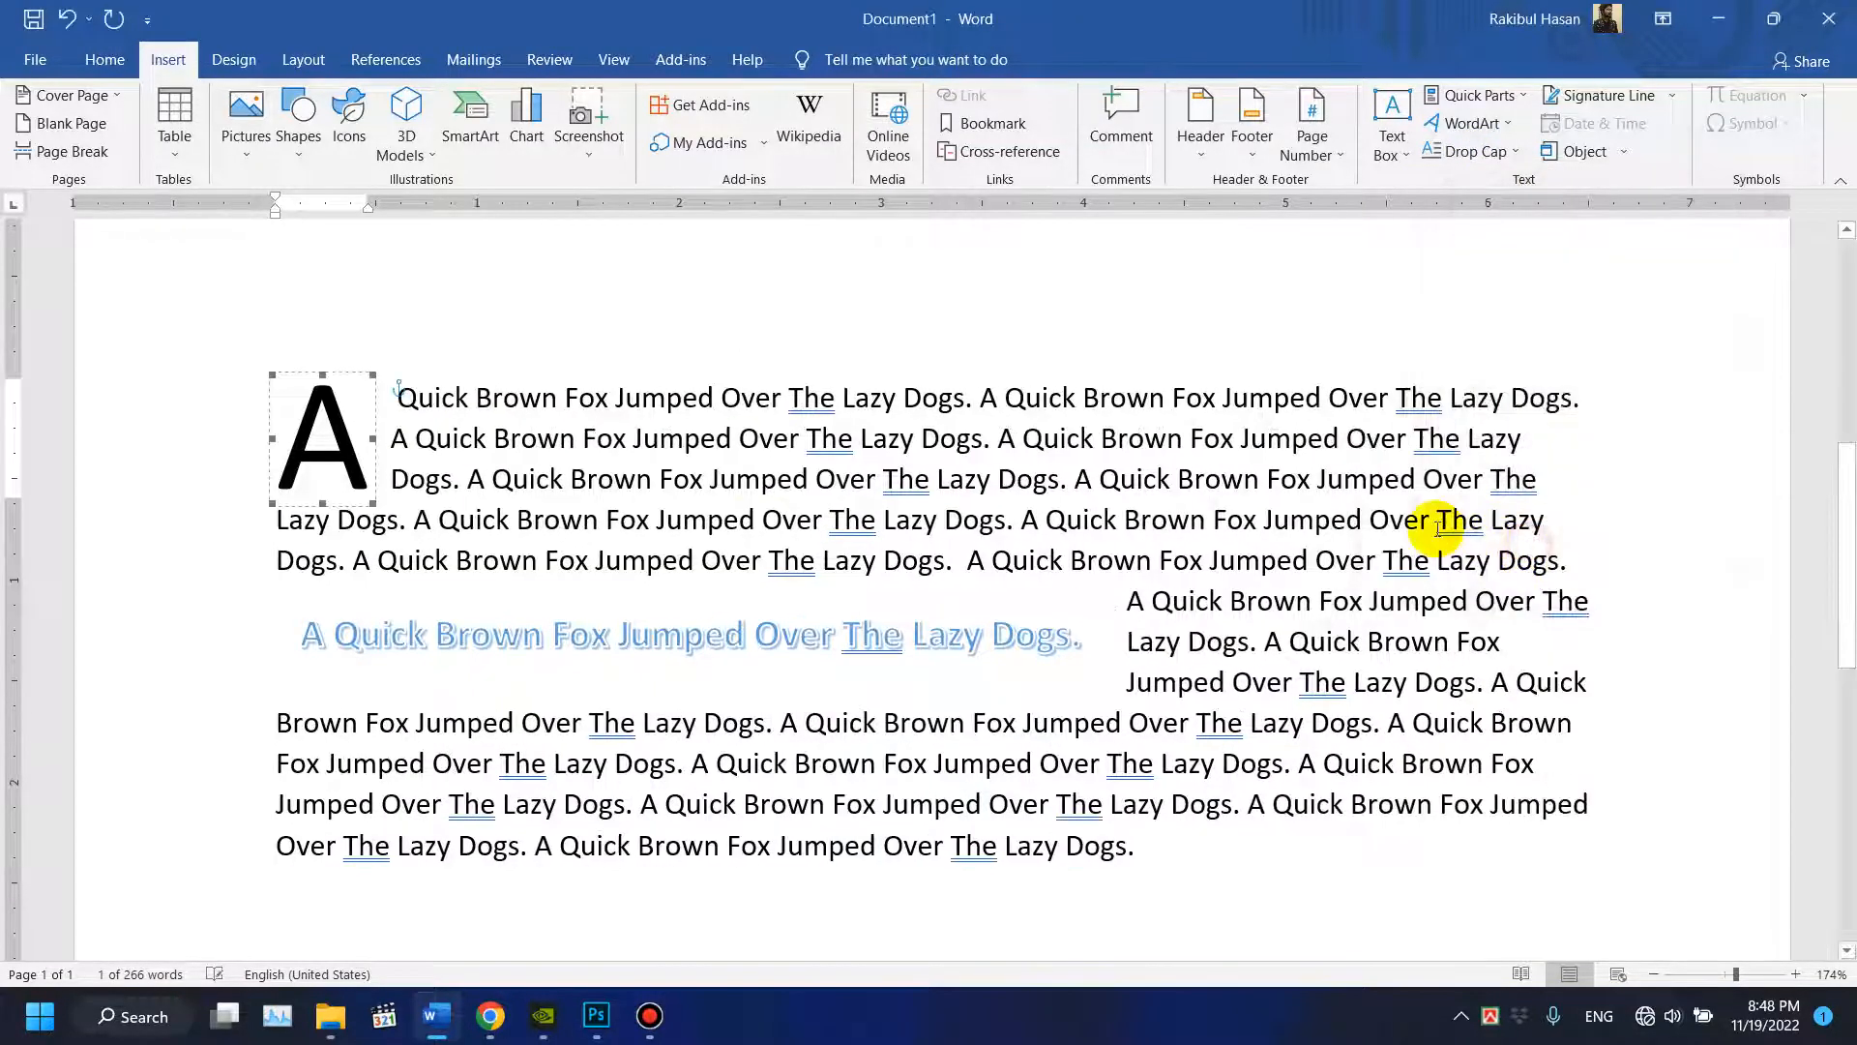
click(615, 479)
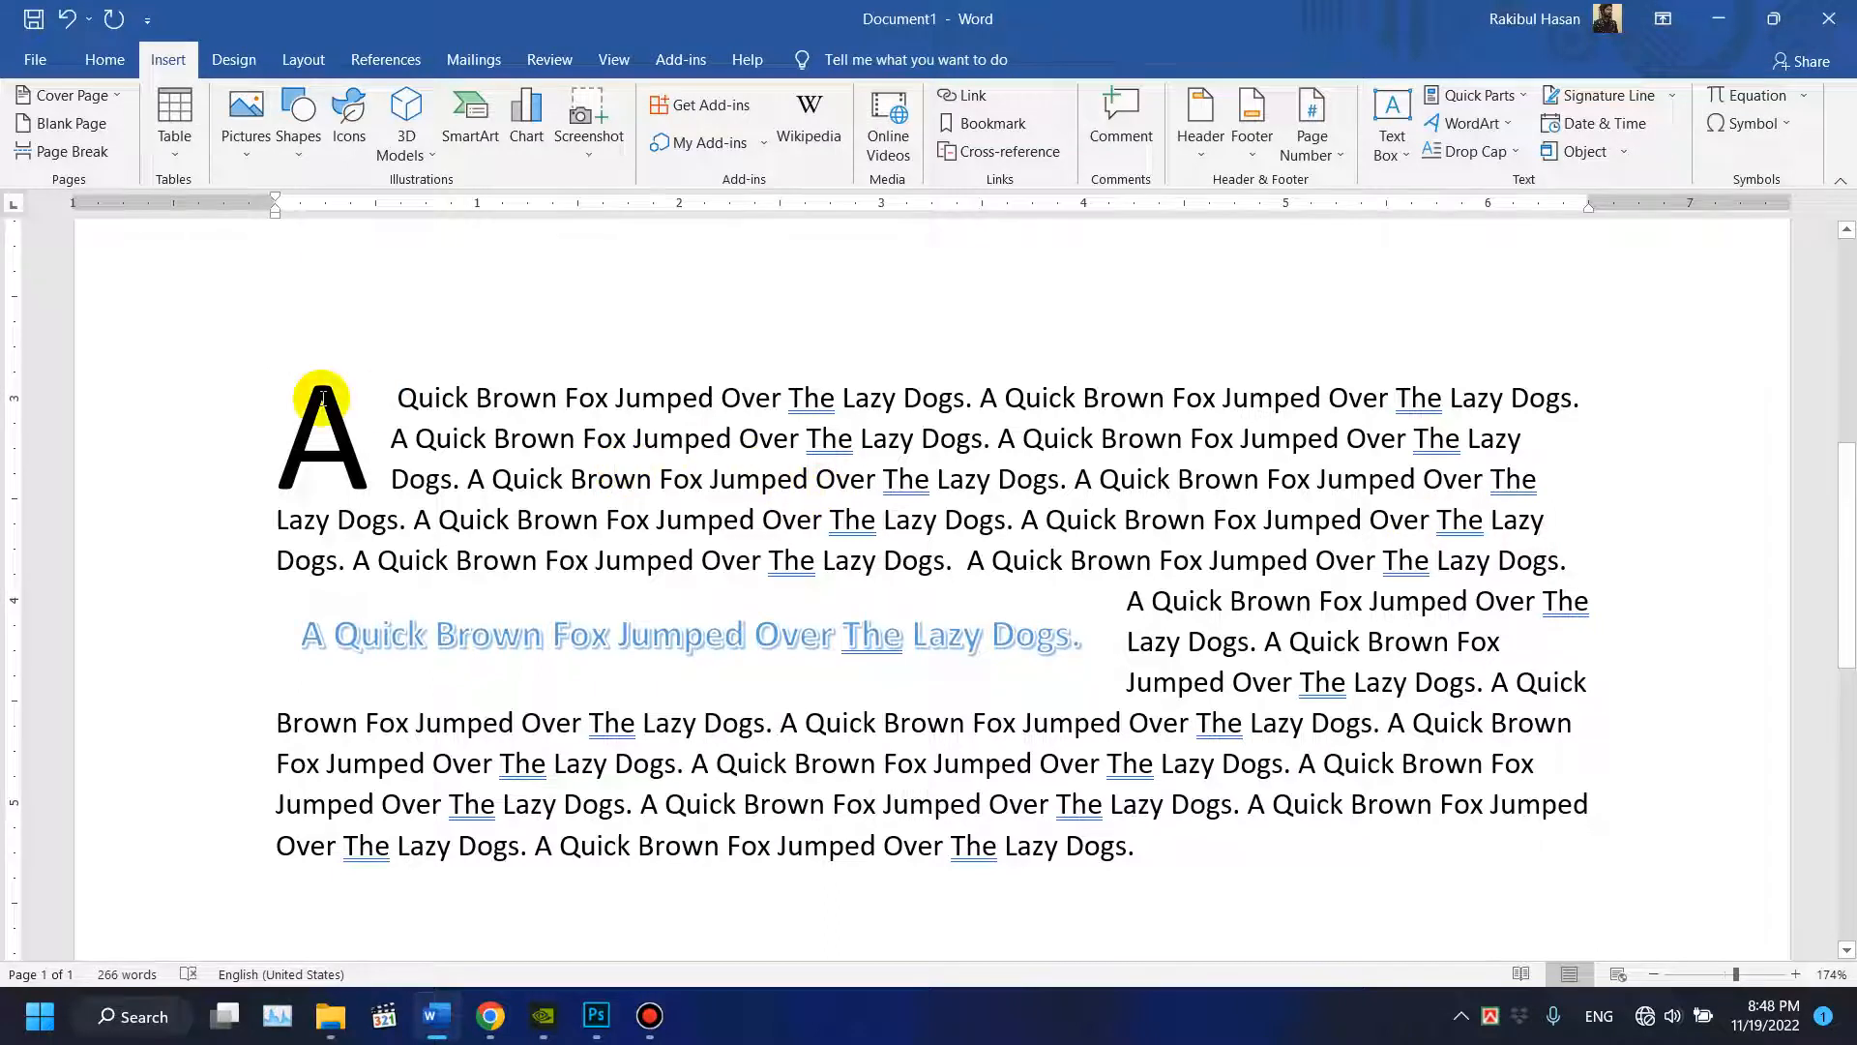
Insert a signature line below the paragraph with the suggested signer's name, the title Teacher and the signer's e-mail address.
click(247, 74)
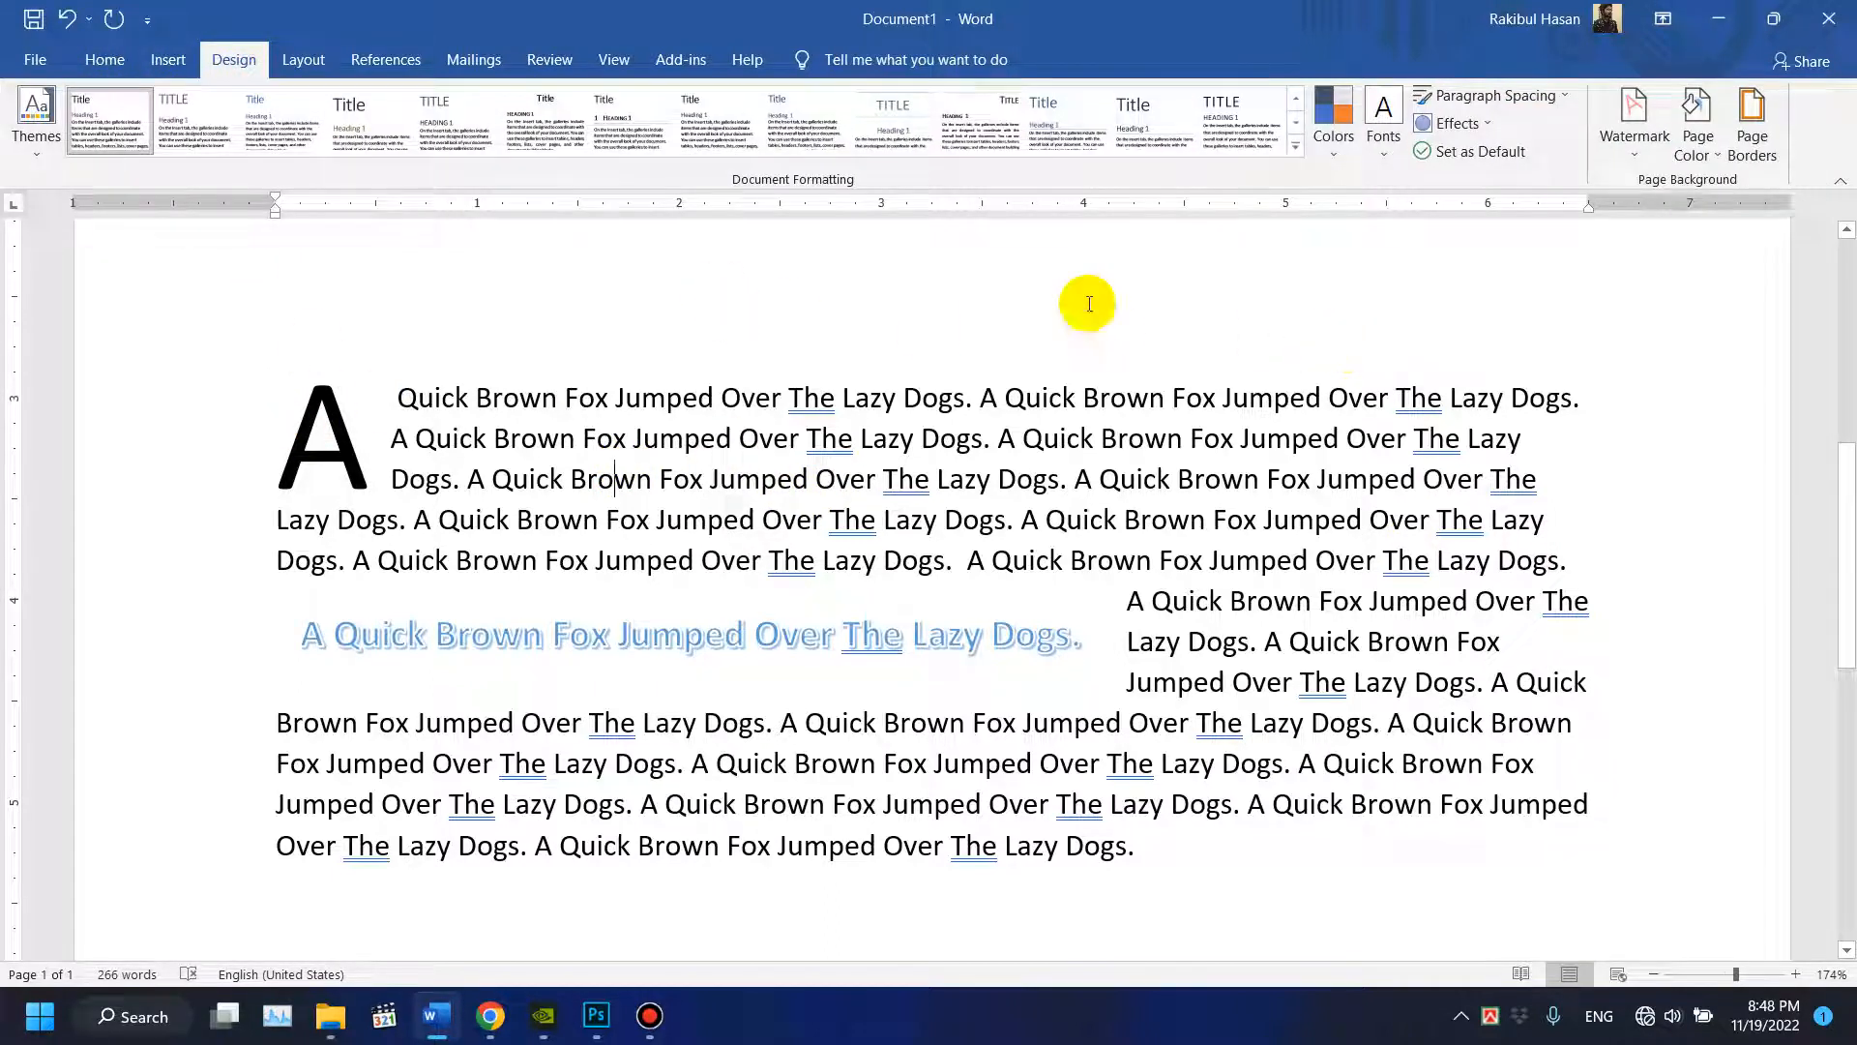
click(163, 58)
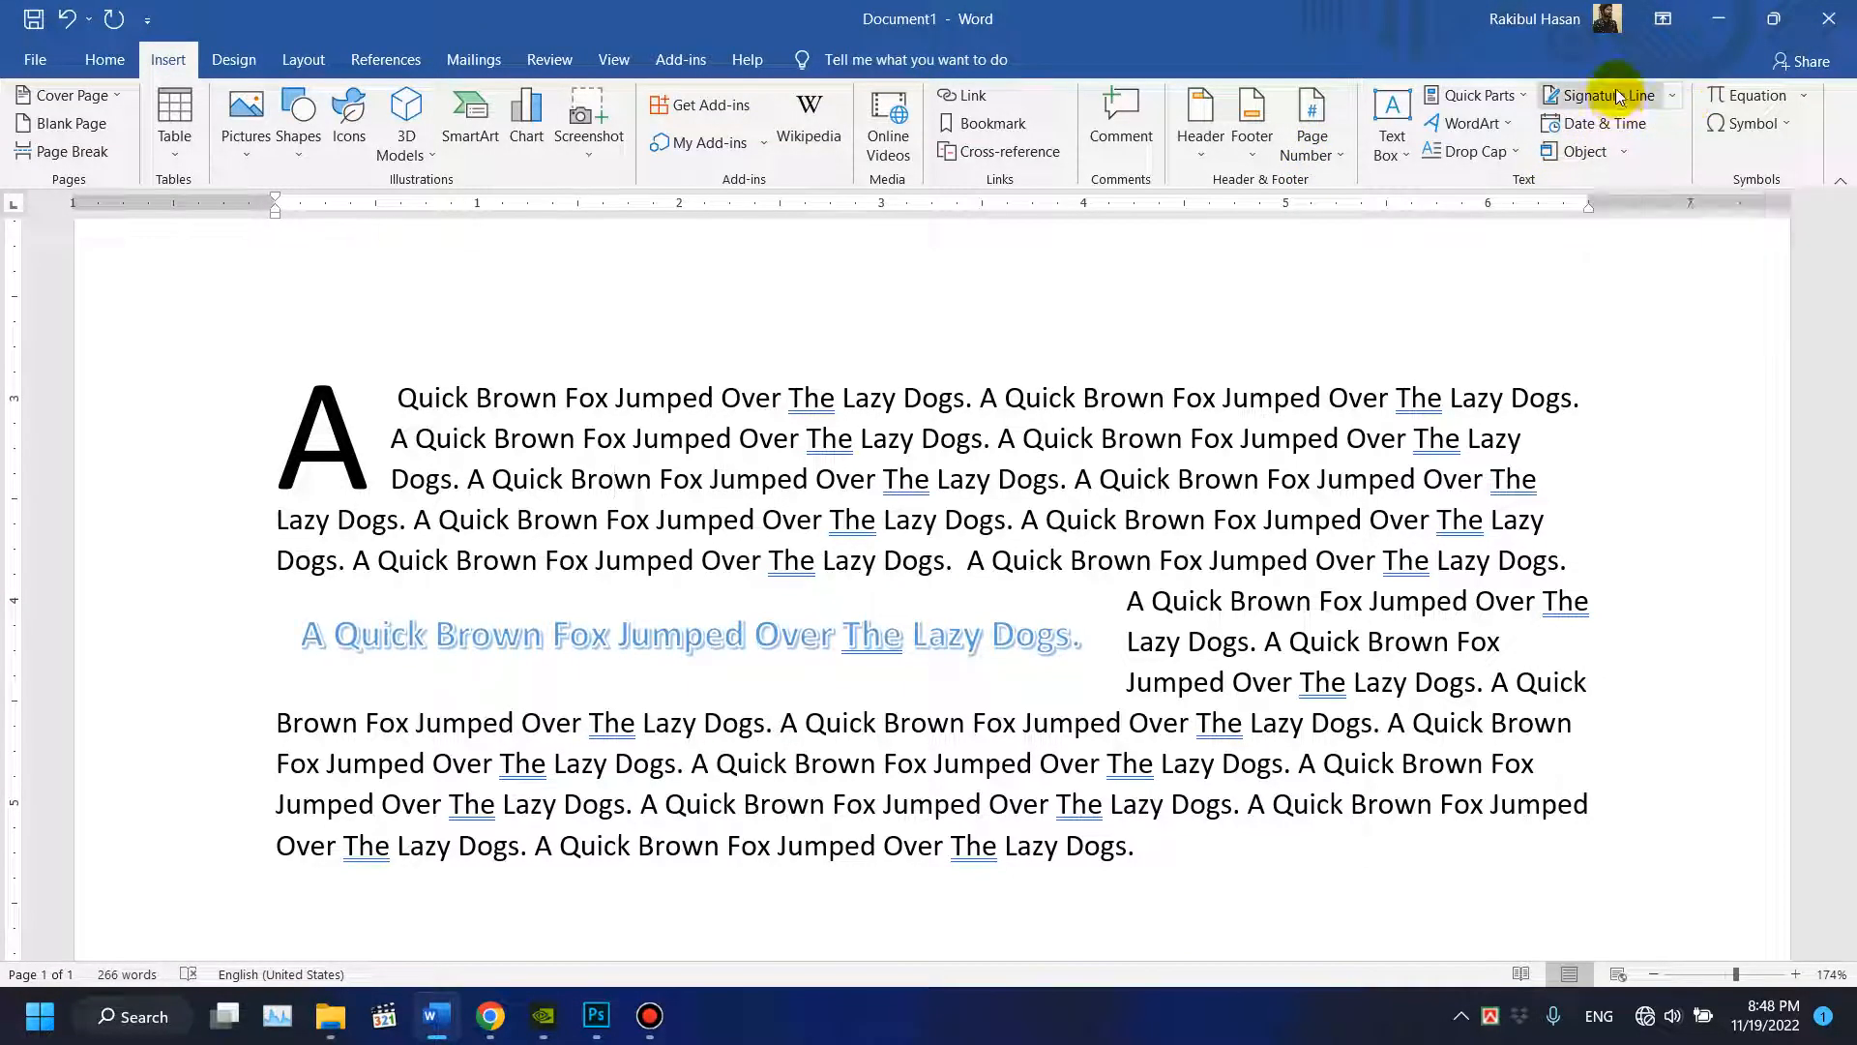
scroll(1256, 643, down, 4)
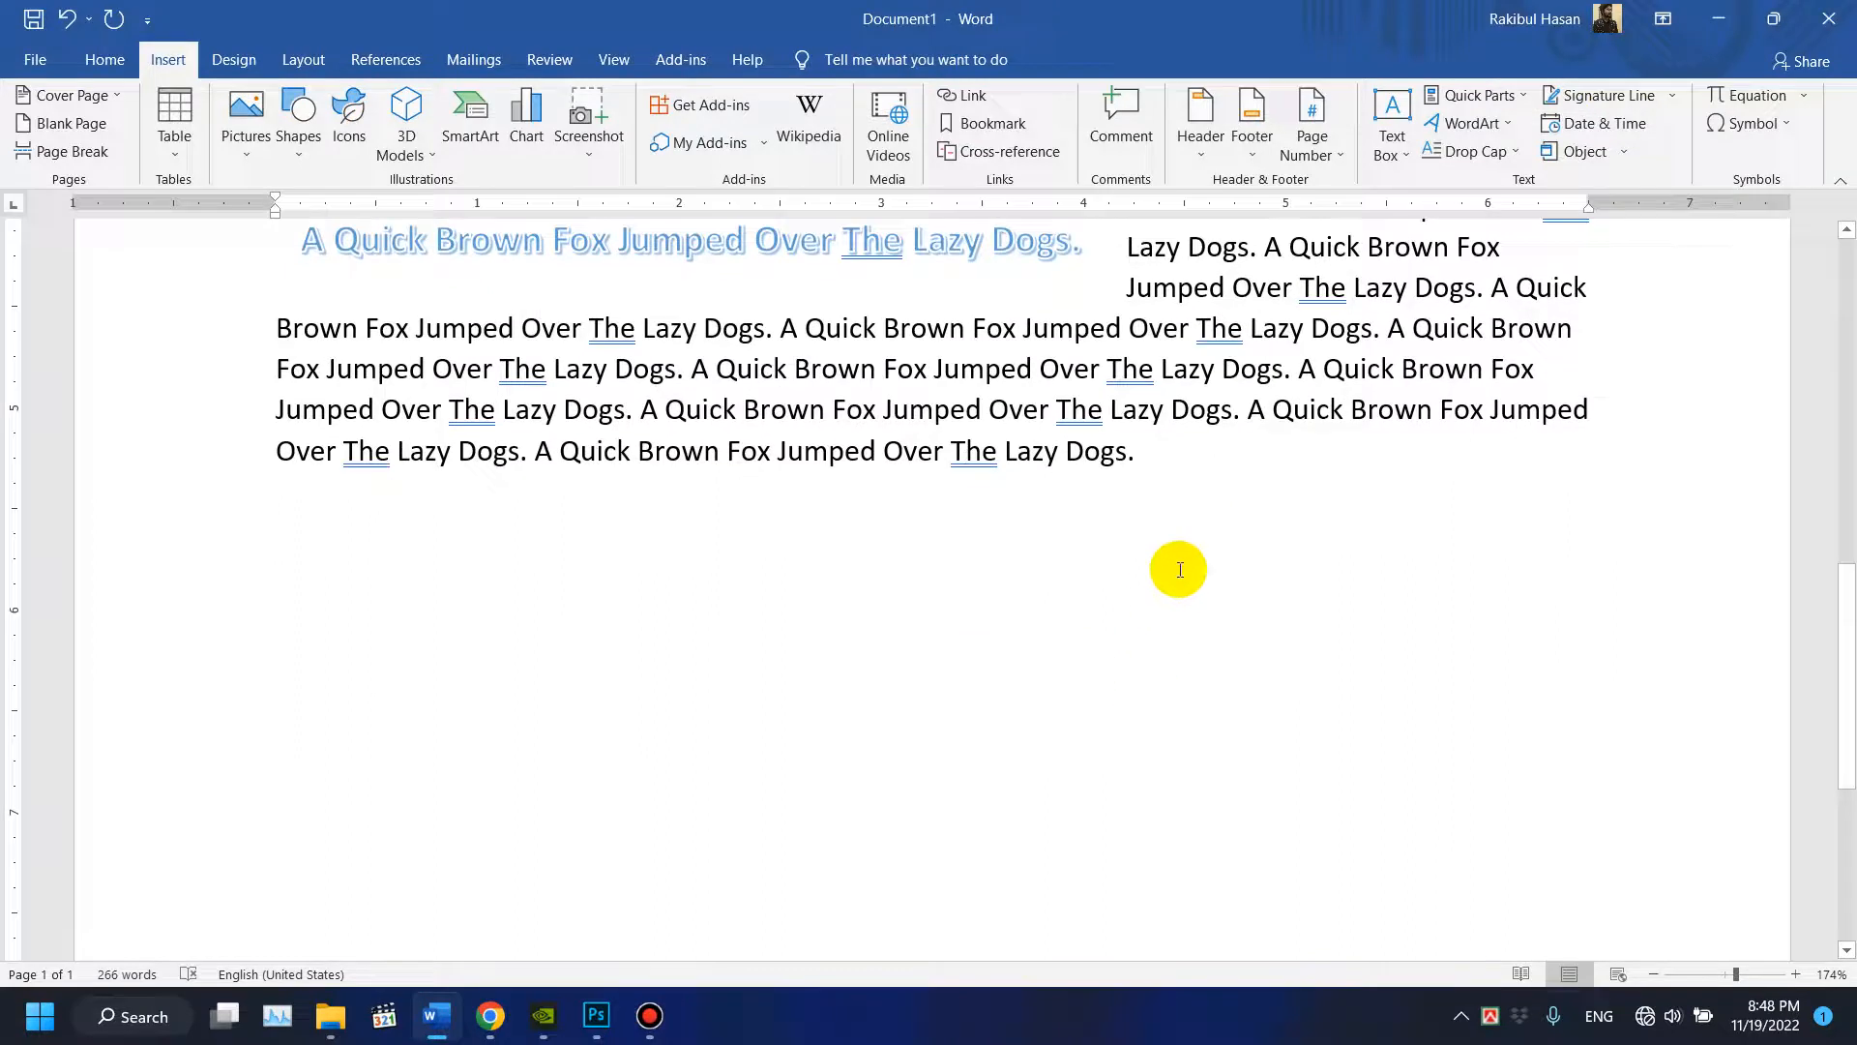
click(1601, 95)
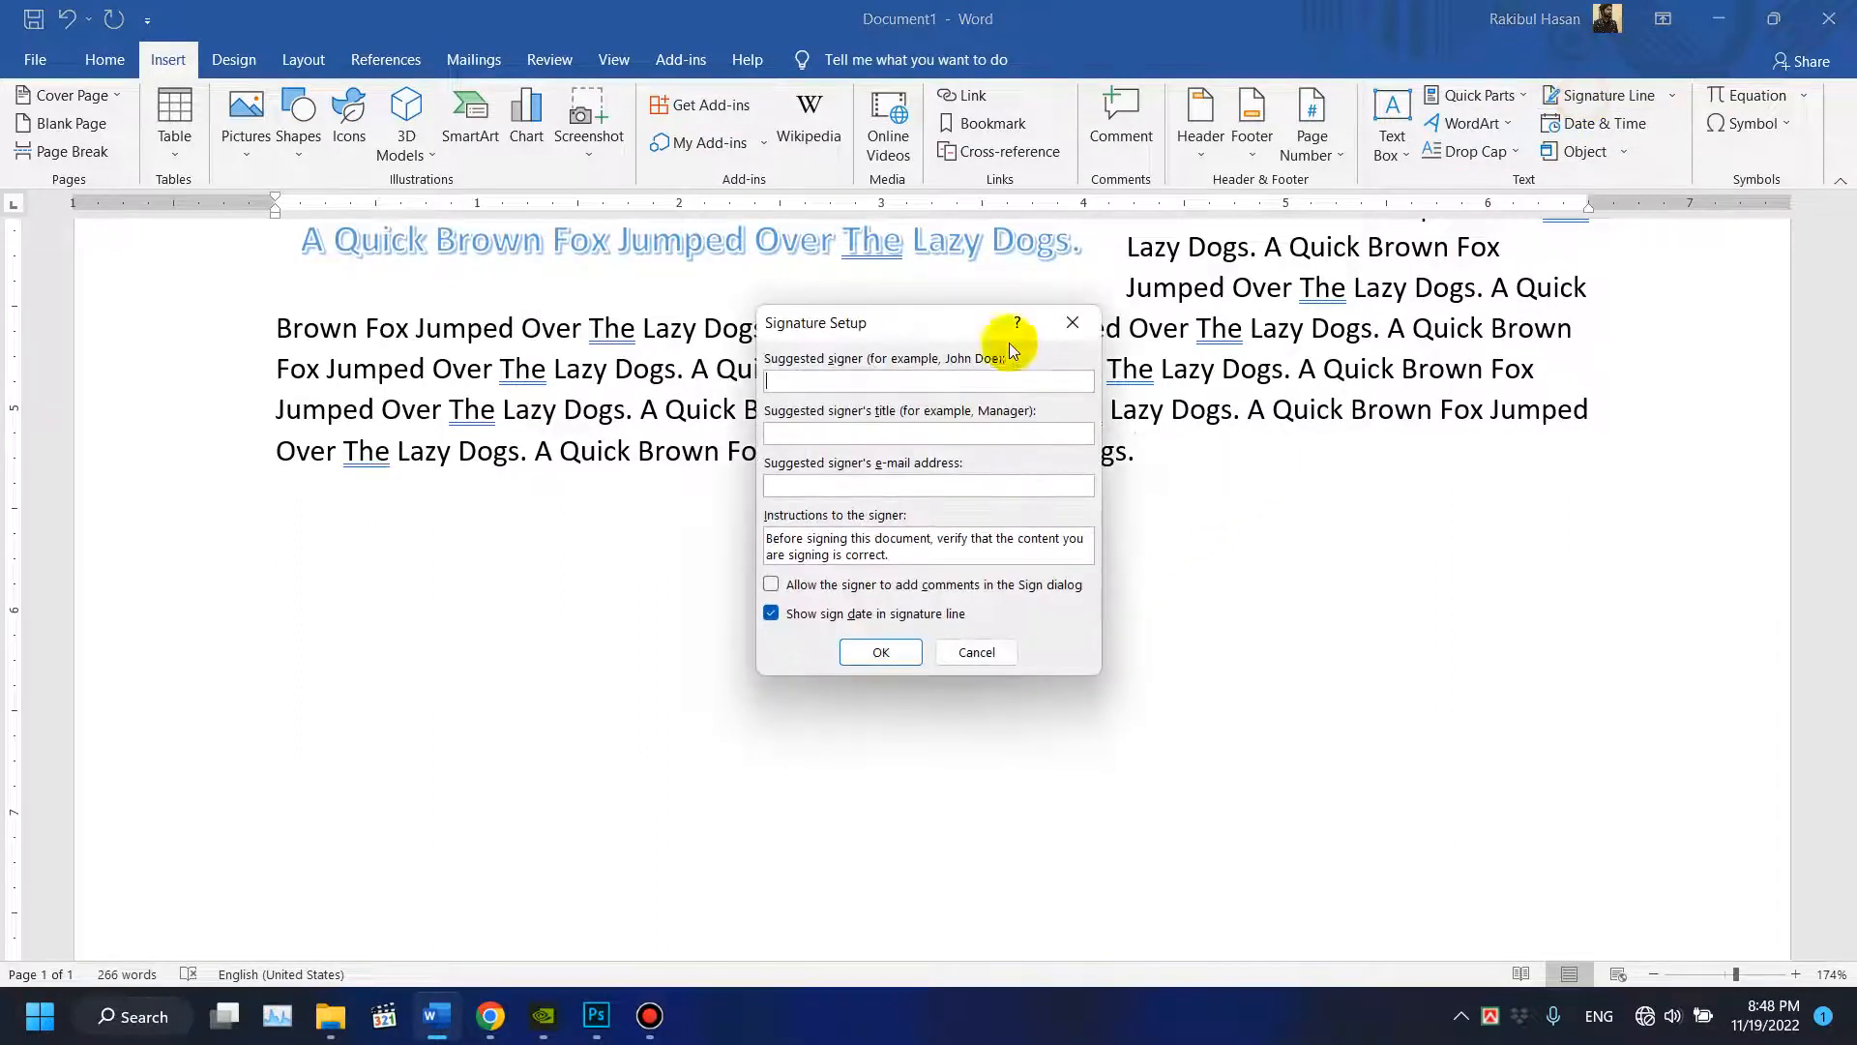
drag(927, 321, 1007, 312)
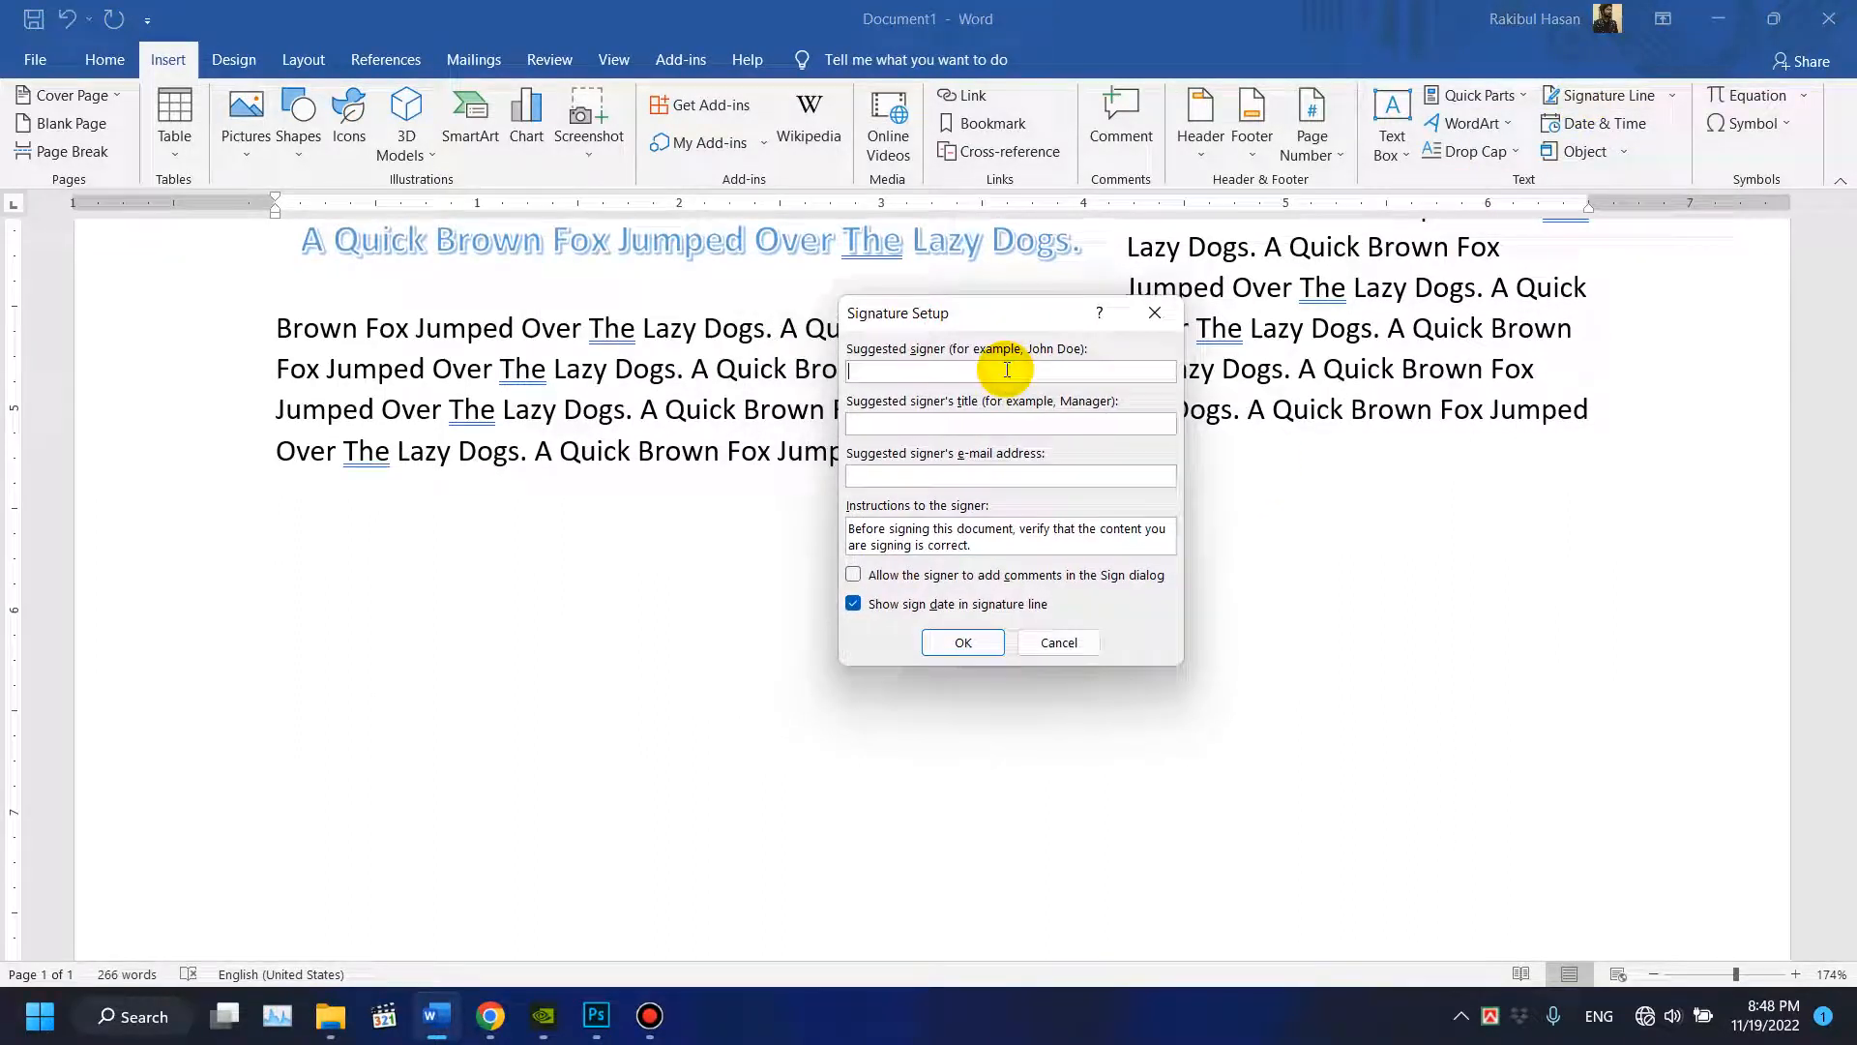
text(Rakibul)
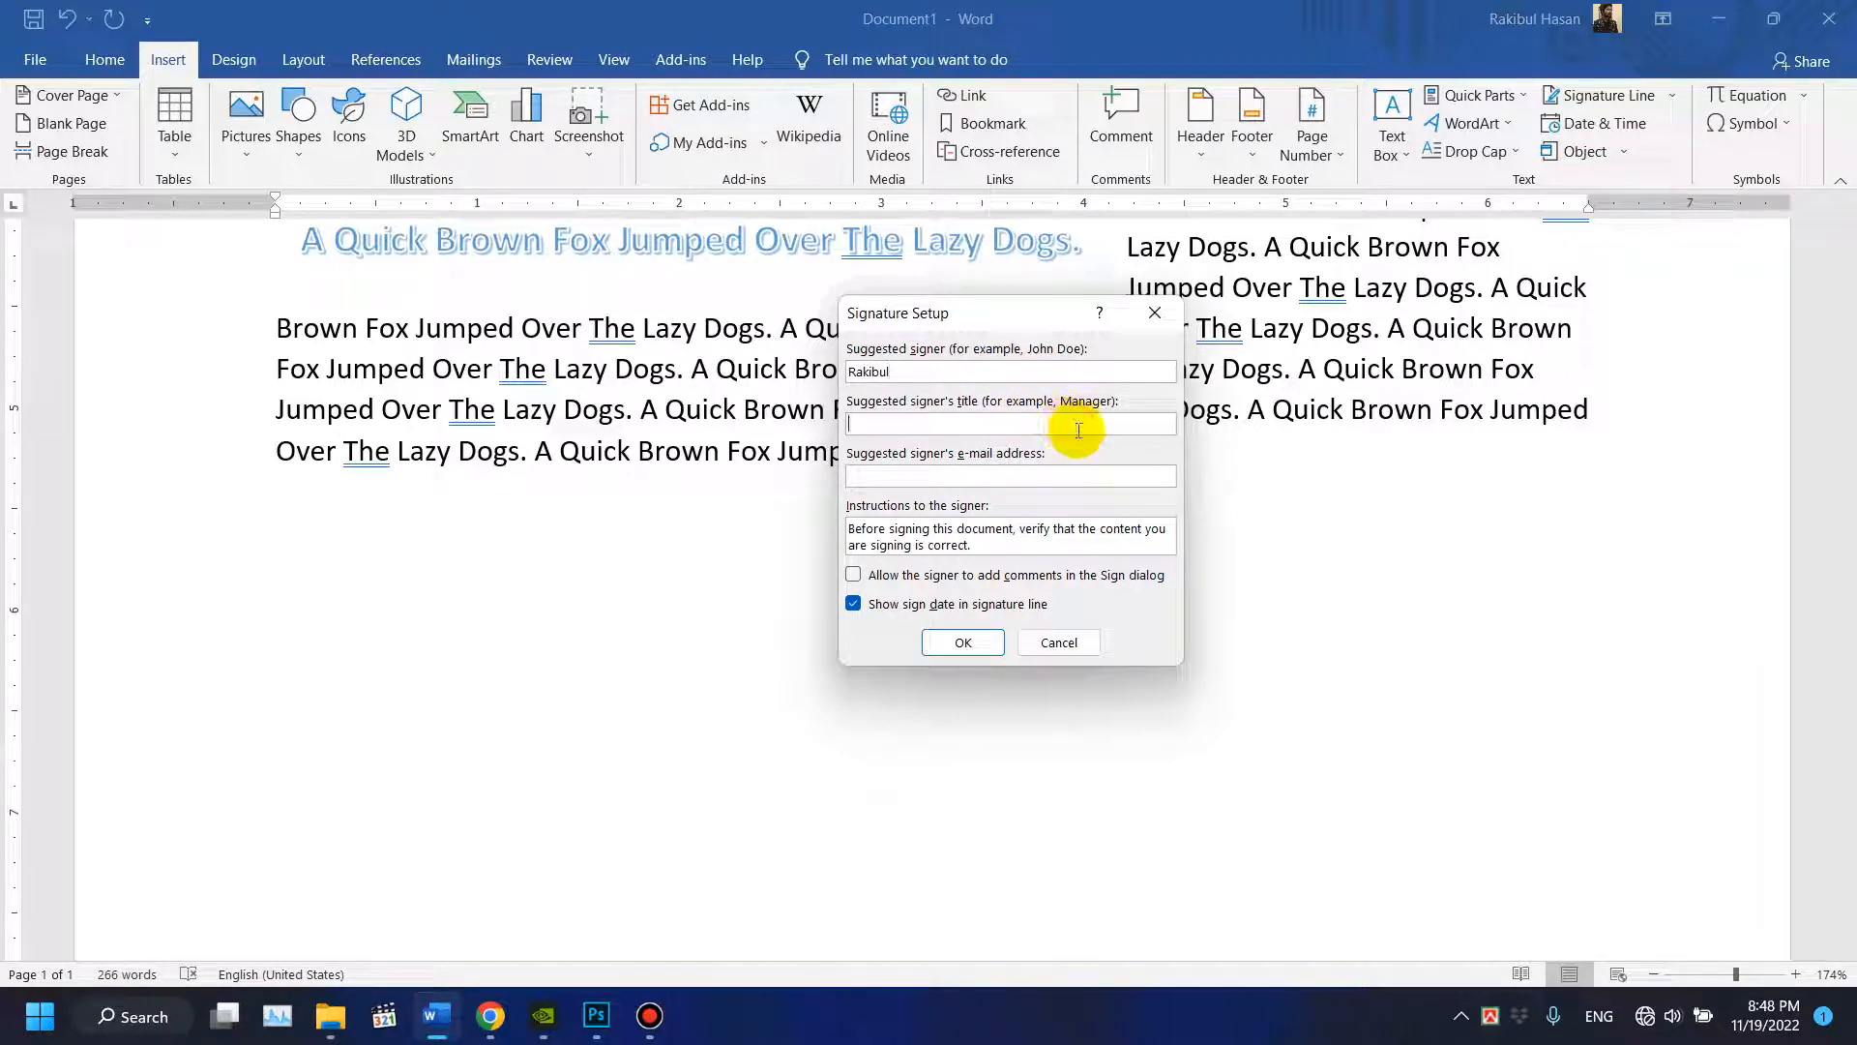
key(Tab)
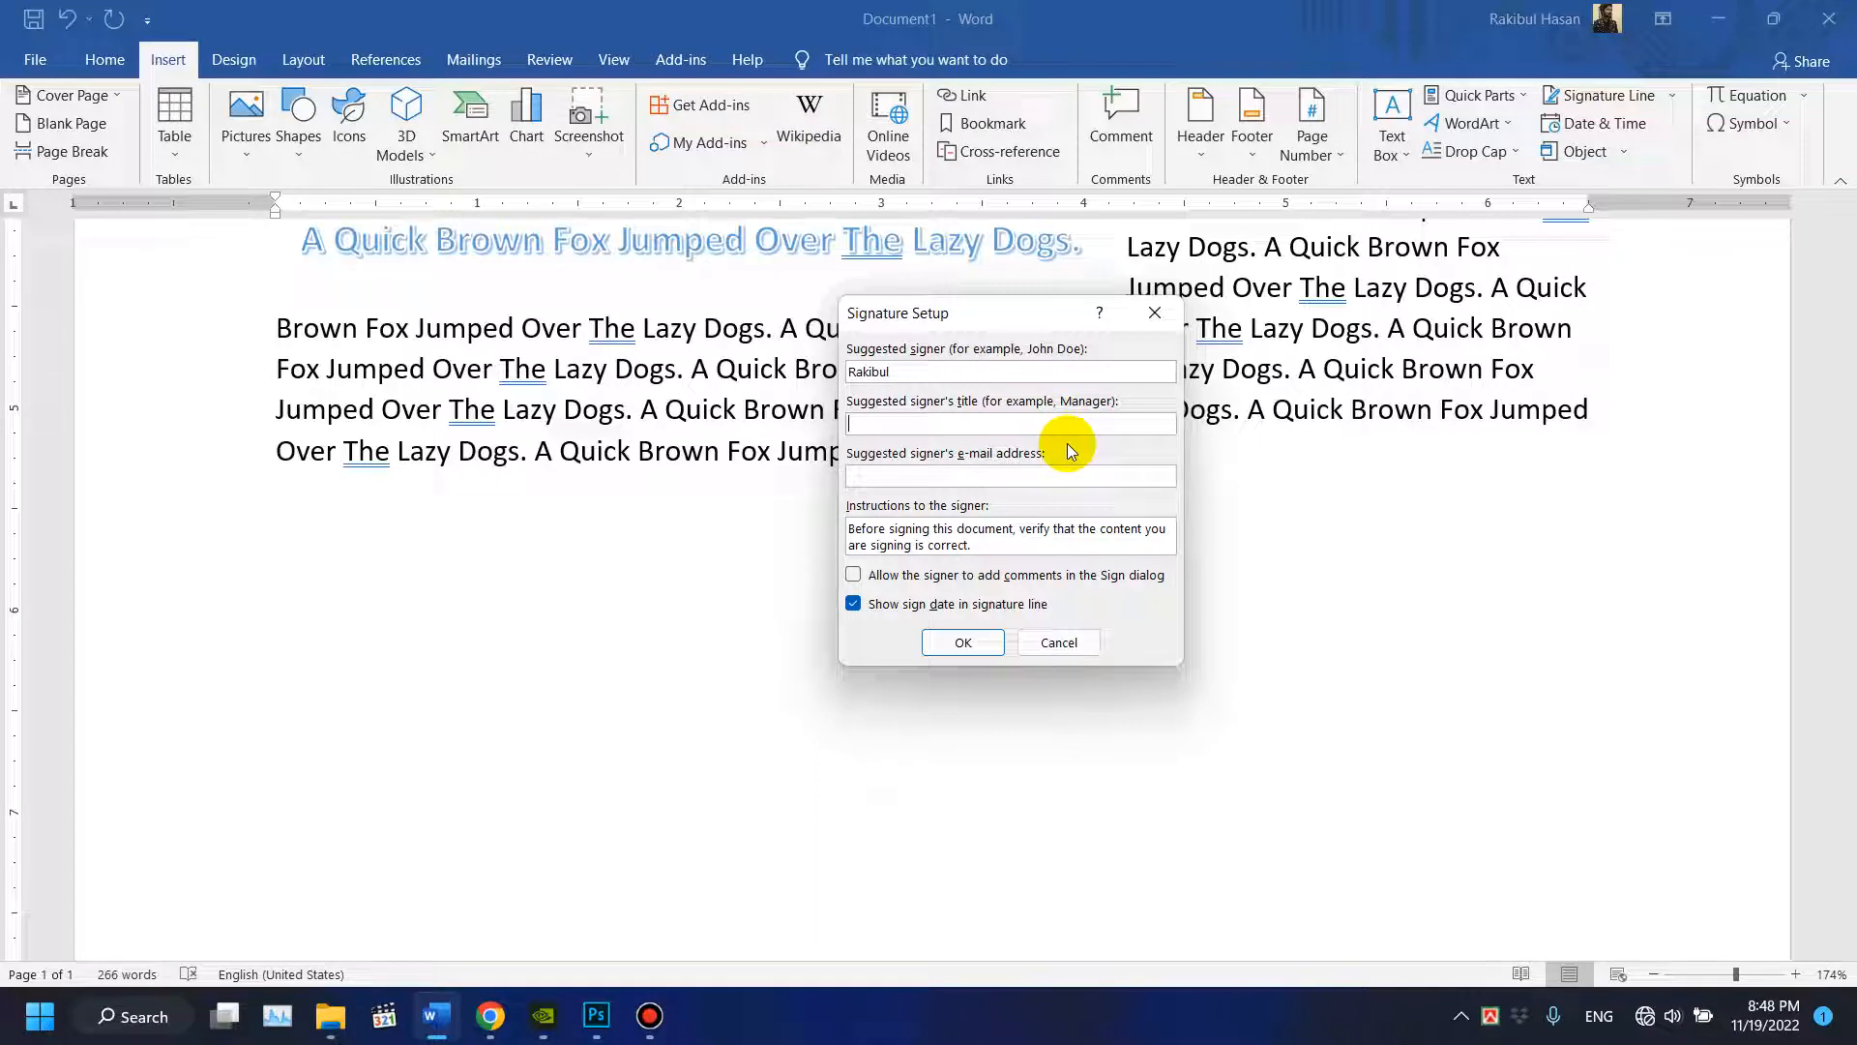
text(Teacher)
click(1074, 478)
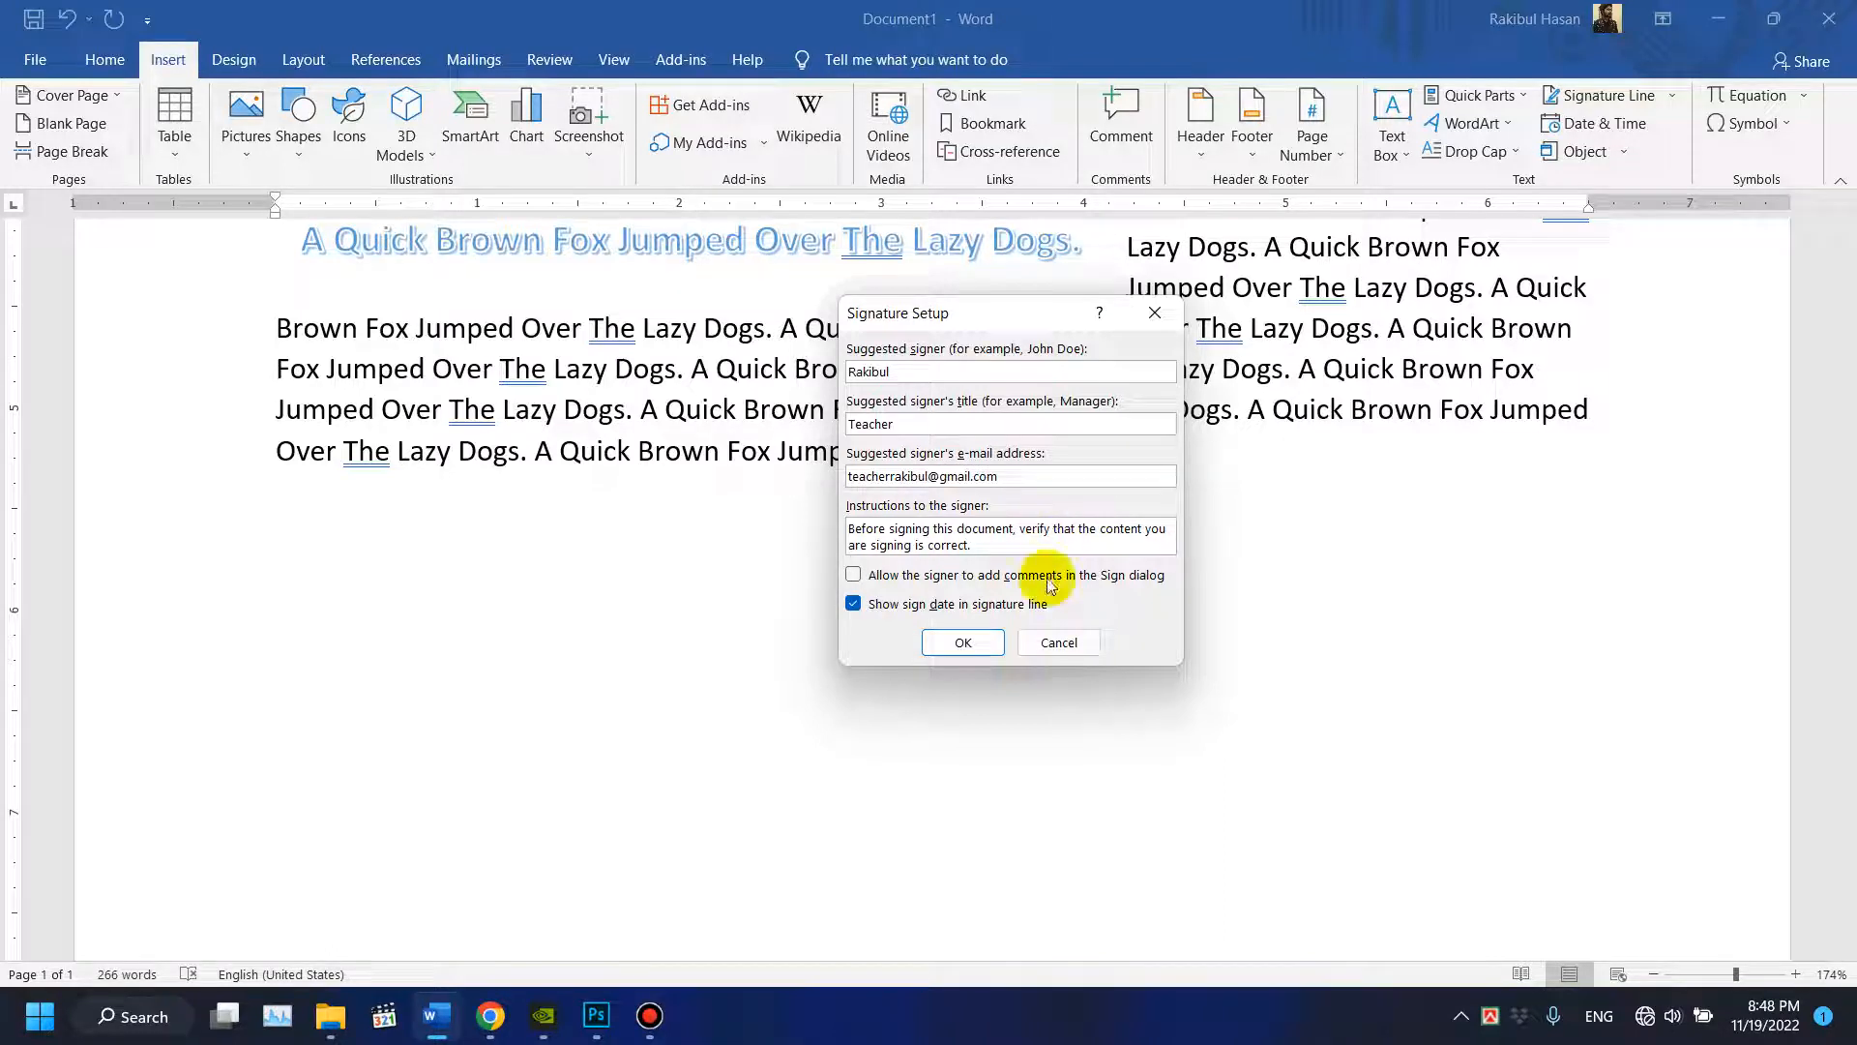
click(960, 641)
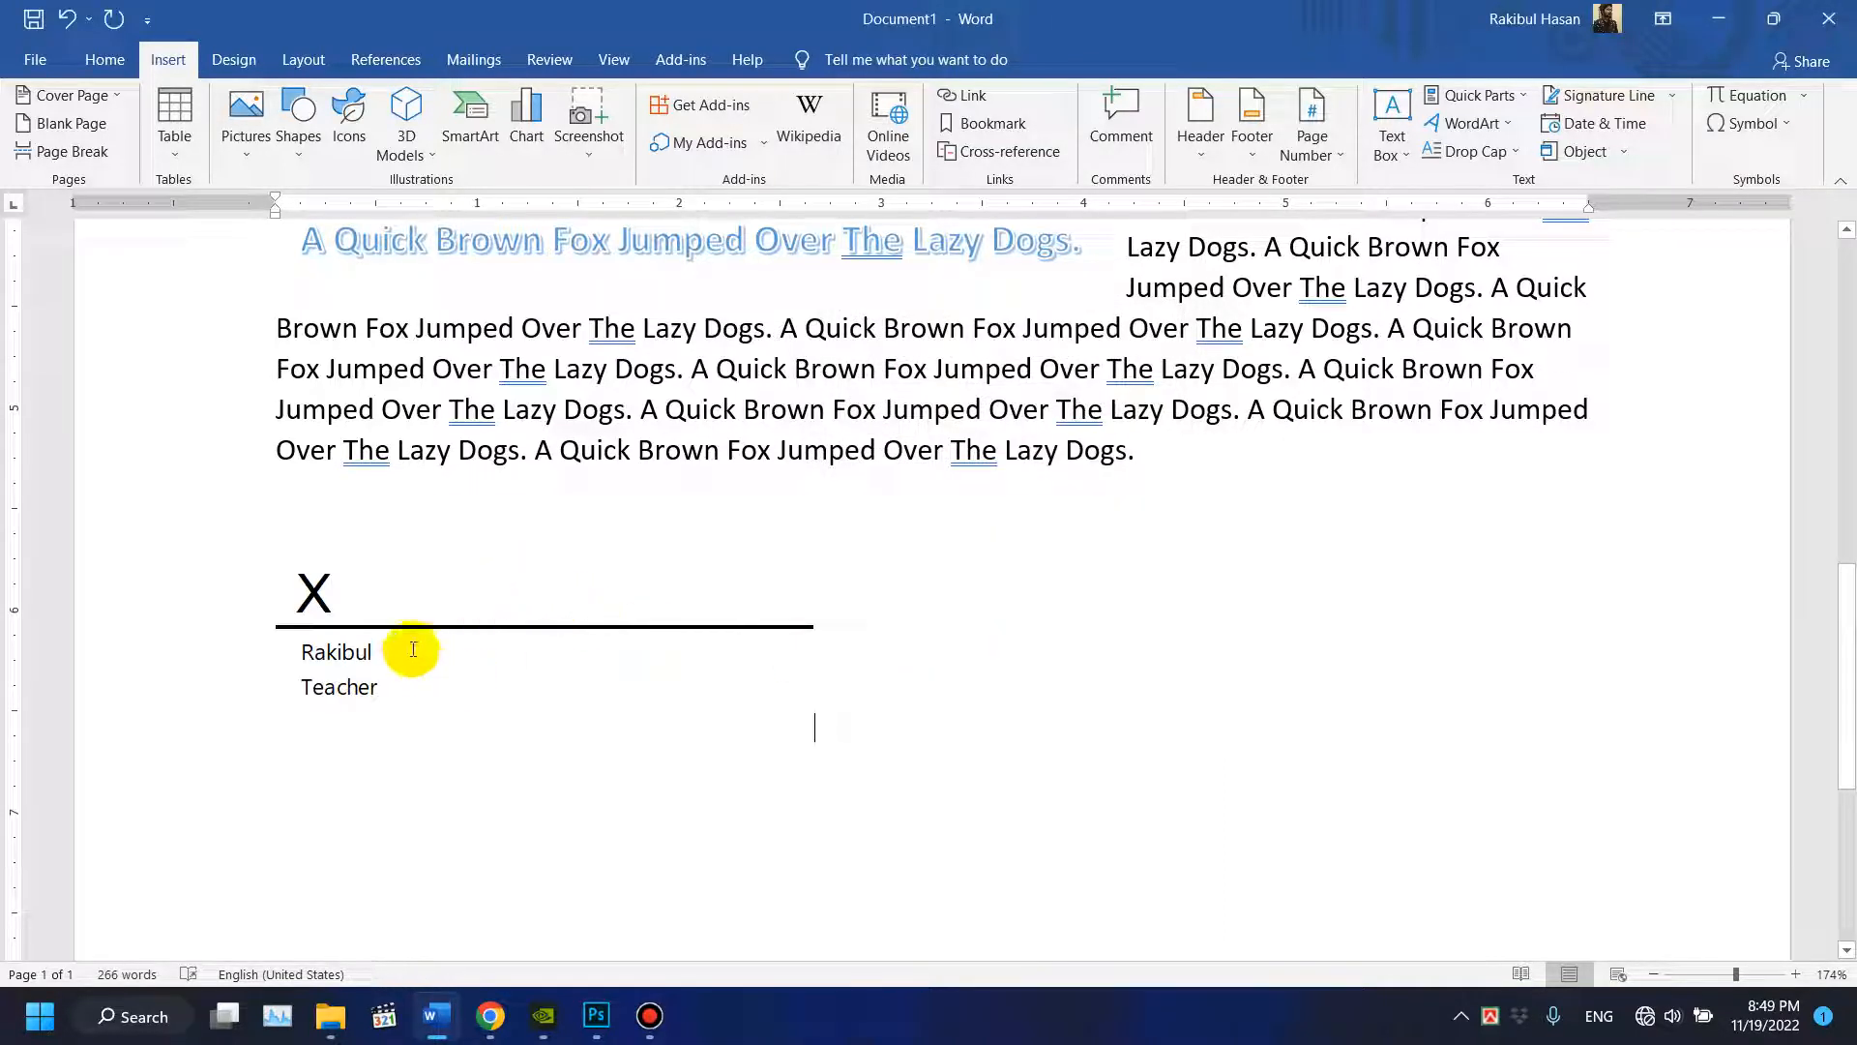
click(313, 592)
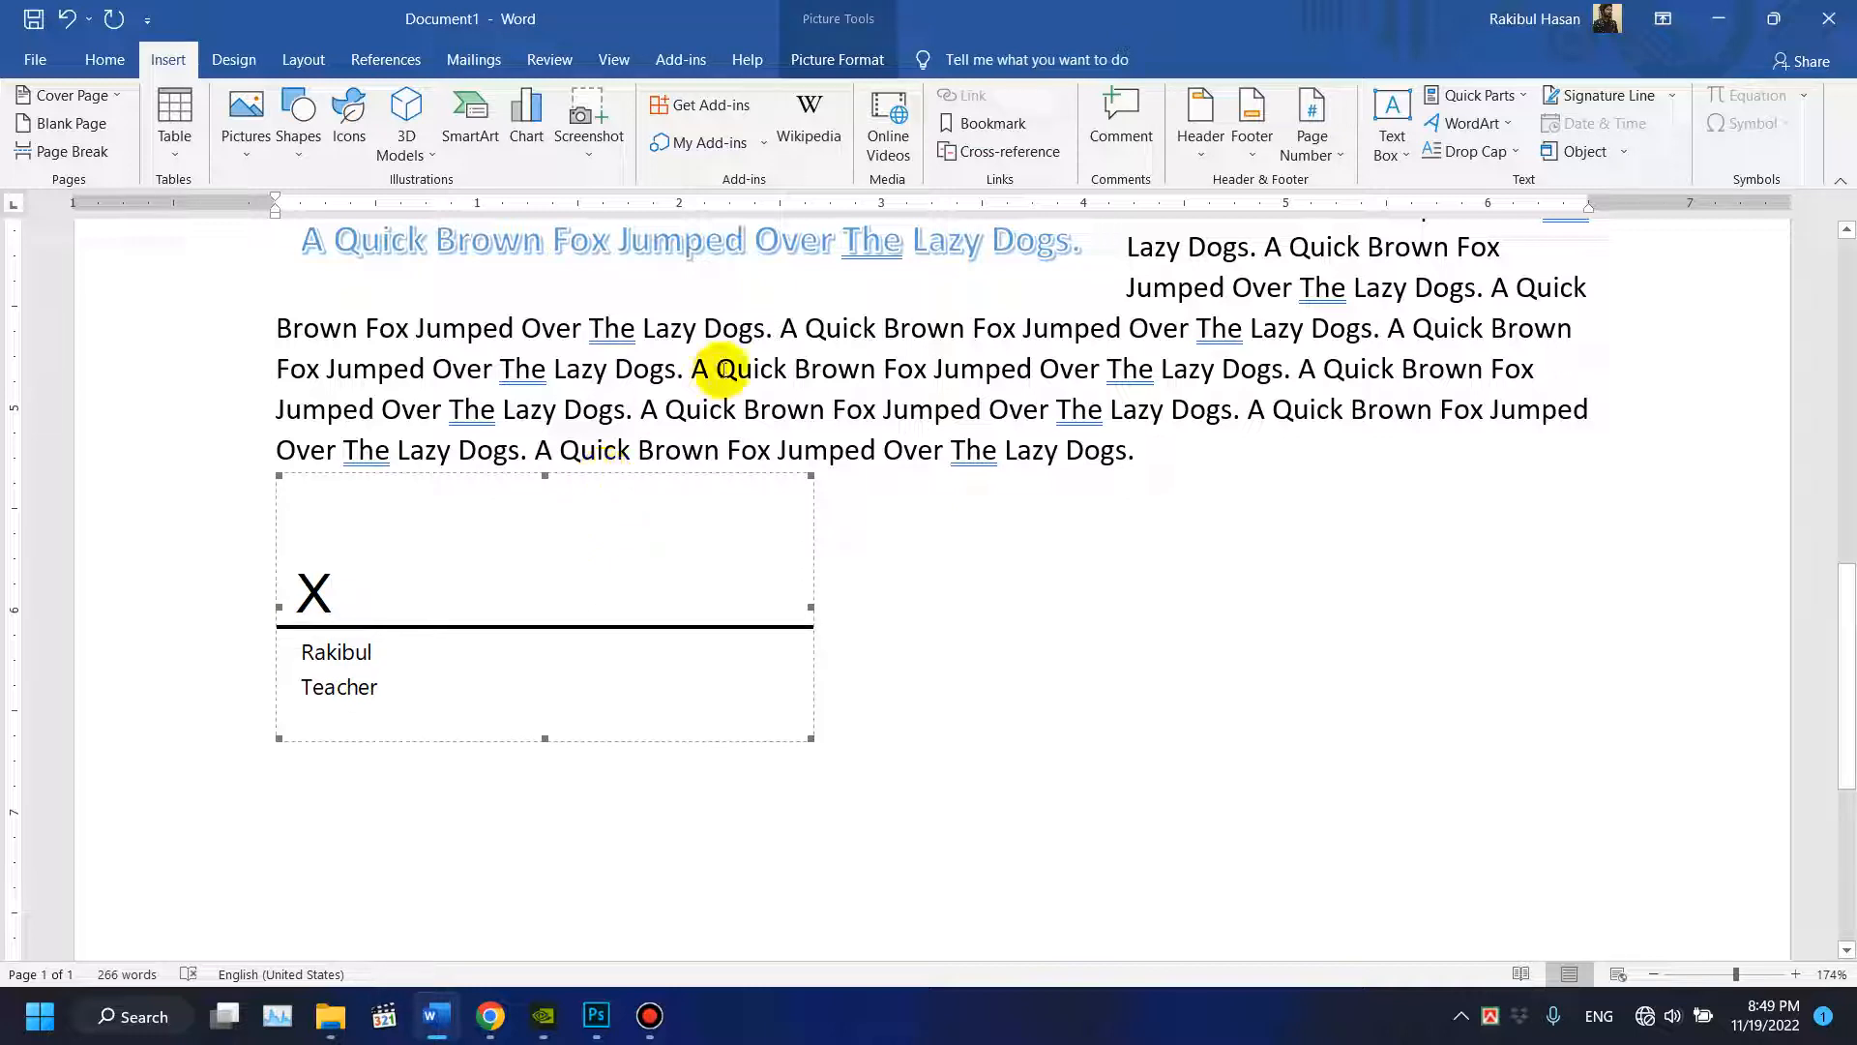
click(892, 635)
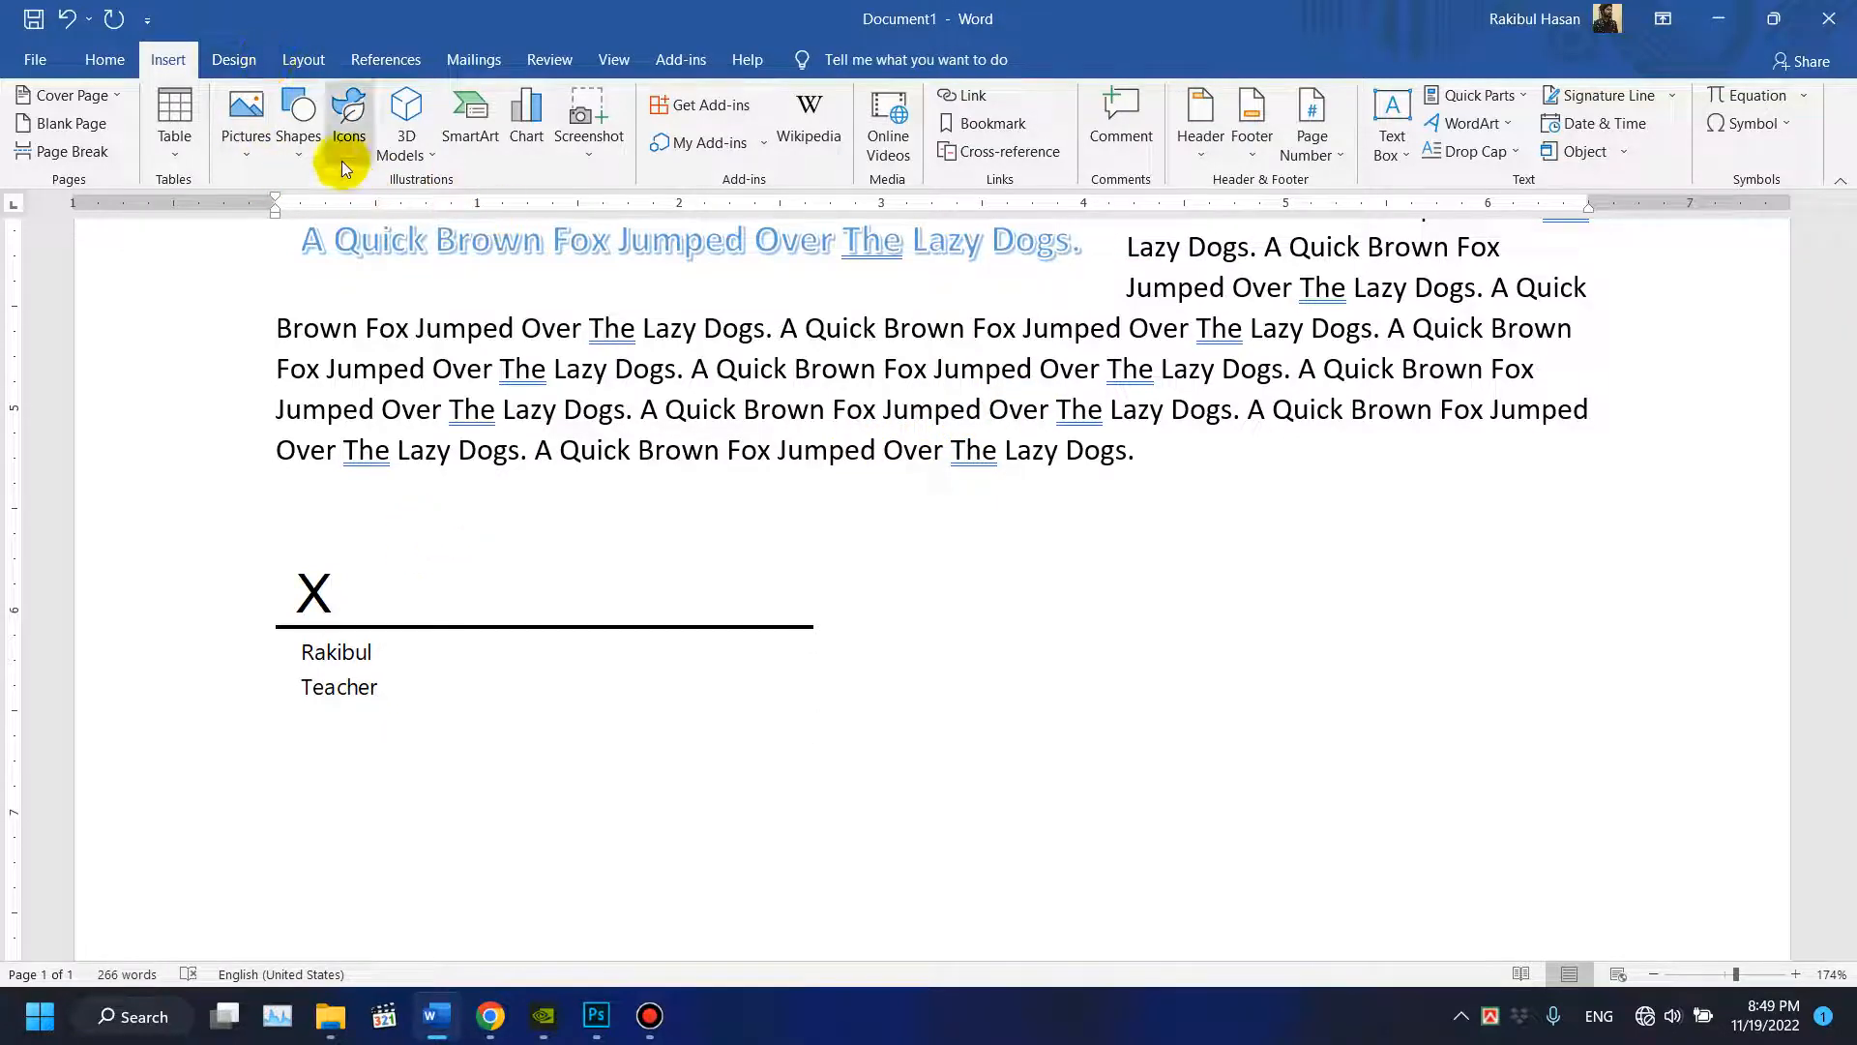
Draw a text box about 3.74" wide and 0.85" high in the empty space beside the signature line.
click(312, 141)
click(287, 227)
click(298, 145)
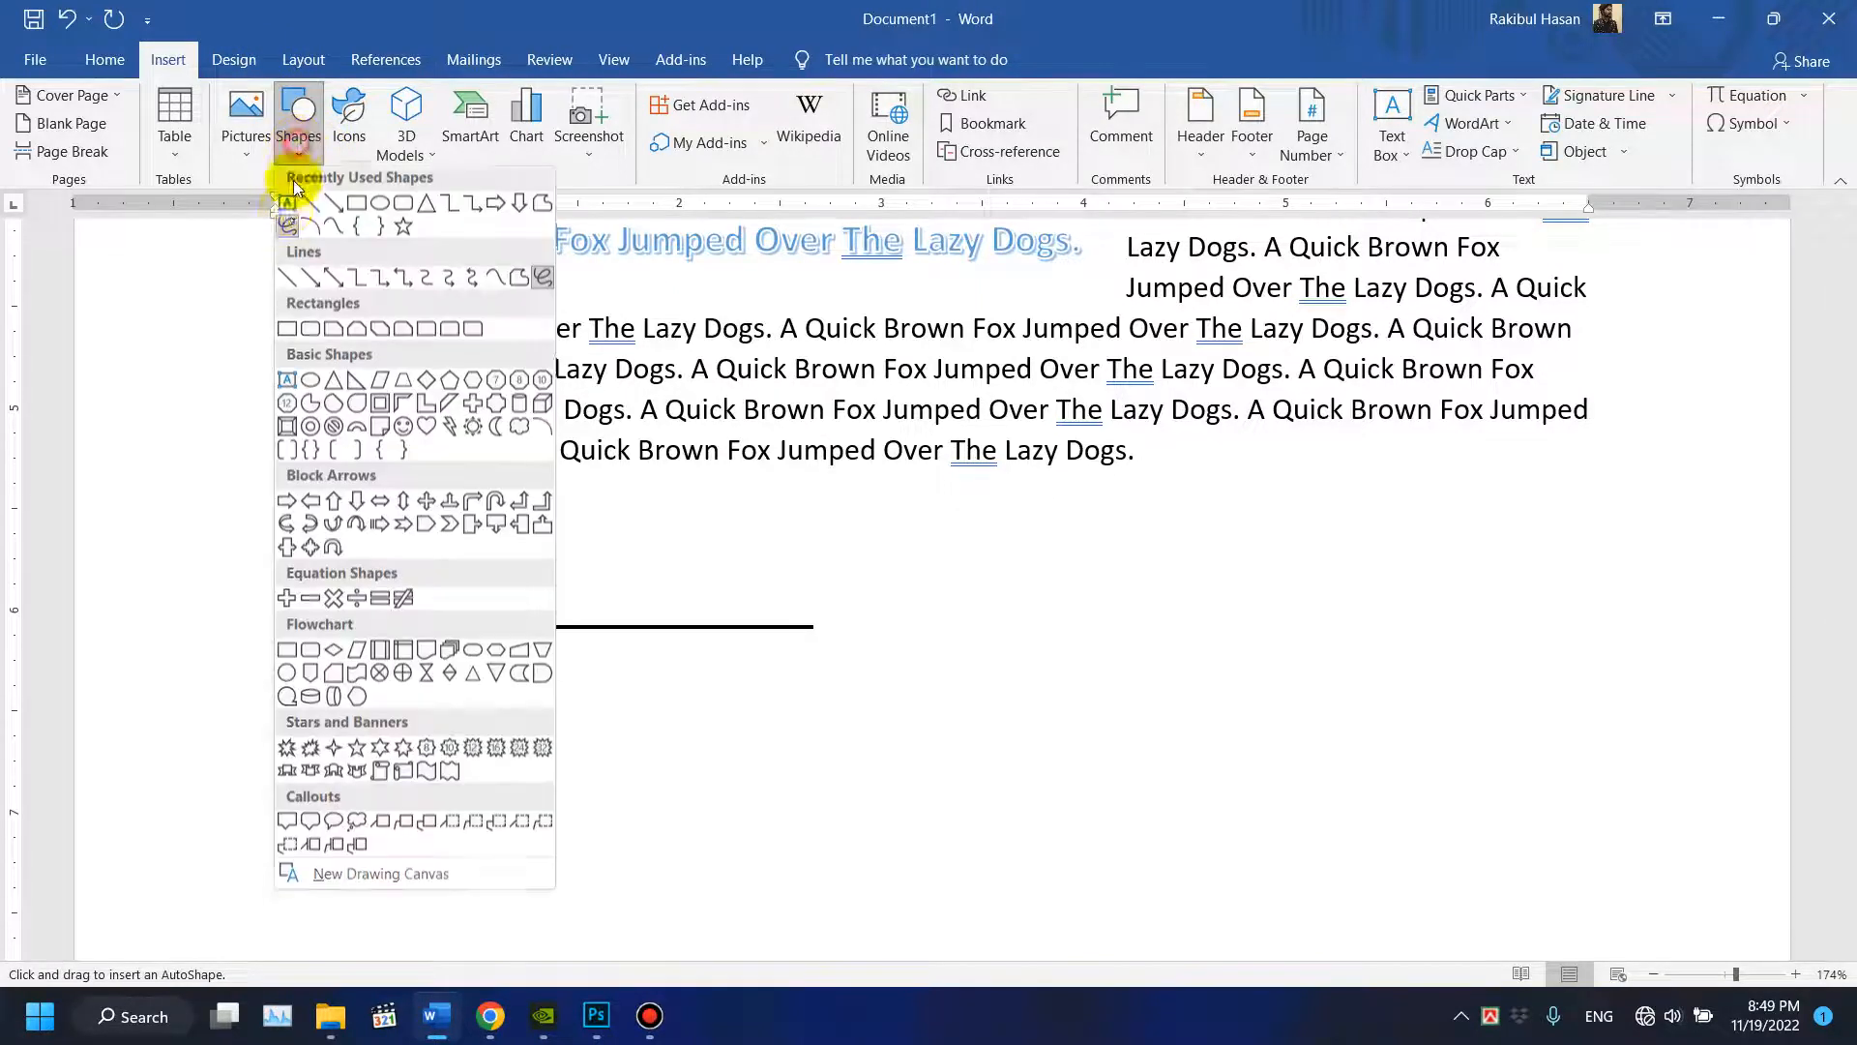
click(289, 202)
scroll(789, 593, down, 4)
scroll(789, 593, up, 3)
drag(940, 441, 1696, 612)
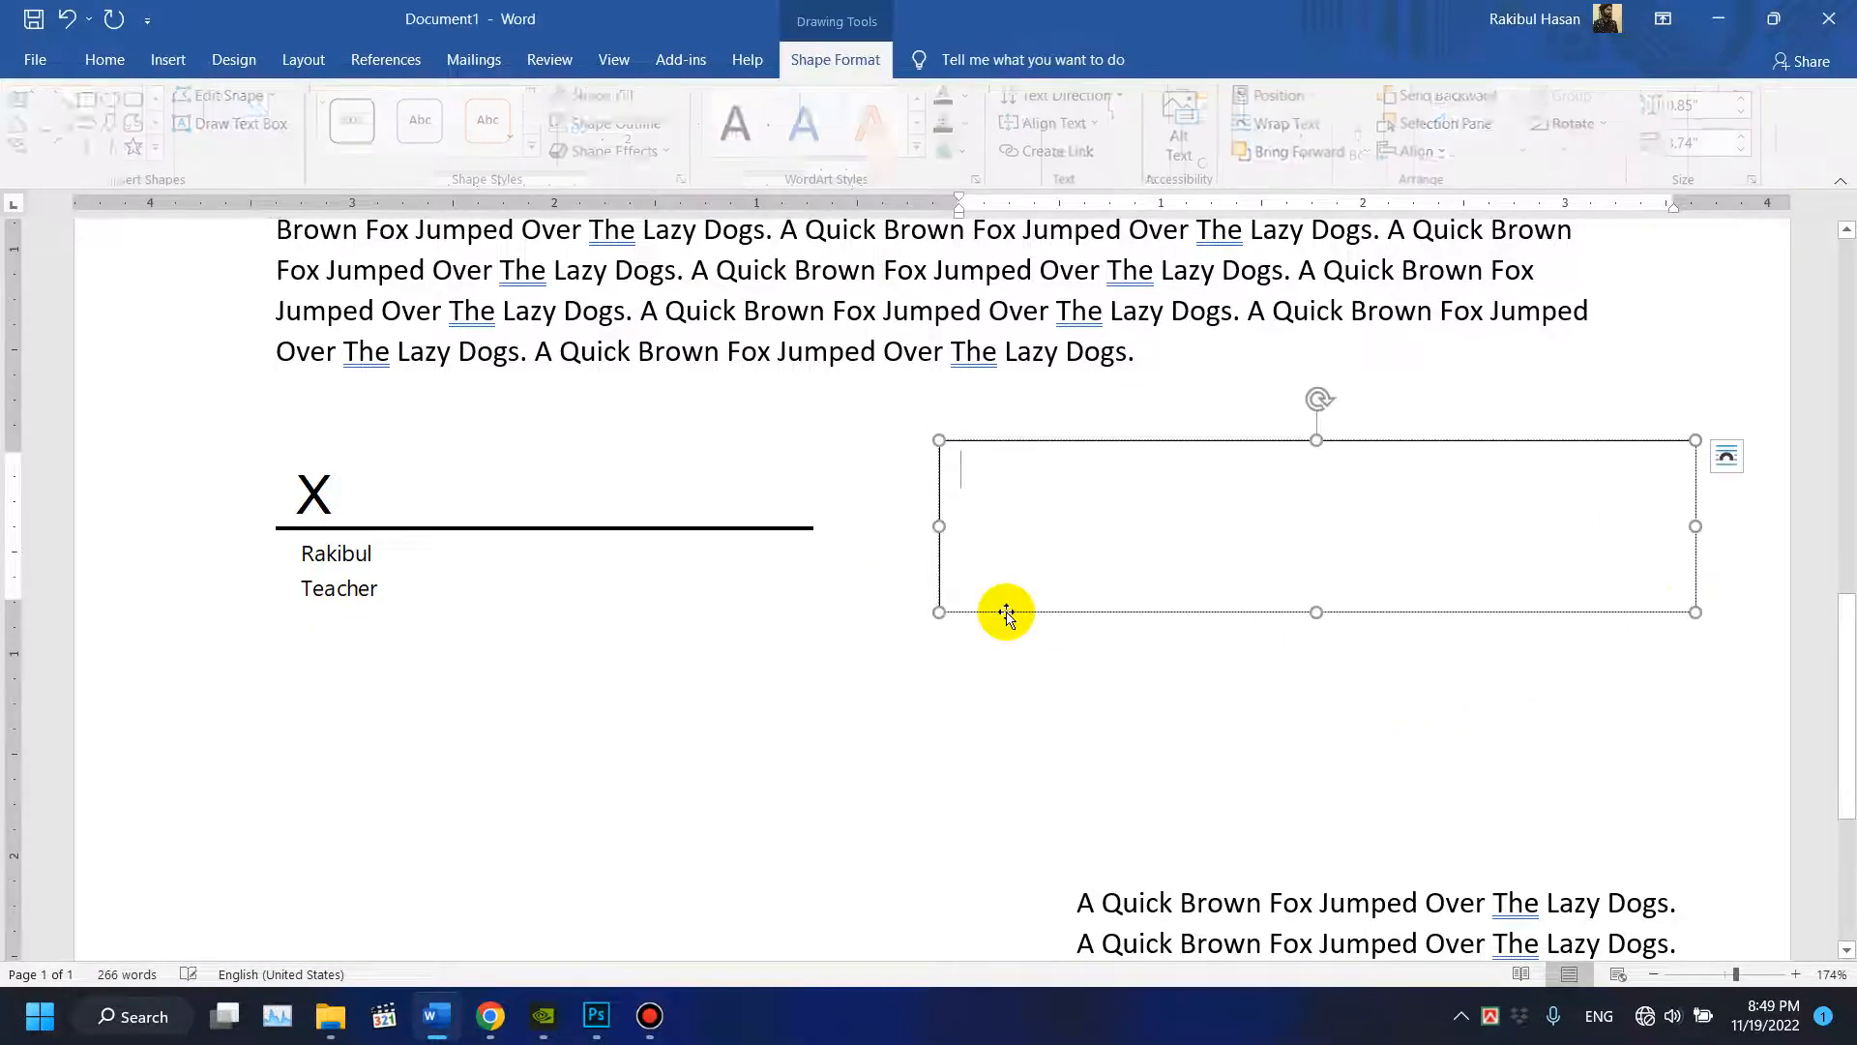
Enter the signer's name in the new text box and the title Teacher on the line below it.
text(Ra)
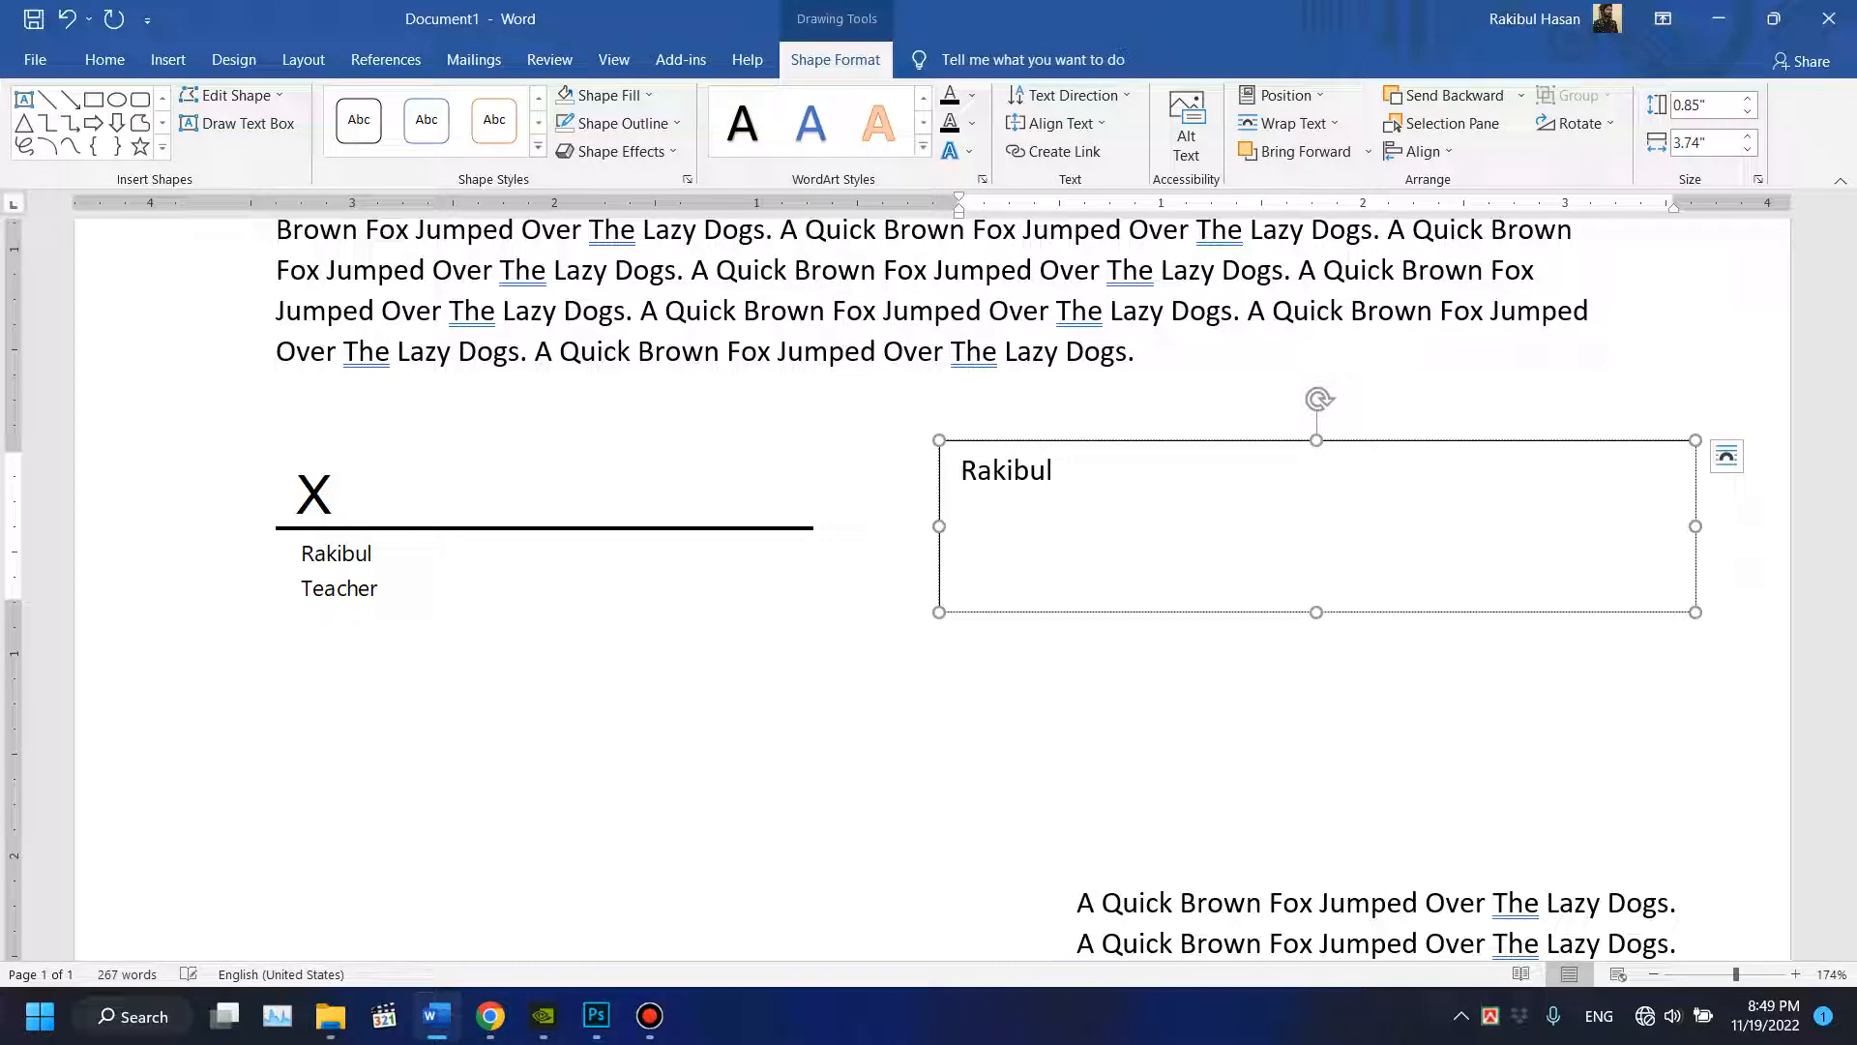
text(kibul)
key(Return)
text(T)
Remove the extra space between the name and title lines and shrink the text box to about 1.2" by 0.57".
drag(987, 580, 467, 202)
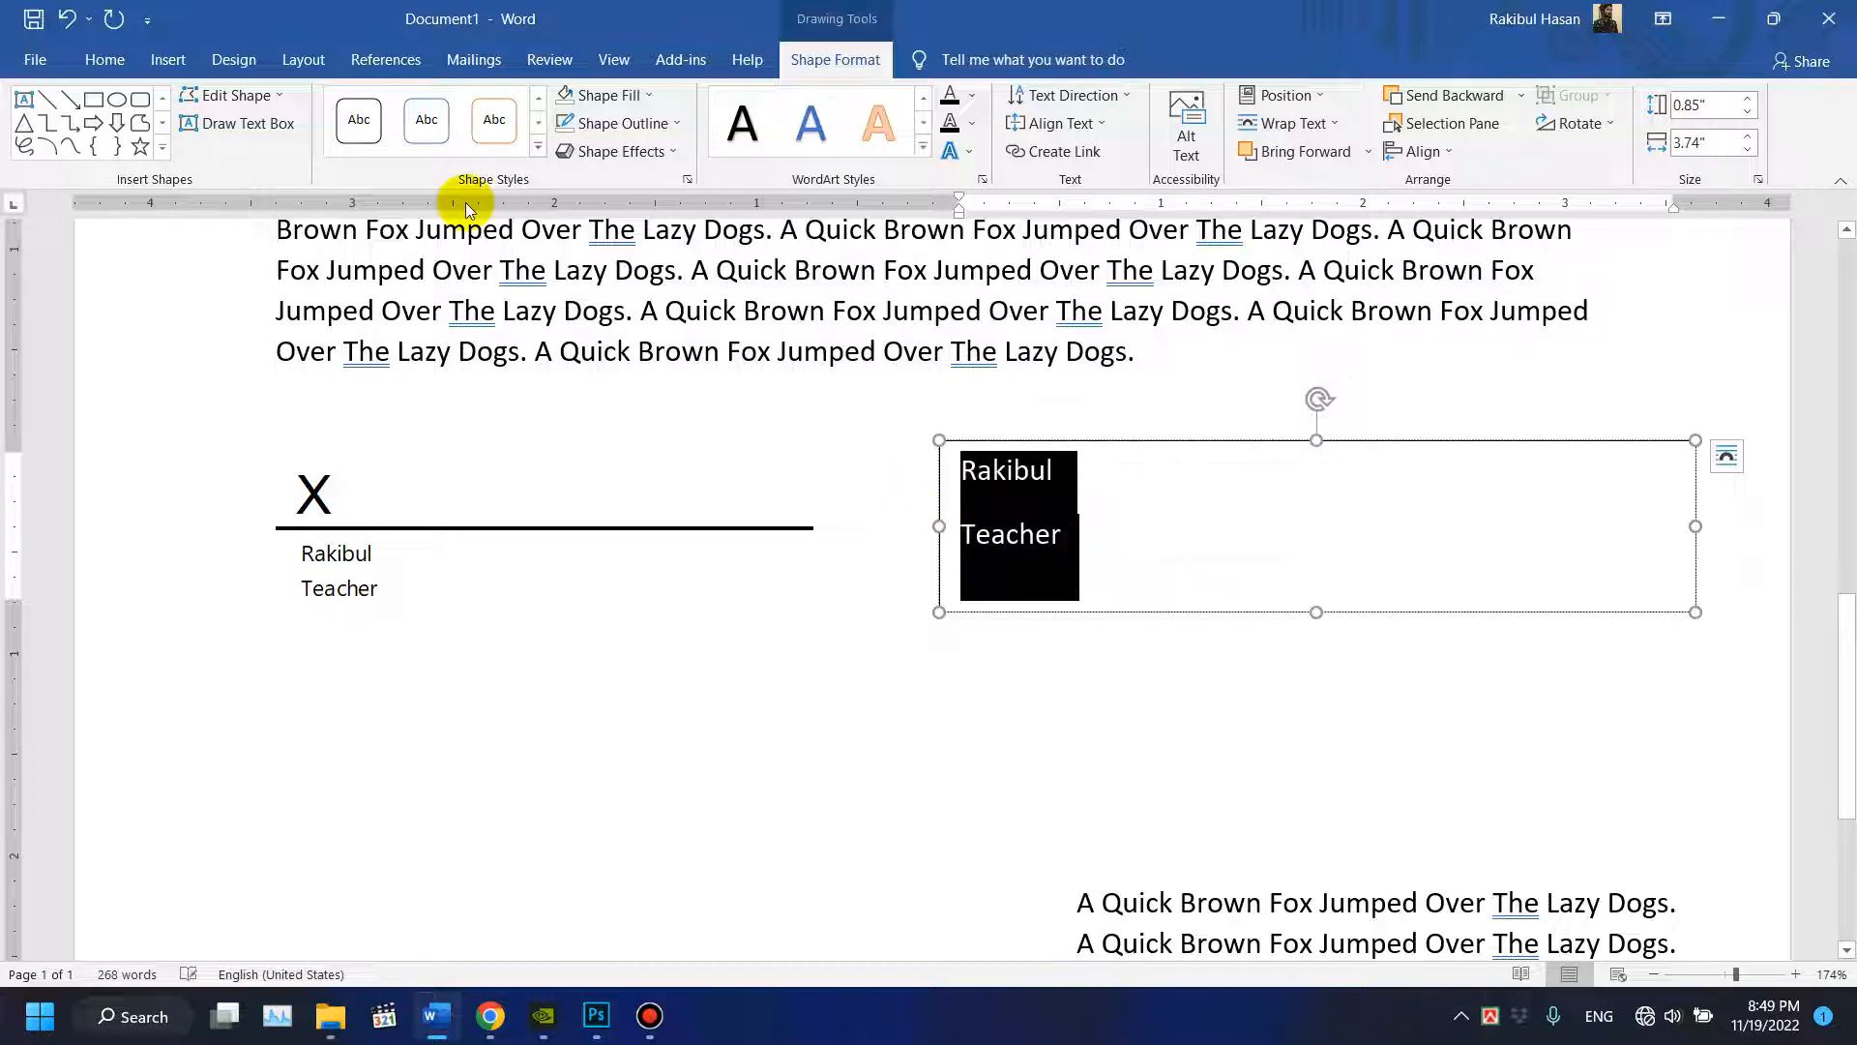
click(97, 60)
click(726, 143)
click(817, 390)
drag(1695, 525, 1181, 522)
drag(1060, 612, 1057, 554)
Set the name and title text box to No Fill and No Outline.
click(844, 54)
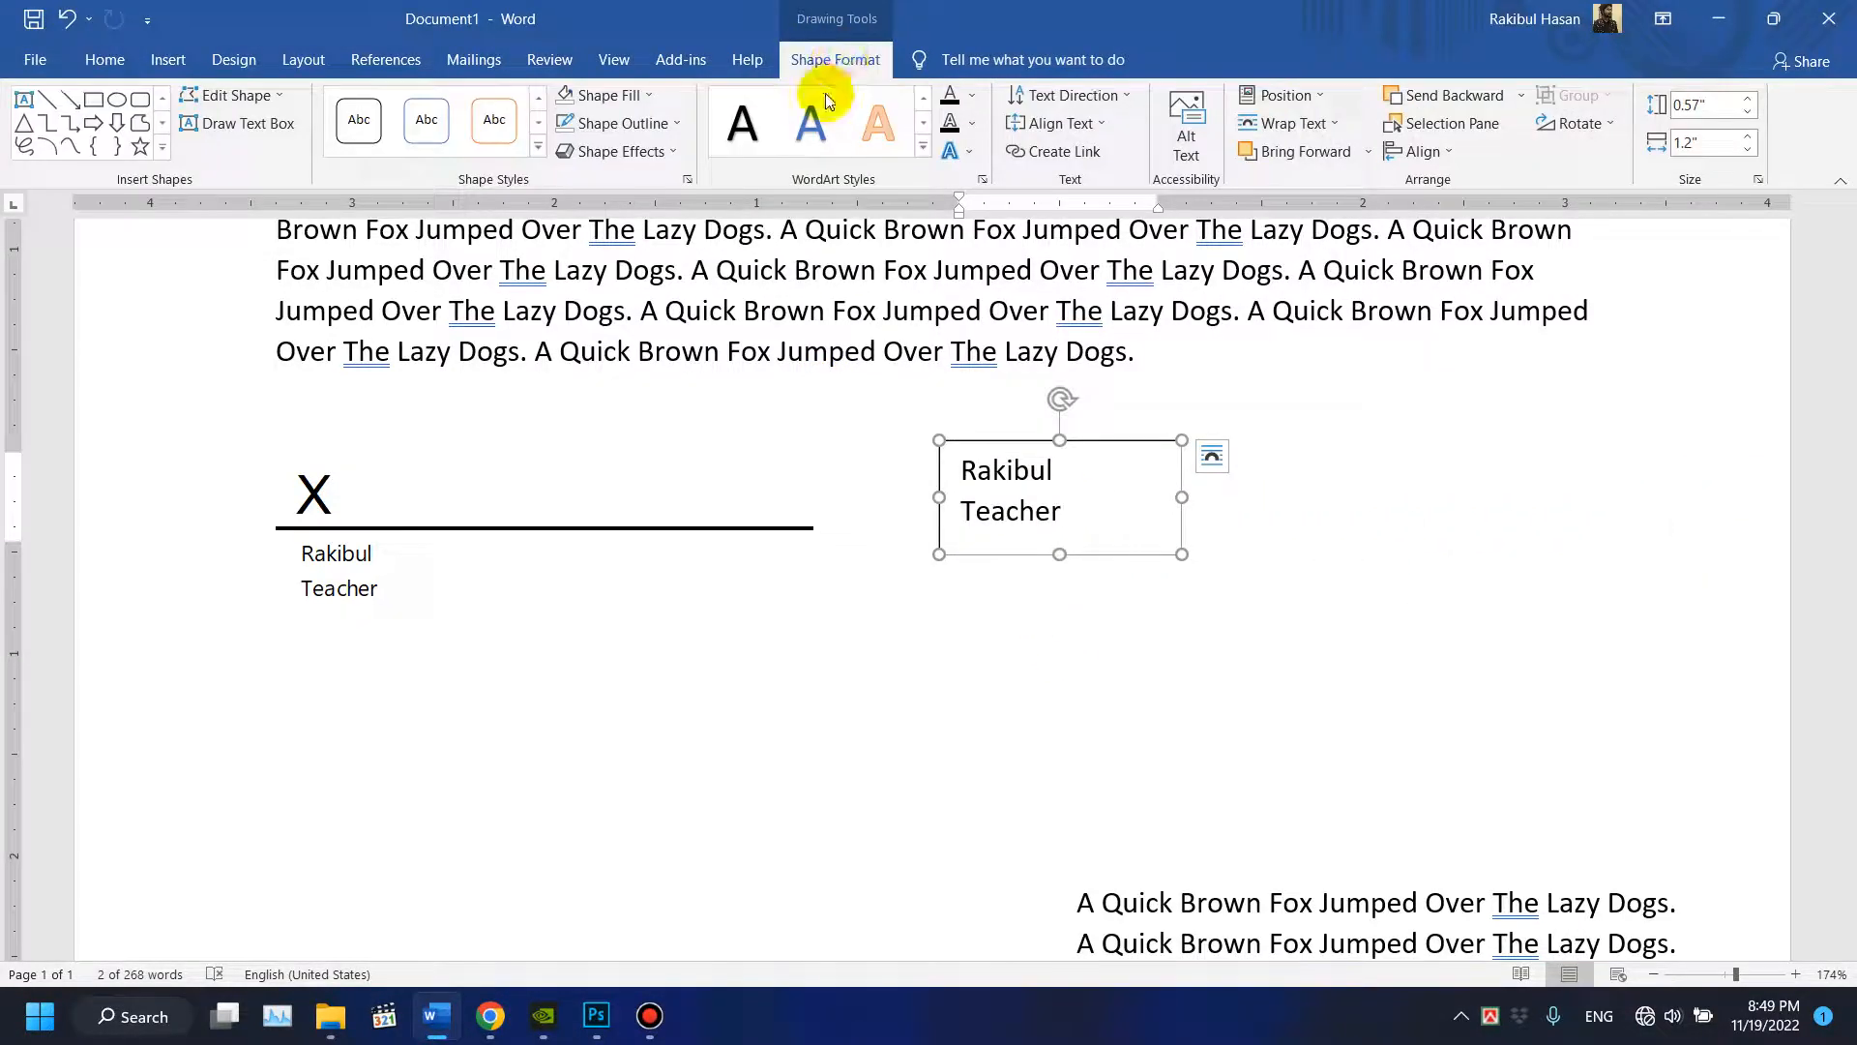
click(611, 95)
click(647, 305)
click(645, 123)
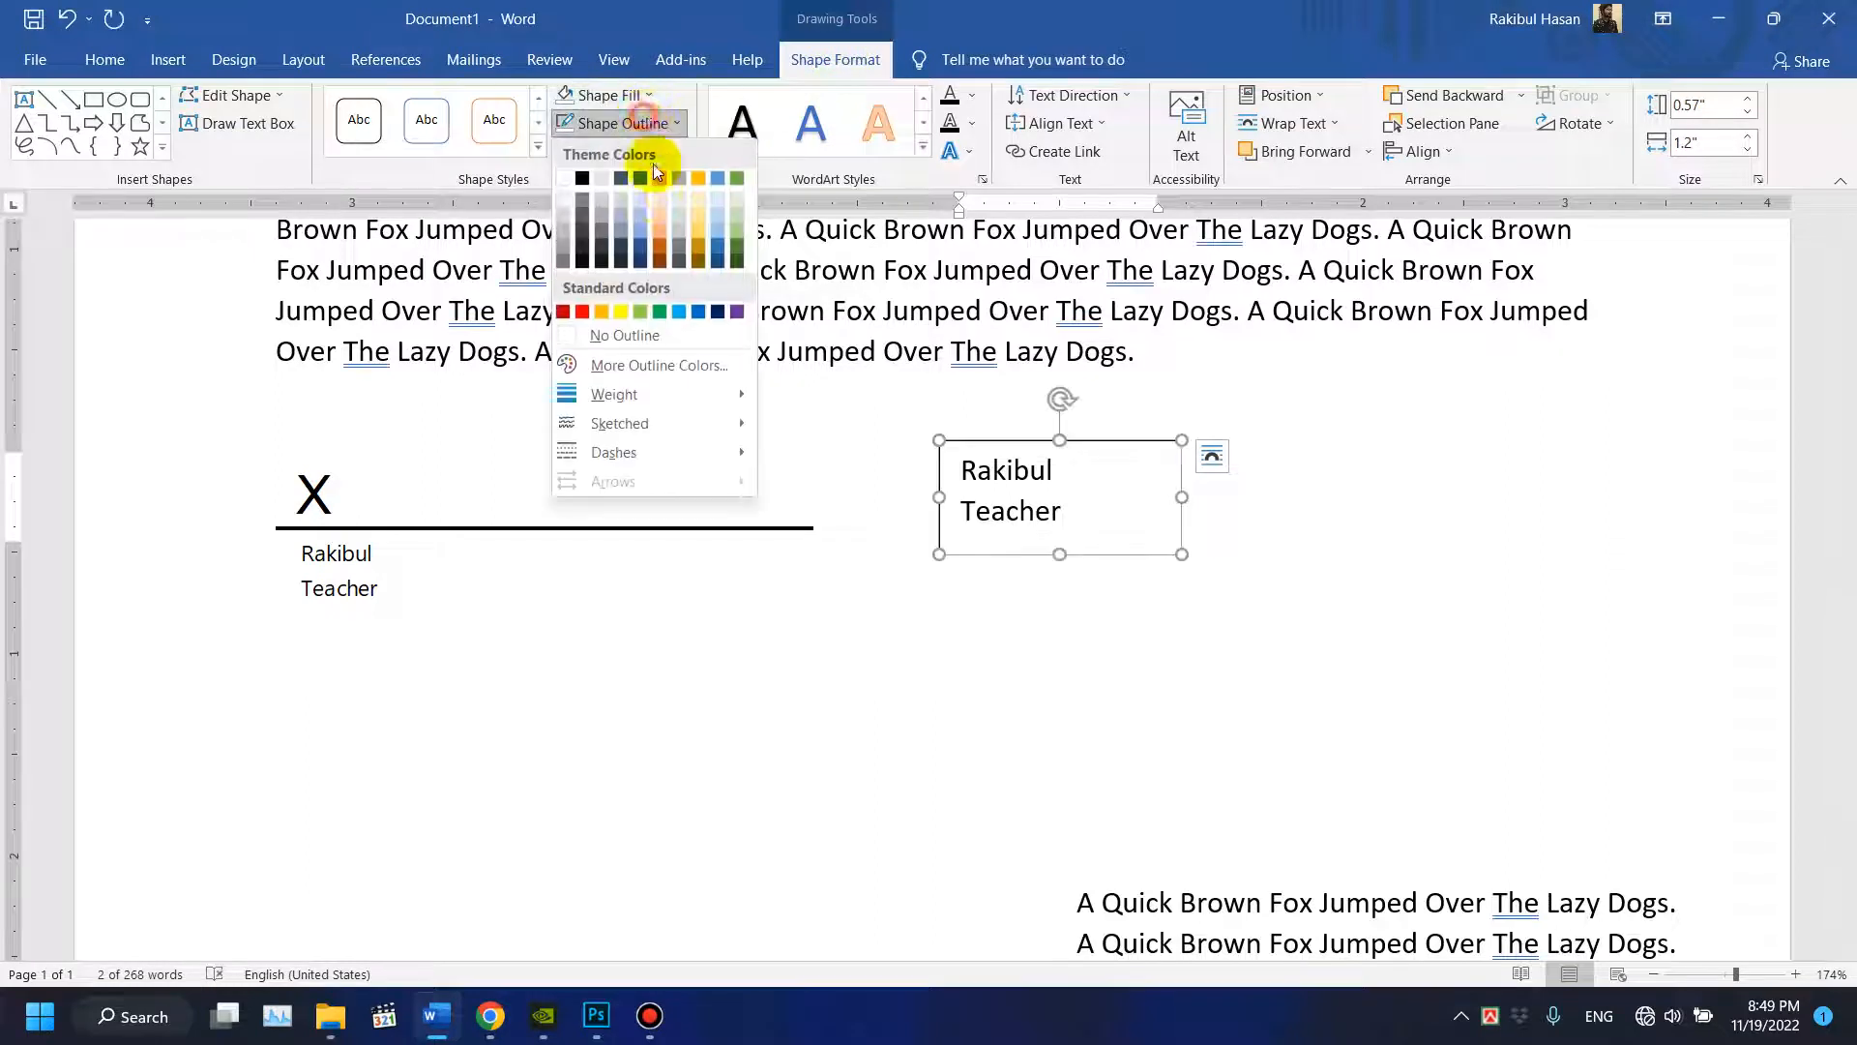
click(650, 332)
Draw a horizontal line about 1.2" long along the text box's upper edge and apply the thickest black theme line style.
click(47, 98)
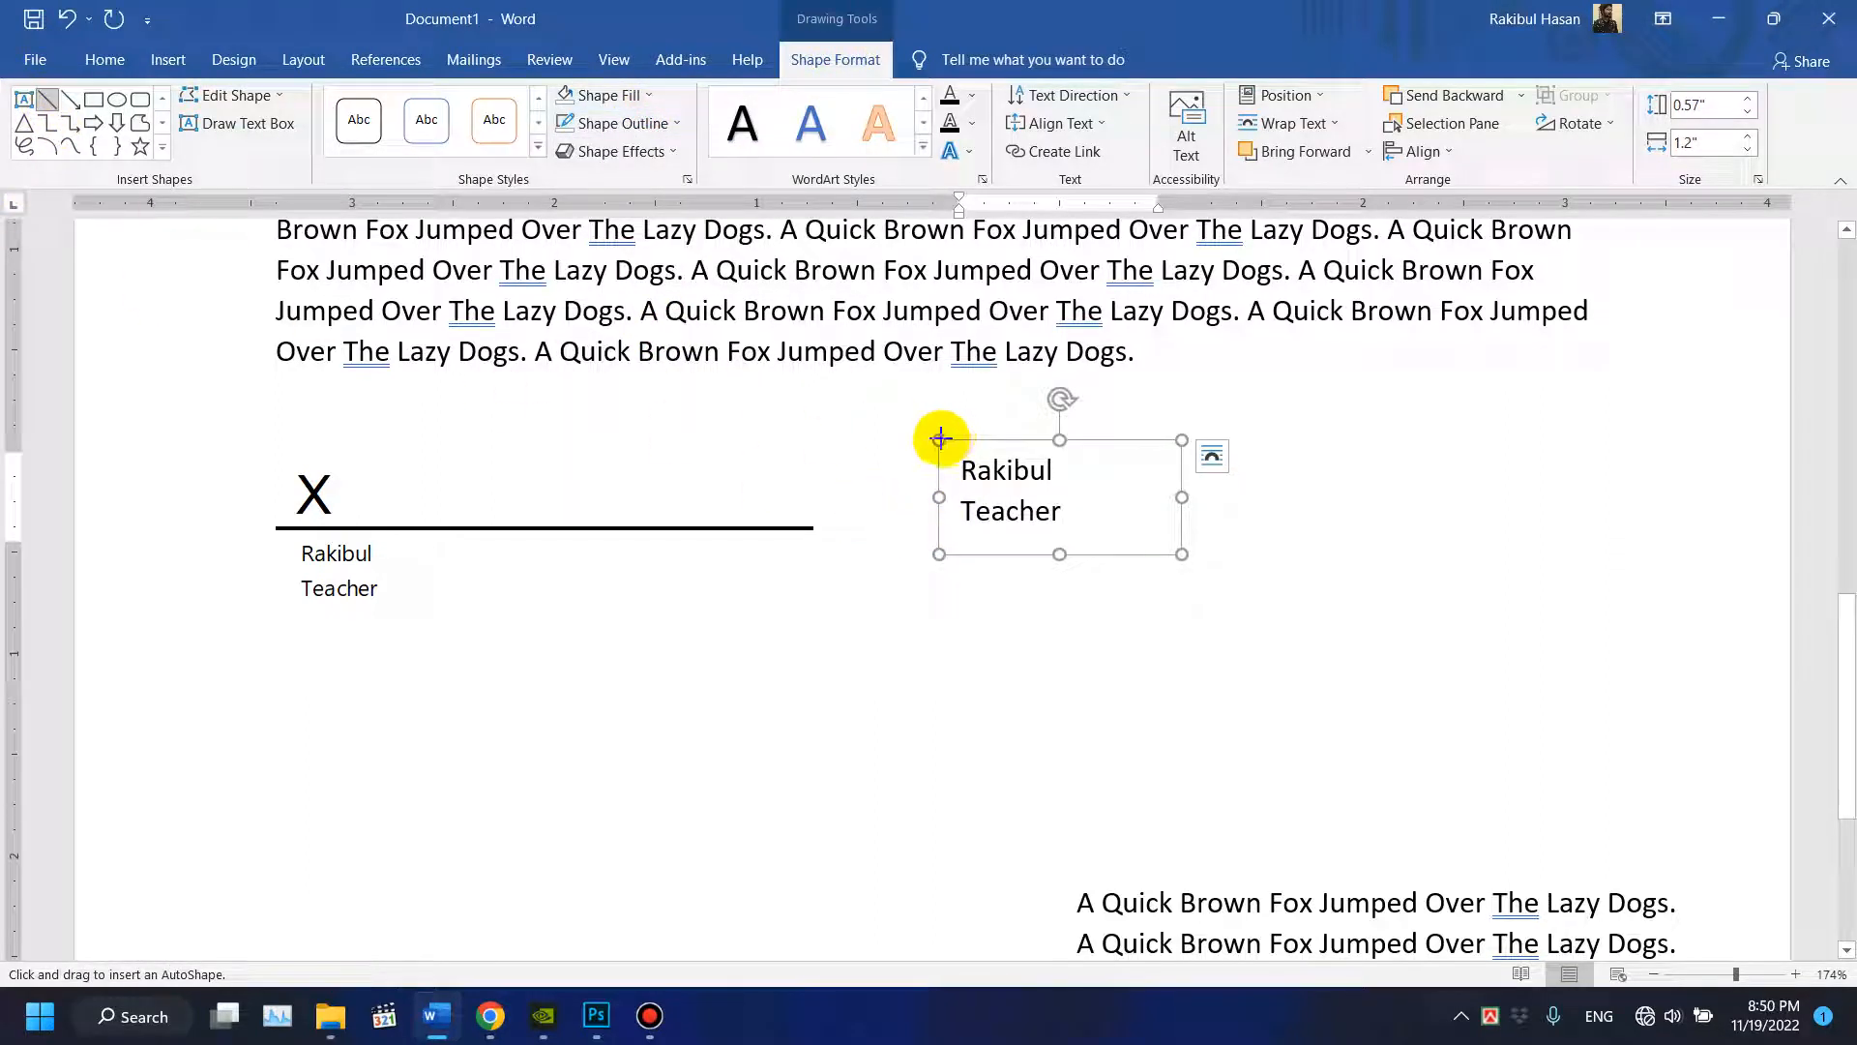
drag(939, 438, 1183, 435)
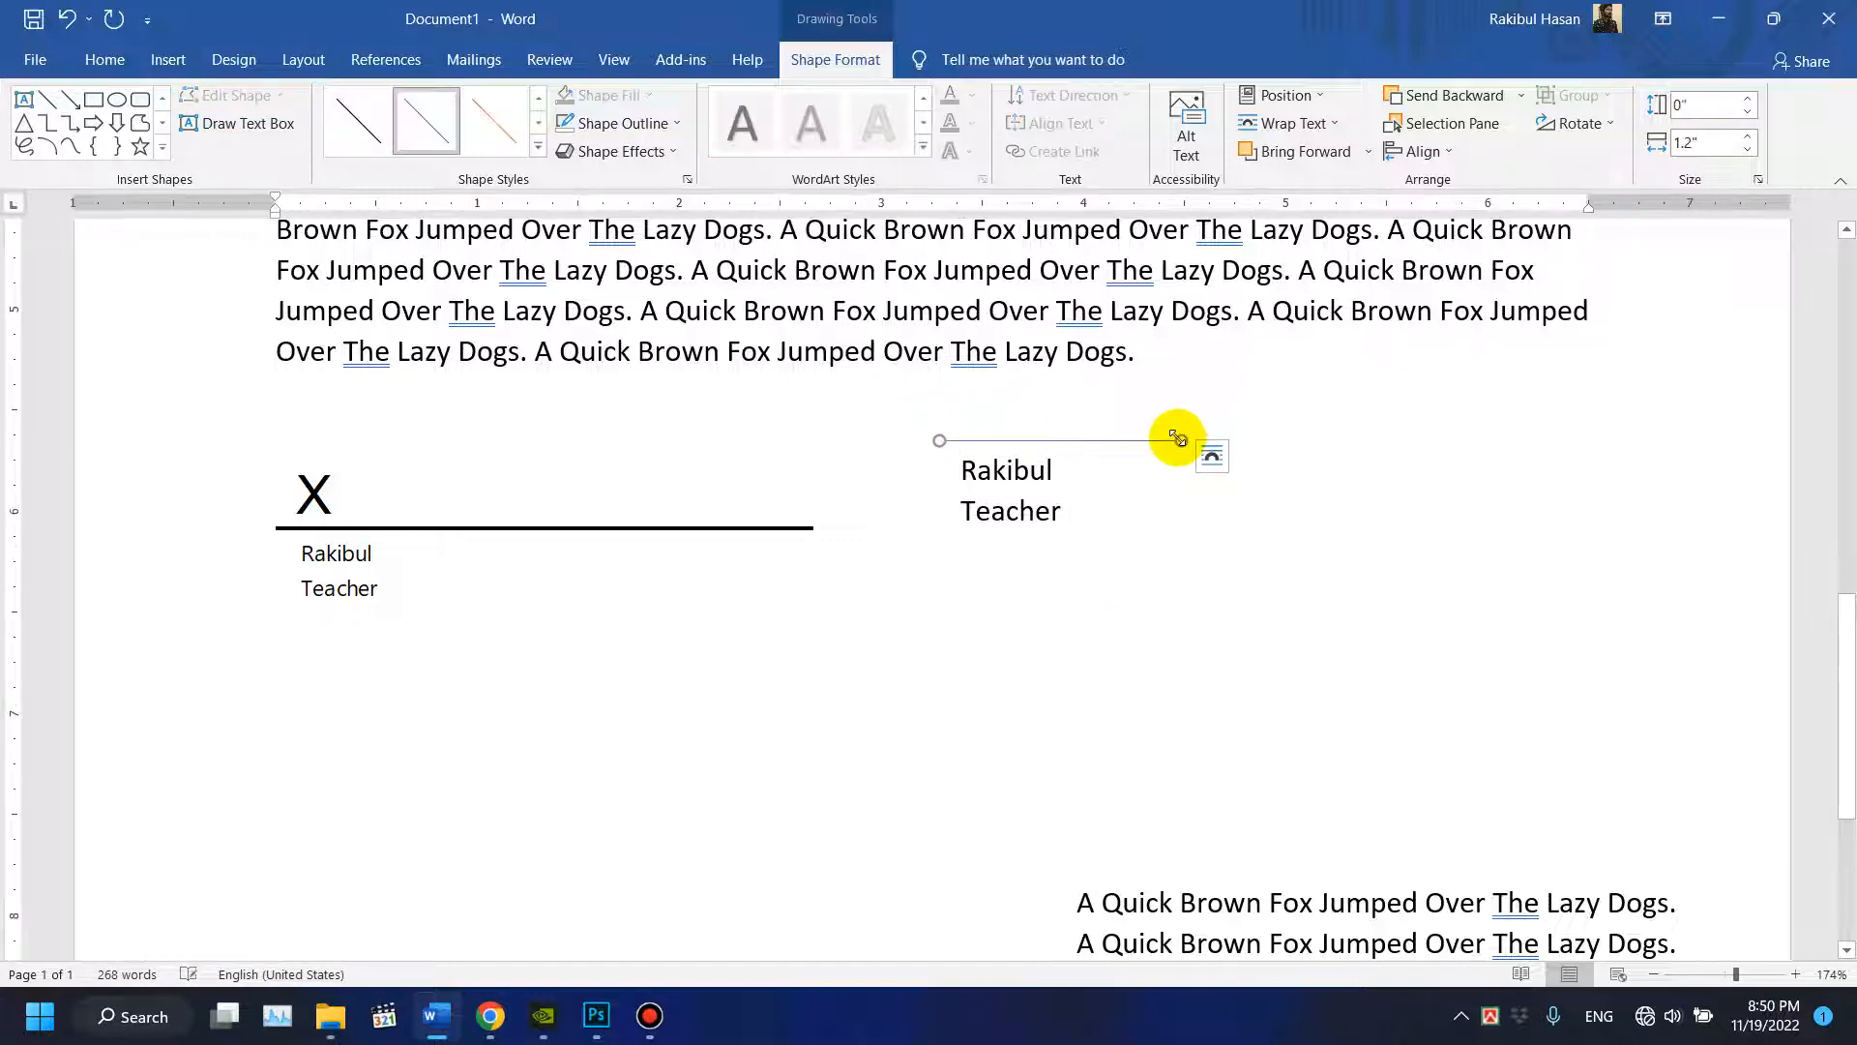
click(538, 148)
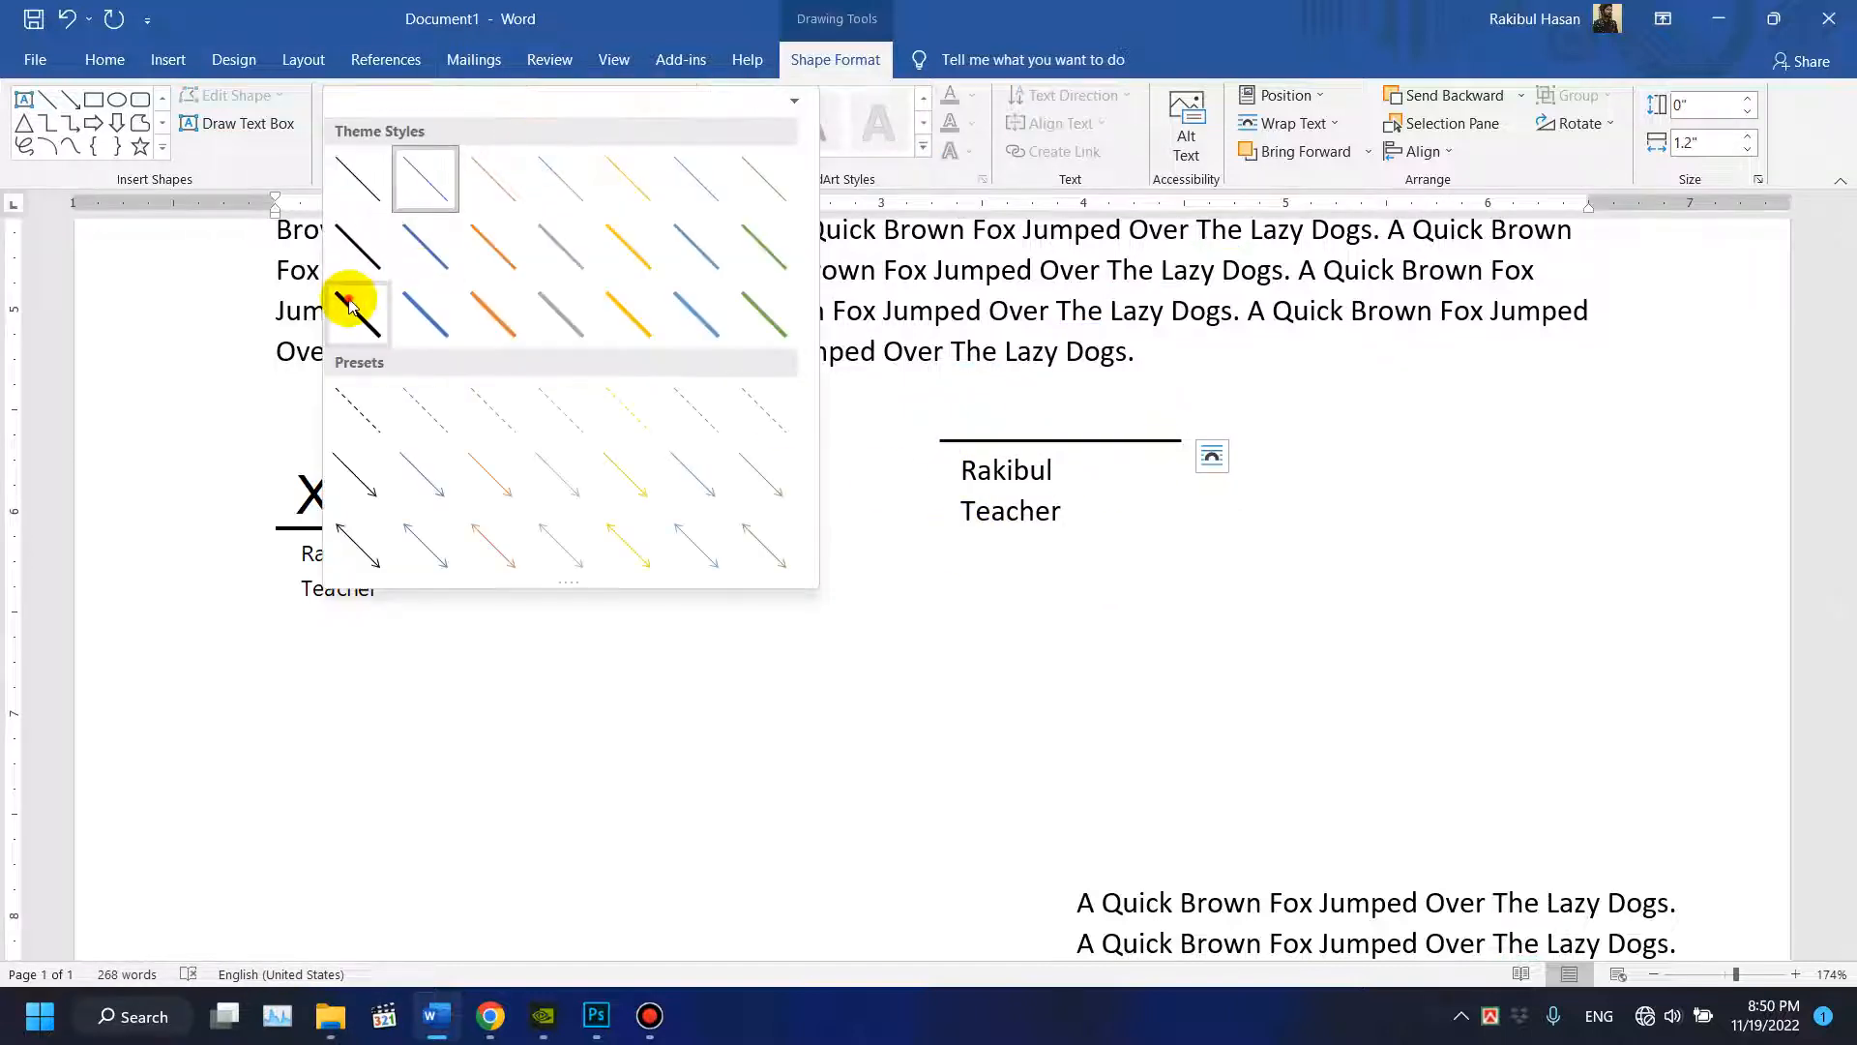
click(356, 308)
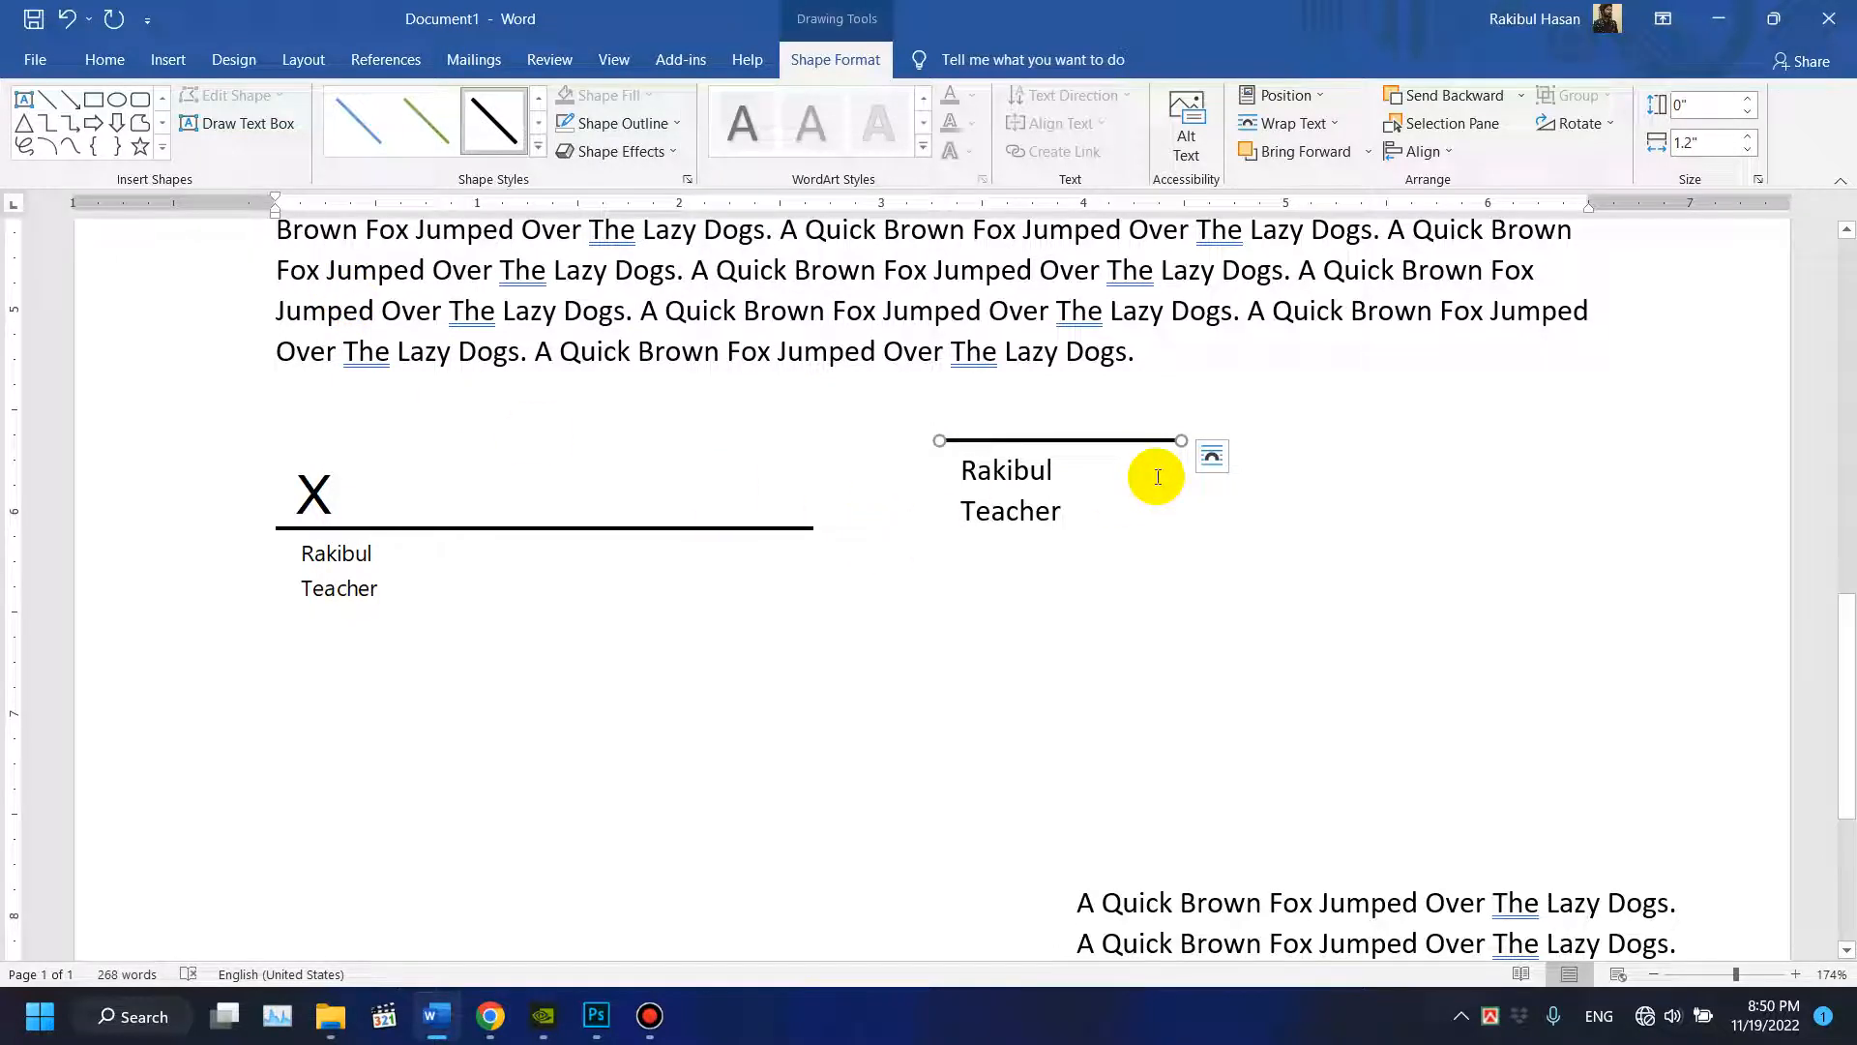
Group the short line with the name and title text box, and move the group down level with the existing signature line.
click(1022, 486)
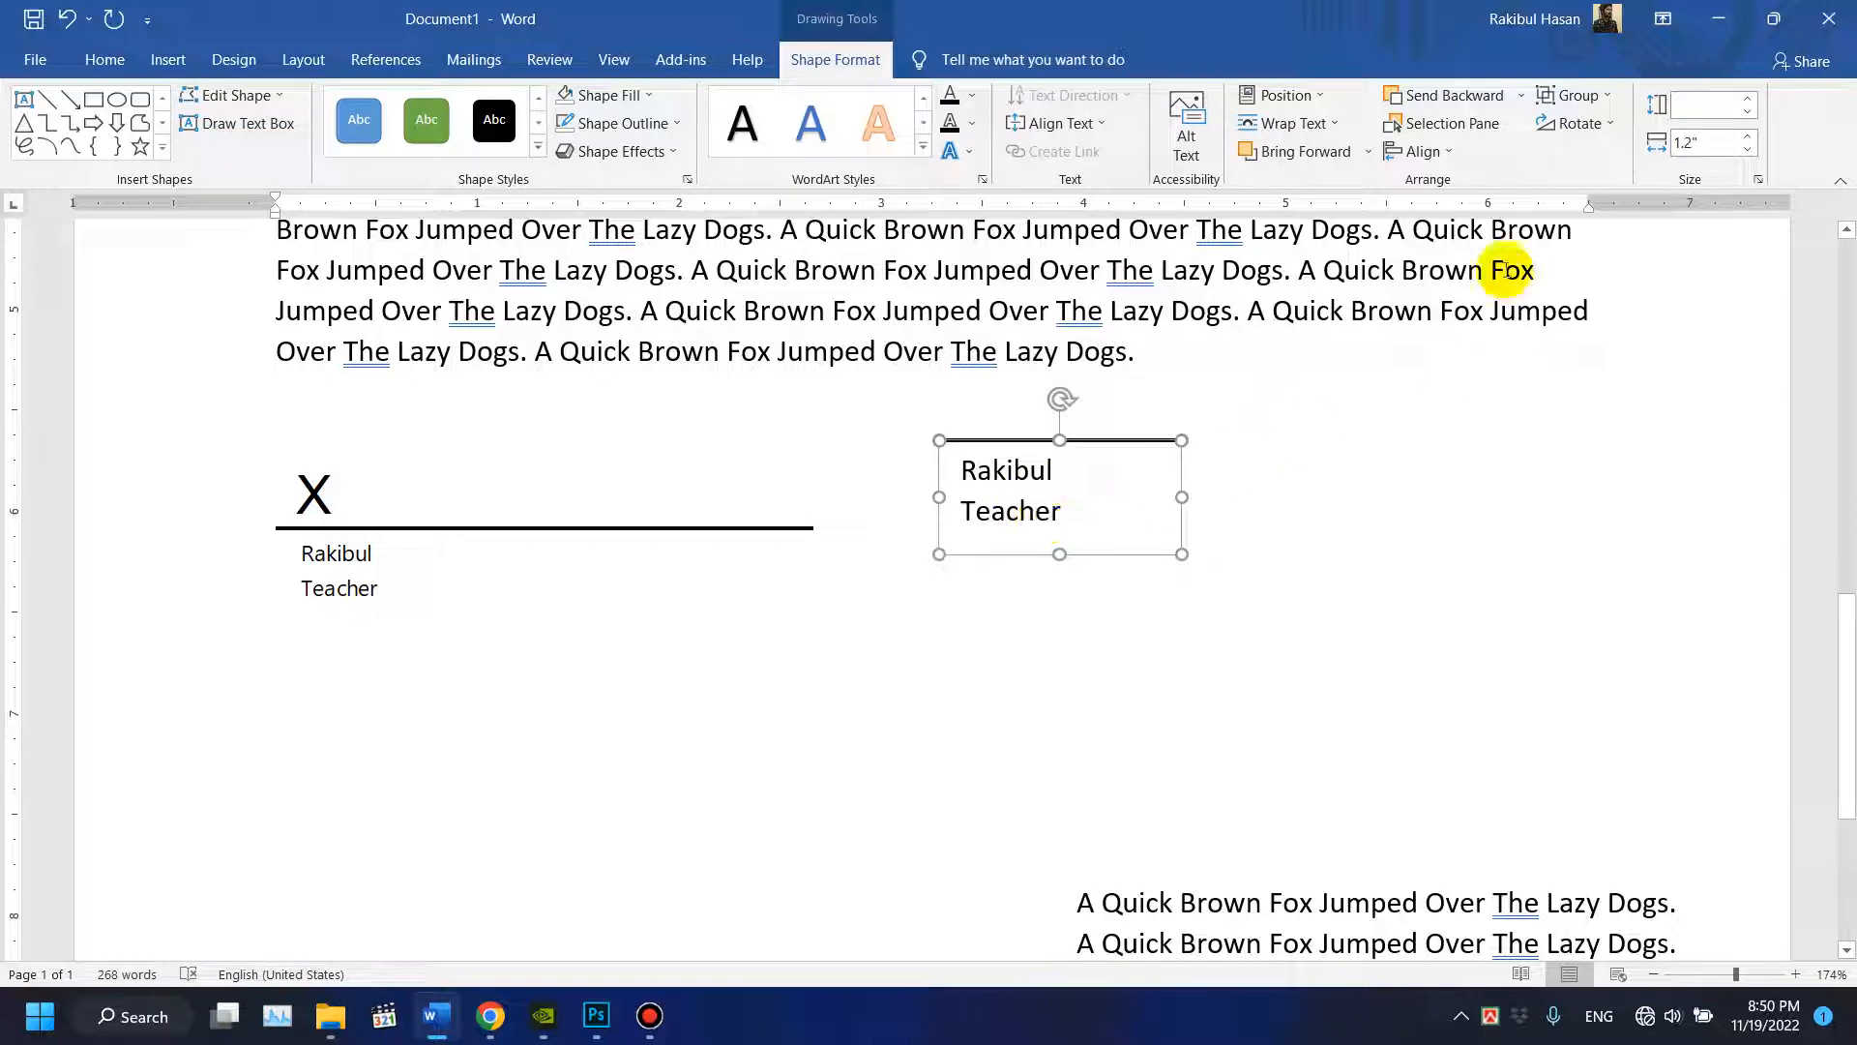
click(1572, 95)
click(1591, 127)
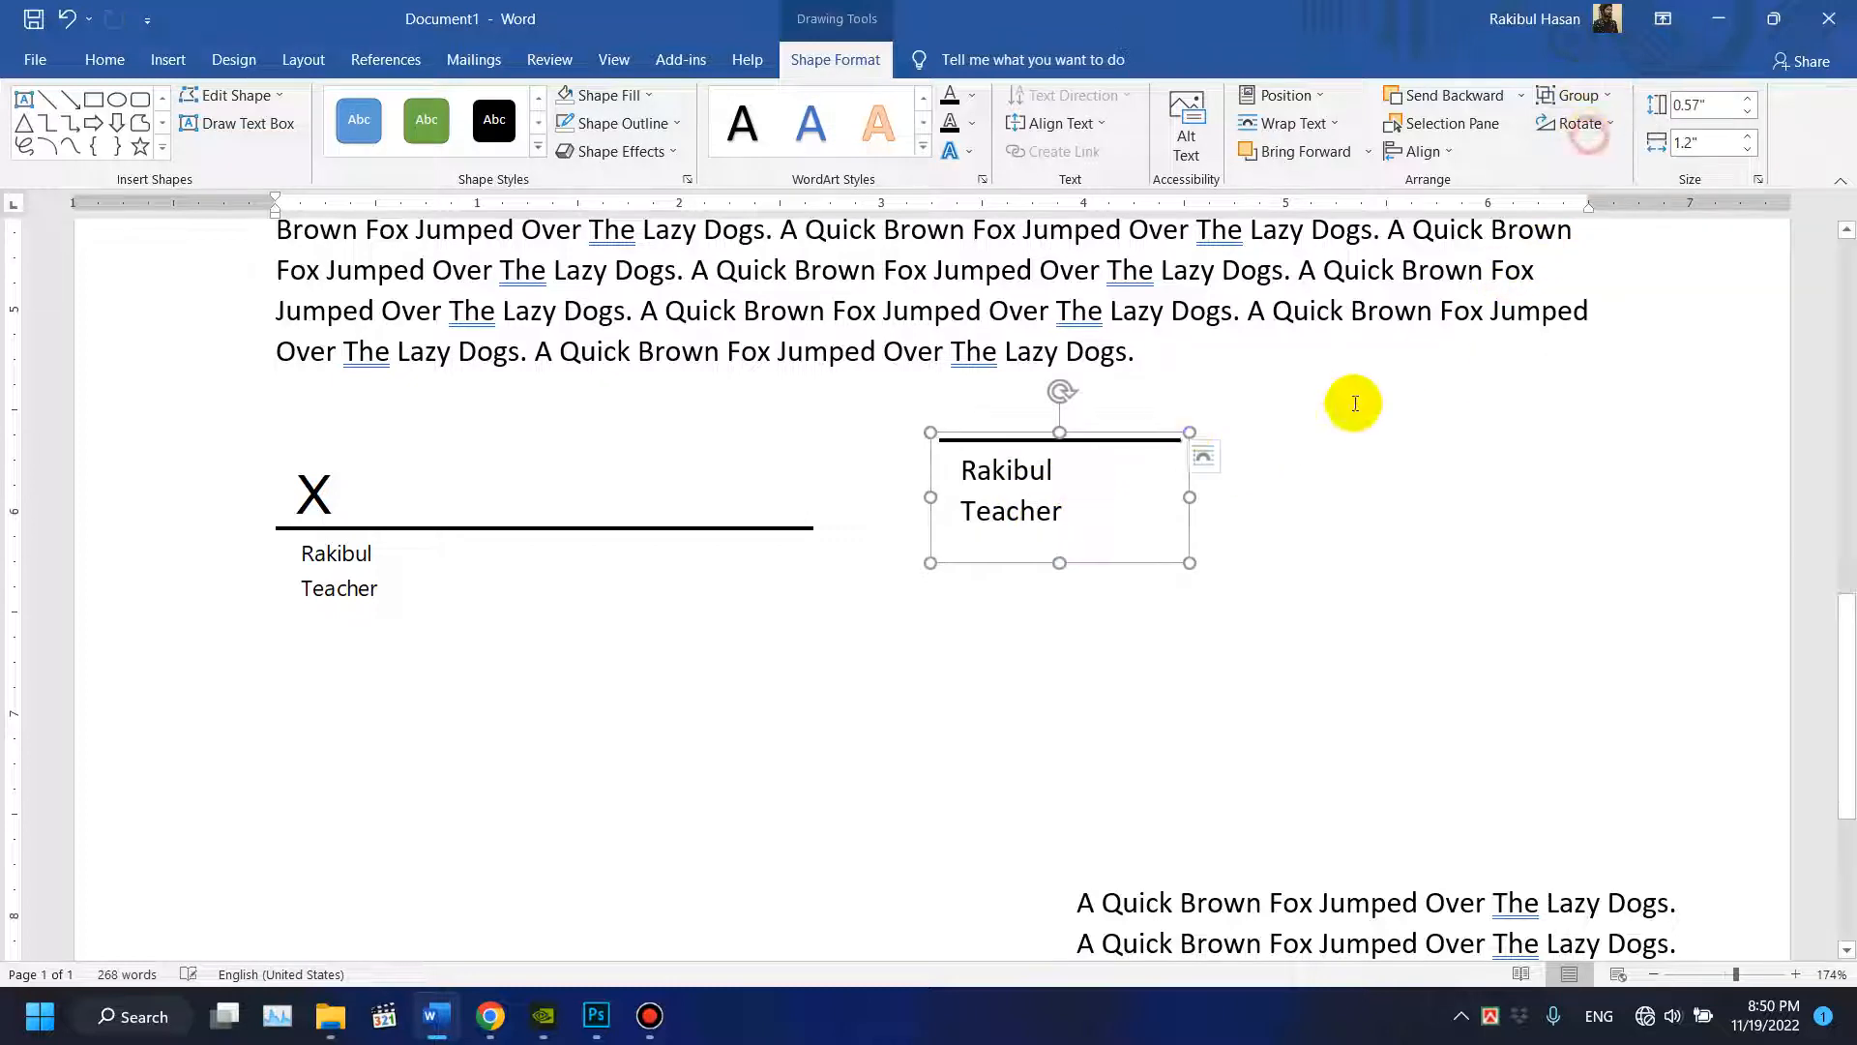
click(1268, 493)
drag(1134, 440, 1083, 518)
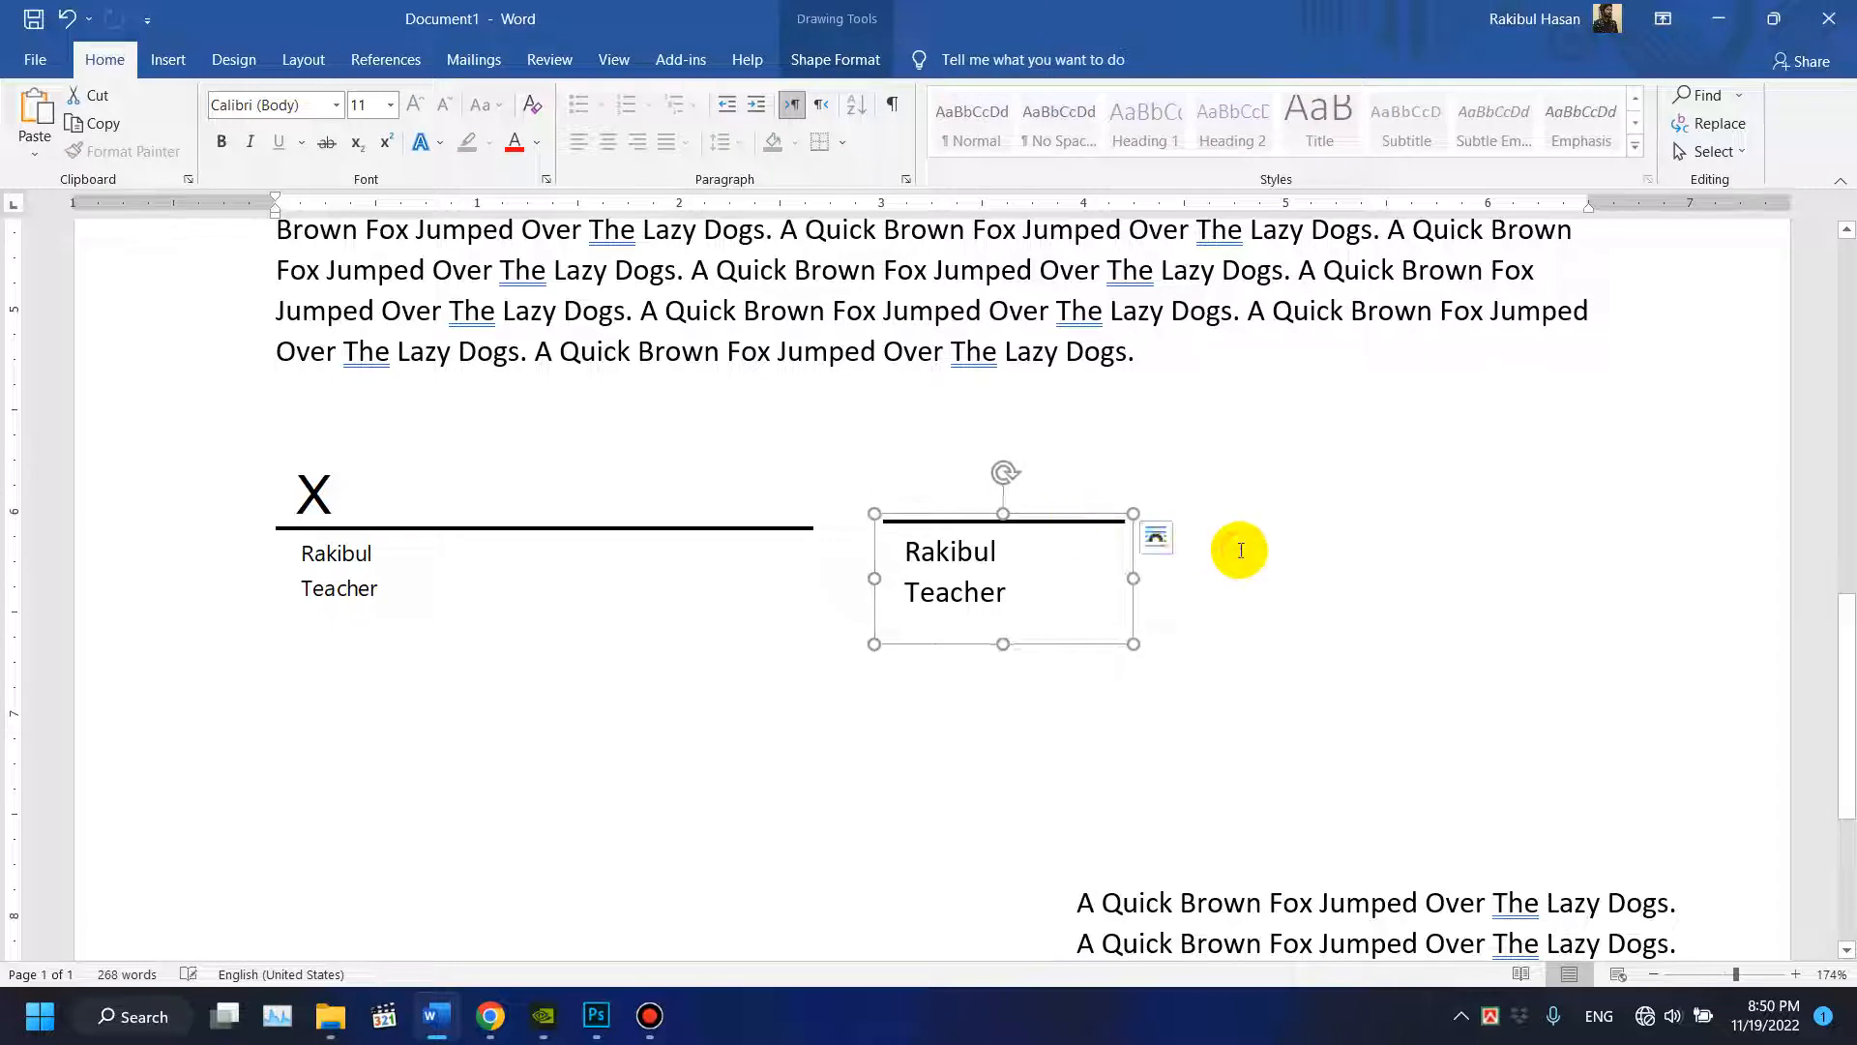
click(1241, 549)
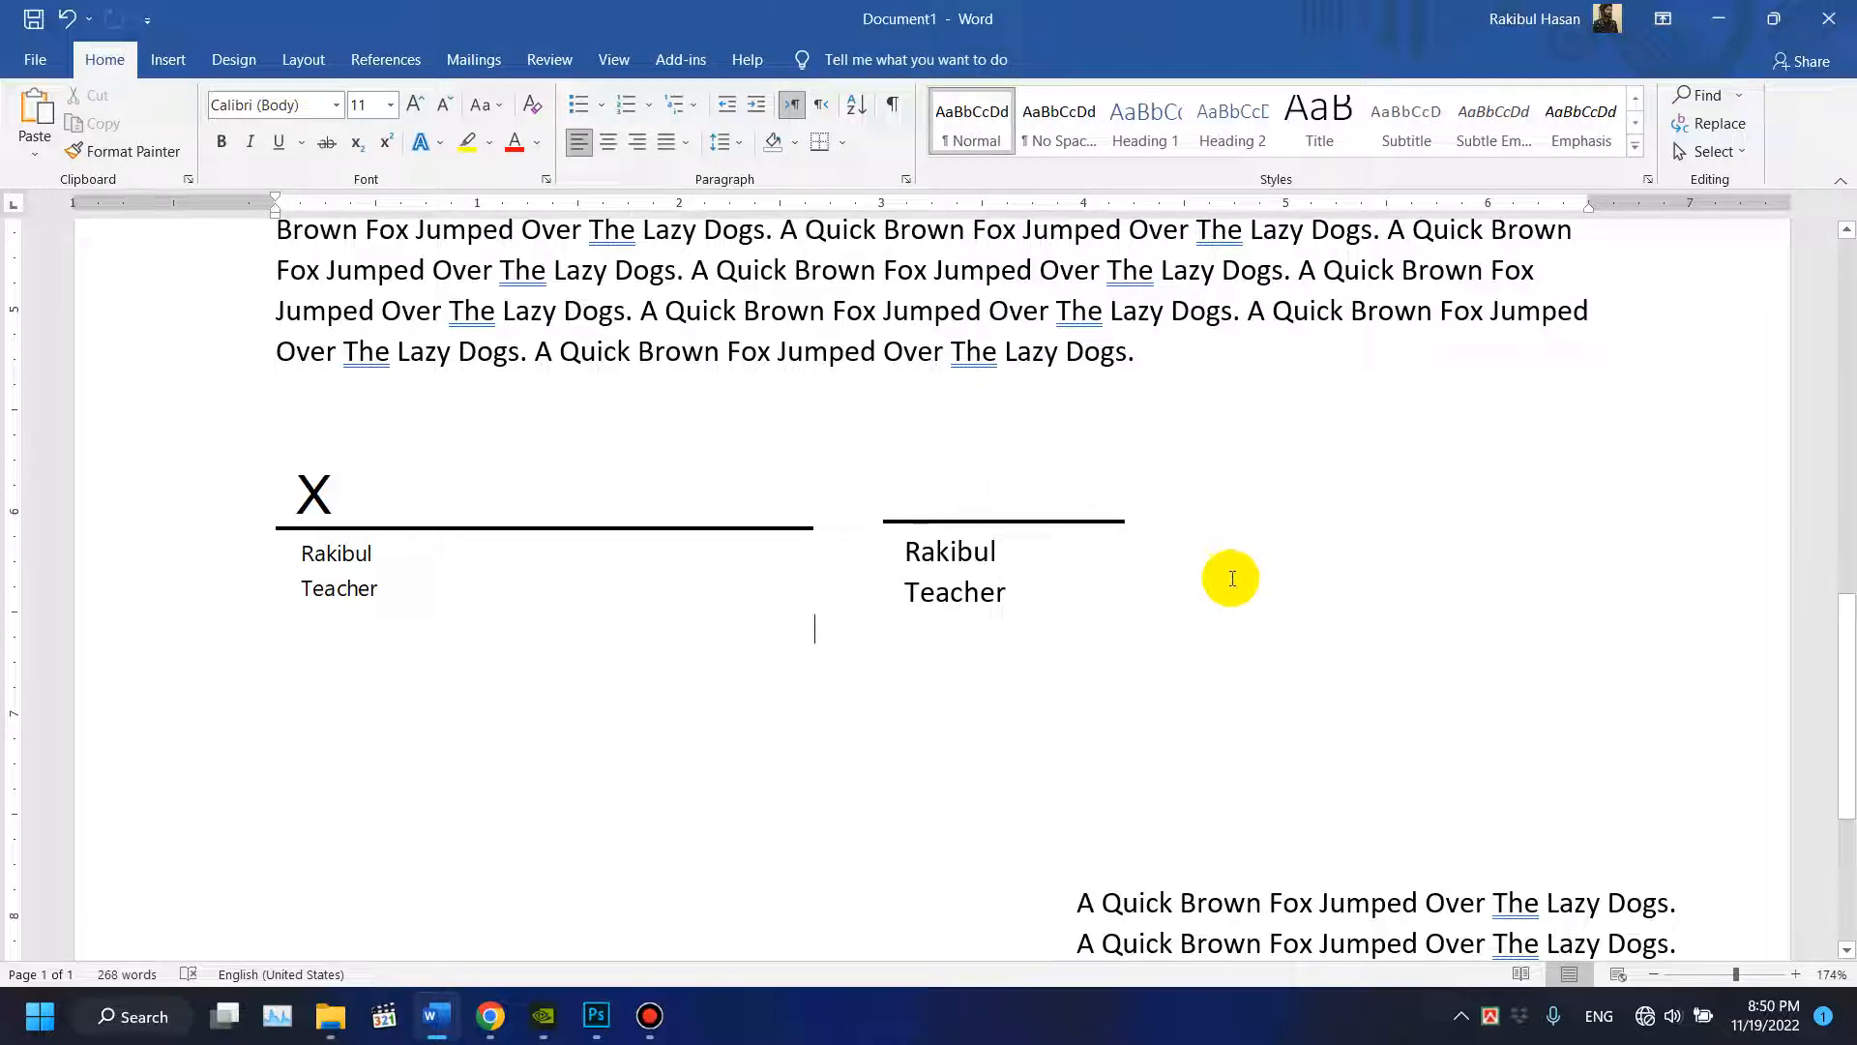
Open the page header above the Insert - Text heading for editing.
click(167, 59)
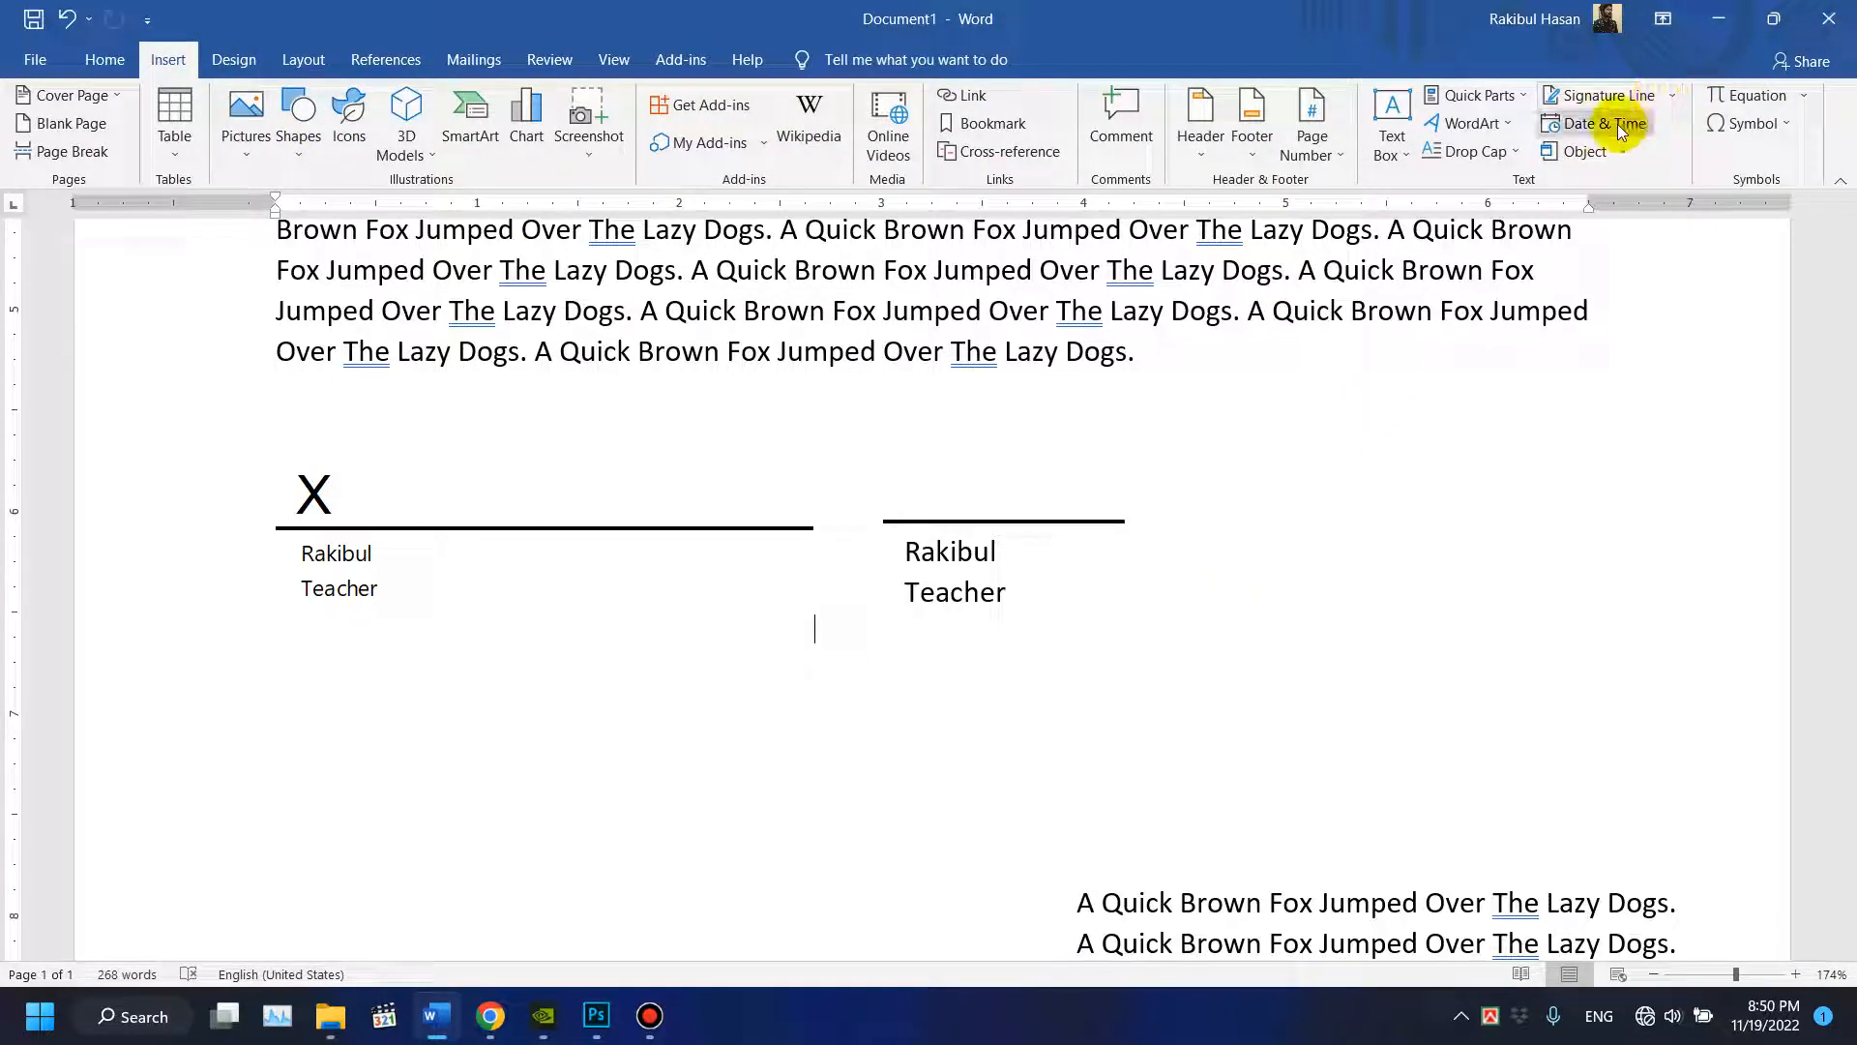
scroll(1347, 319, up, 10)
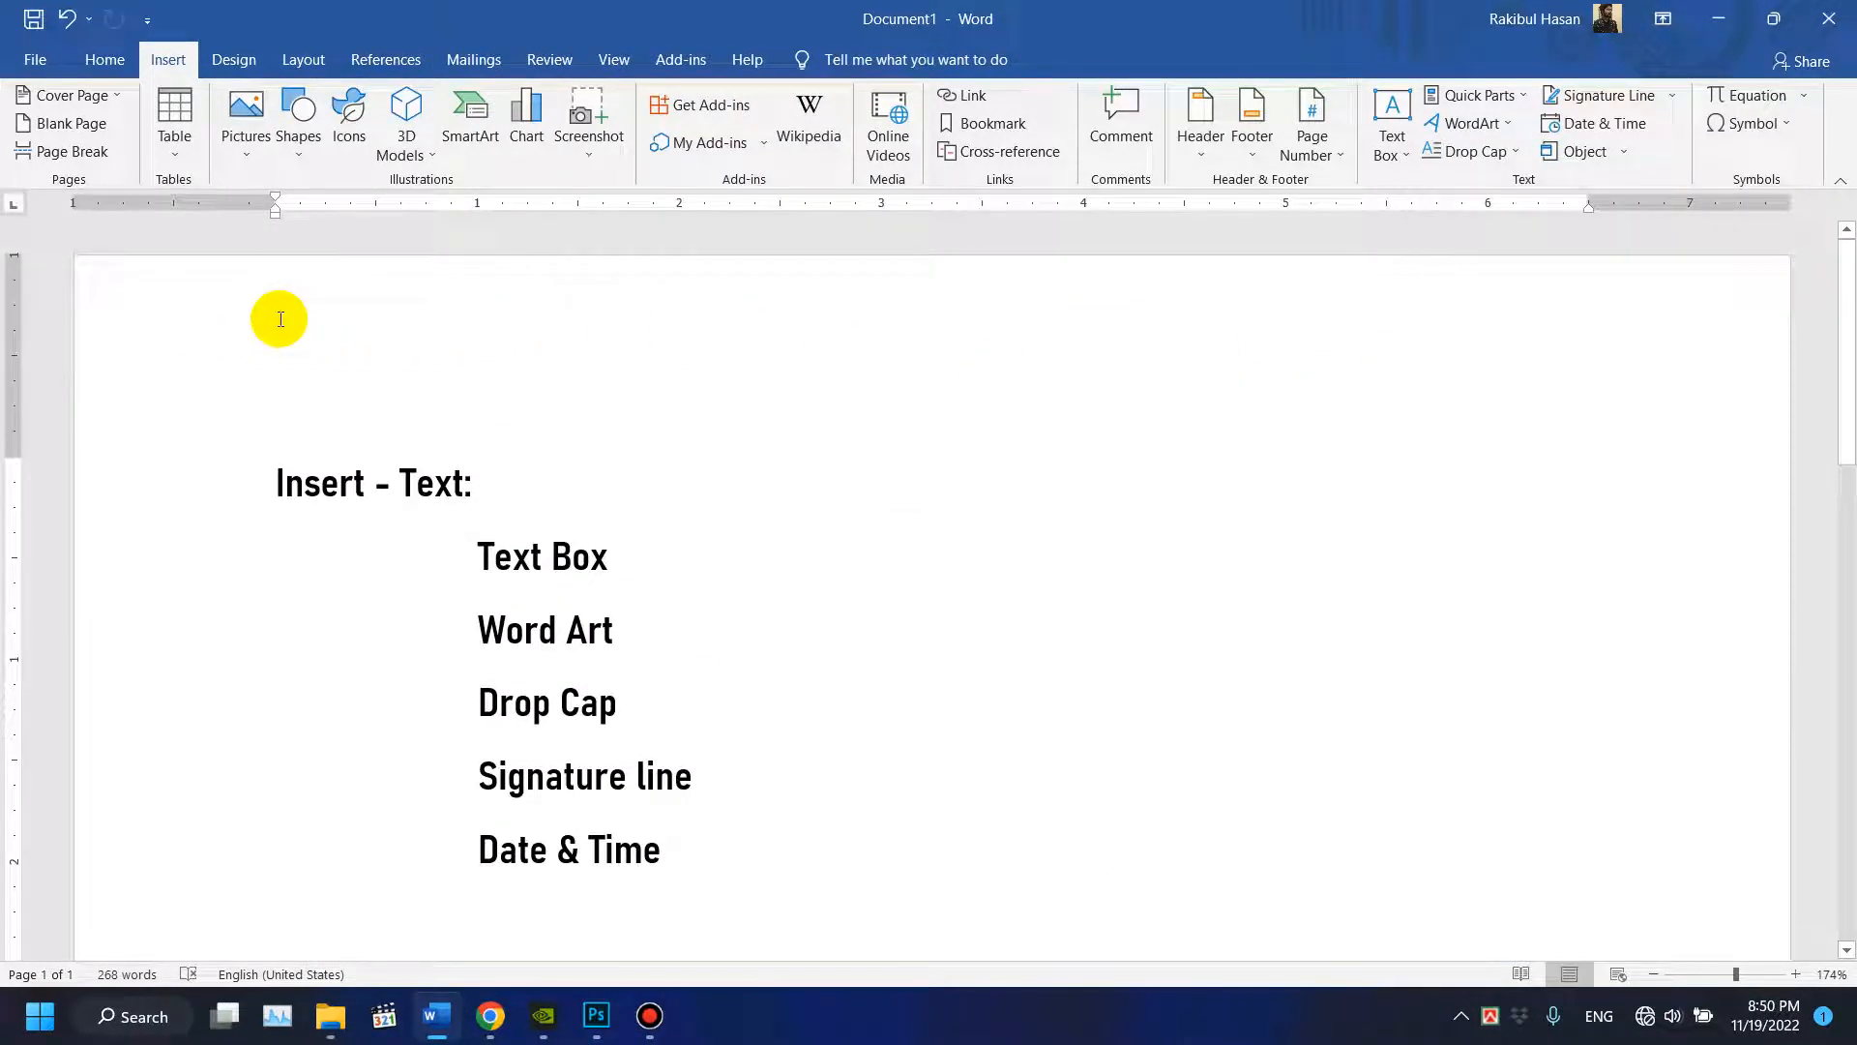
scroll(281, 319, down, 5)
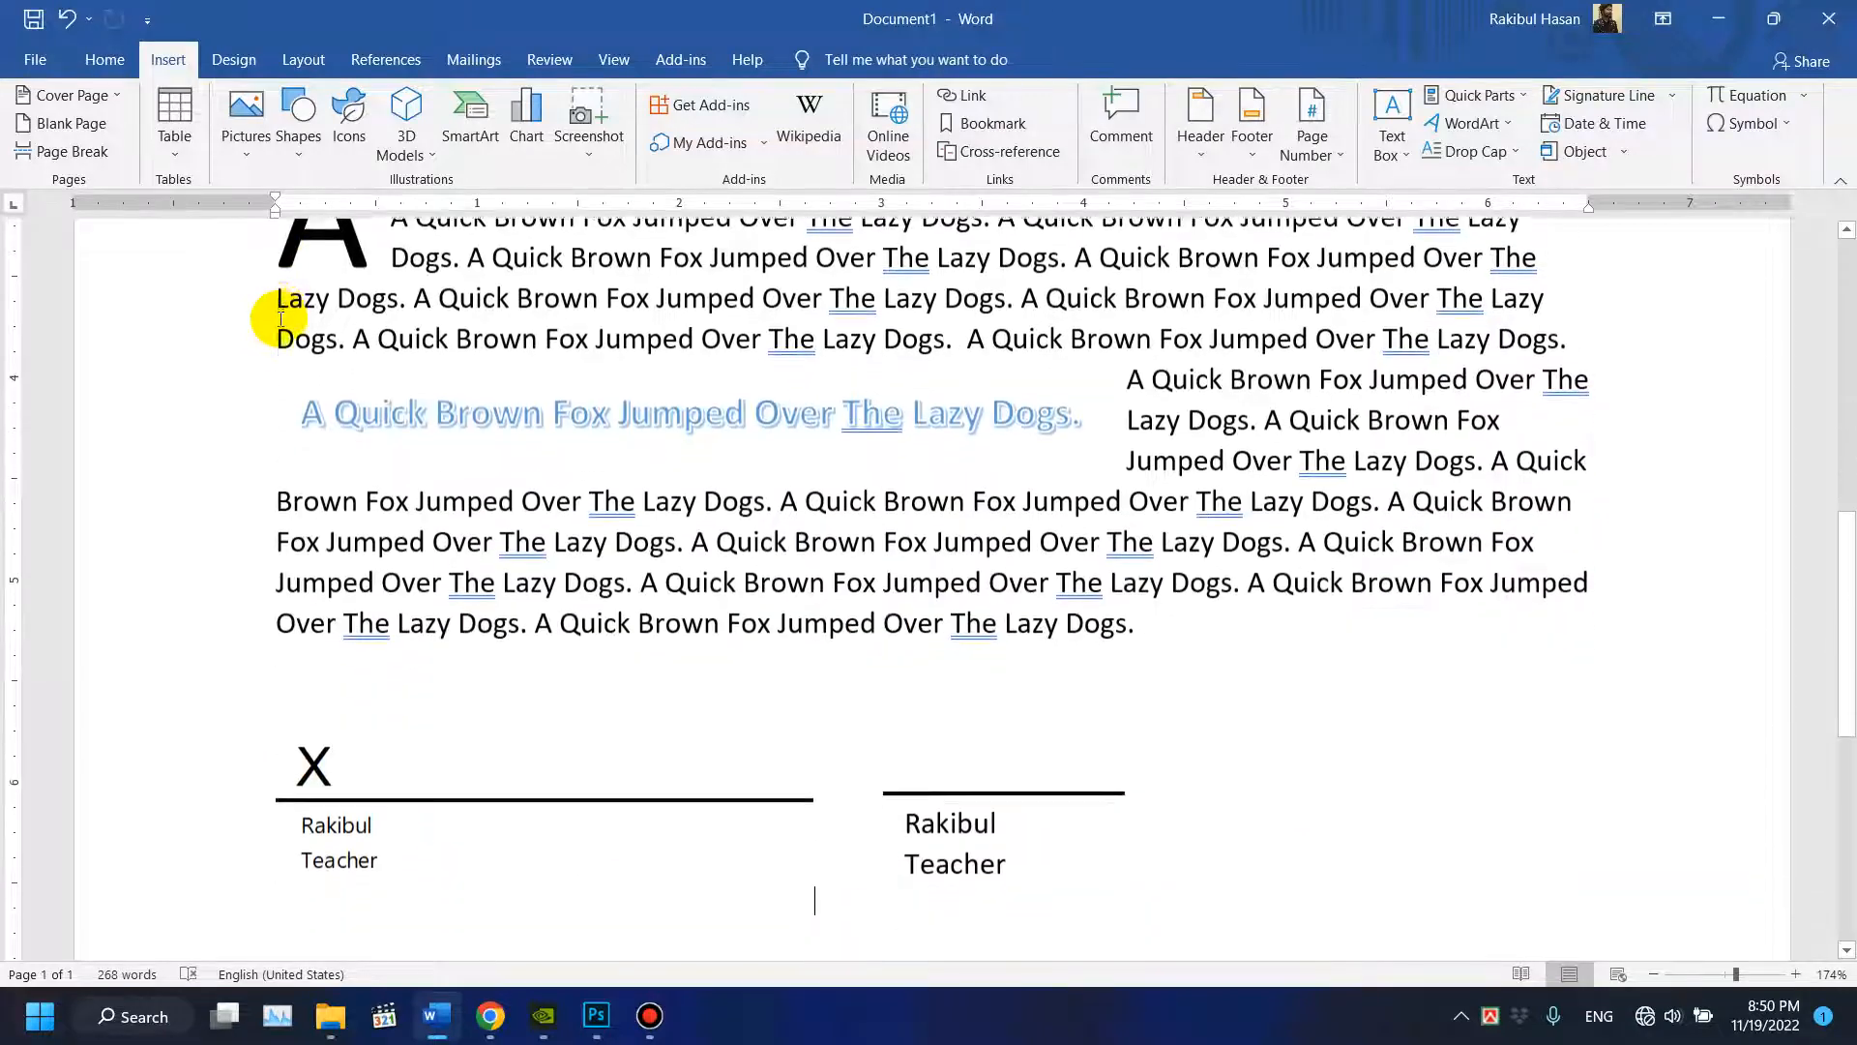
scroll(281, 320, up, 5)
click(278, 319)
double_click(279, 319)
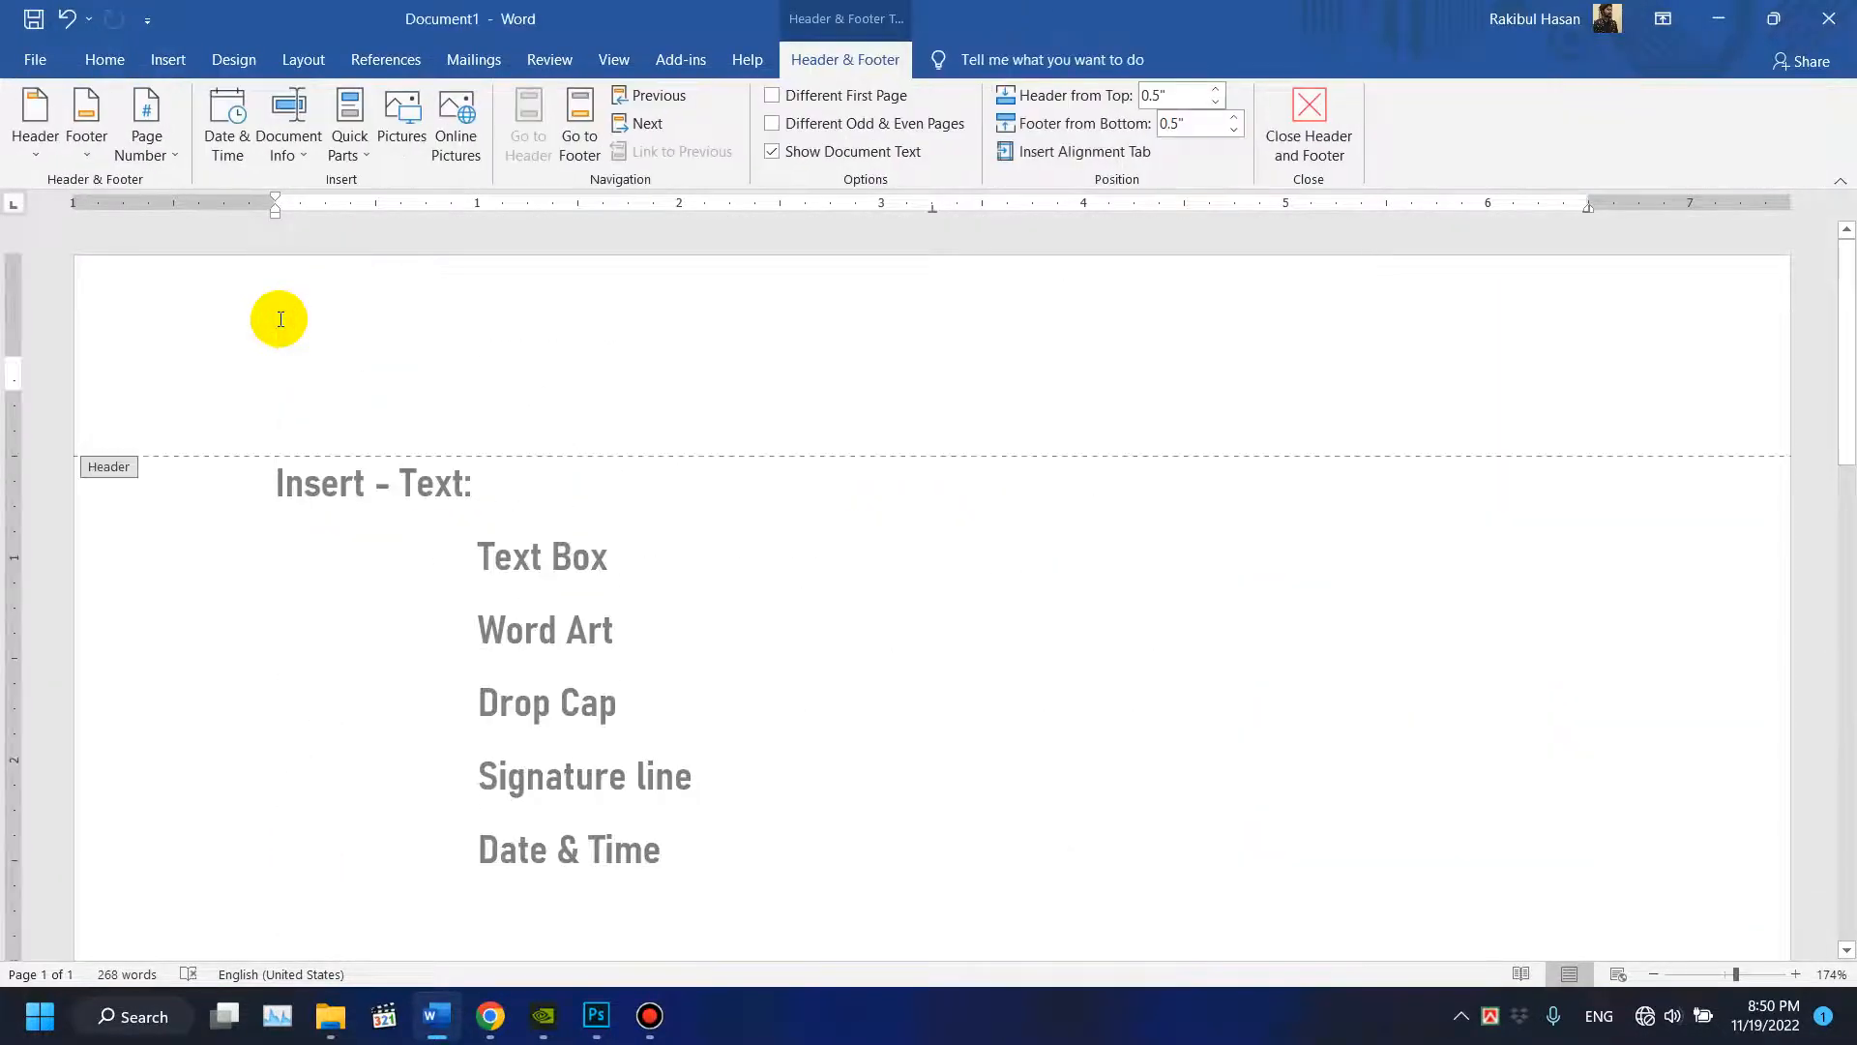
Insert the current date in the header using the Saturday, November 19, 2022 format, without automatic updating.
click(168, 59)
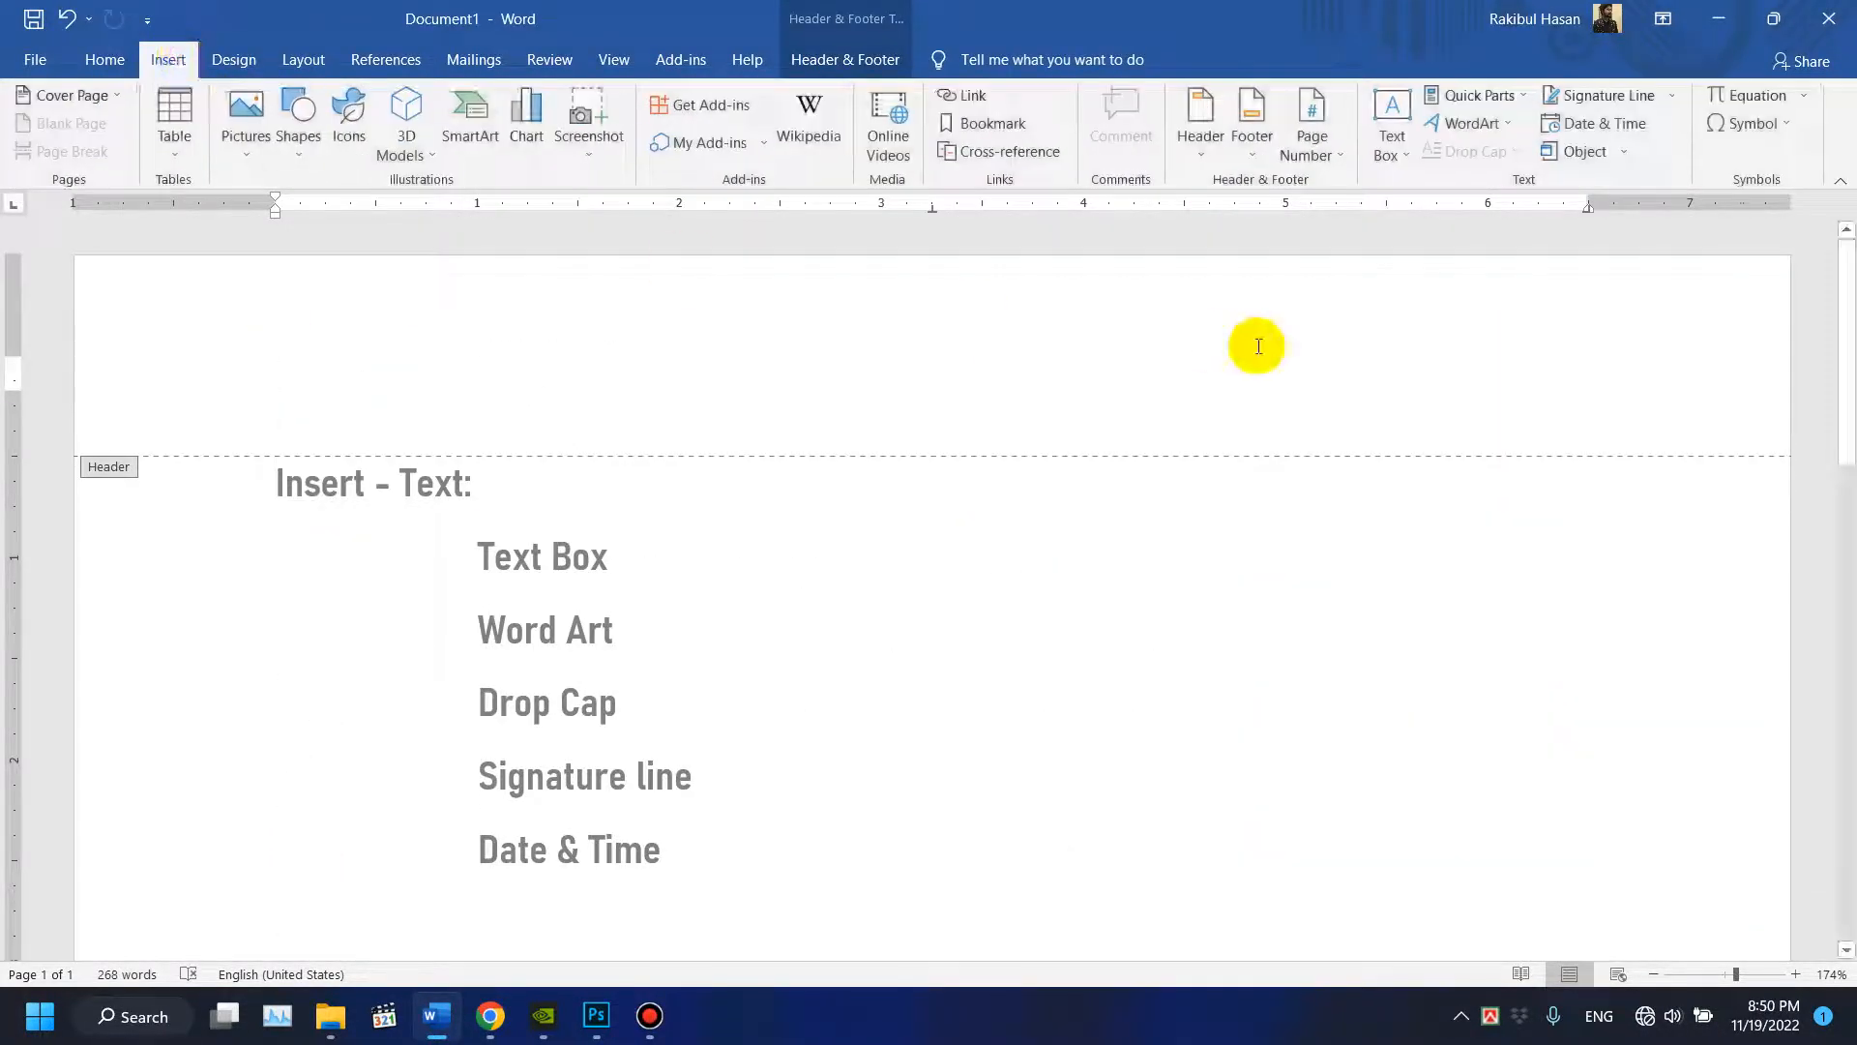
click(1605, 123)
drag(1425, 297, 1364, 258)
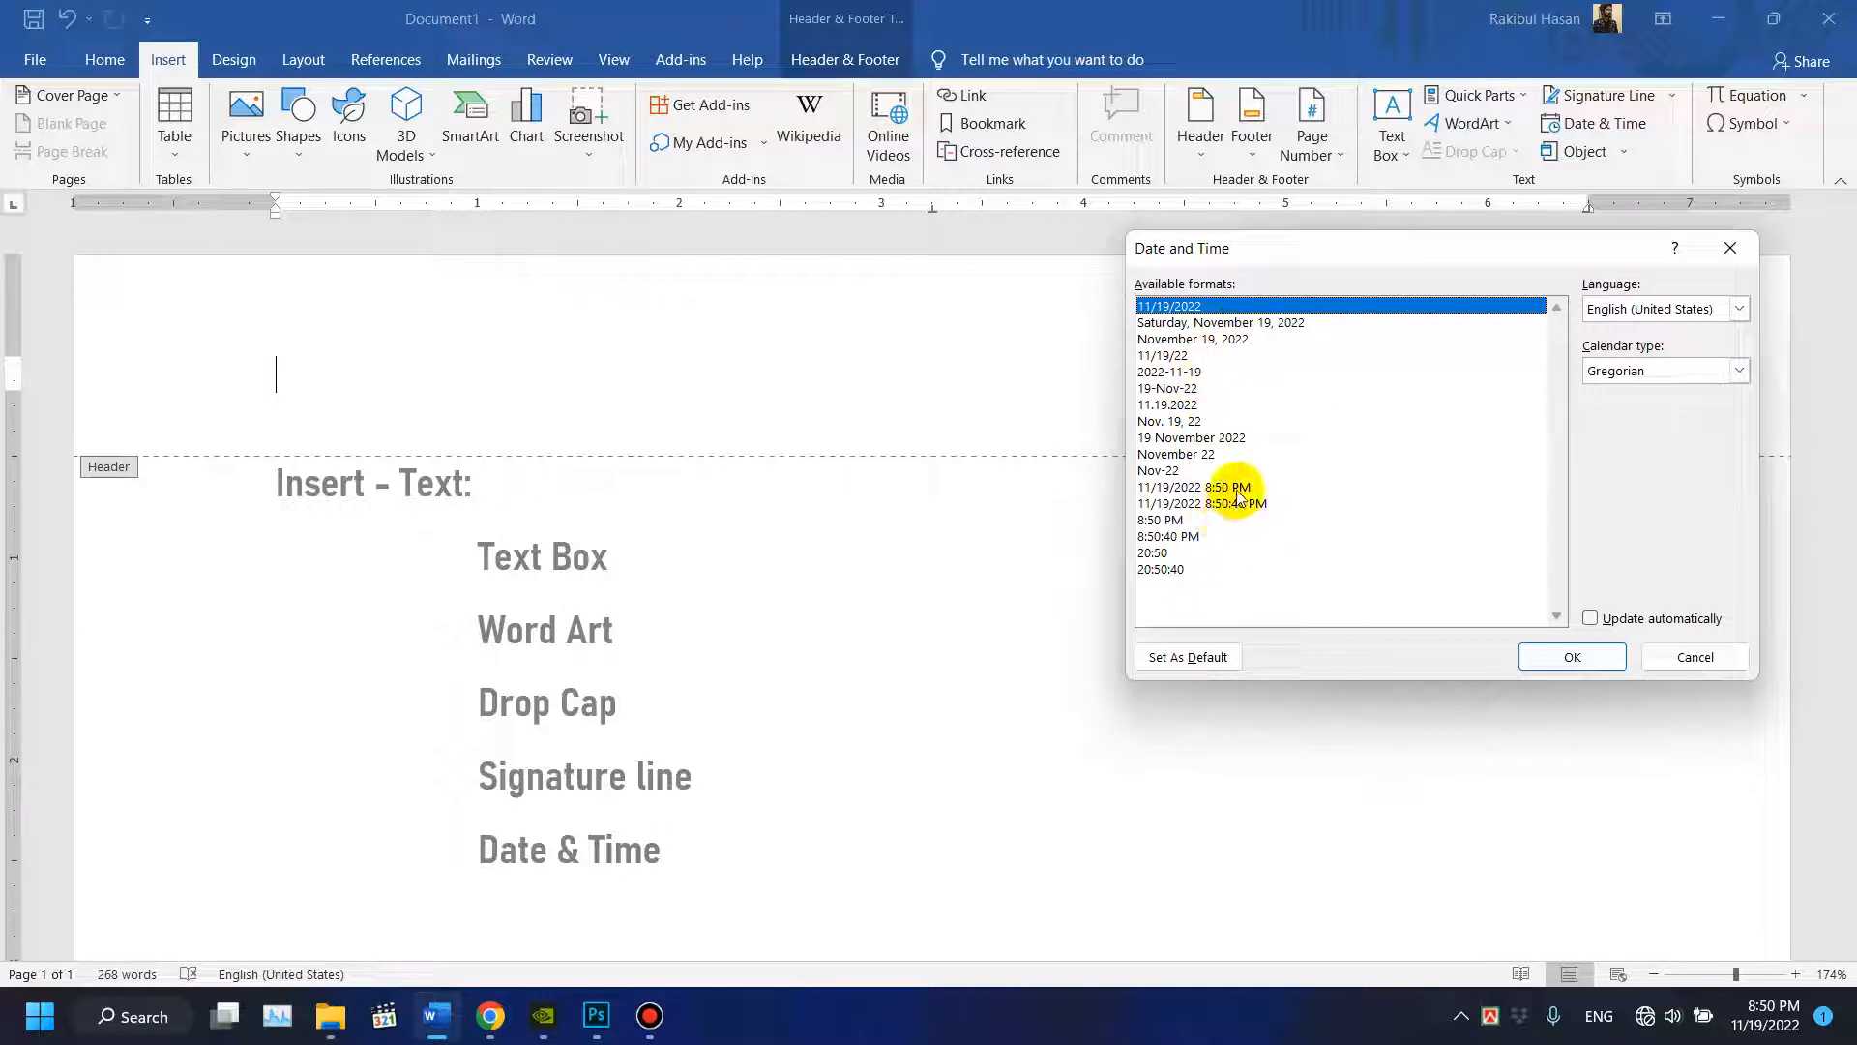
click(1265, 325)
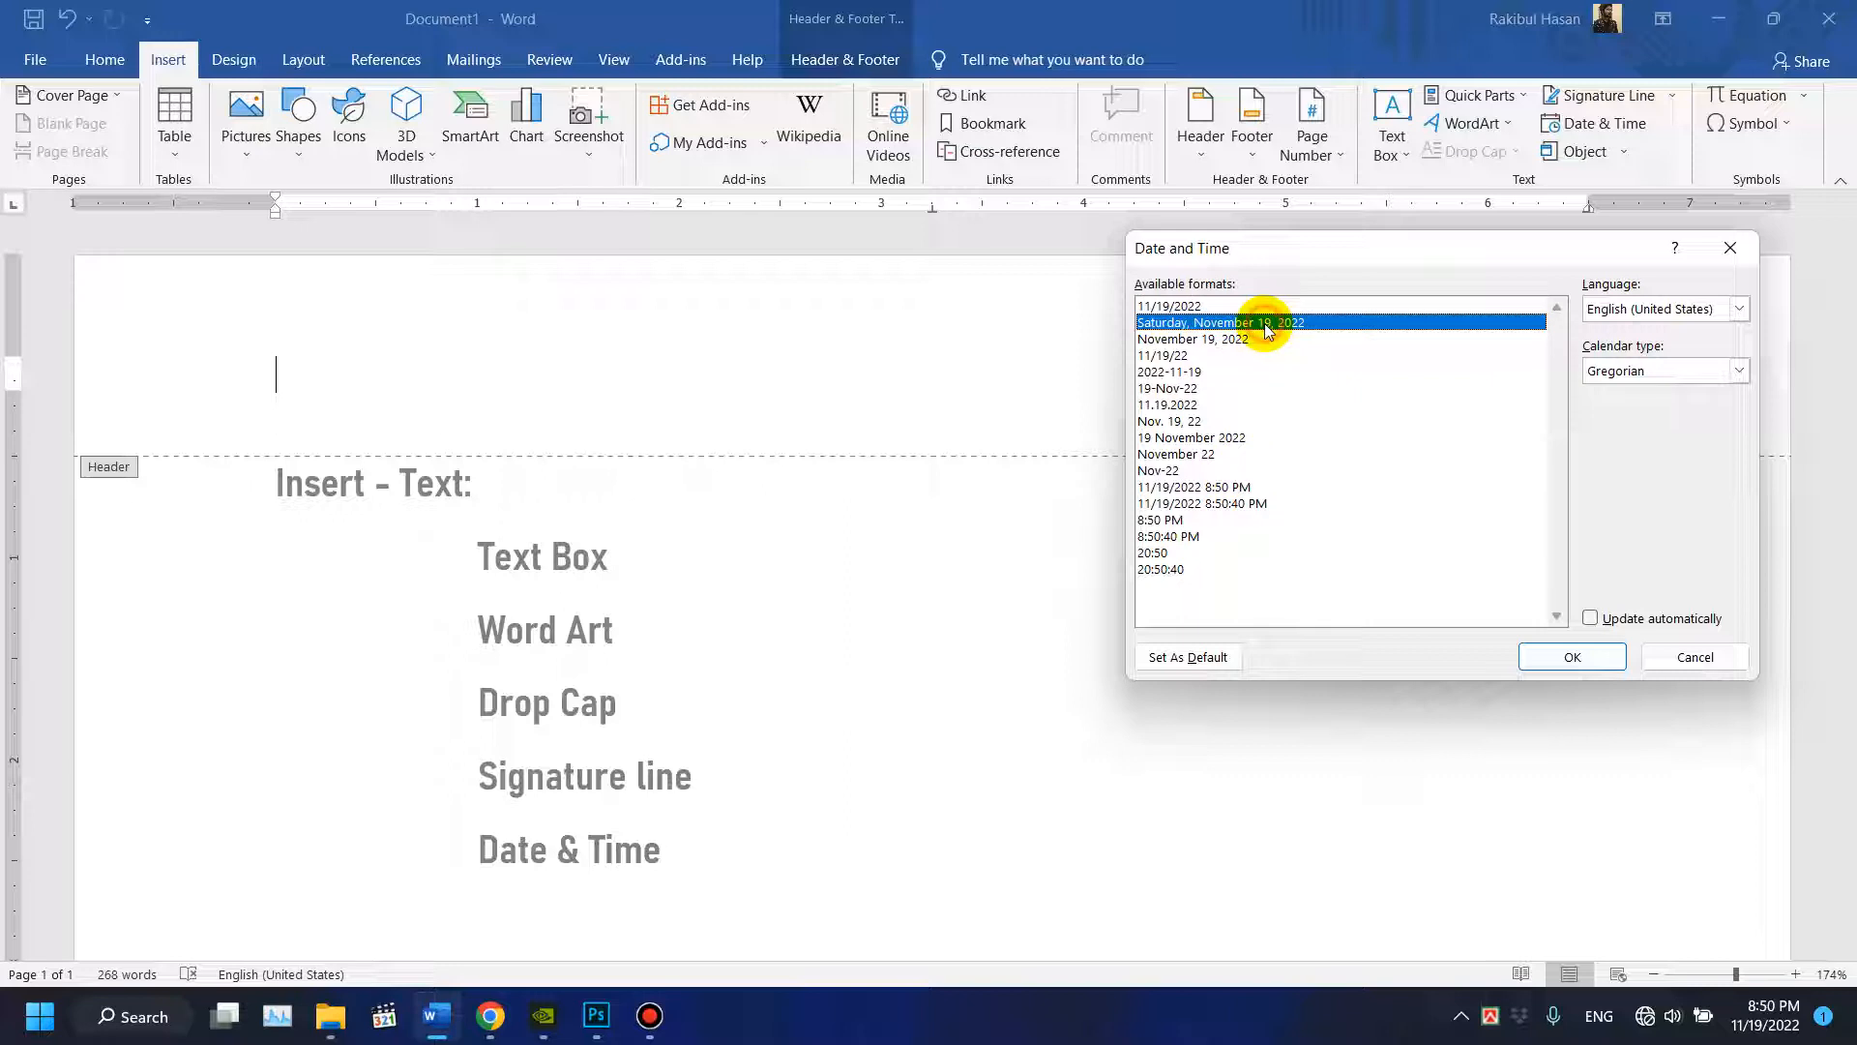
click(1214, 487)
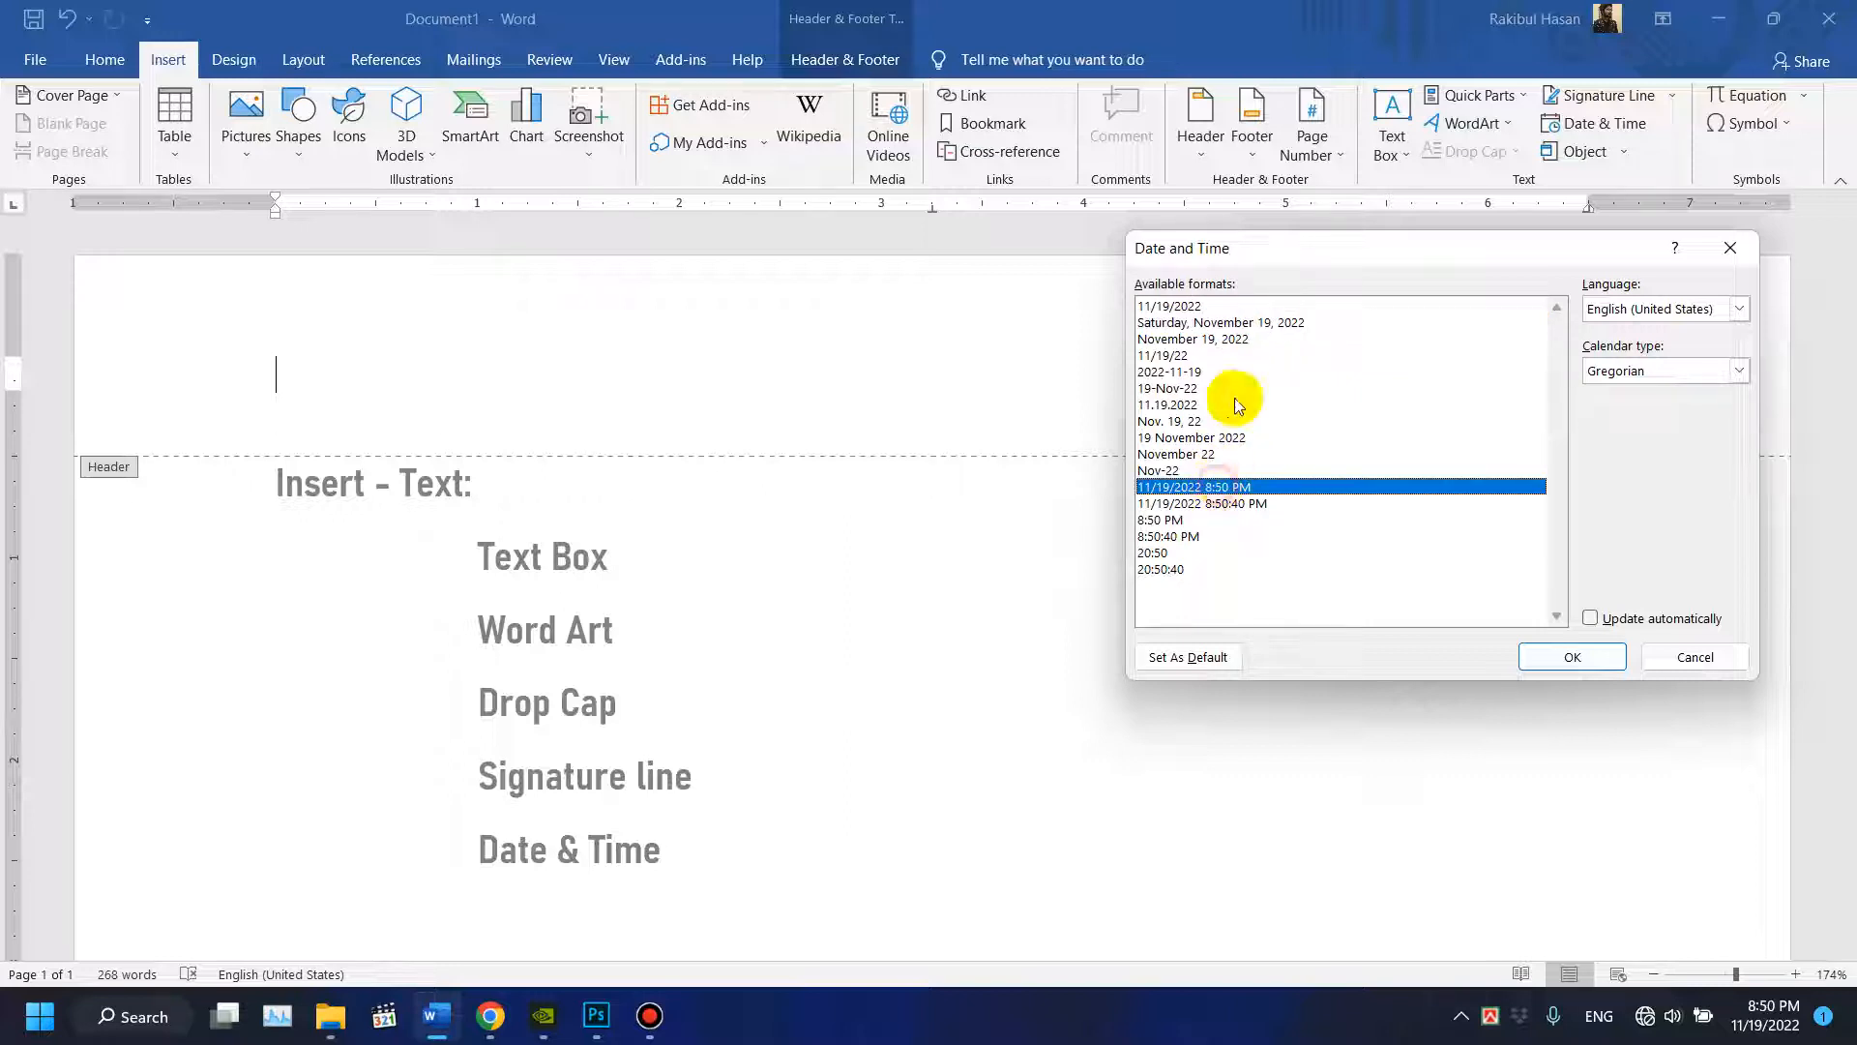
click(1229, 322)
click(1602, 656)
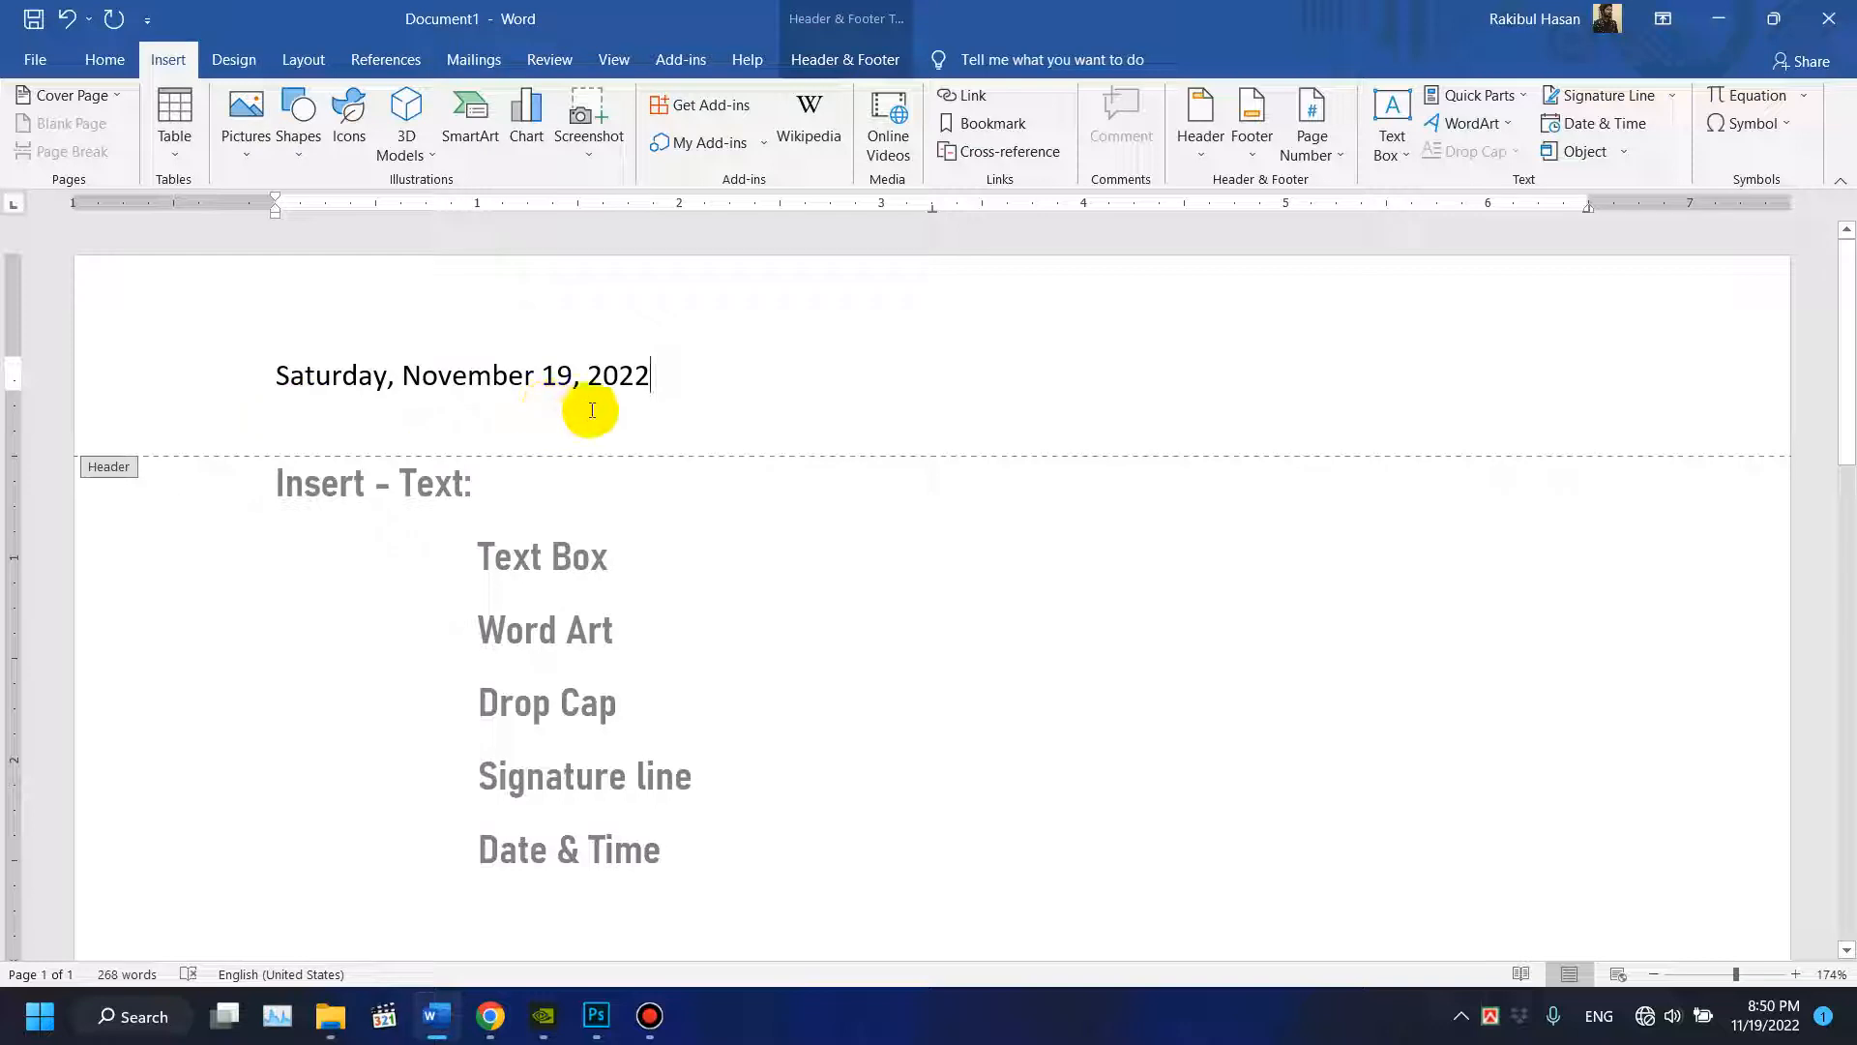
Try adding a second date in the 11/19/2022 format after the header date, and undo the insertion.
click(1598, 122)
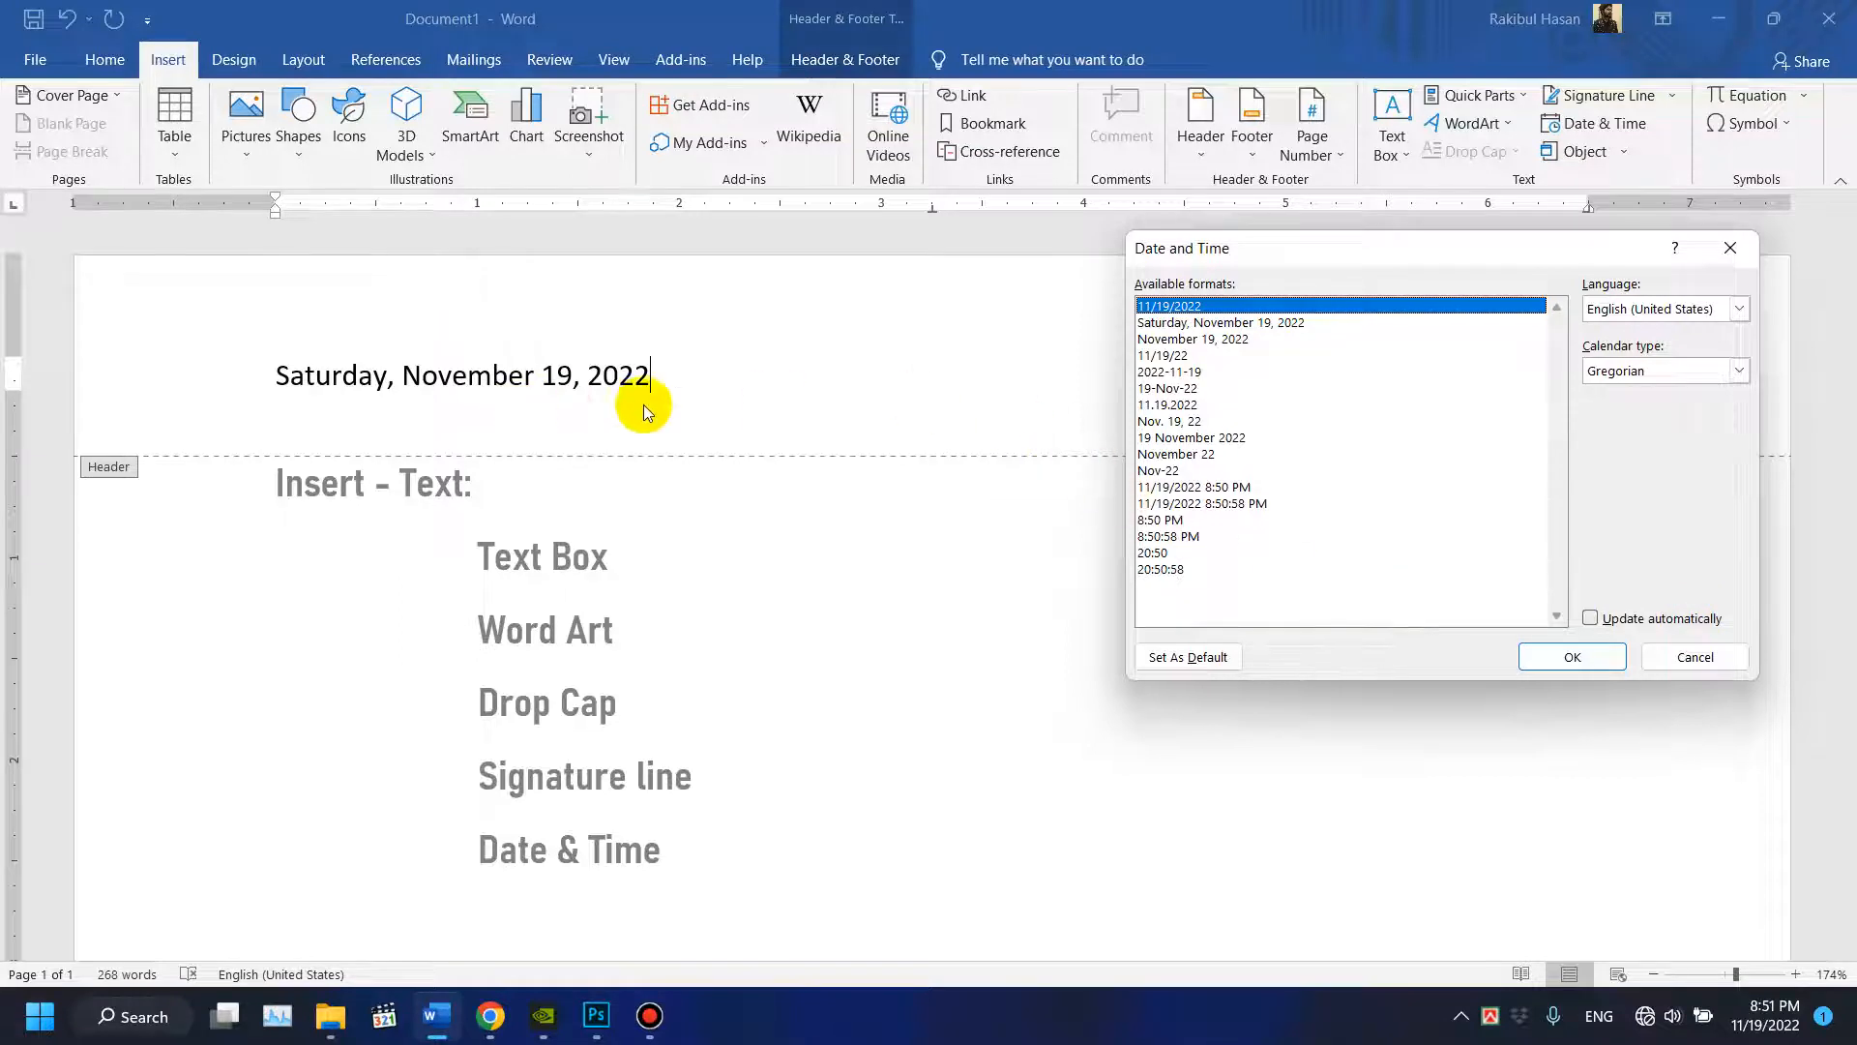
click(1694, 657)
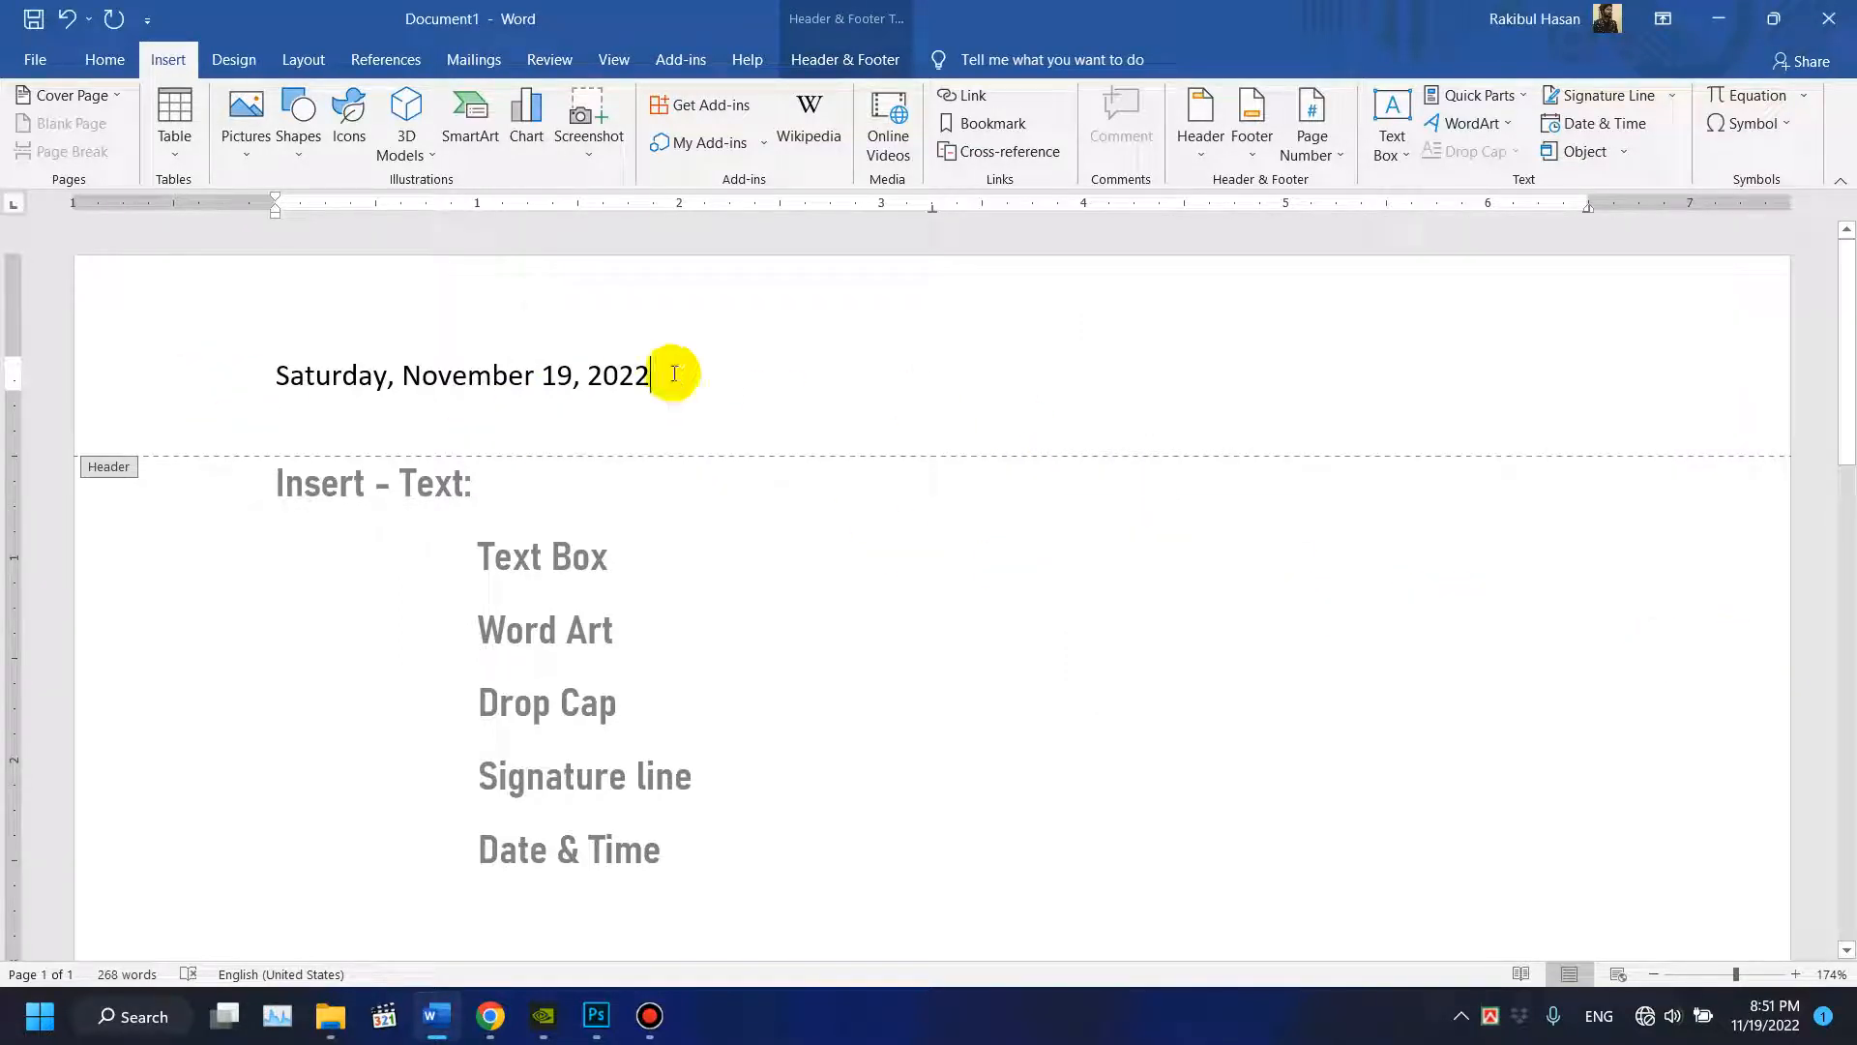
click(1616, 128)
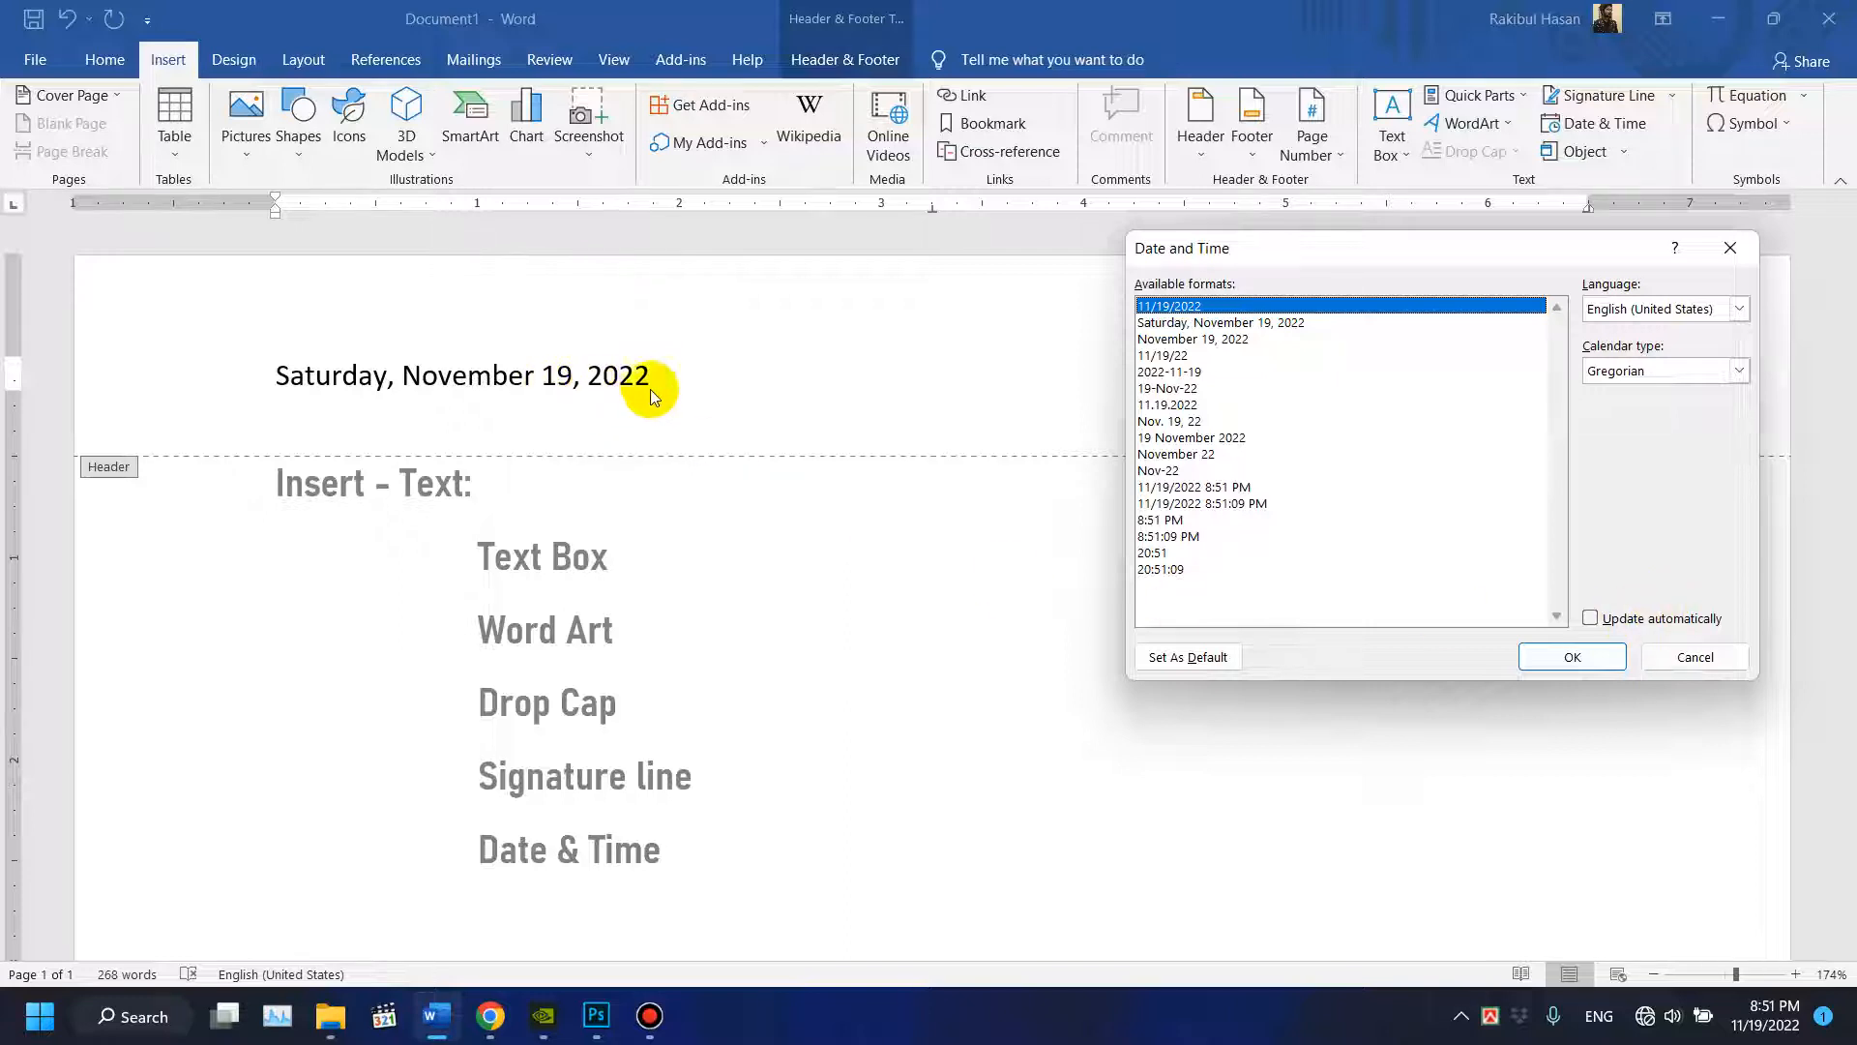
click(1572, 656)
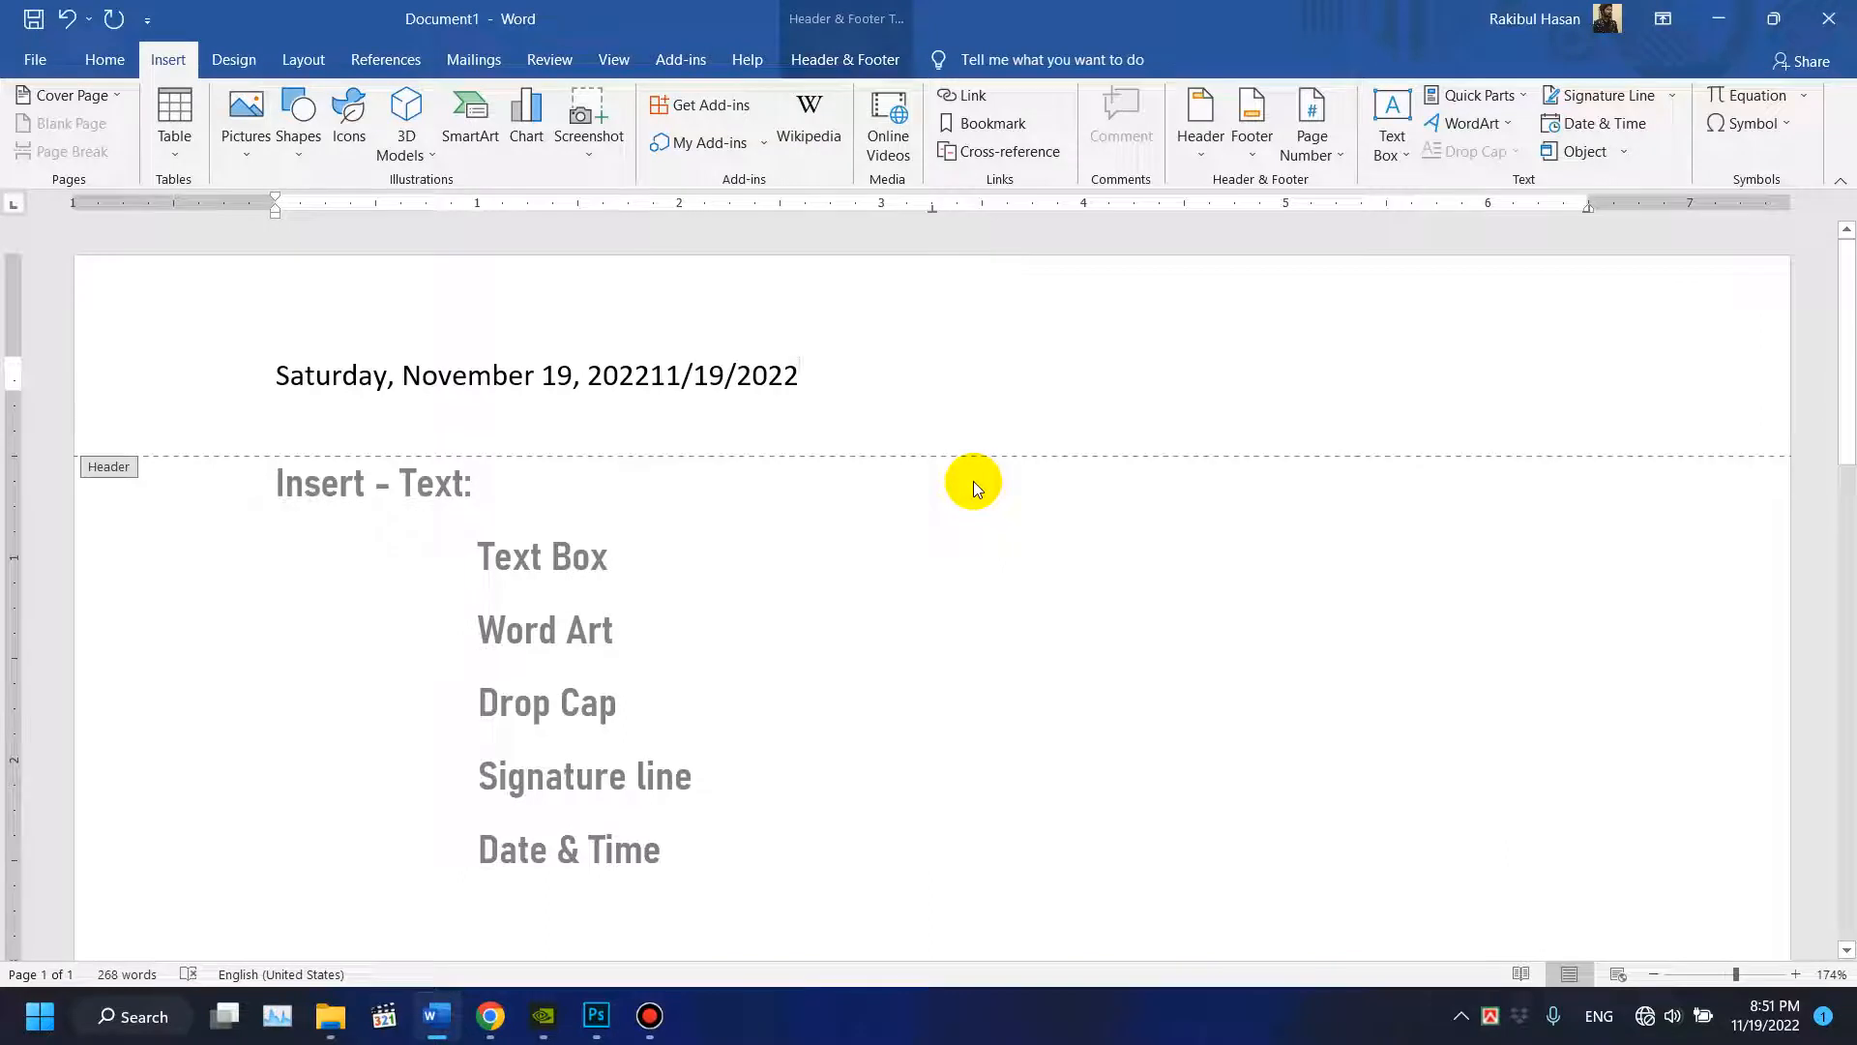
key(ctrl+z)
Close the header and return to the document body.
scroll(974, 480, down, 3)
scroll(974, 480, up, 3)
click(840, 58)
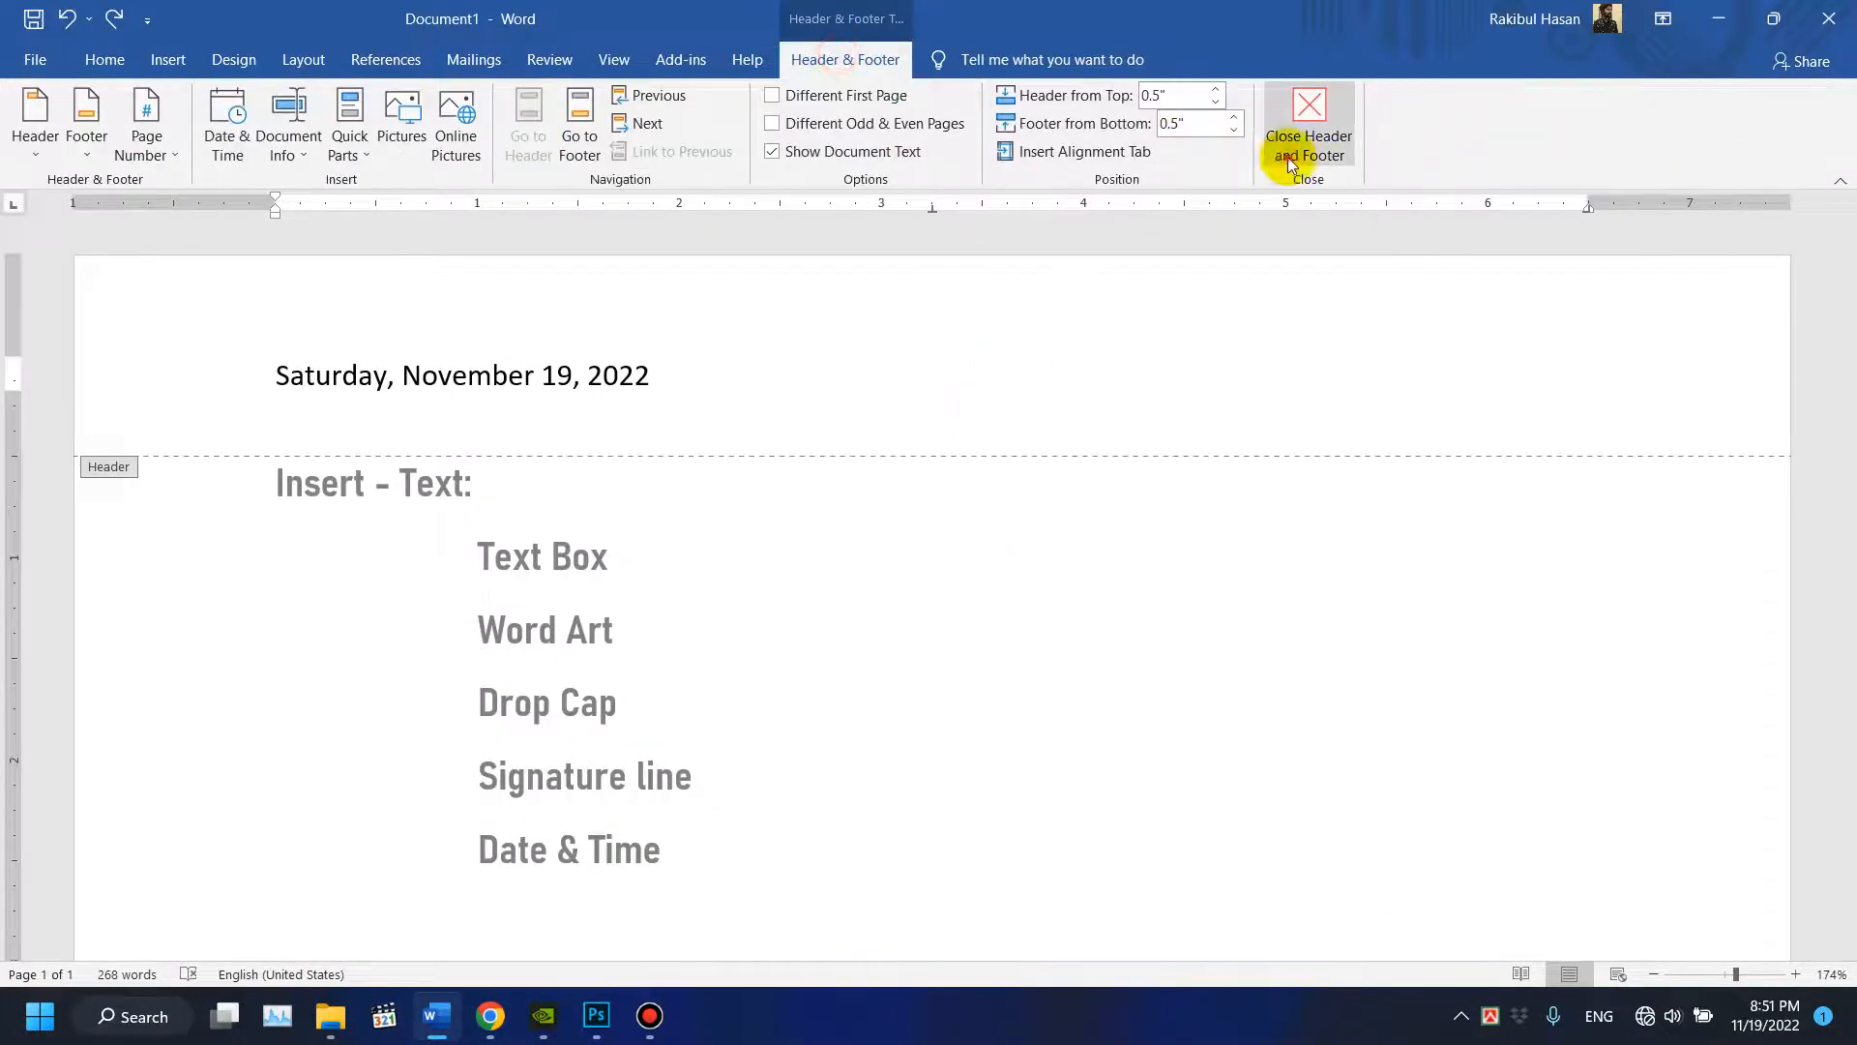
click(1287, 157)
scroll(581, 610, down, 1)
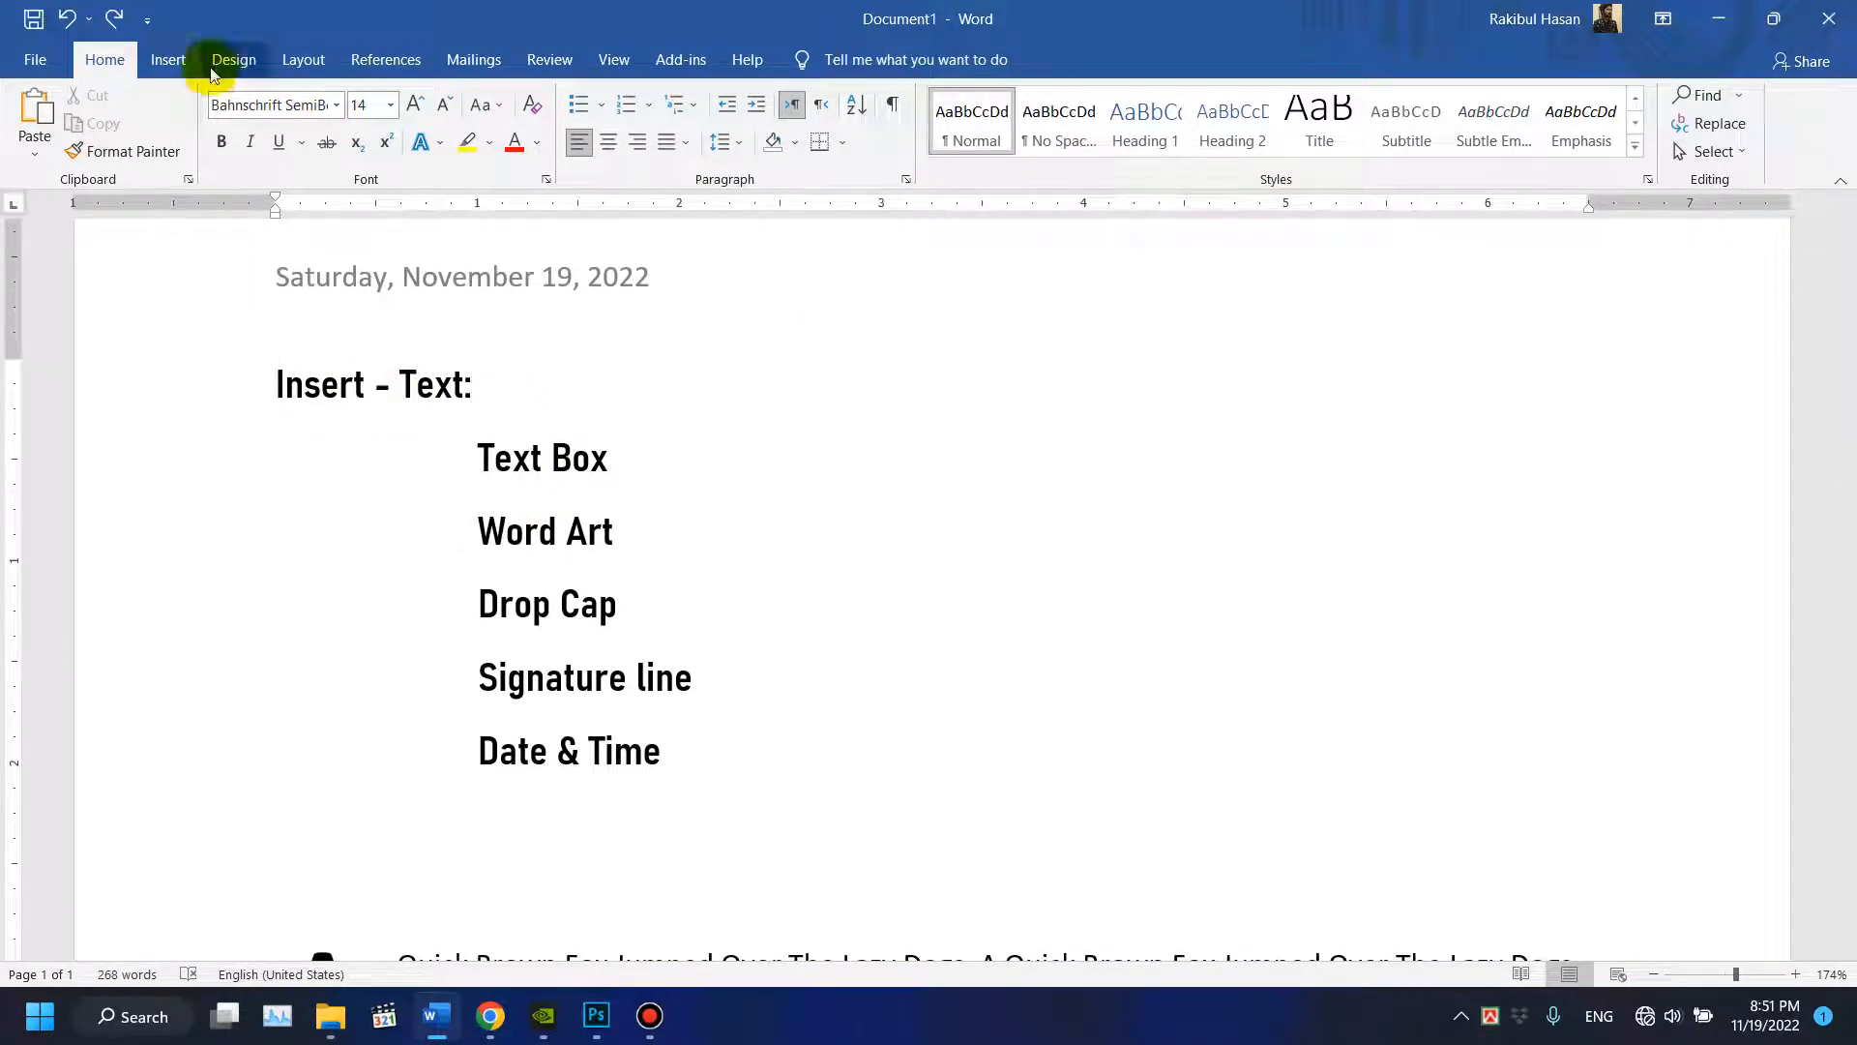
click(161, 59)
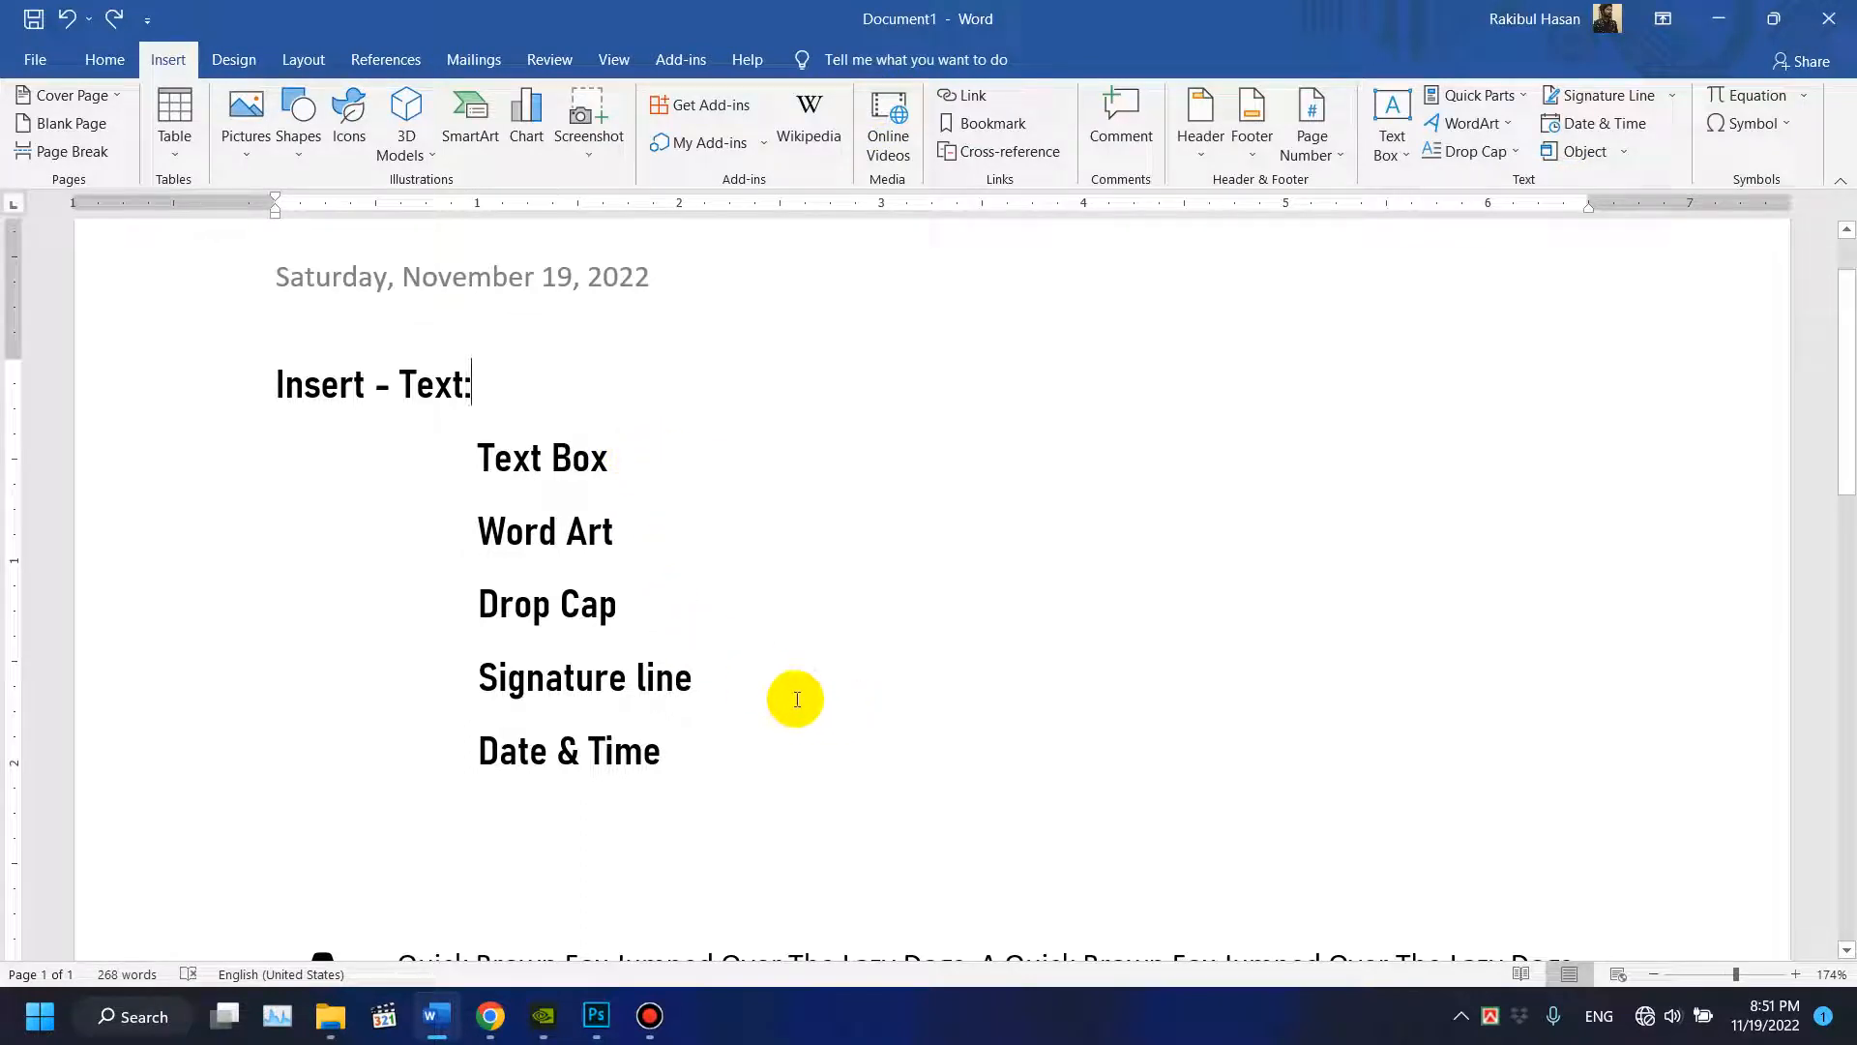
scroll(760, 742, down, 1)
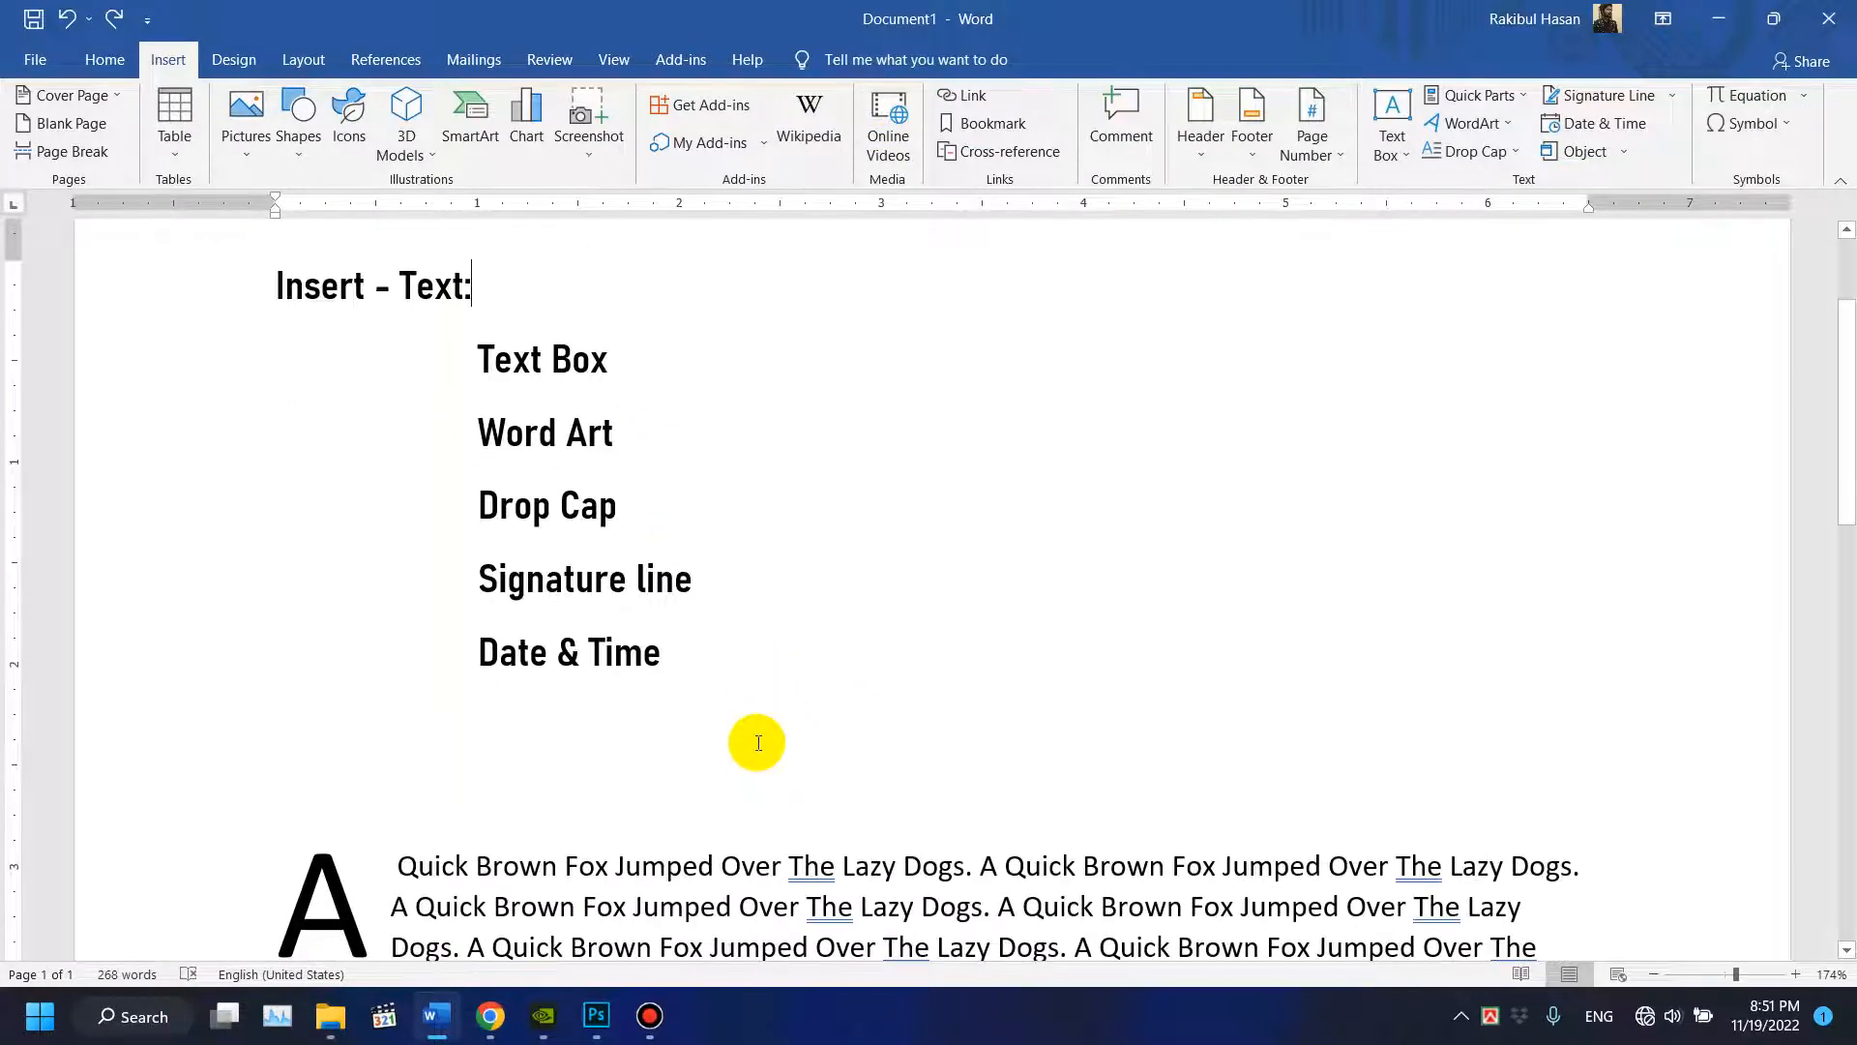